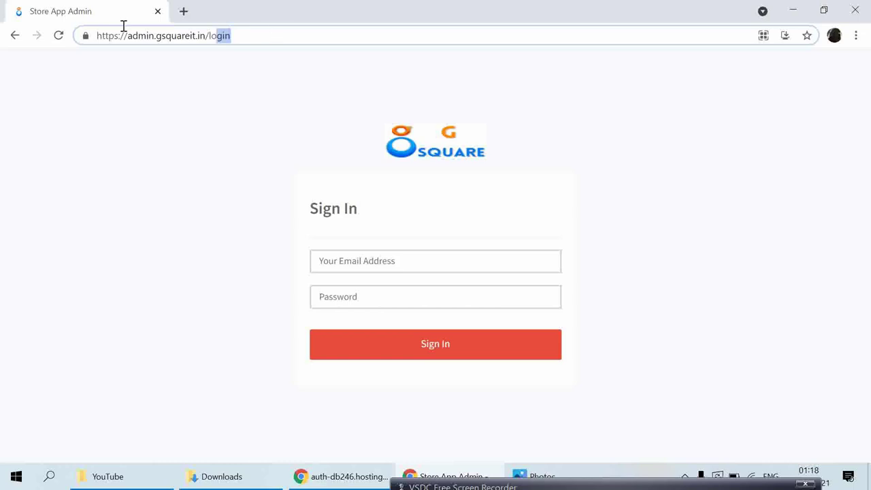
# Sign in to GSquare Store App Admin with the admin email and password
pyautogui.click(129, 166)
pyautogui.click(259, 32)
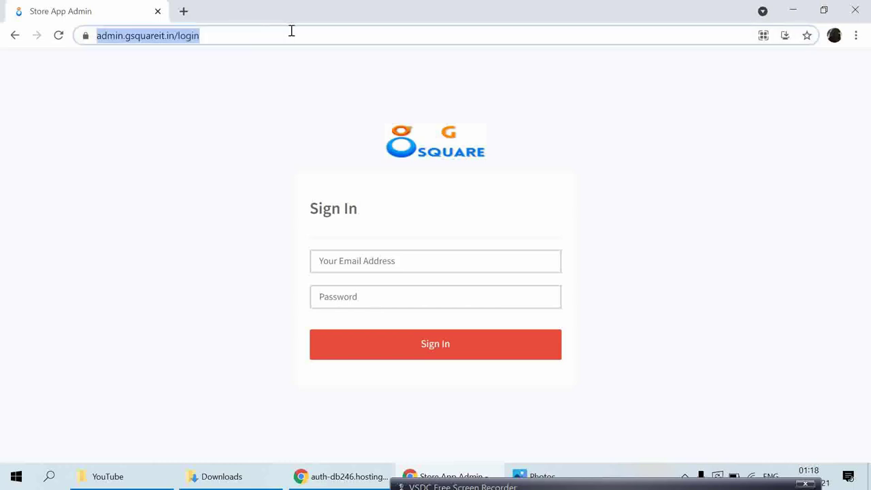
pyautogui.click(380, 256)
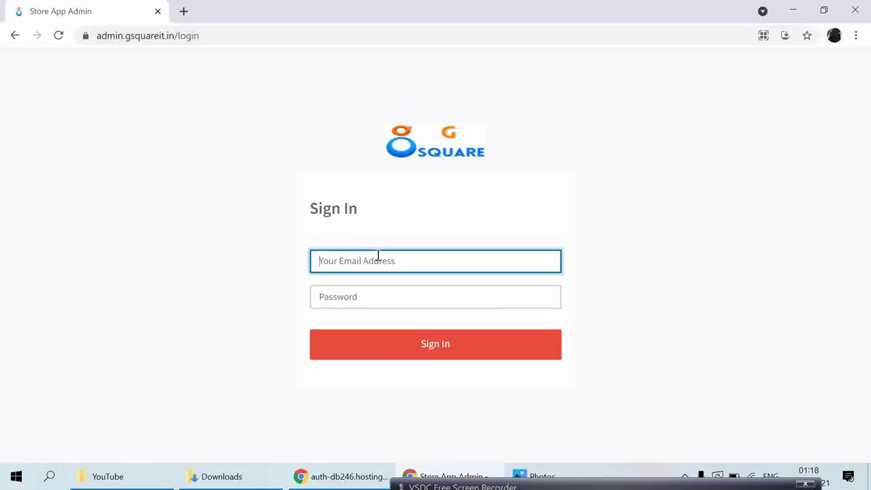
pyautogui.press('Tab')
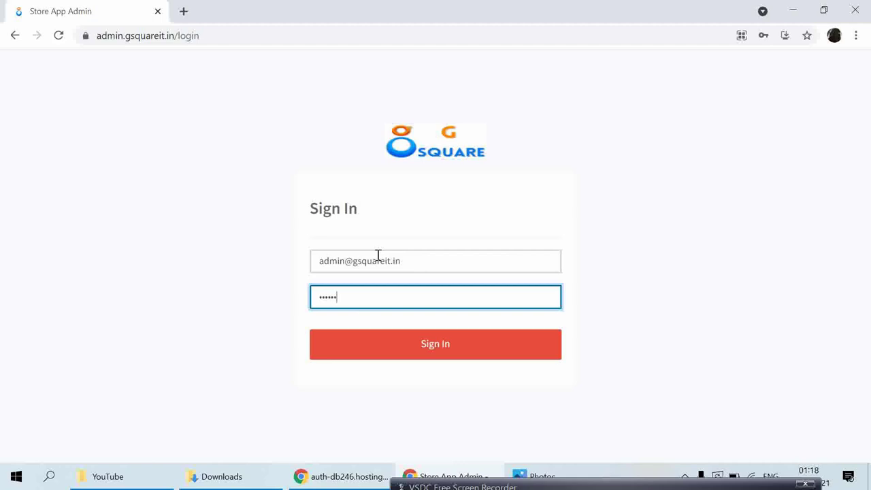
pyautogui.click(399, 354)
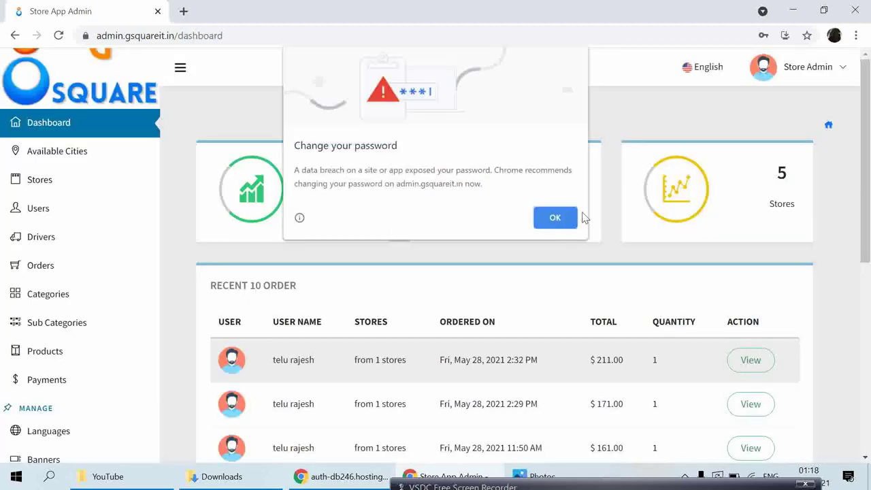
# Dismiss the browser's password warning and look over the Recent 10 Order table
pyautogui.click(555, 218)
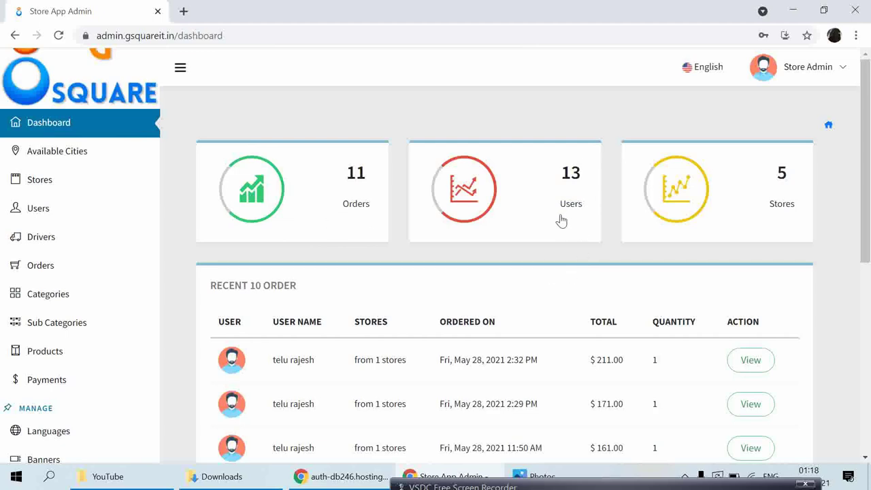
pyautogui.click(307, 285)
pyautogui.moveTo(307, 286); pyautogui.dragTo(210, 286)
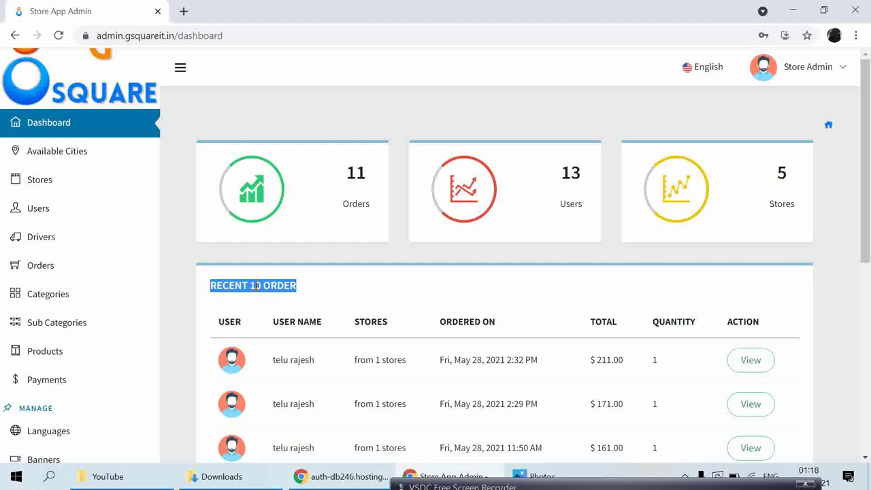
pyautogui.scroll(-5, 324, 309)
pyautogui.scroll(5, 332, 324)
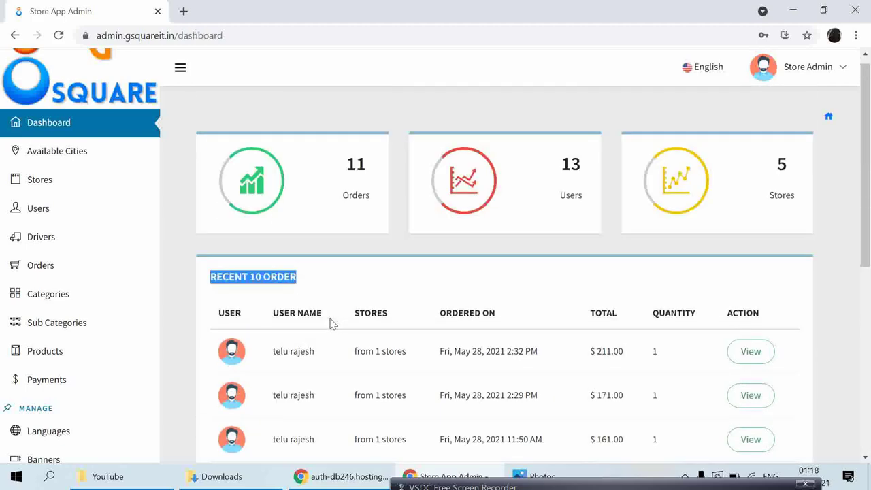
pyautogui.scroll(-3, 332, 323)
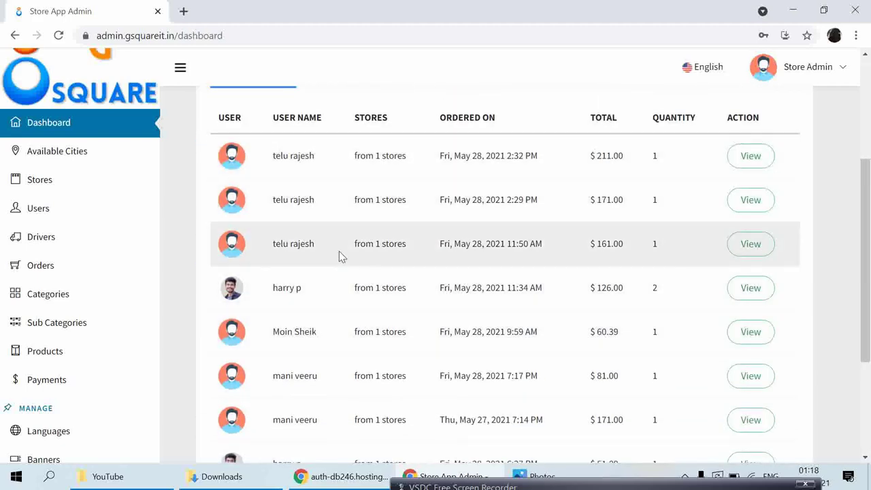
pyautogui.scroll(2, 310, 207)
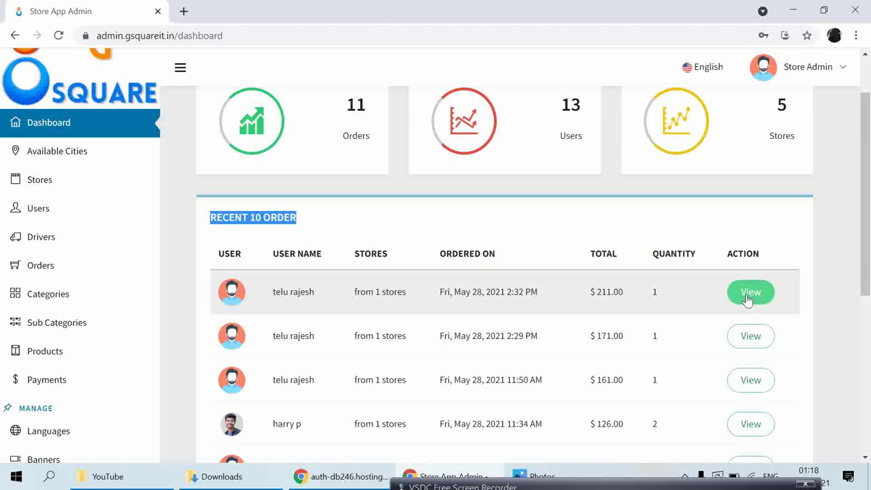
# Review order 11's ongoing COD details and tracking history, then go to Available Cities
pyautogui.click(749, 294)
pyautogui.scroll(-4, 442, 300)
pyautogui.scroll(-2, 449, 311)
pyautogui.scroll(6, 451, 315)
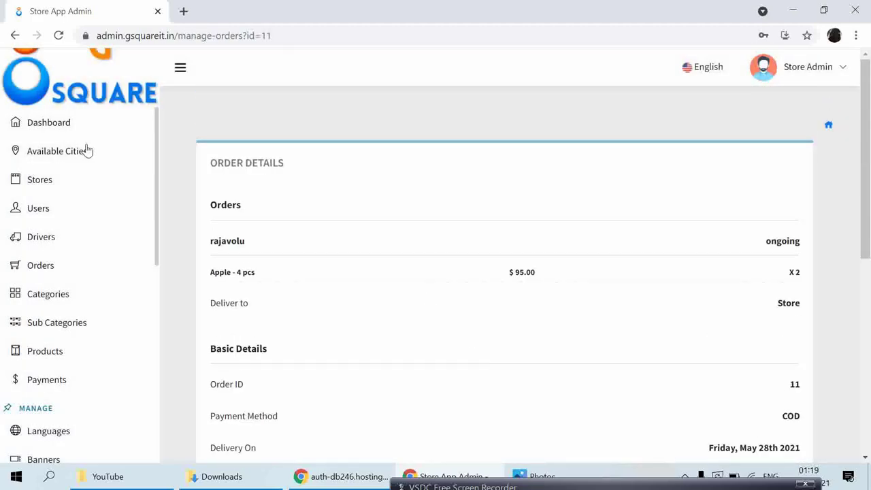
pyautogui.click(78, 150)
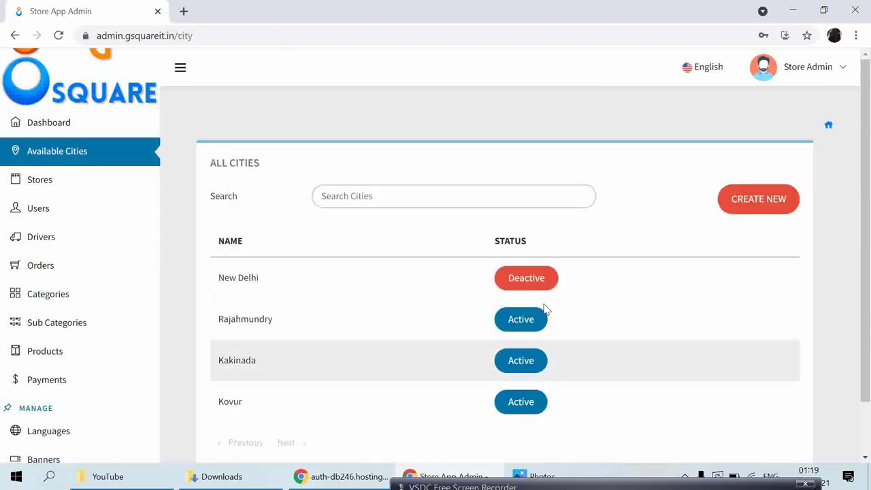
# Add Chennai as a new available city from the place suggestions
pyautogui.click(726, 206)
pyautogui.click(268, 217)
pyautogui.write('Chennai')
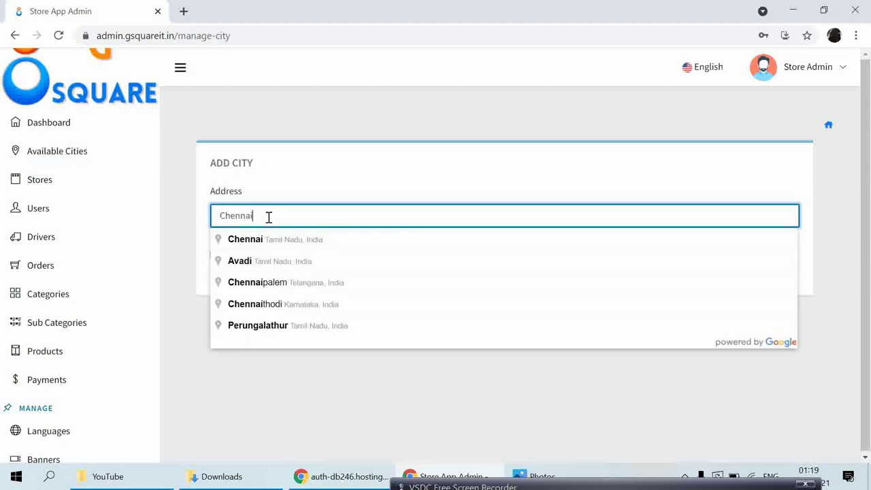
pyautogui.click(265, 239)
pyautogui.click(241, 255)
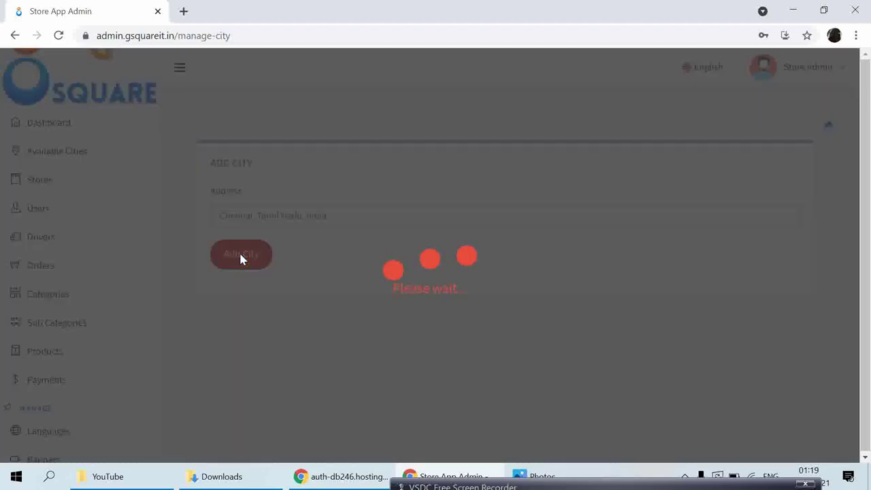
pyautogui.click(428, 341)
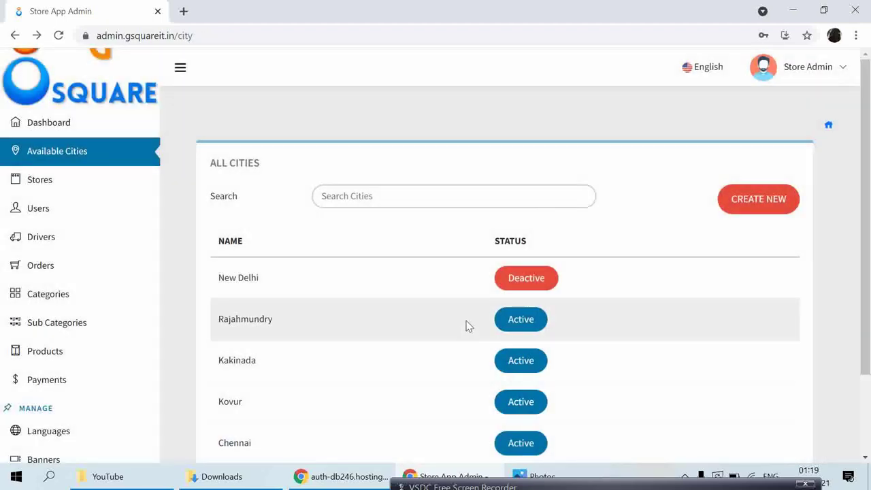
# Deactivate Chennai and then set its status back to Active
pyautogui.scroll(-3, 504, 353)
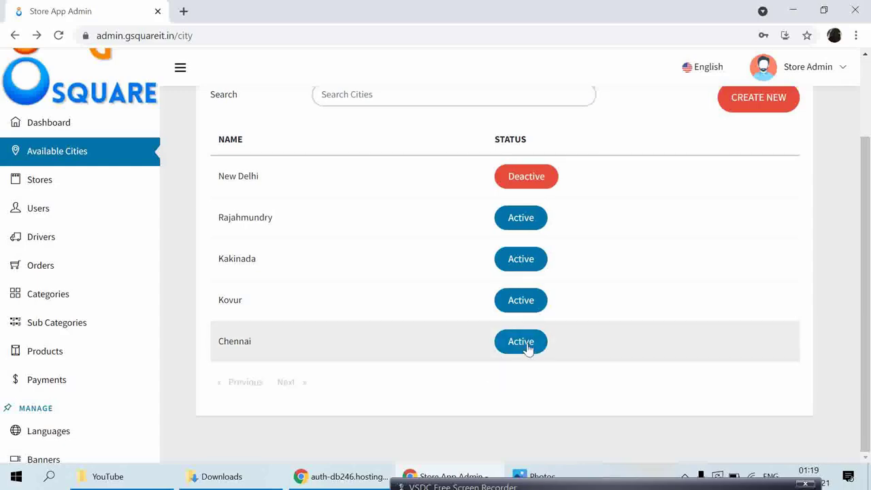
pyautogui.click(530, 347)
pyautogui.click(387, 340)
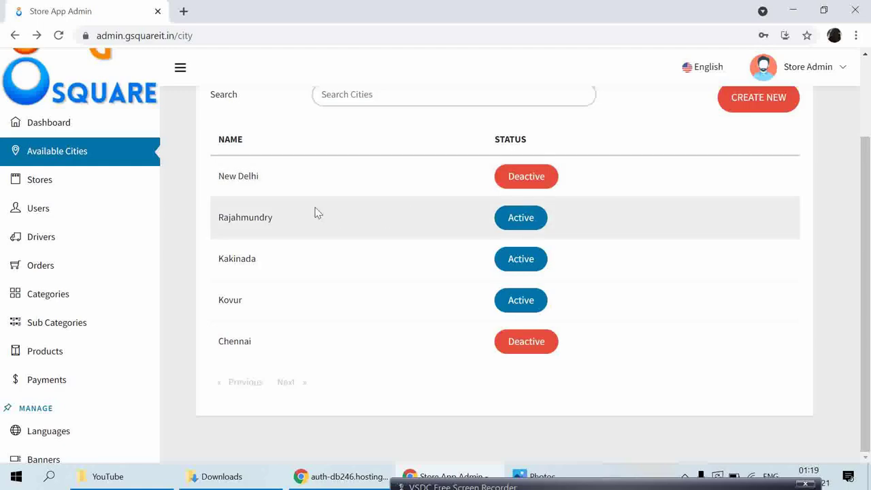
pyautogui.click(533, 345)
pyautogui.click(397, 338)
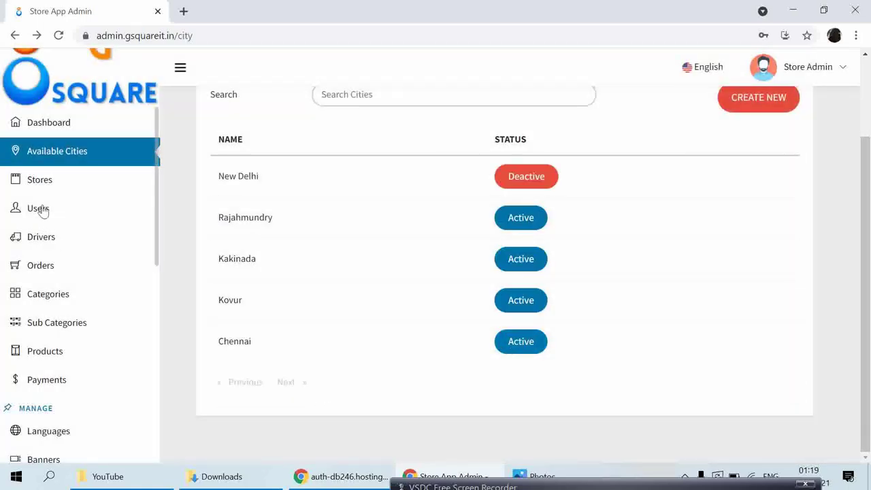
pyautogui.click(45, 184)
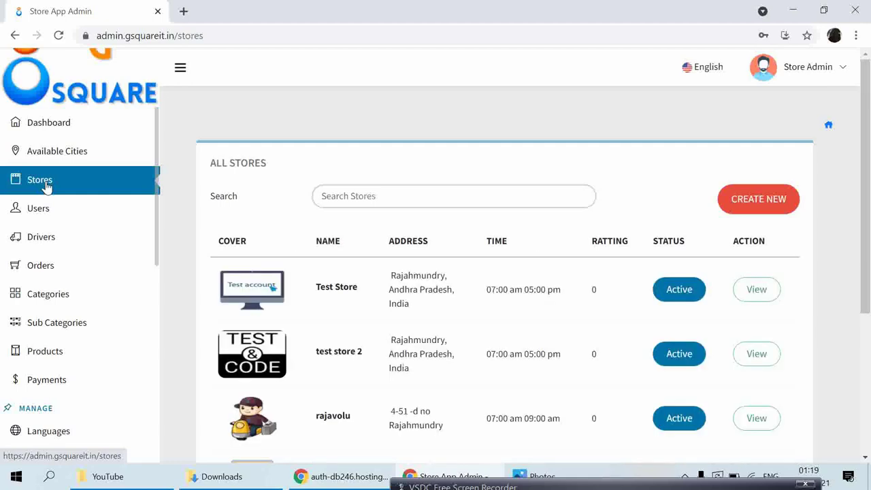
# Start a new store and enter the owner's first name, last name, e-mail and password
pyautogui.scroll(-3, 524, 345)
pyautogui.scroll(3, 525, 338)
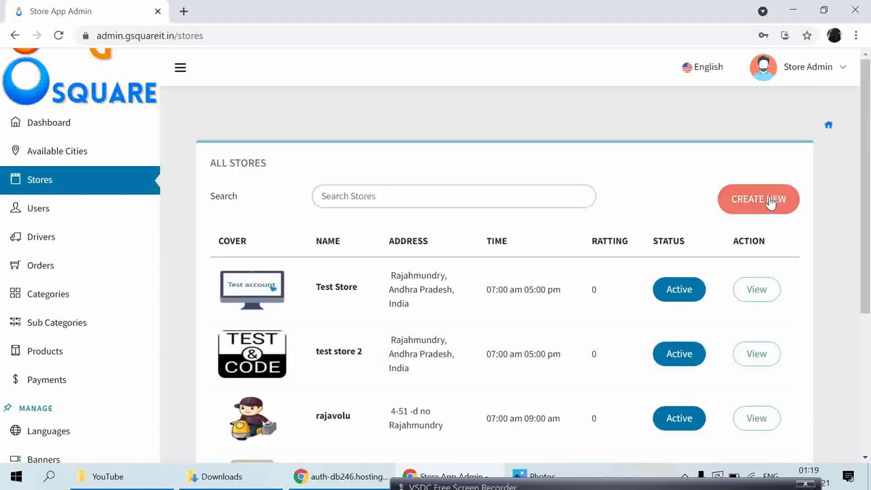
pyautogui.click(760, 206)
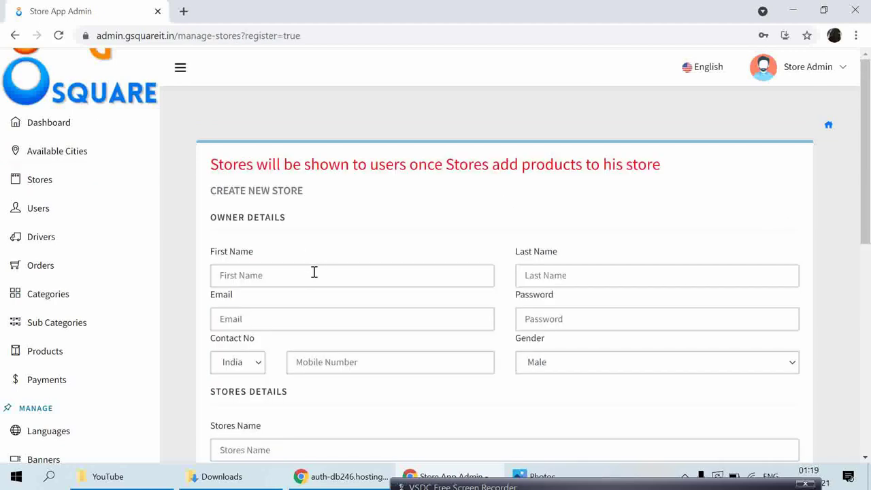
pyautogui.click(264, 272)
pyautogui.write('Bala')
pyautogui.press('Tab')
pyautogui.write('S')
pyautogui.press('Tab')
pyautogui.write('alab')
pyautogui.press('BackSpace')
pyautogui.press('BackSpace')
pyautogui.press('BackSpace')
pyautogui.press('BackSpace')
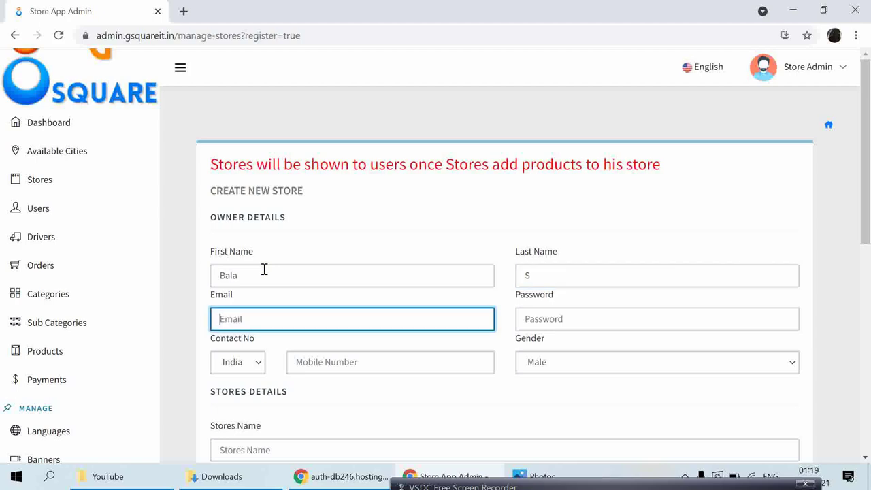
pyautogui.write('b')
pyautogui.press('BackSpace')
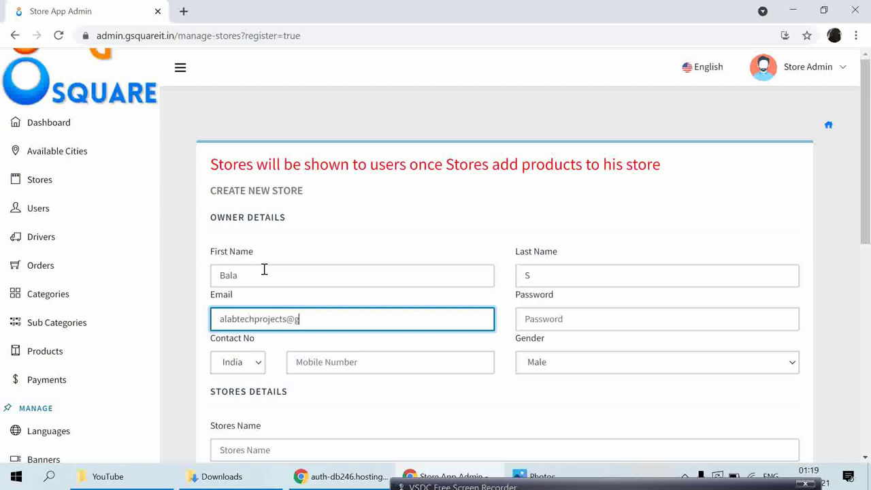
pyautogui.press('Tab')
# Enter the owner's mobile number and keep the gender as Male
pyautogui.scroll(-3, 272, 272)
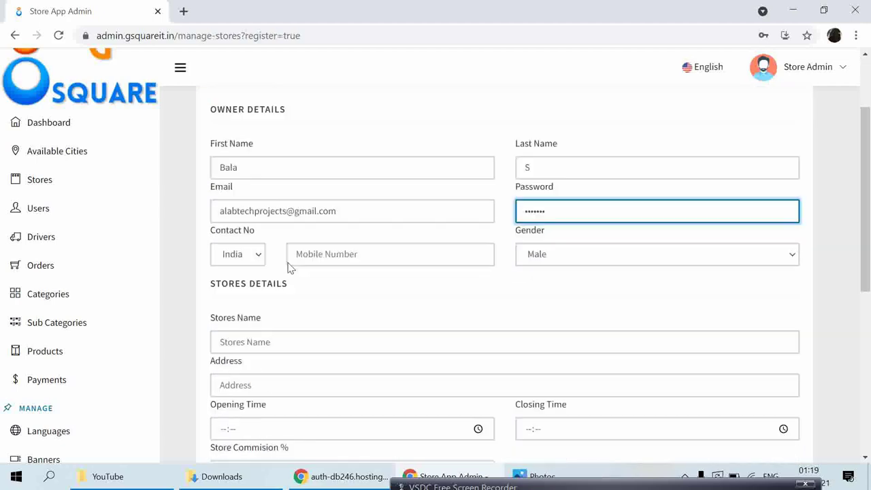
pyautogui.click(316, 160)
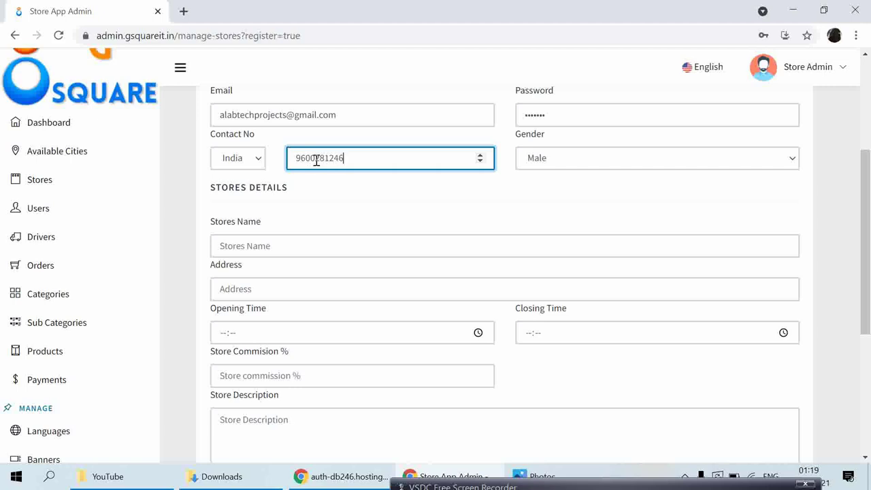
pyautogui.press('Tab')
pyautogui.click(554, 165)
pyautogui.click(551, 166)
pyautogui.click(552, 161)
pyautogui.click(268, 249)
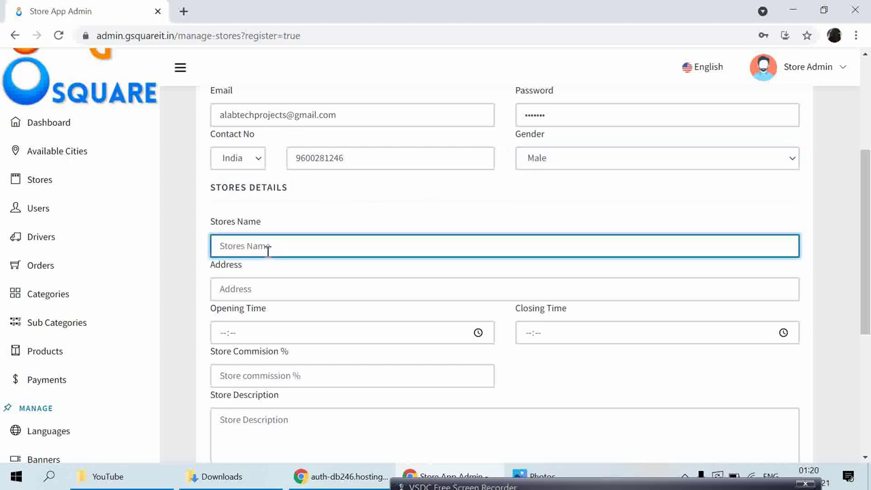
pyautogui.write('Apple SuperMarket')
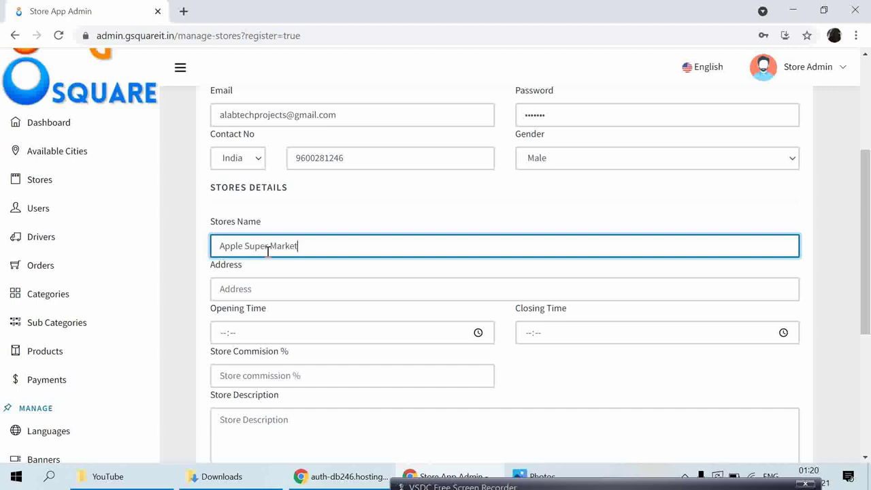
pyautogui.press('Tab')
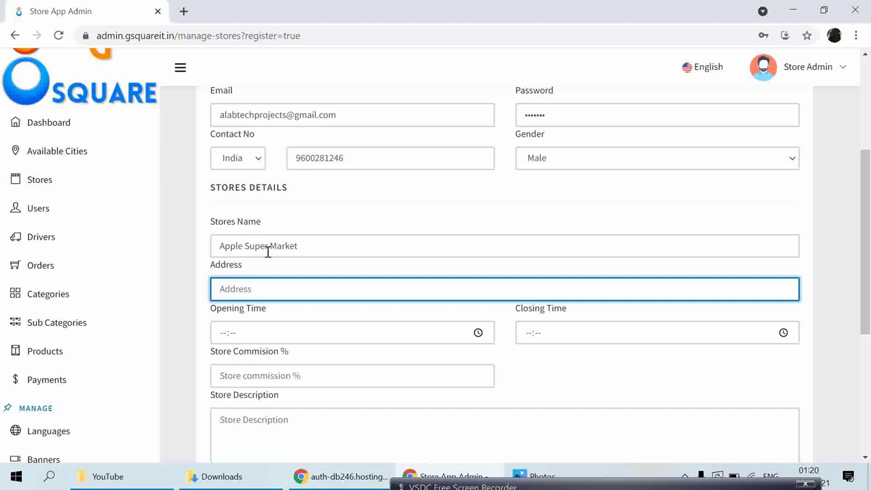
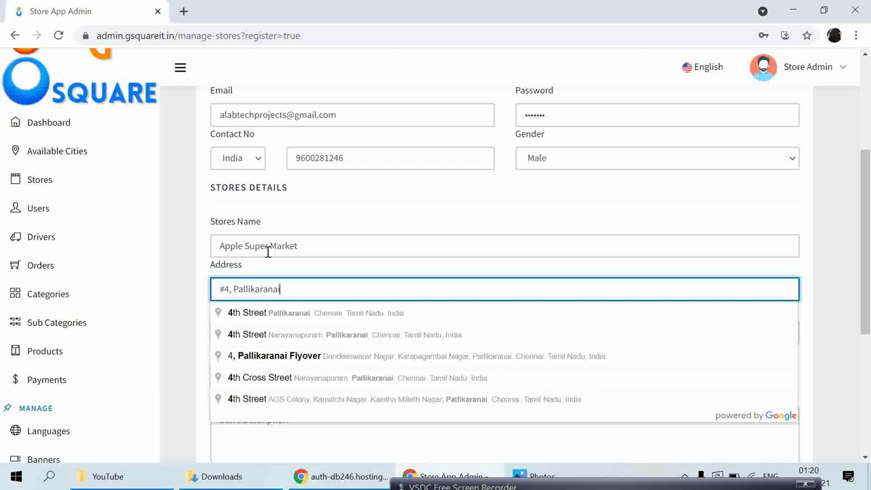
pyautogui.click(258, 314)
pyautogui.click(259, 335)
pyautogui.write('09:00')
pyautogui.press('Tab')
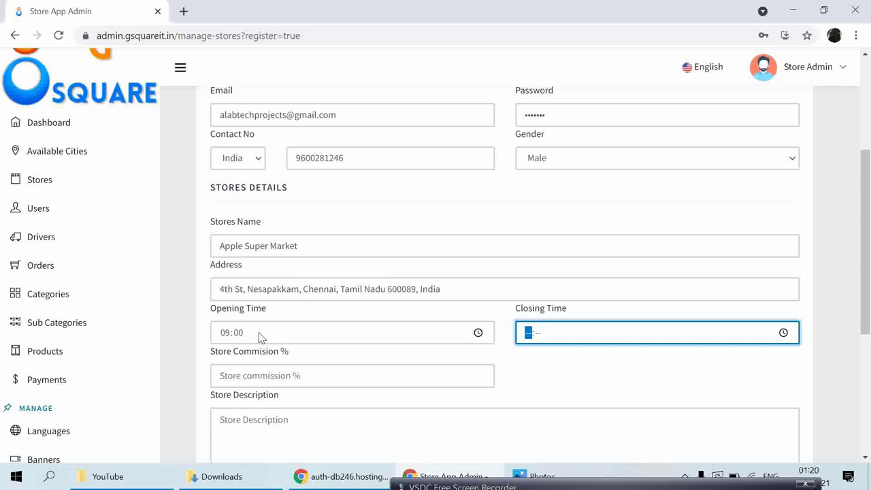
pyautogui.write('22:00')
pyautogui.click(571, 382)
# Set the store commission to 10% and enter a description
pyautogui.scroll(-3, 306, 294)
pyautogui.click(265, 171)
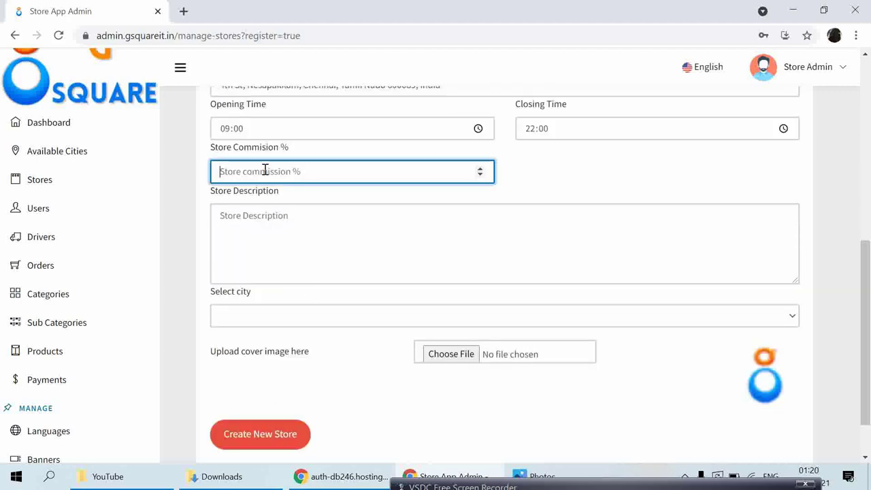
pyautogui.write('10')
pyautogui.click(236, 222)
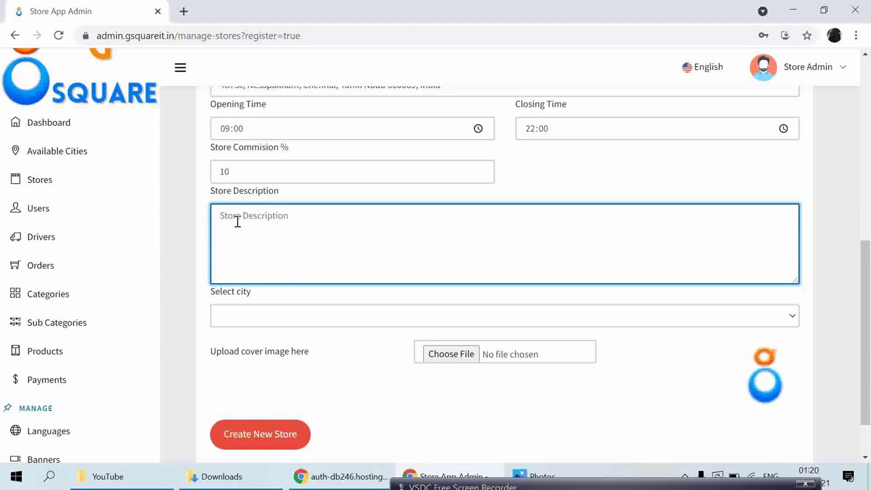
pyautogui.write('Grocery Shopping World! :)')
# Choose Chennai as the store's city and upload the shopping cart logo as cover
pyautogui.click(267, 321)
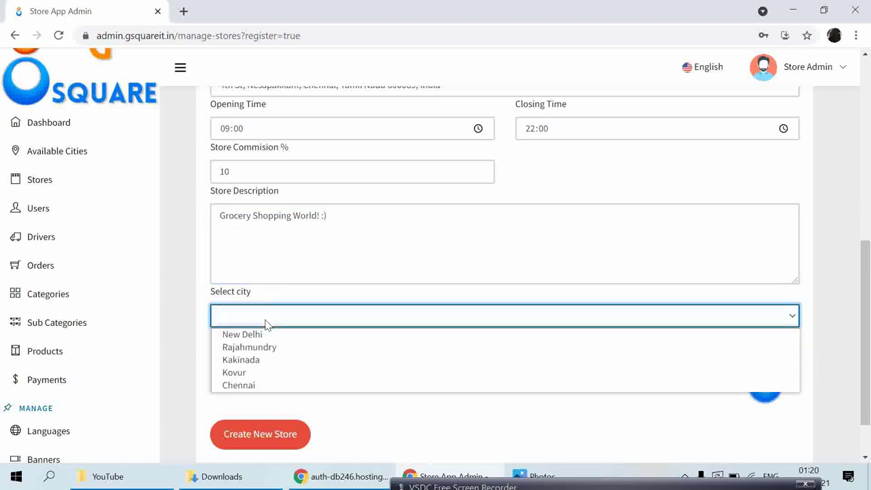
pyautogui.click(257, 385)
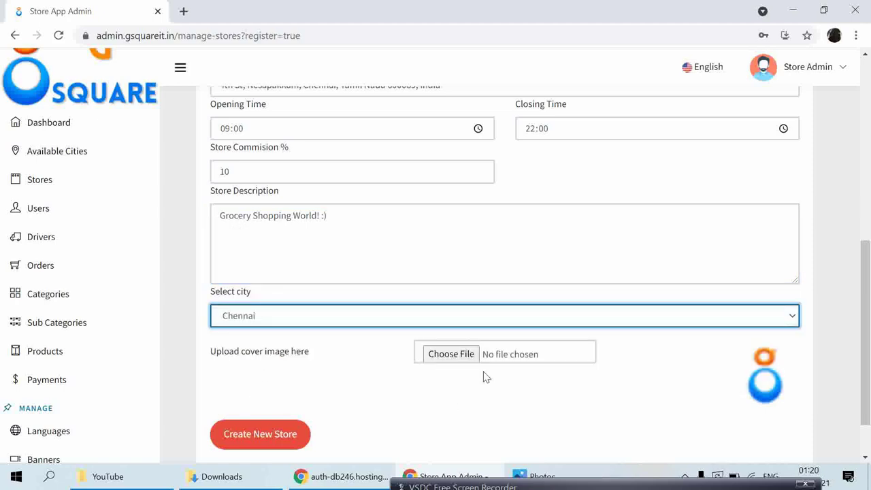
pyautogui.click(454, 354)
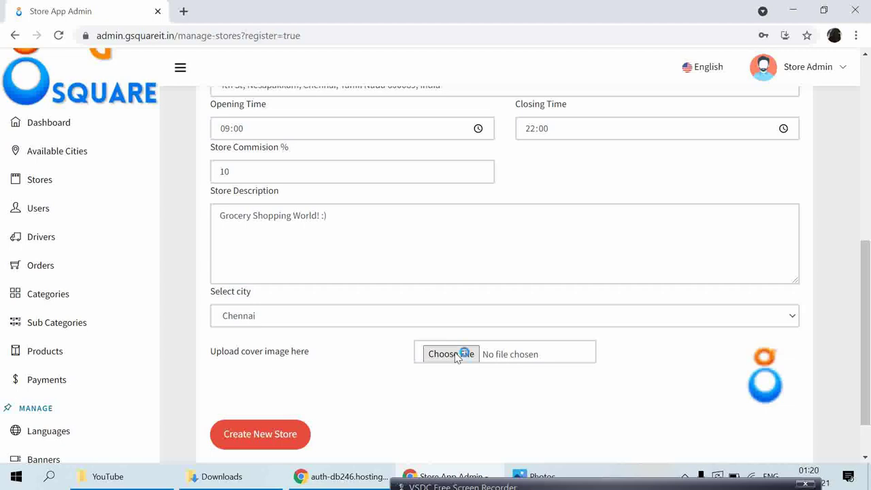
pyautogui.click(456, 359)
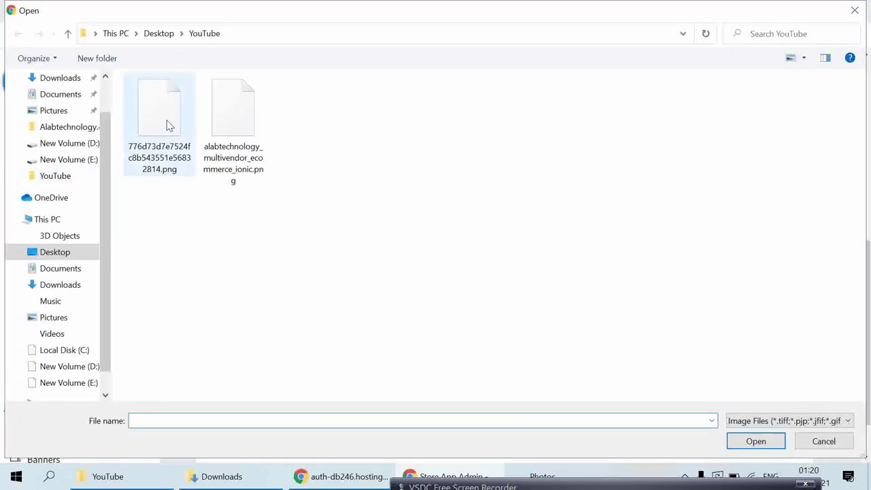
pyautogui.click(170, 125)
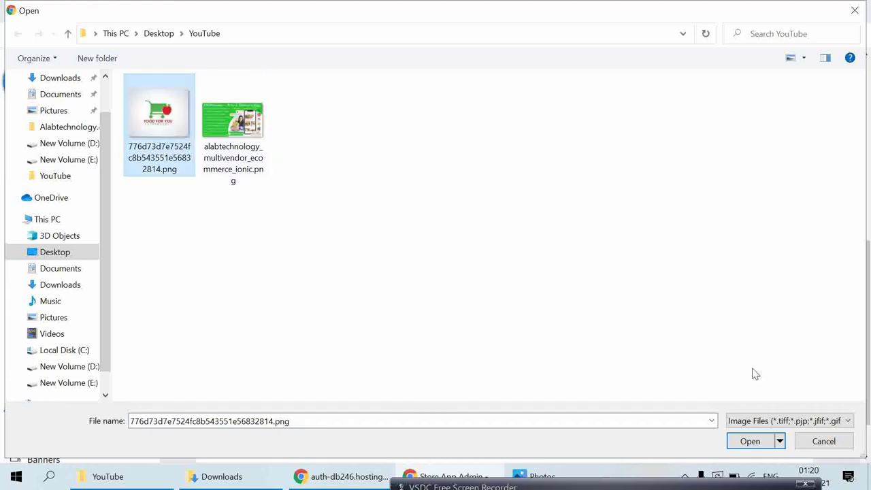
pyautogui.click(750, 441)
pyautogui.scroll(-1, 331, 380)
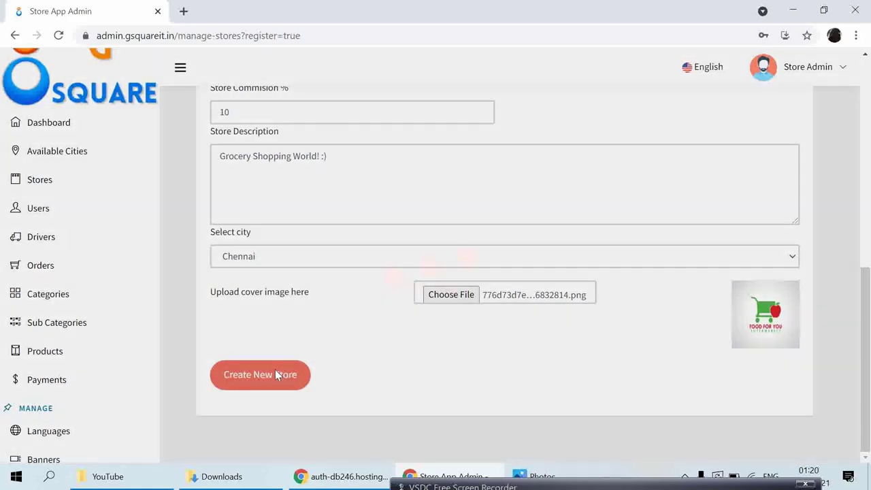
# Create the Apple Super Market store and locate it in the All Stores list
pyautogui.click(275, 371)
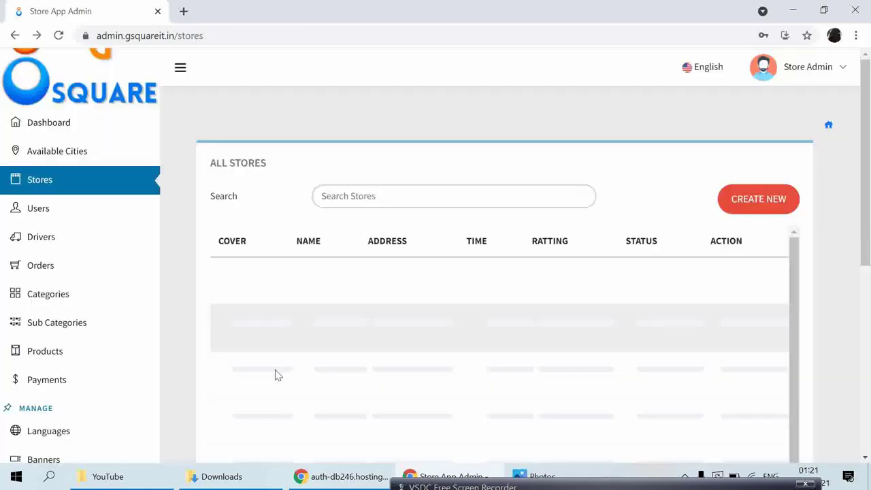
pyautogui.scroll(-5, 395, 339)
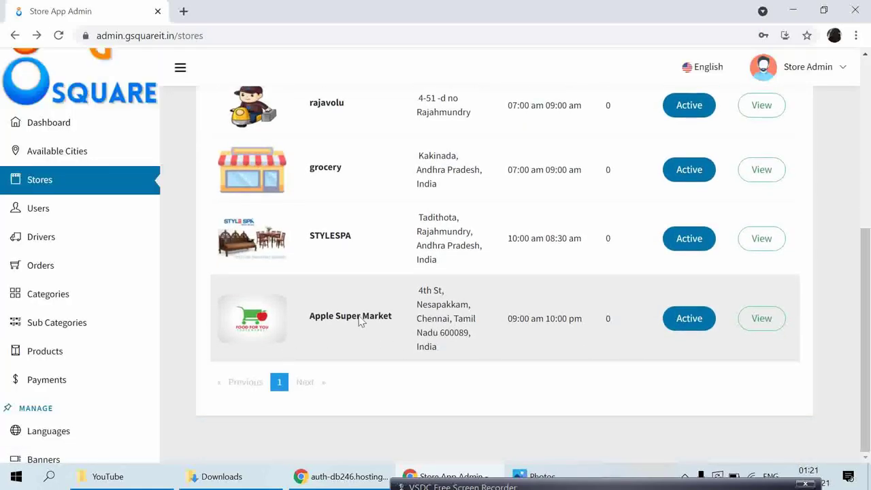
pyautogui.moveTo(315, 318); pyautogui.dragTo(391, 320)
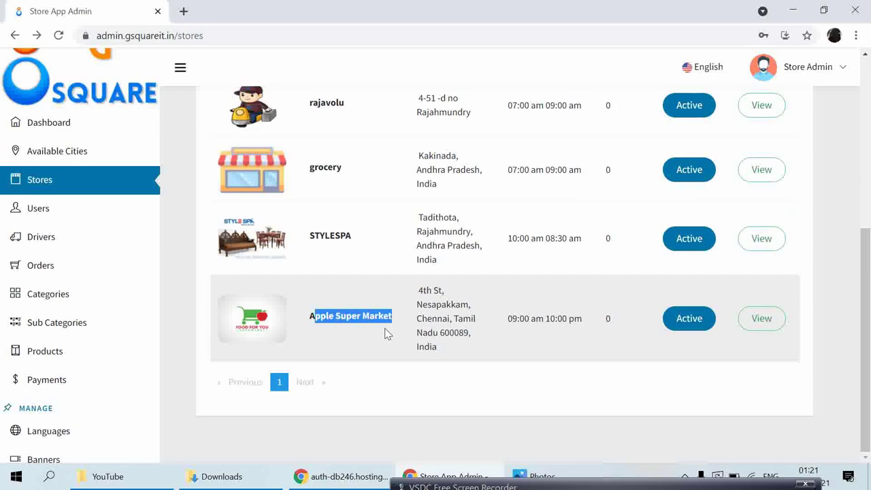
pyautogui.click(391, 329)
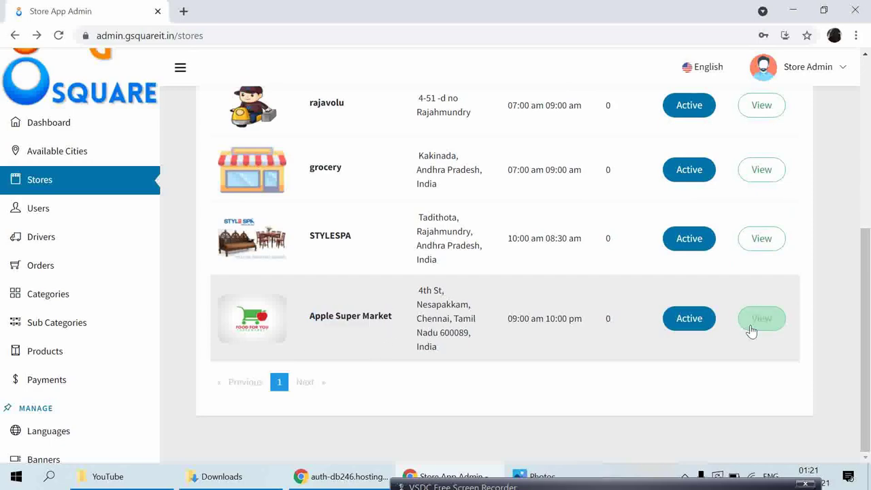
# Inspect Apple Super Market's store details, then return to All Stores
pyautogui.click(761, 324)
pyautogui.scroll(-3, 393, 319)
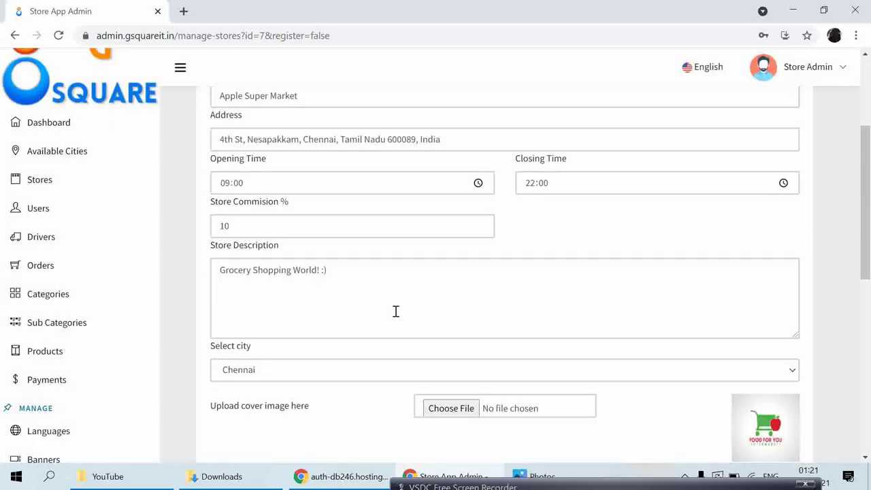
pyautogui.scroll(1, 395, 310)
pyautogui.scroll(-4, 320, 381)
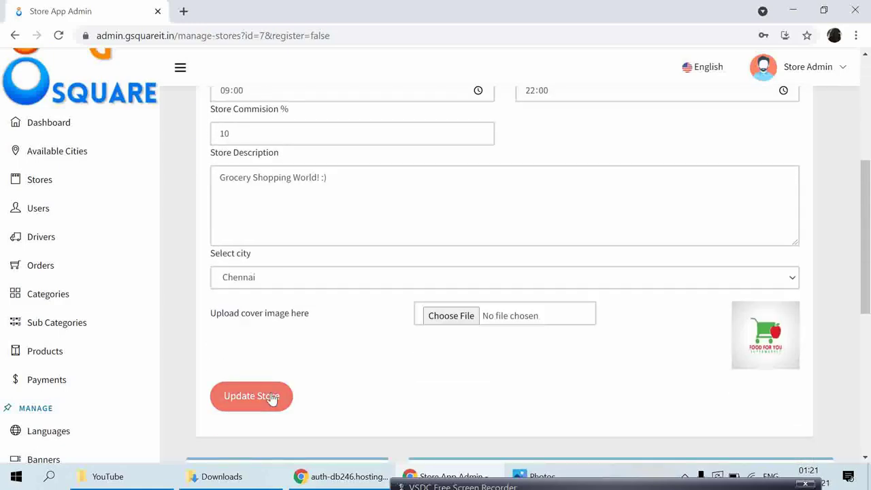
pyautogui.scroll(1, 518, 367)
pyautogui.scroll(2, 519, 367)
pyautogui.click(53, 184)
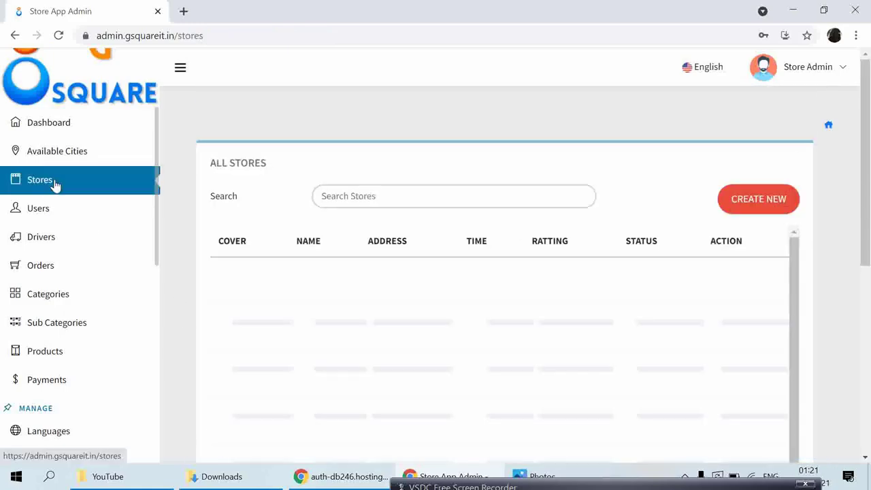
# Browse All Users and All Drivers, then open the Create New Driver form
pyautogui.click(45, 211)
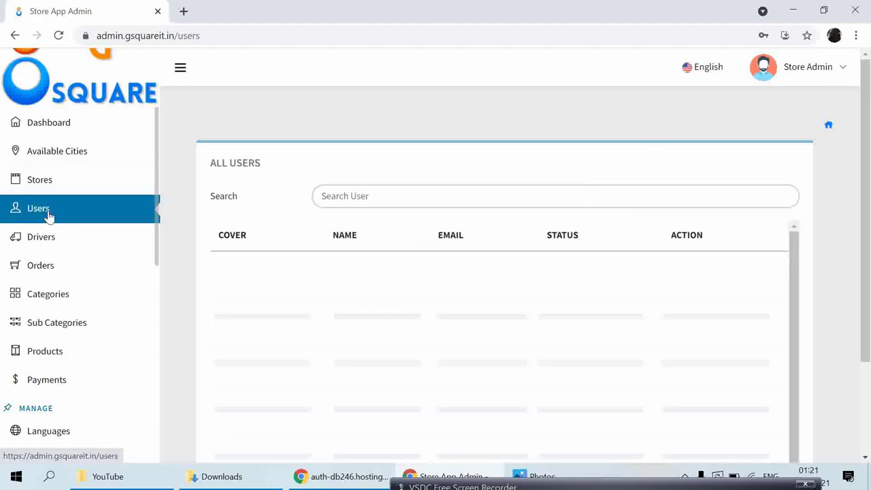
pyautogui.scroll(-2, 541, 382)
pyautogui.scroll(2, 548, 389)
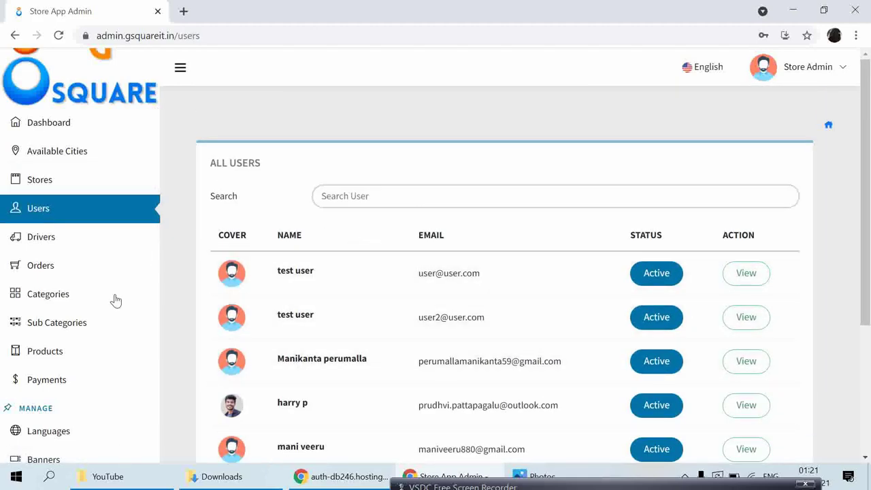
pyautogui.click(48, 248)
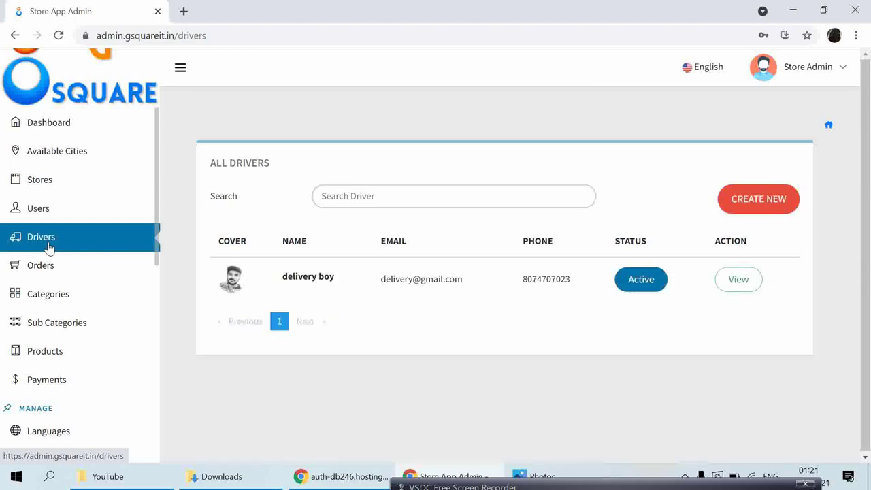
pyautogui.click(760, 199)
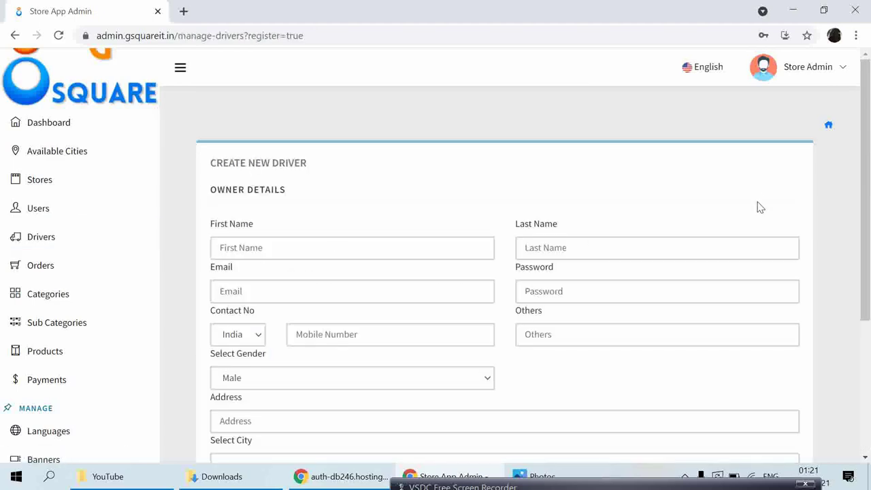
# Enter the driver's first and last name, e-mail, password and mobile number
pyautogui.click(290, 248)
pyautogui.write('Al')
pyautogui.press('BackSpace')
pyautogui.write('Bala')
pyautogui.press('Tab')
pyautogui.write('S')
pyautogui.press('Tab')
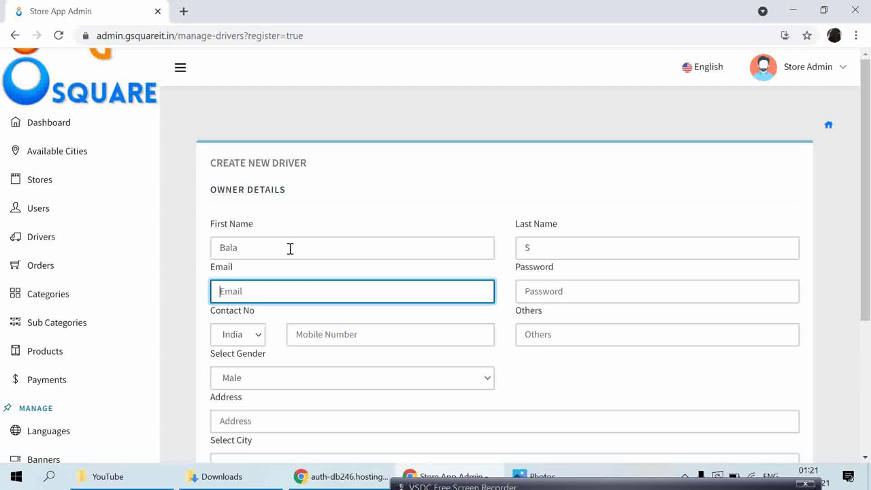
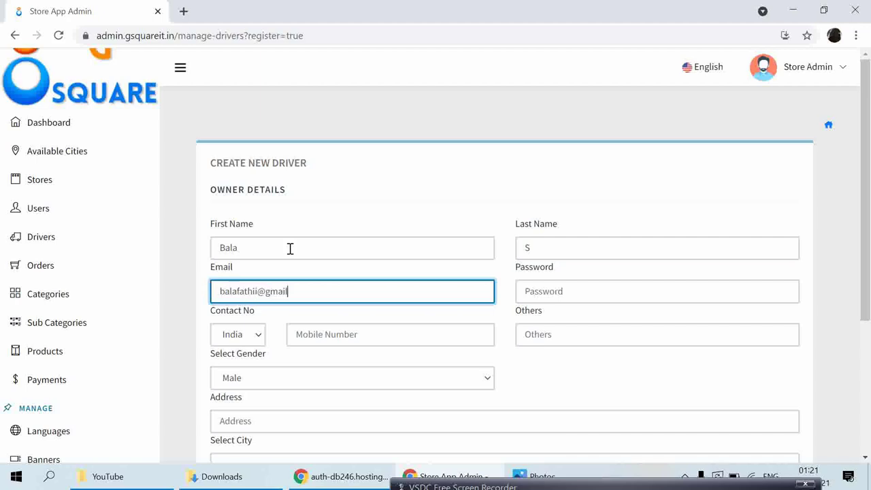
pyautogui.press('Tab')
pyautogui.write('b')
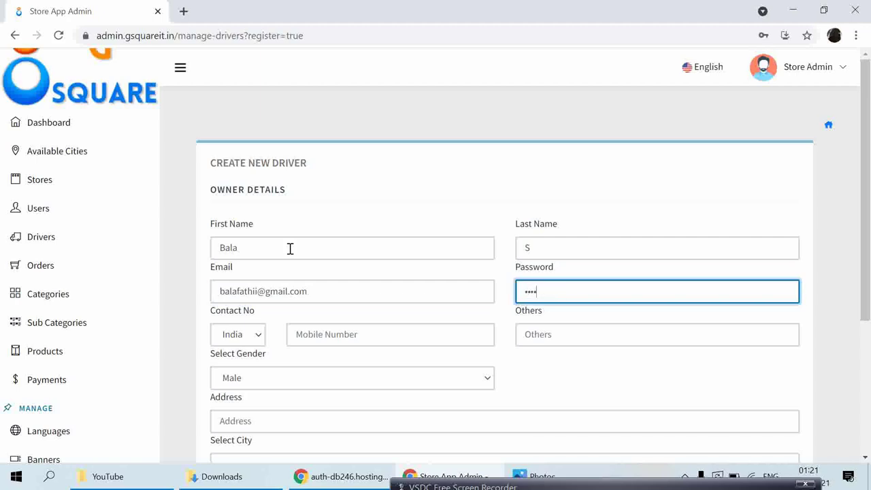
pyautogui.click(322, 337)
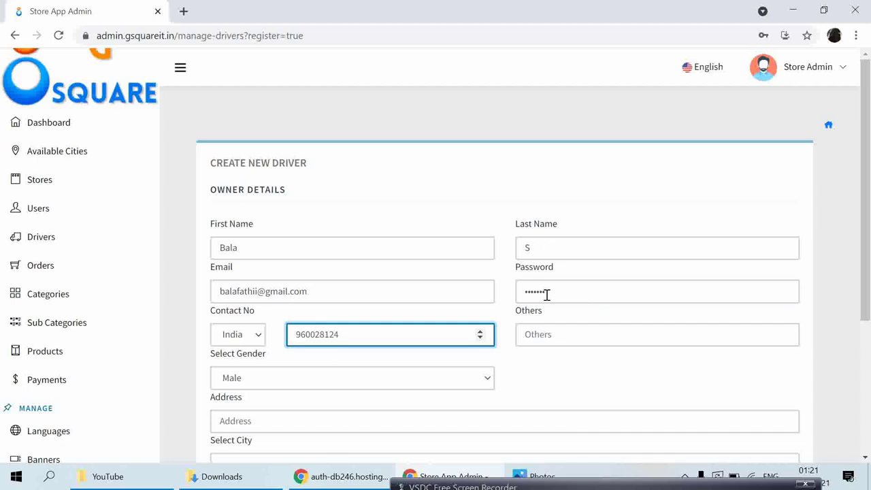
pyautogui.click(561, 336)
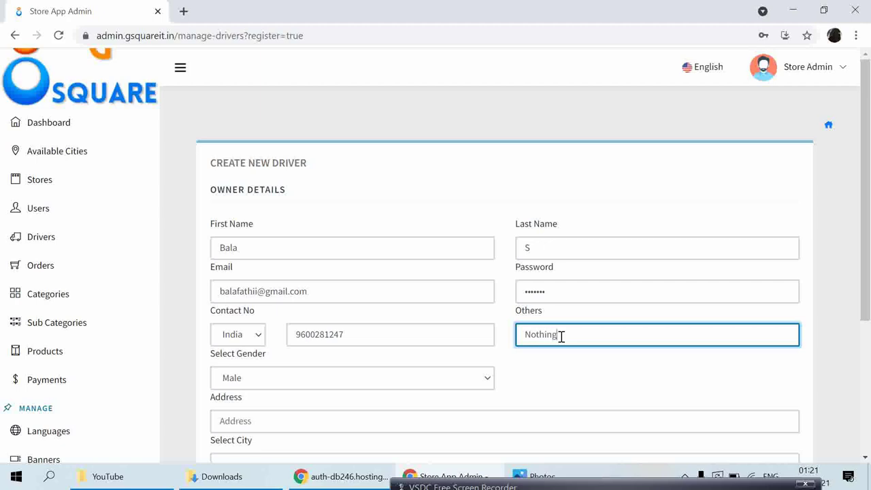
pyautogui.scroll(-3, 501, 354)
pyautogui.click(250, 175)
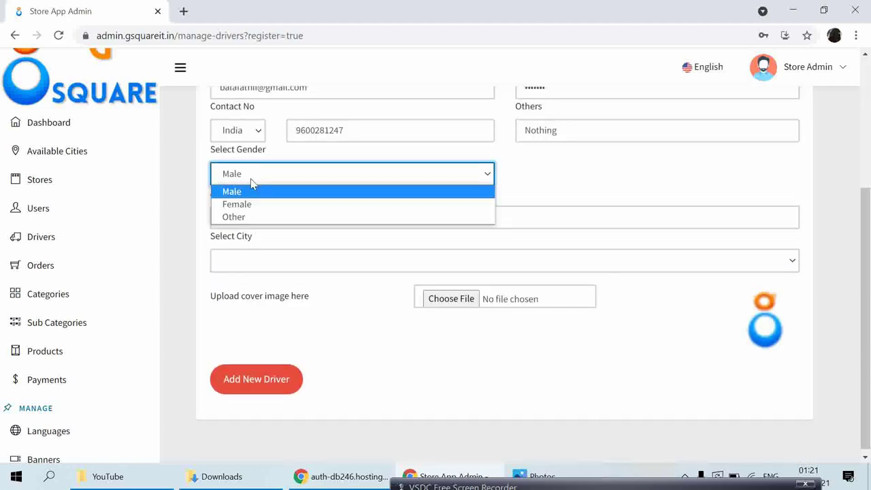
pyautogui.click(252, 180)
pyautogui.click(278, 217)
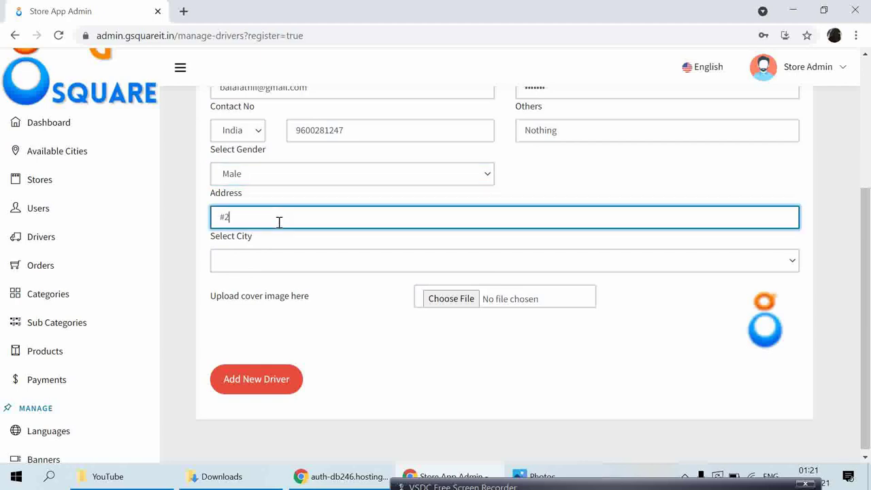
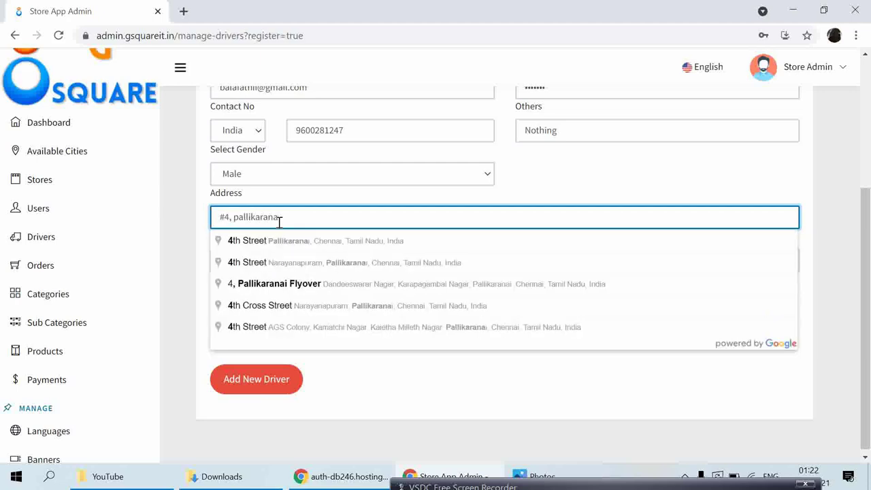
pyautogui.click(265, 240)
pyautogui.click(238, 265)
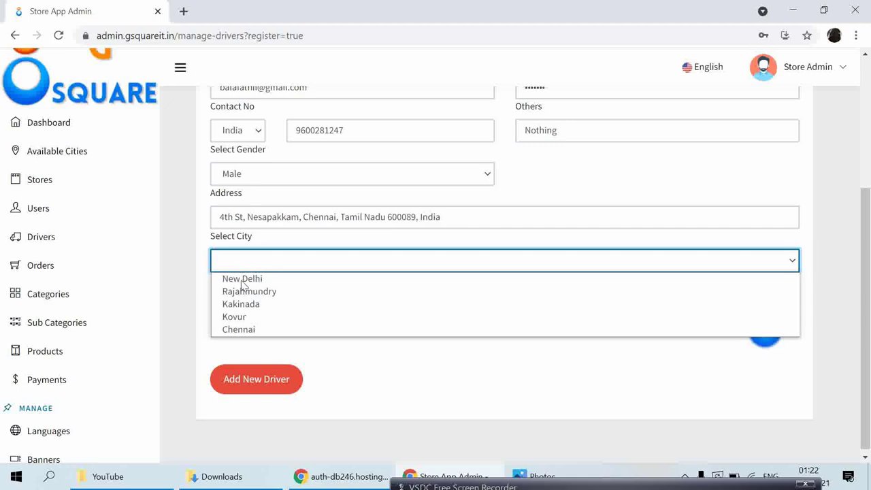
pyautogui.click(237, 332)
pyautogui.click(439, 301)
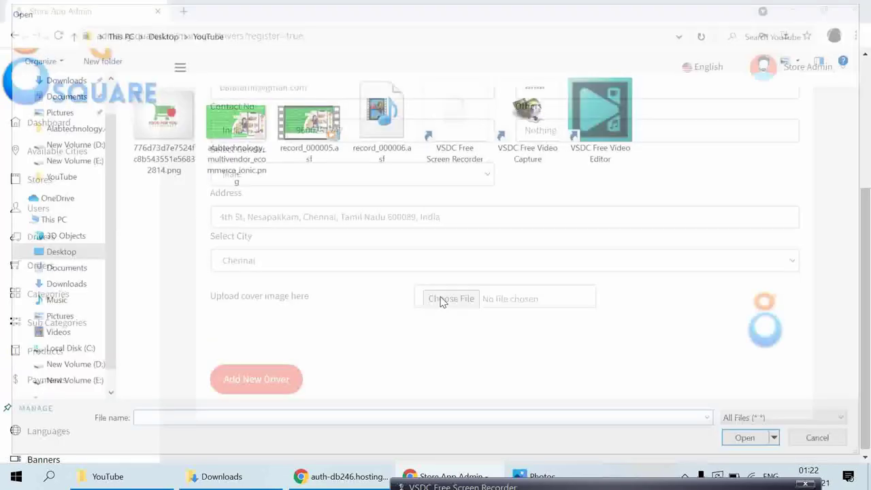
# In a new tab, search Google Images for delivery boy logo
pyautogui.press('Escape')
pyautogui.click(184, 12)
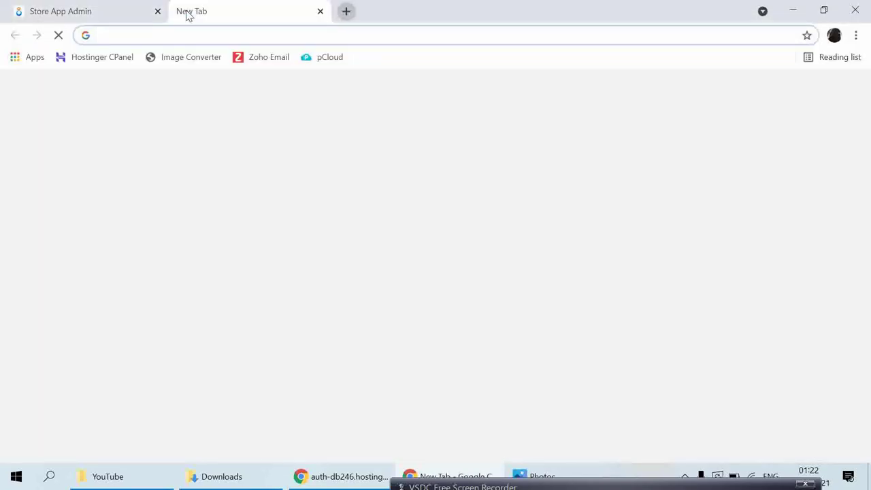
pyautogui.write('rider logo')
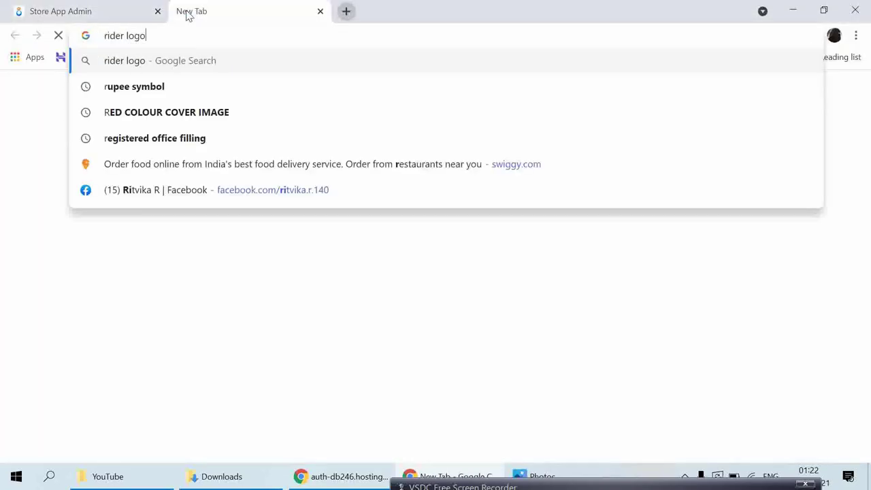
pyautogui.press('Return')
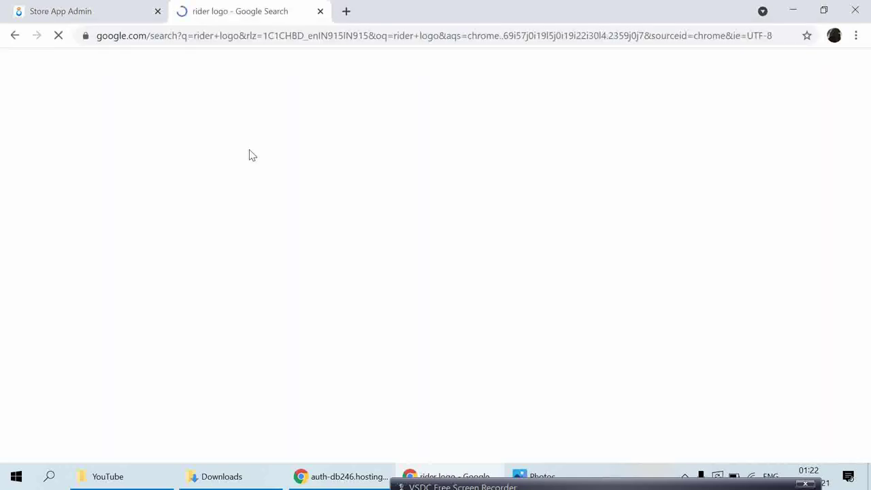
pyautogui.click(215, 130)
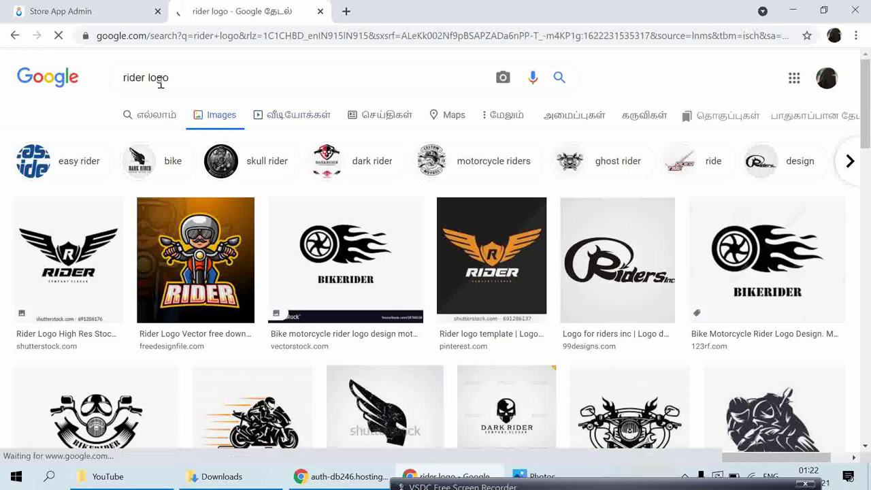
pyautogui.moveTo(146, 78); pyautogui.dragTo(97, 81)
pyautogui.write('delivery boy')
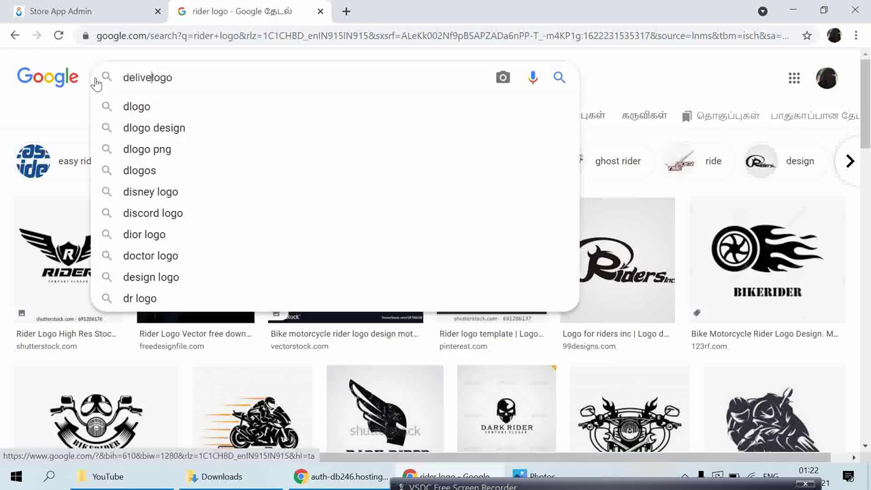
pyautogui.press('Return')
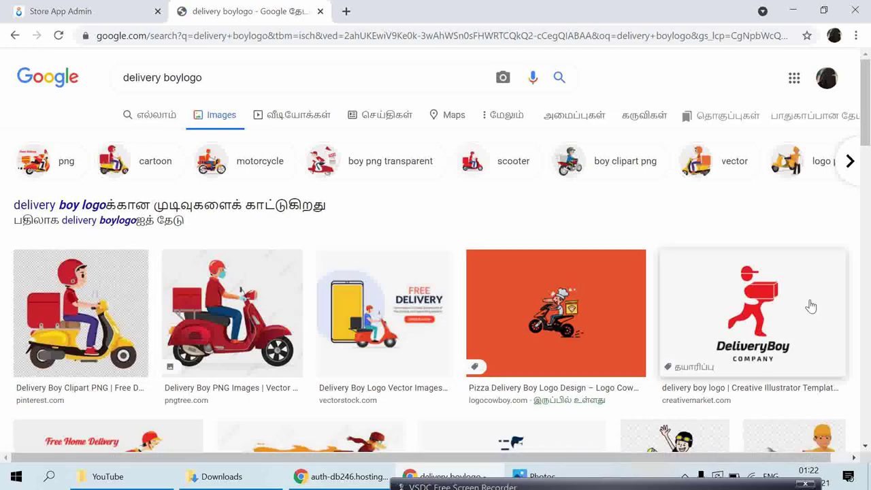
# Save the orange delivery-boy courier icon as a jpg and close the search tab
pyautogui.scroll(-3, 286, 329)
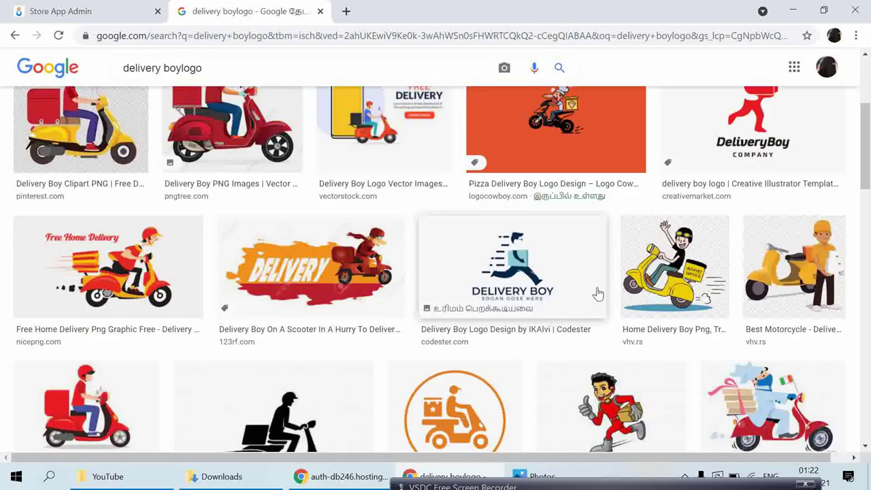
pyautogui.scroll(-1, 204, 357)
pyautogui.click(113, 352)
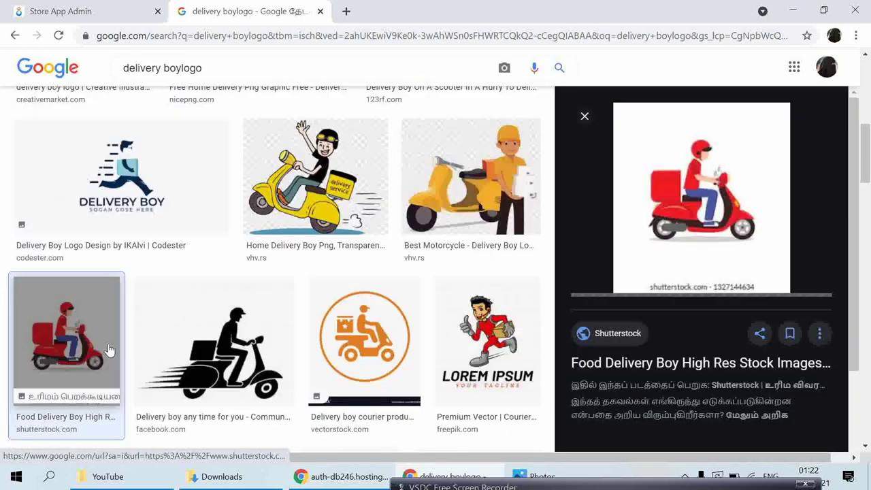
pyautogui.click(368, 340)
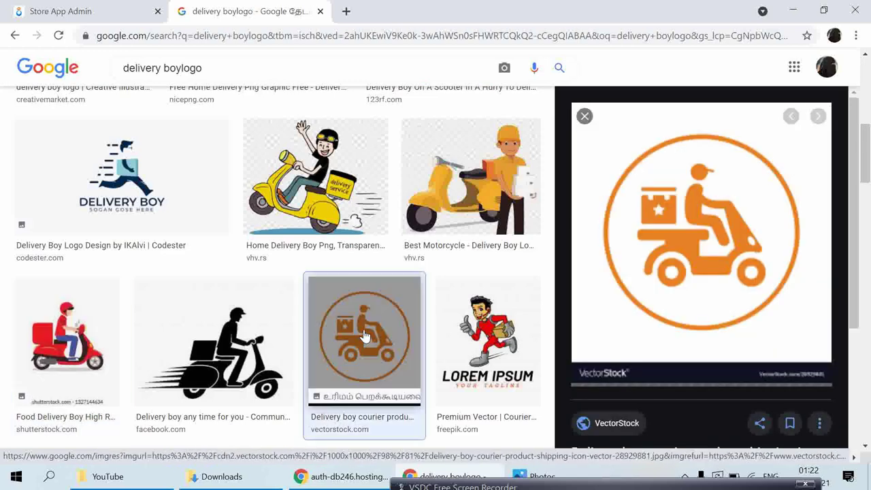
pyautogui.rightClick(734, 209)
pyautogui.click(742, 351)
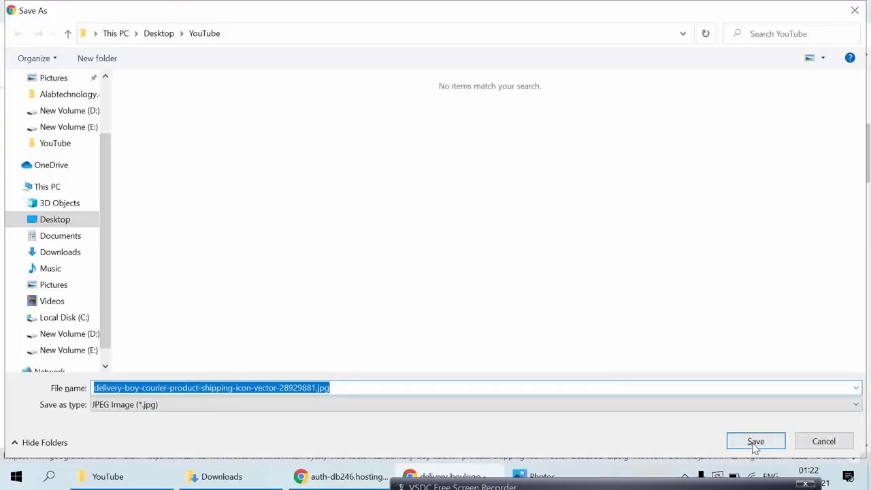
pyautogui.click(755, 442)
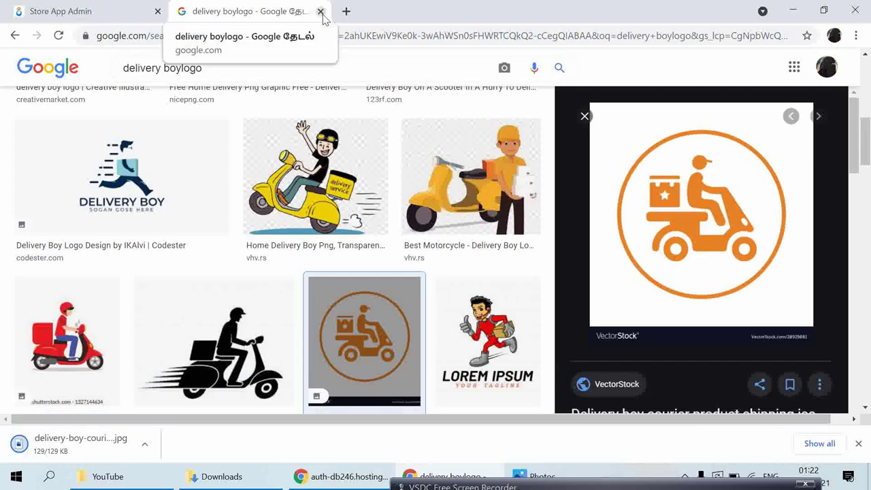
pyautogui.click(320, 11)
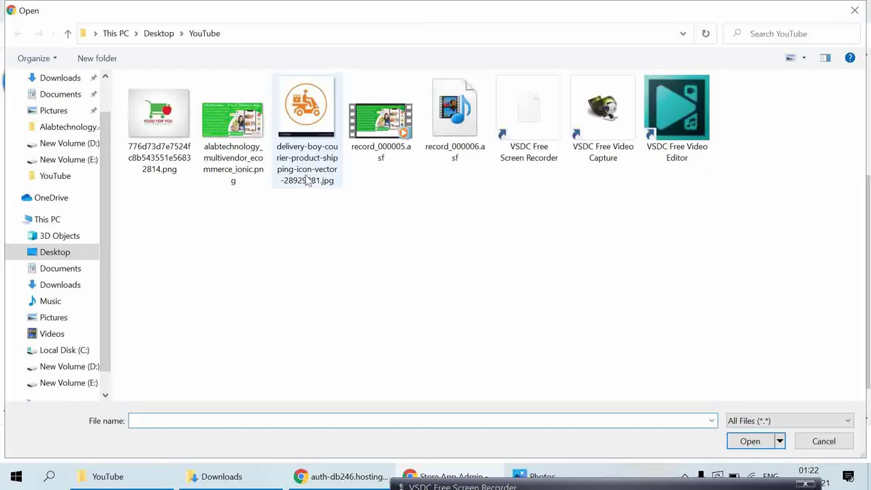
# Attach the delivery-boy jpg as the driver's cover and add the new driver
pyautogui.click(312, 188)
pyautogui.click(758, 441)
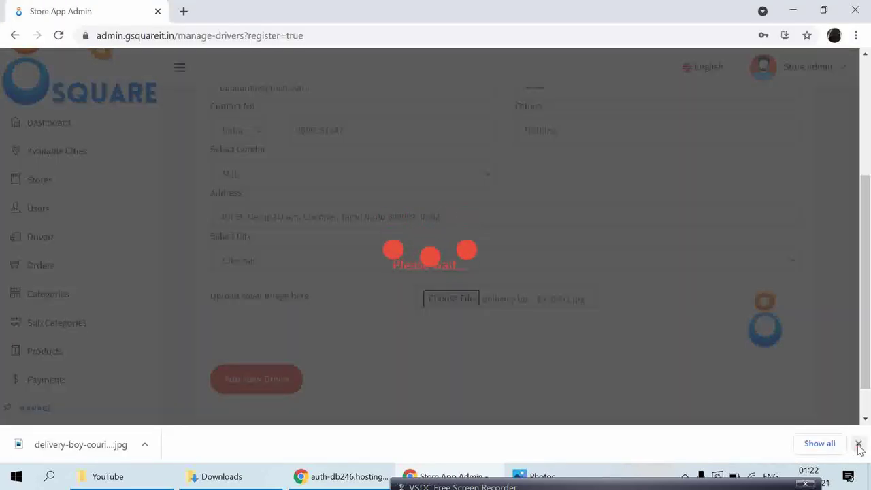
pyautogui.click(858, 444)
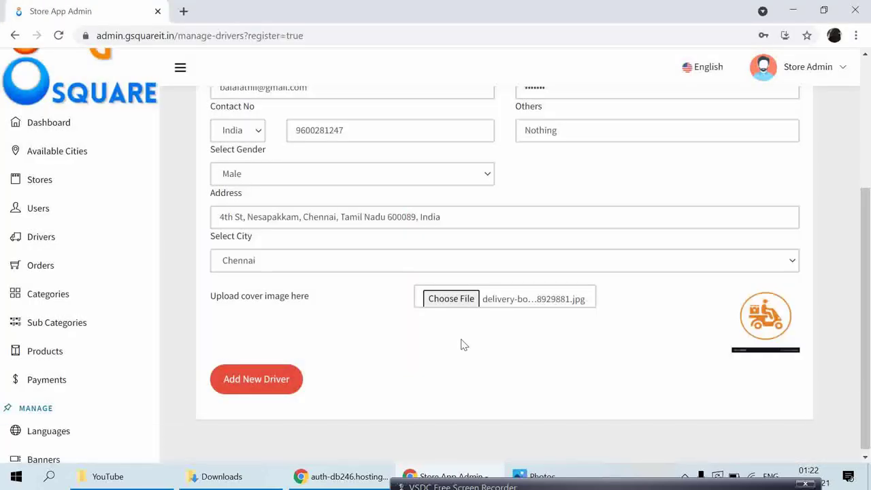
pyautogui.click(261, 377)
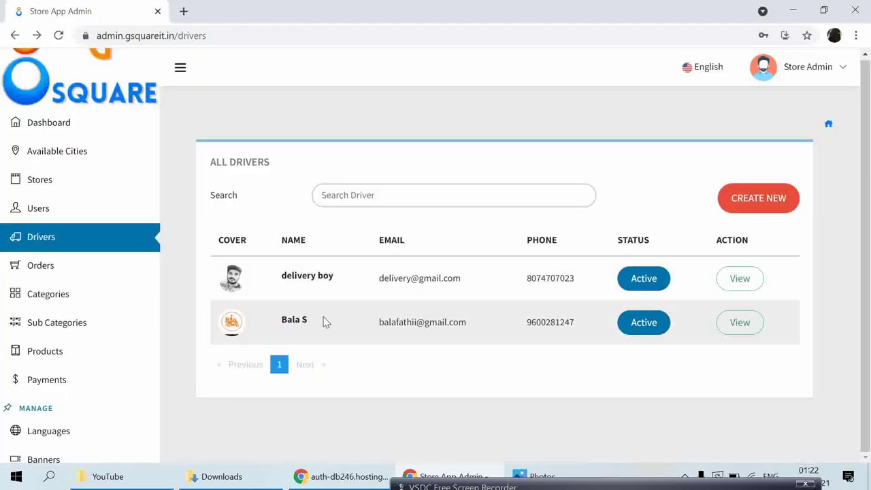
# Inspect the new driver's details, then return to the Drivers list
pyautogui.click(741, 323)
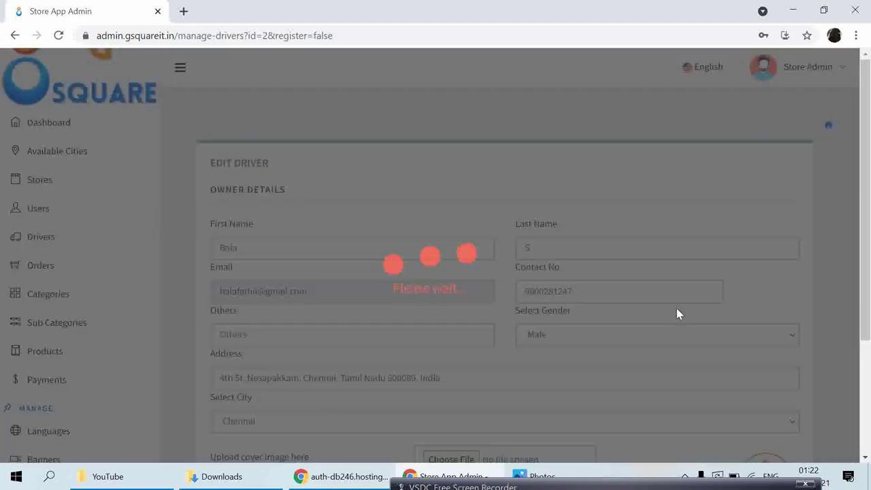
pyautogui.scroll(-2, 641, 342)
pyautogui.scroll(3, 638, 330)
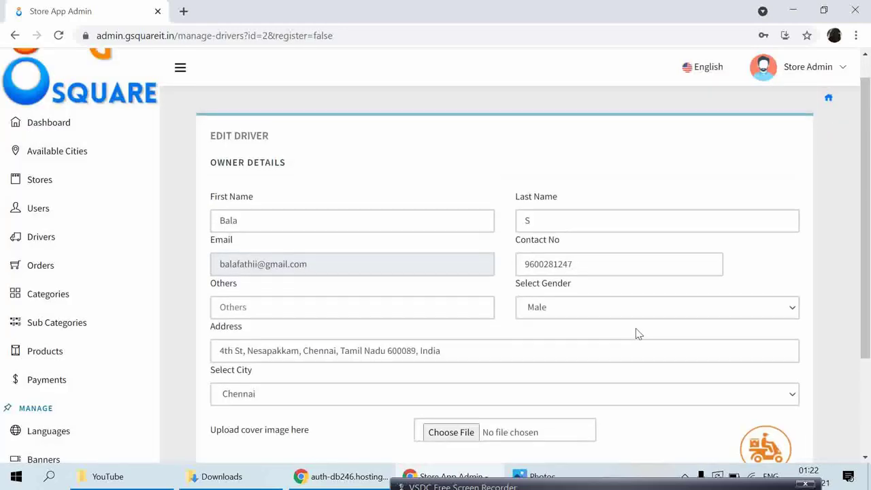
pyautogui.click(49, 242)
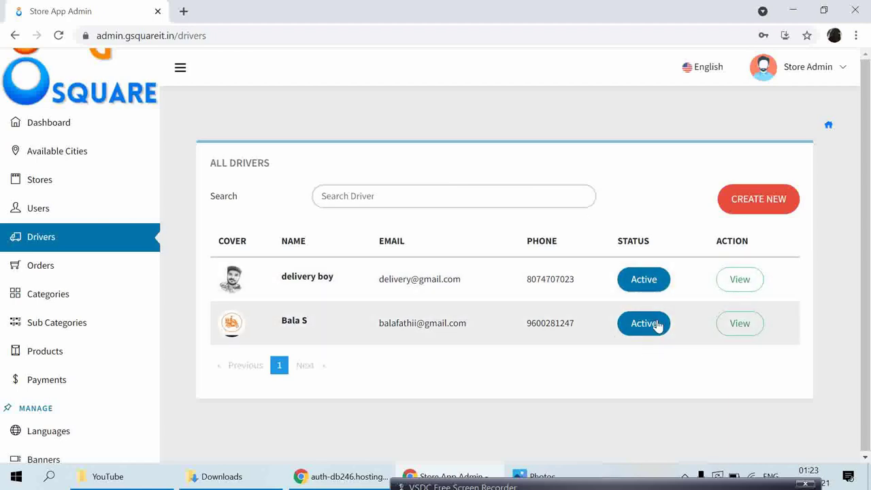
# Cancel the new driver's active-status change and bring up the All Order list
pyautogui.click(639, 327)
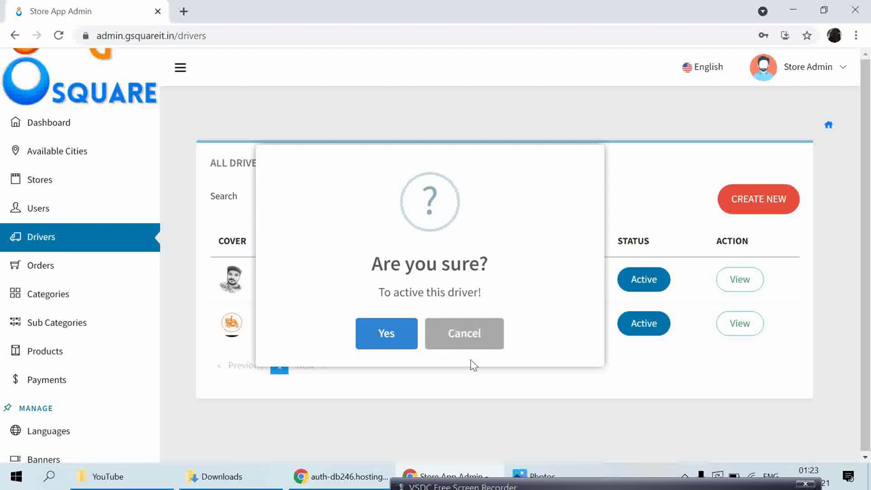
pyautogui.click(464, 337)
pyautogui.click(60, 273)
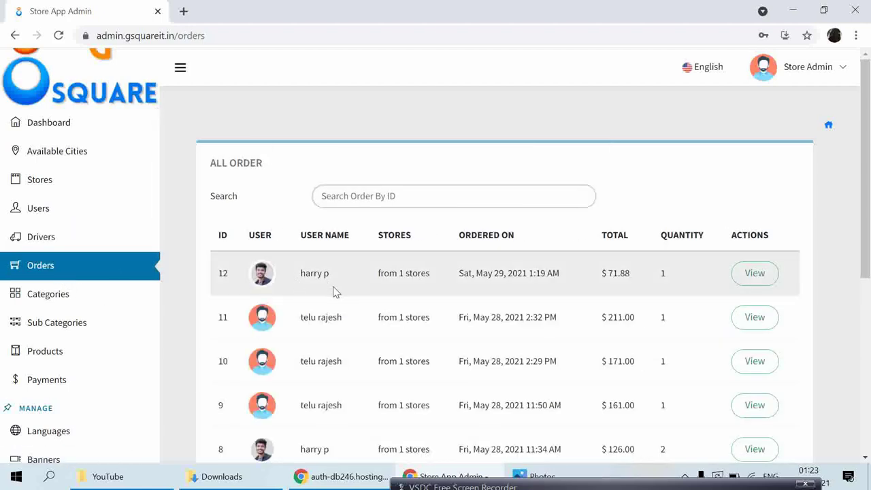
# Scroll the All Order list and open the details of order 7
pyautogui.scroll(-3, 350, 299)
pyautogui.scroll(3, 390, 327)
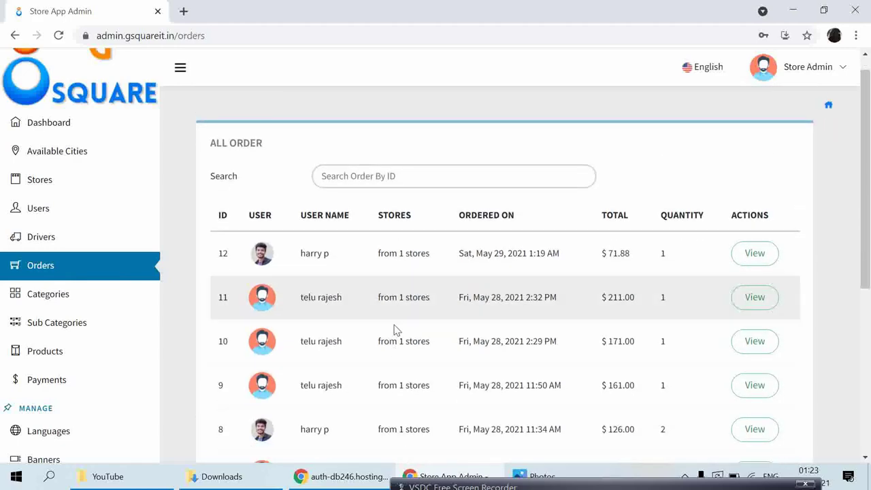
pyautogui.scroll(-4, 394, 331)
pyautogui.click(759, 224)
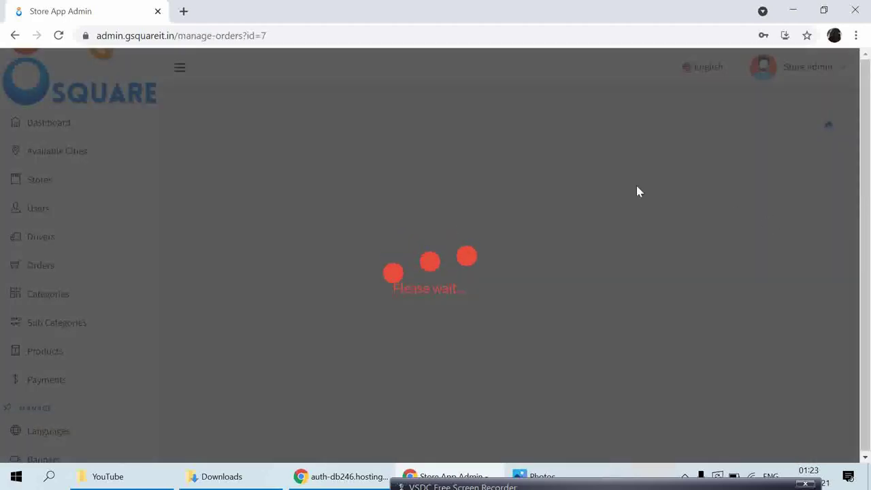
# Look over order 7's cancelled COD tomato order, its tracking history and Drivers card
pyautogui.scroll(-7, 641, 279)
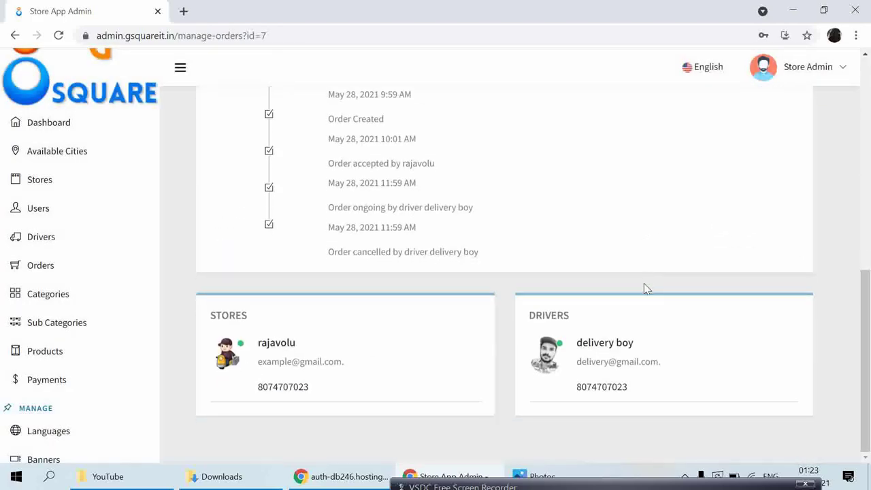
pyautogui.scroll(7, 414, 319)
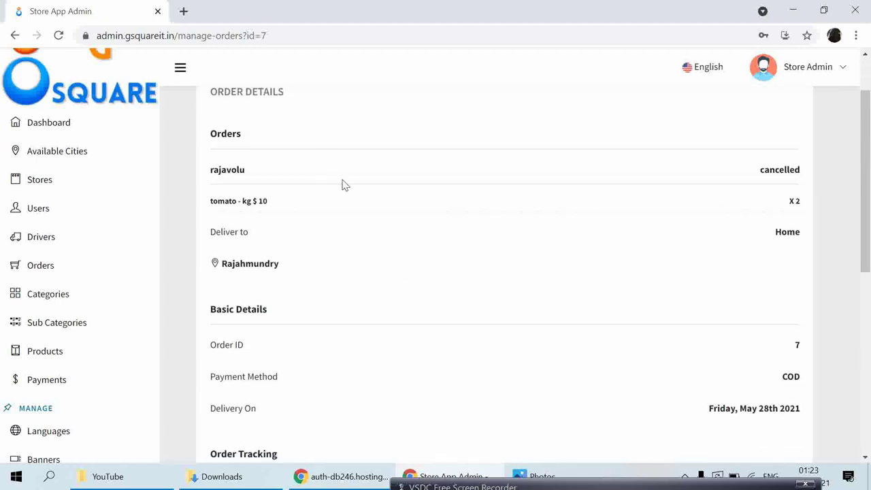
pyautogui.scroll(-1, 433, 249)
pyautogui.scroll(-4, 357, 358)
pyautogui.moveTo(325, 185); pyautogui.dragTo(403, 231)
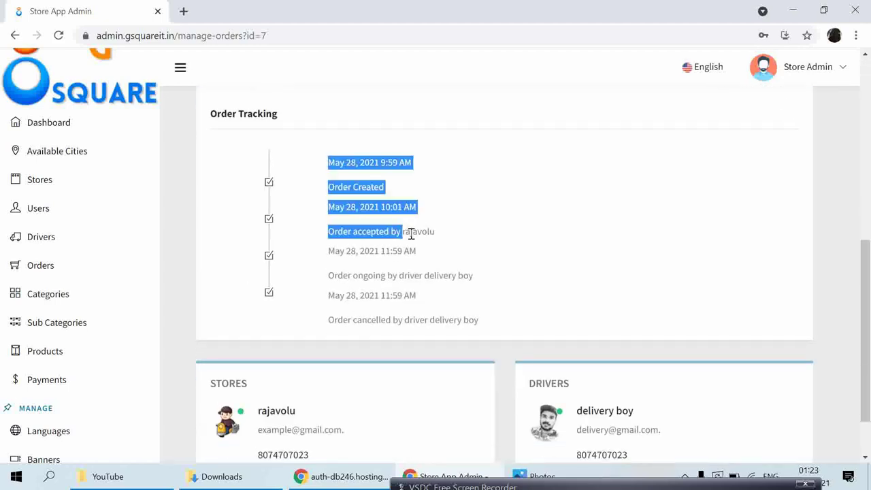
pyautogui.scroll(-1, 423, 279)
pyautogui.click(275, 343)
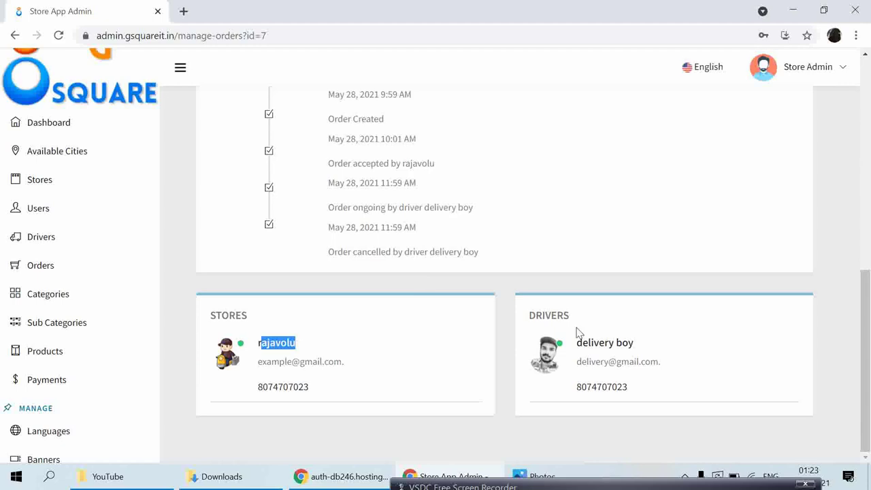
pyautogui.moveTo(572, 318); pyautogui.dragTo(531, 318)
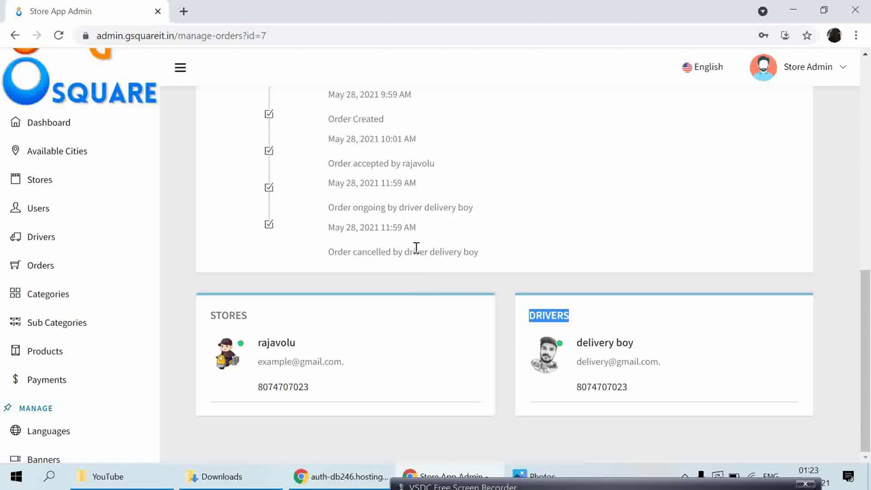
pyautogui.scroll(10, 503, 279)
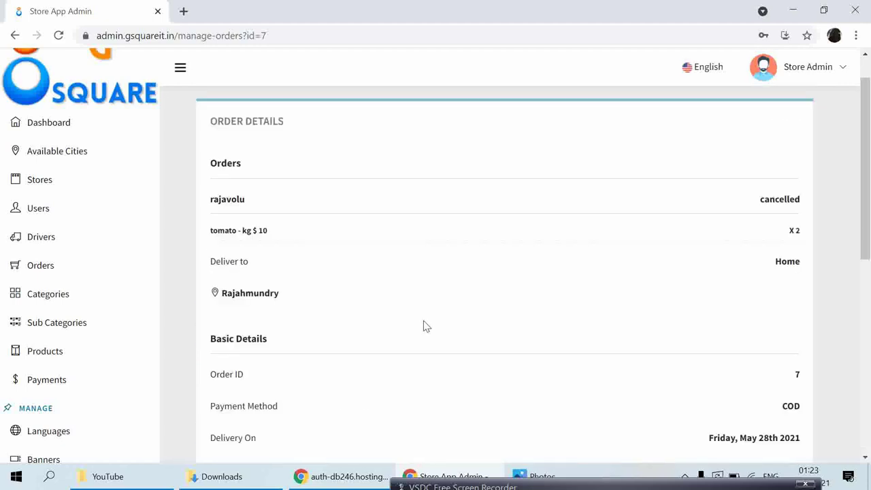
# Open the All Category list and scroll through the existing categories
pyautogui.click(58, 297)
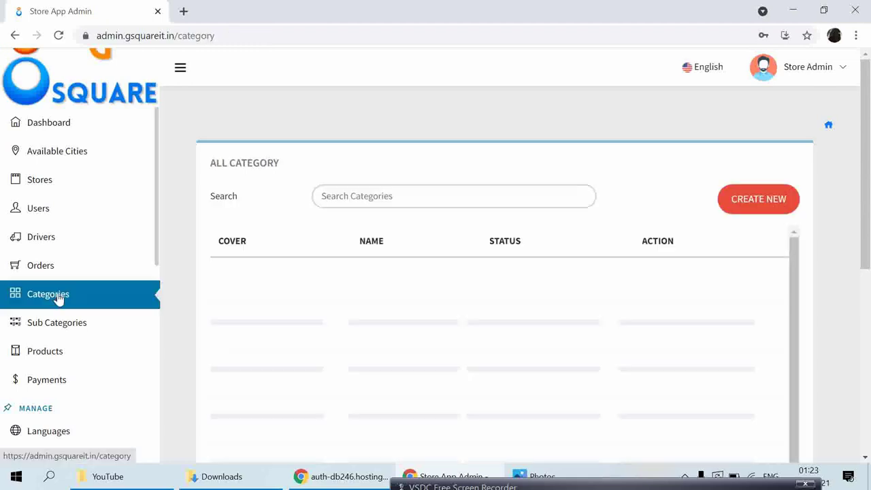
pyautogui.scroll(-5, 58, 297)
pyautogui.scroll(-3, 445, 322)
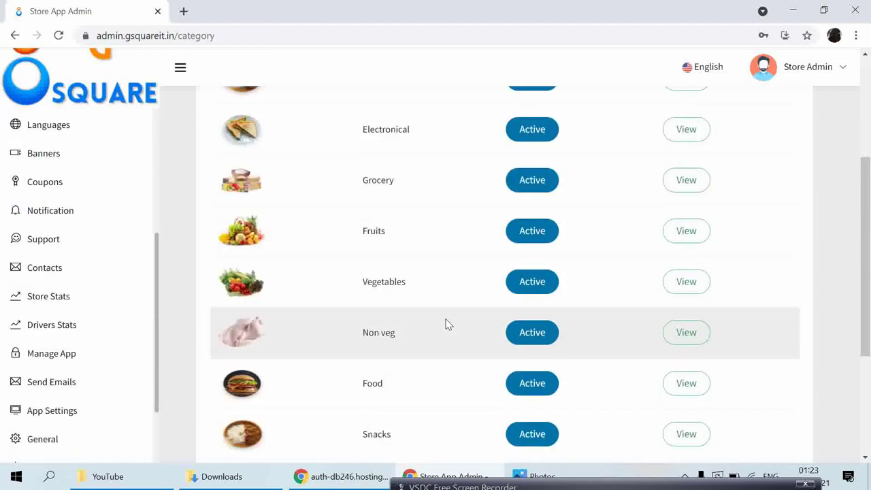
pyautogui.scroll(3, 451, 327)
pyautogui.scroll(-6, 458, 323)
pyautogui.scroll(6, 470, 316)
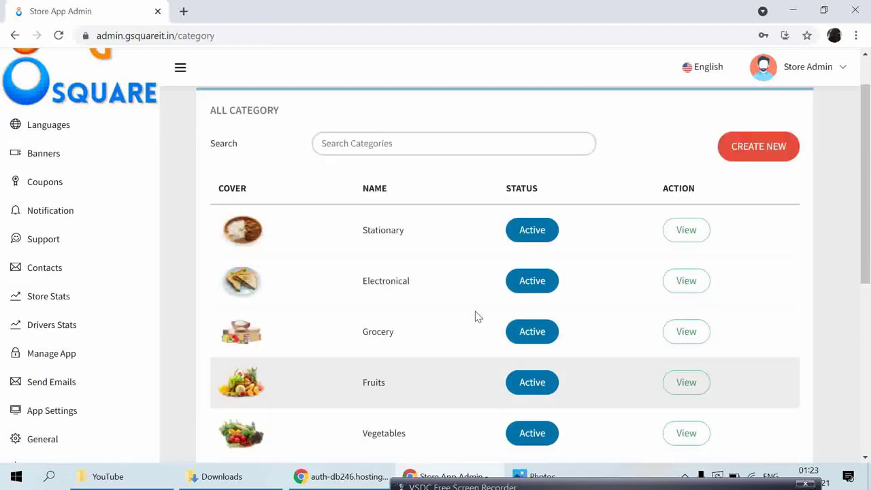
pyautogui.scroll(-2, 337, 302)
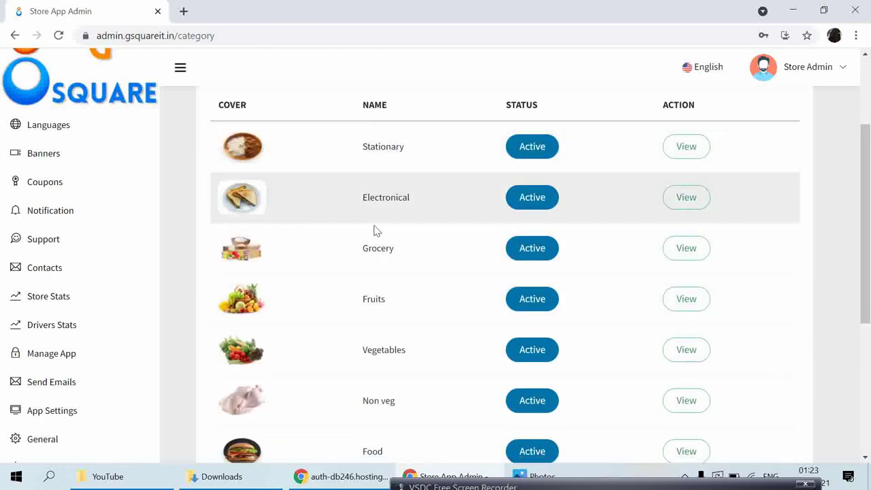
pyautogui.scroll(2, 374, 230)
# Start a new category in the Manage Category form, focusing the category name field
pyautogui.click(768, 198)
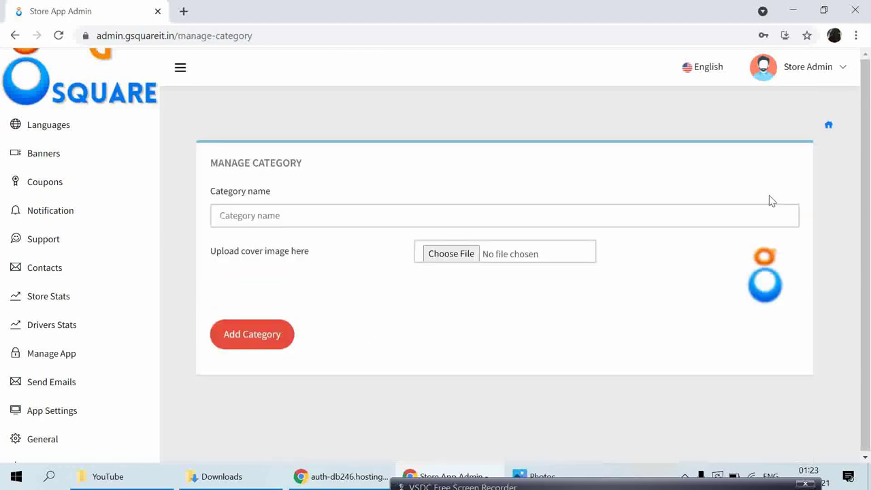
pyautogui.click(263, 212)
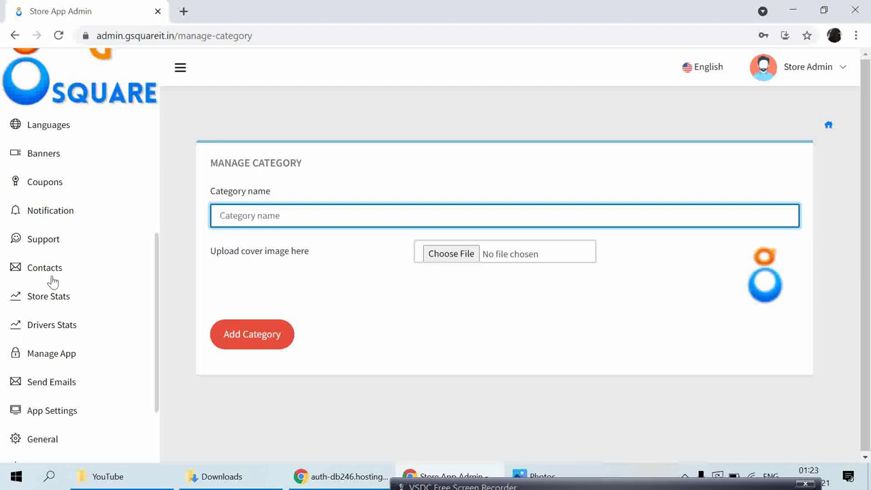
pyautogui.scroll(5, 72, 259)
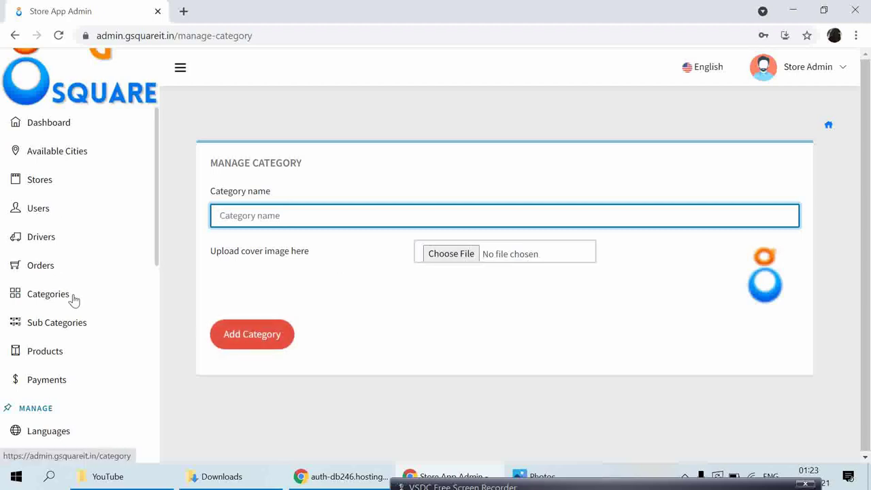
# Start a new sub-category under the Food category for Briyani, then open a blank browser tab
pyautogui.click(61, 325)
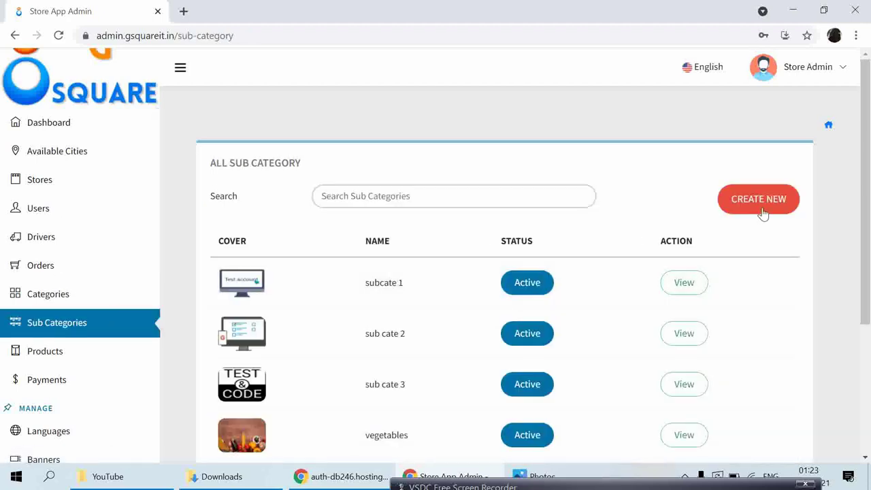
pyautogui.click(764, 203)
pyautogui.click(259, 218)
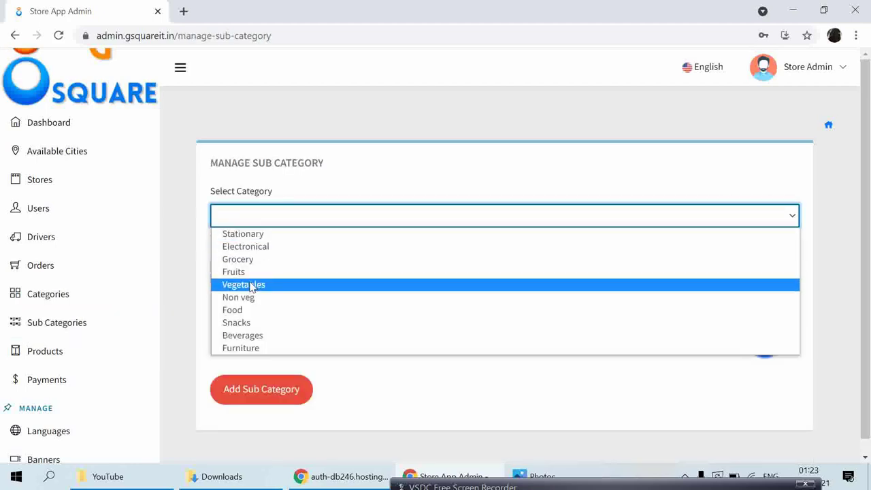
pyautogui.click(232, 310)
pyautogui.click(257, 271)
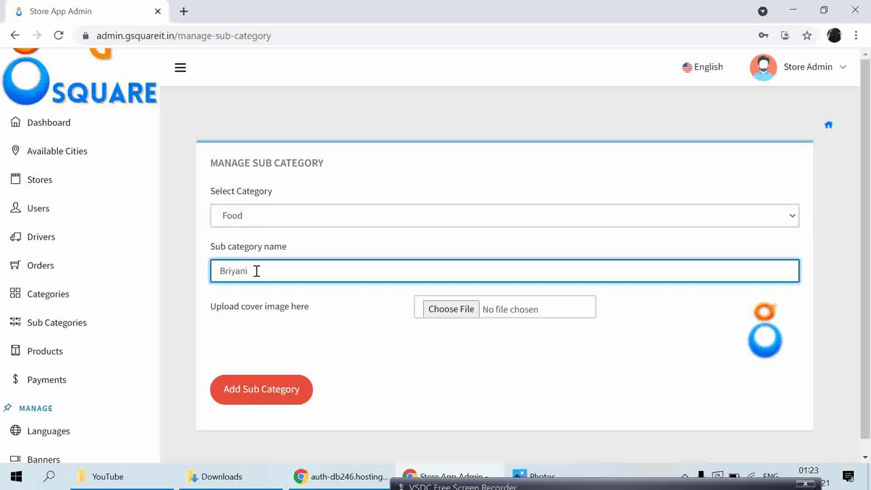
pyautogui.click(182, 11)
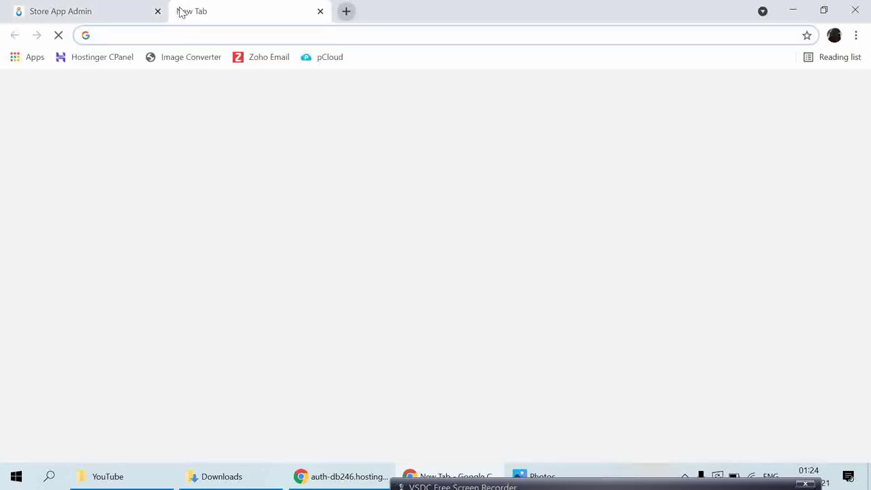
# Search Google Images for 'briyani image'
pyautogui.write('briyani ')
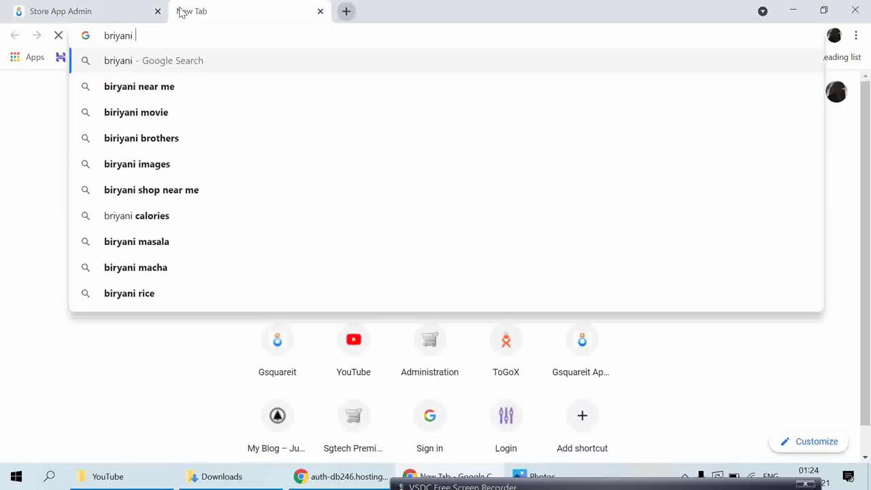
pyautogui.write('image')
pyautogui.press('Return')
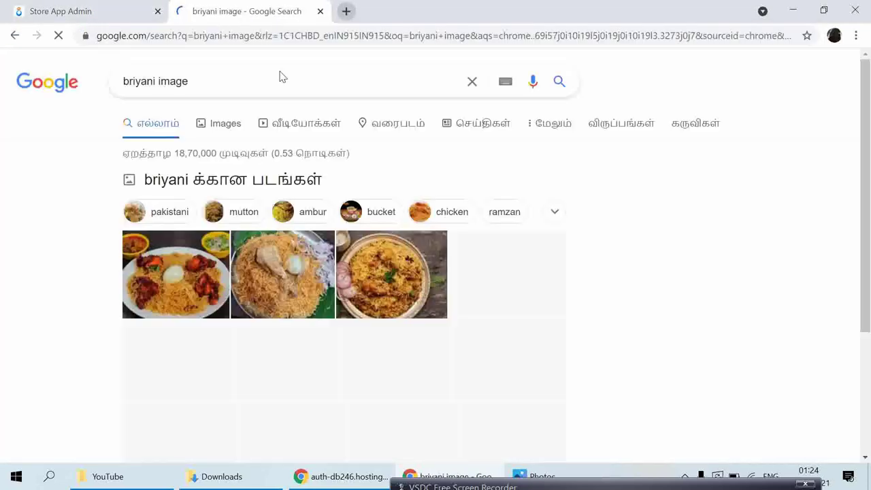
pyautogui.click(223, 128)
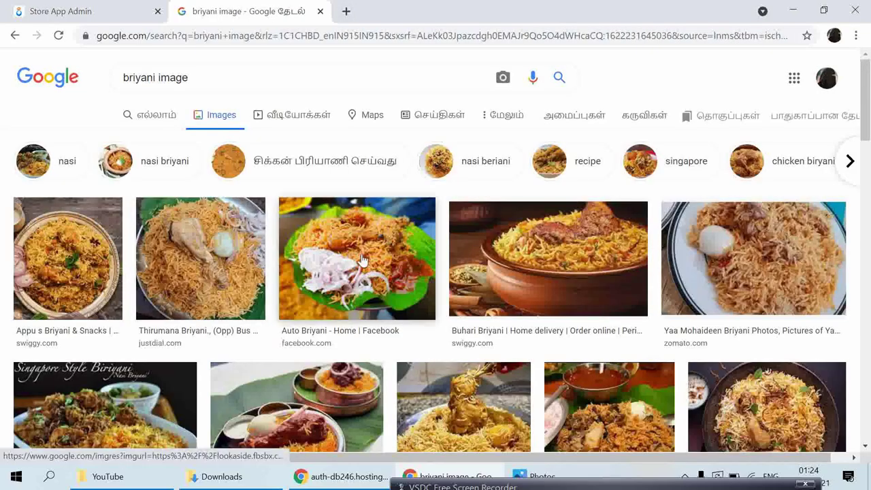
# Save the Auto Briyani photo as download.jpg and return to the admin tab
pyautogui.click(362, 259)
pyautogui.rightClick(661, 186)
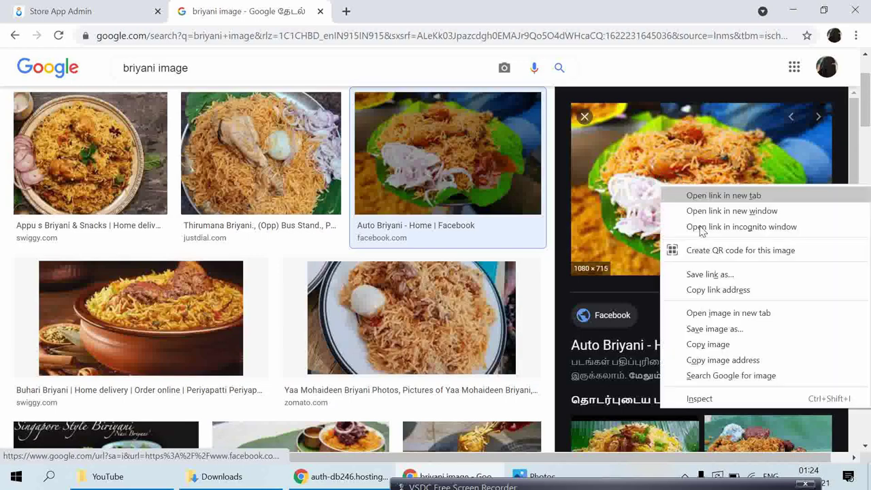
pyautogui.click(725, 329)
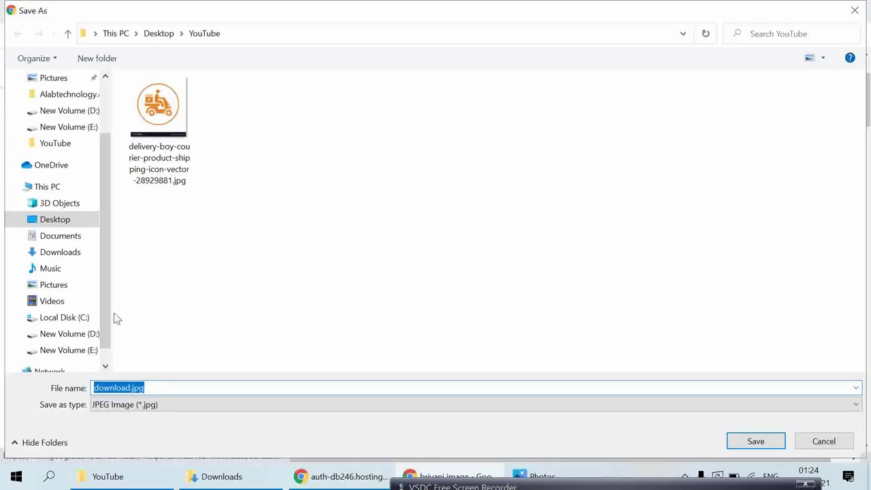
pyautogui.click(752, 444)
pyautogui.click(89, 11)
# Upload download.jpg as the Briyani cover image and save the new sub-category
pyautogui.click(320, 11)
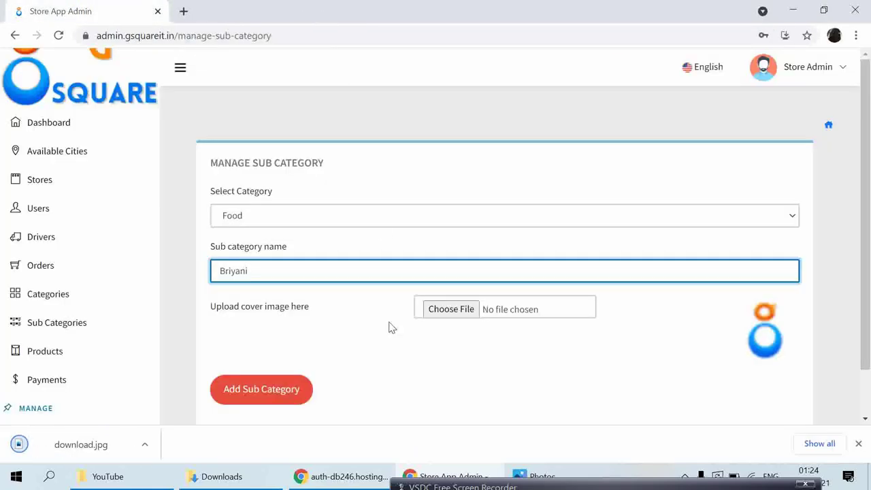
pyautogui.click(858, 444)
pyautogui.click(467, 308)
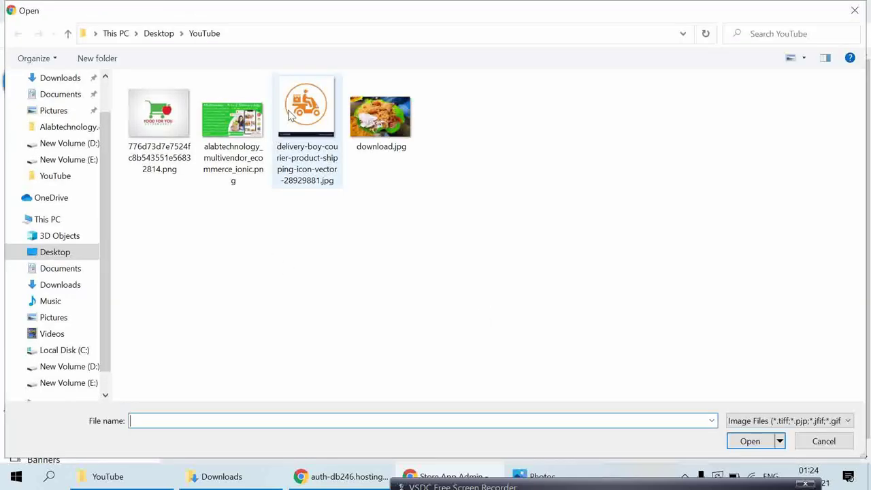
pyautogui.doubleClick(382, 113)
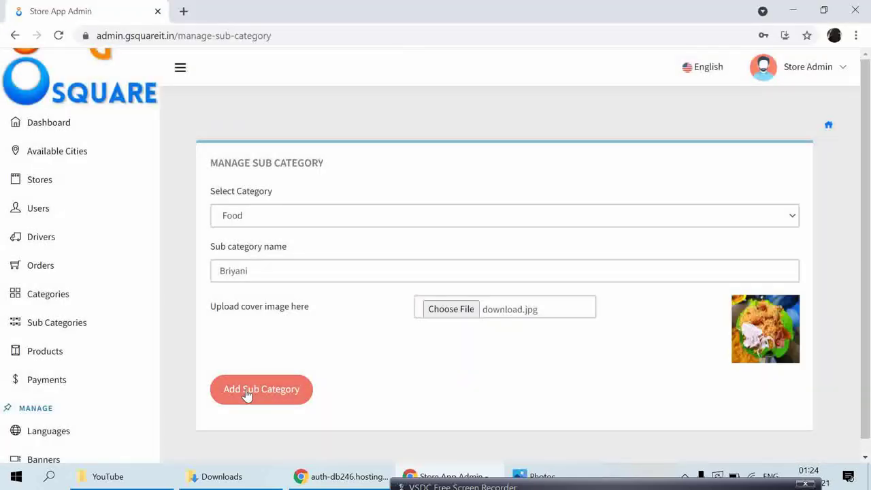
pyautogui.click(249, 396)
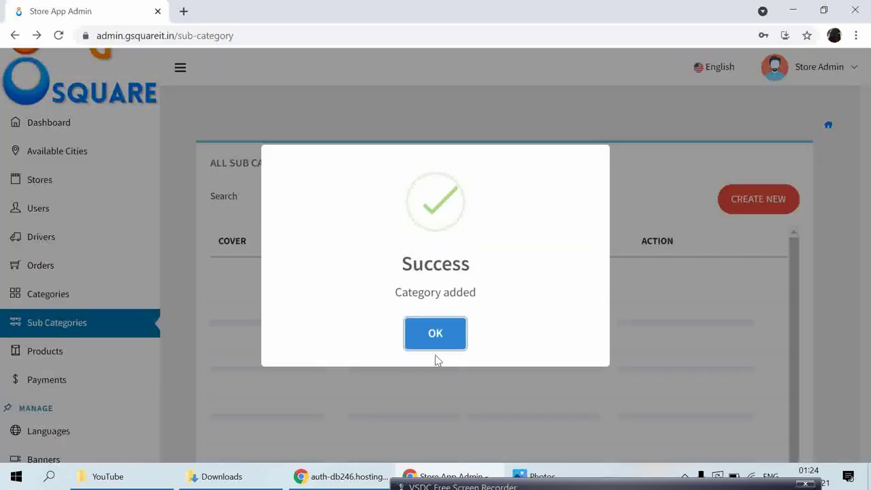
pyautogui.click(439, 344)
# Check the sub-category list, browse the All Products list, then open a blank tab
pyautogui.scroll(-3, 331, 354)
pyautogui.scroll(1, 340, 376)
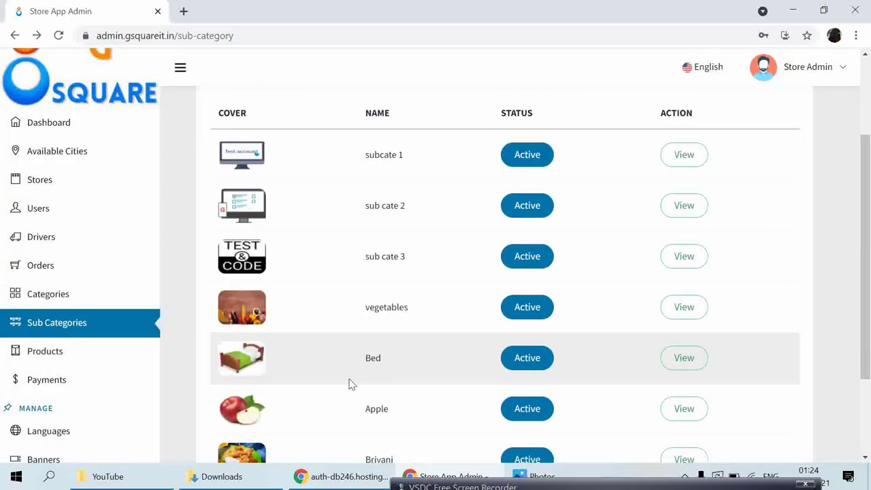
pyautogui.scroll(-2, 381, 360)
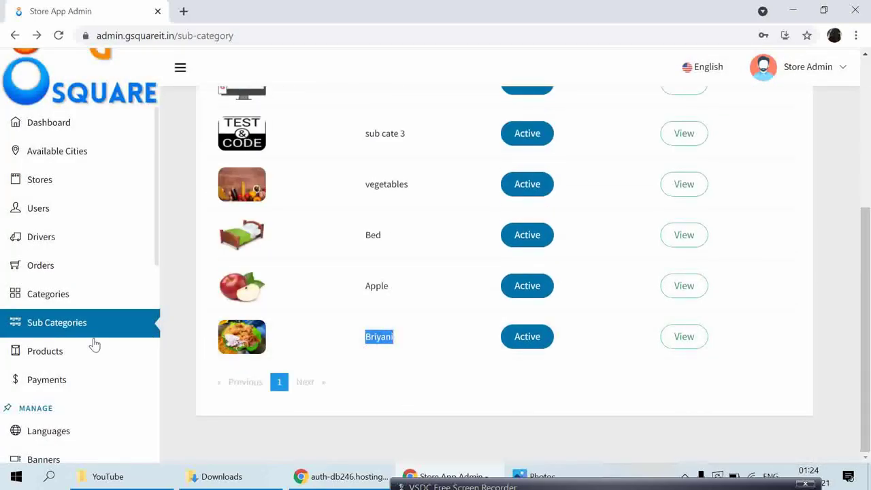
pyautogui.scroll(-3, 94, 347)
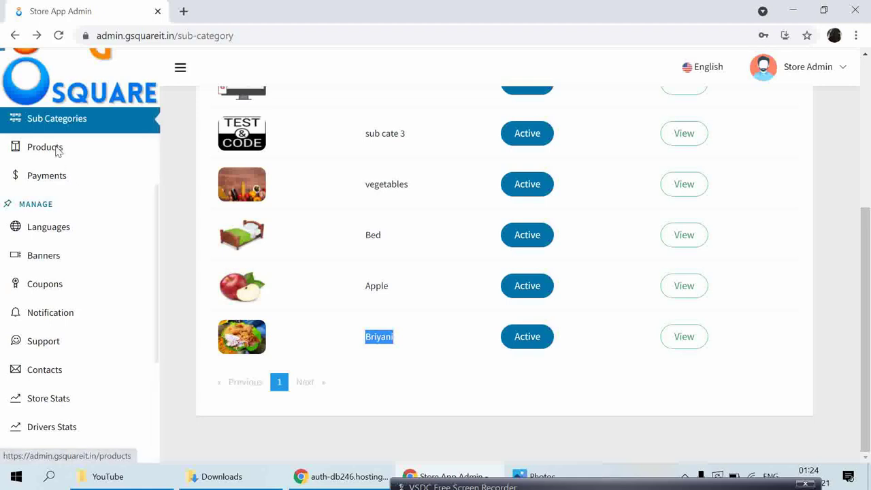
pyautogui.click(57, 147)
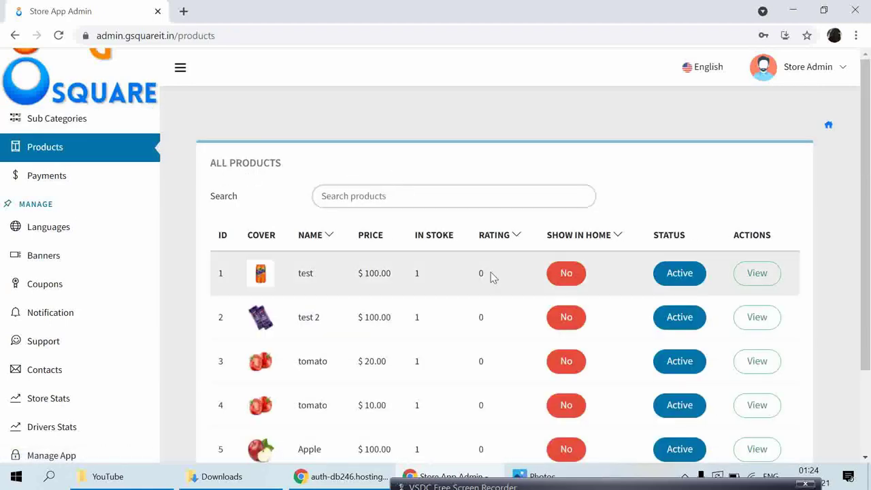
pyautogui.scroll(-2, 585, 317)
pyautogui.scroll(1, 592, 318)
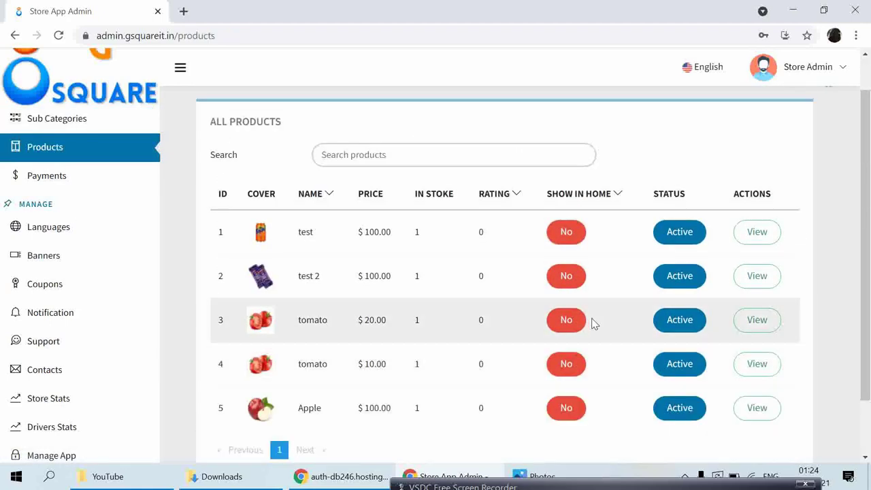
pyautogui.scroll(-1, 592, 323)
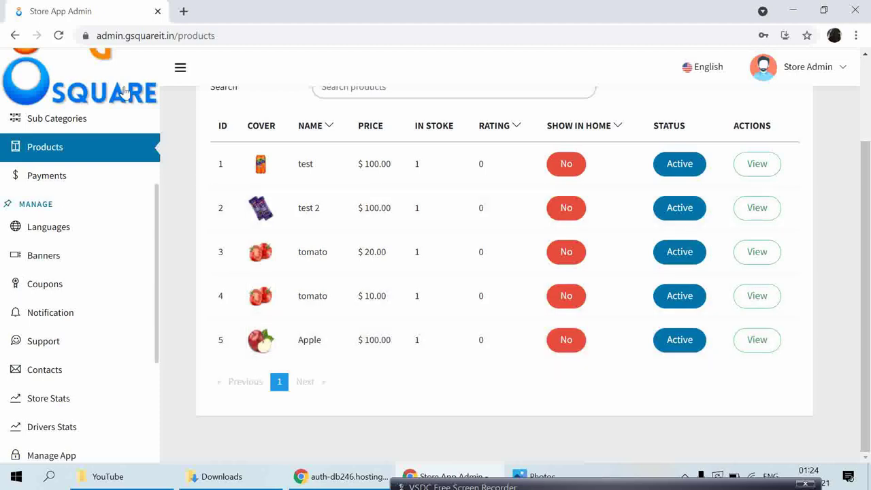
pyautogui.click(183, 13)
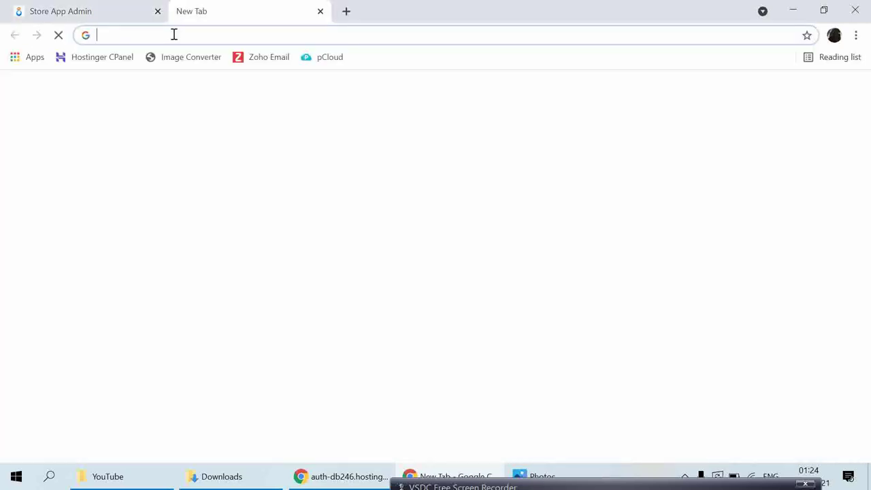
# Go to the vendor panel site at vendor.gsquareit.in
pyautogui.click(173, 34)
pyautogui.write('vendr')
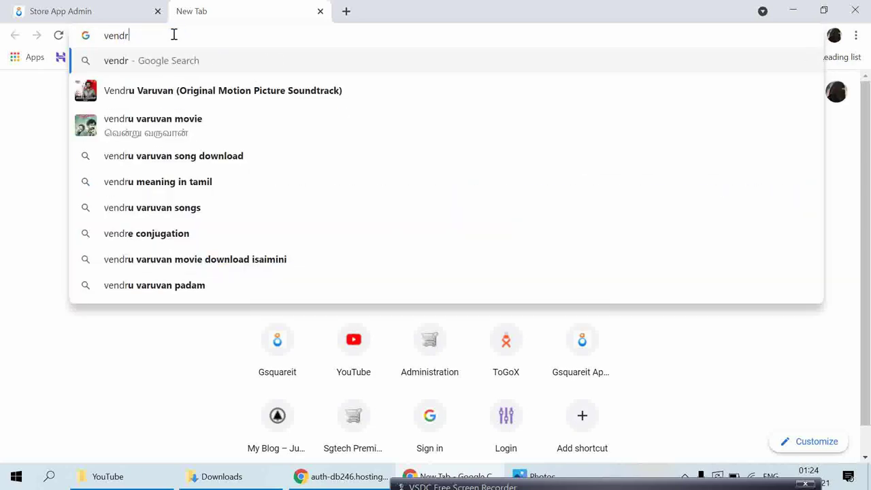
pyautogui.press('BackSpace')
pyautogui.write('r')
pyautogui.press('BackSpace')
pyautogui.write('or.gsquareit.in')
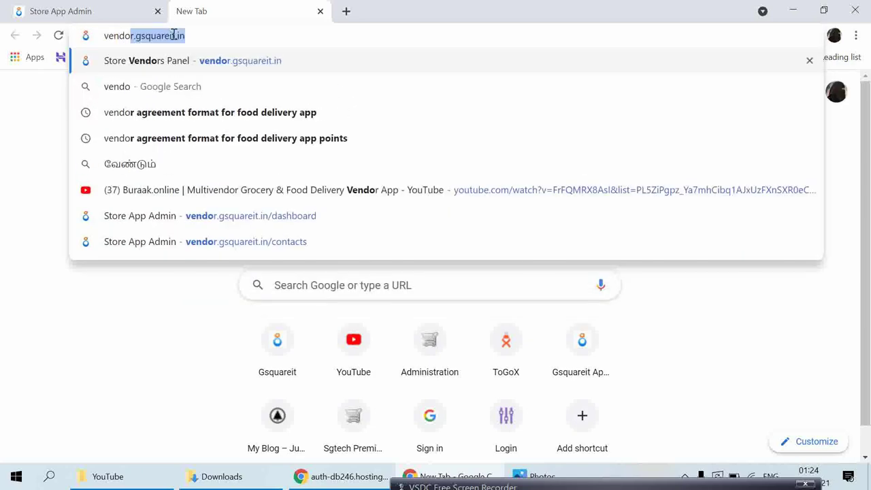
pyautogui.press('Return')
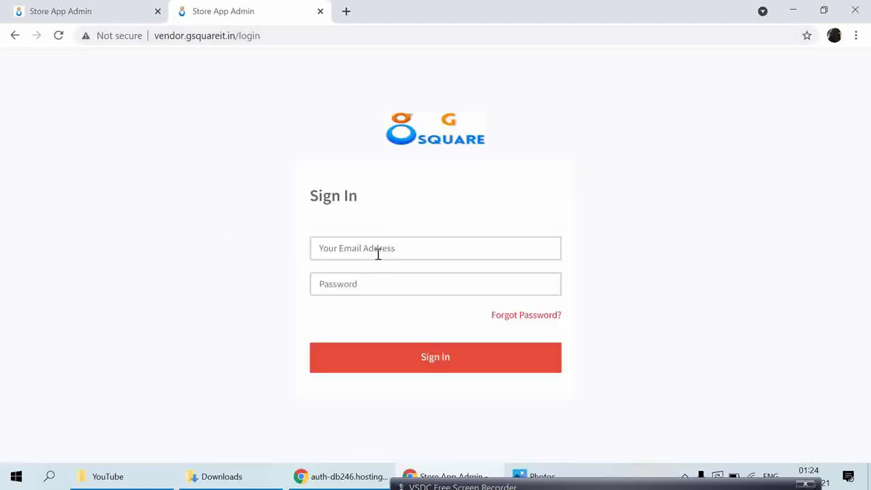
# Enter the vendor's e-mail address and password in the Sign In form
pyautogui.click(377, 246)
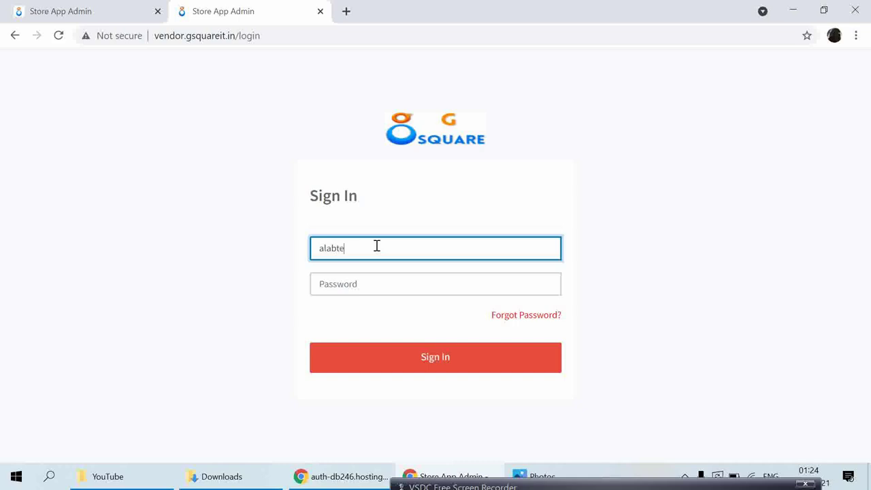
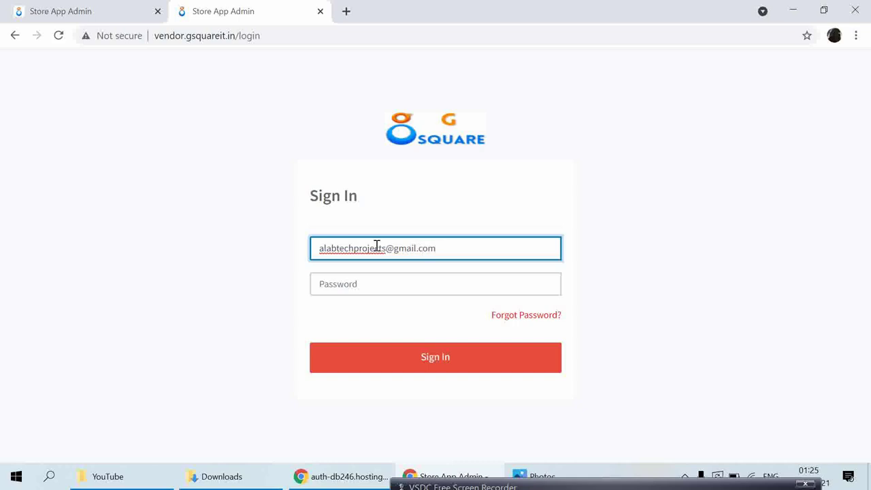
pyautogui.press('Tab')
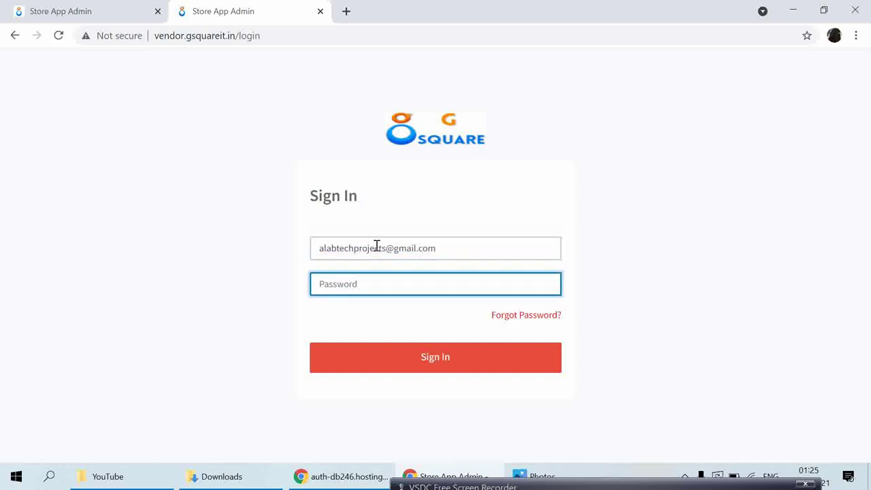
pyautogui.write('••')
# Sign in to the vendor panel and start a new product from the Products list
pyautogui.click(439, 345)
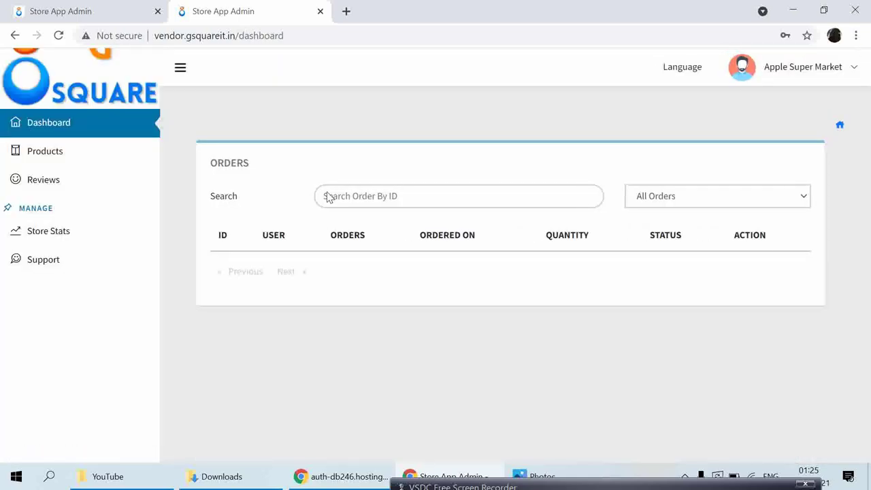
pyautogui.click(809, 78)
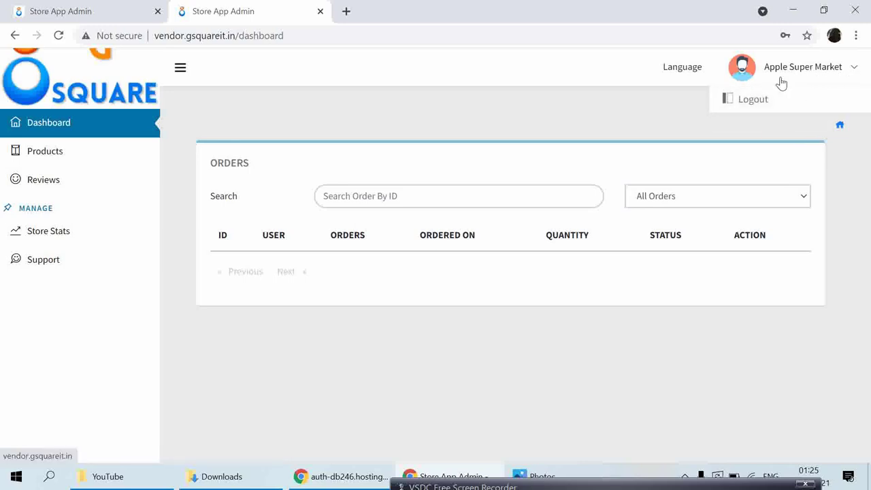
pyautogui.click(575, 103)
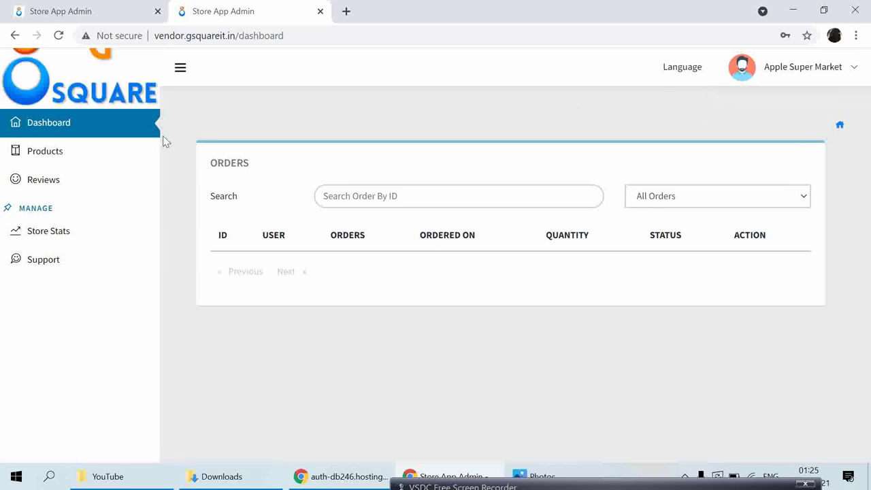
pyautogui.click(54, 157)
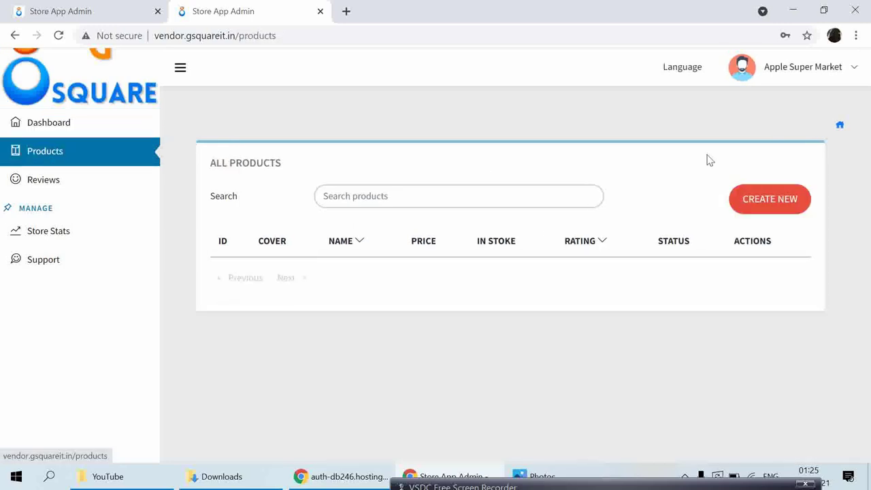
pyautogui.click(776, 209)
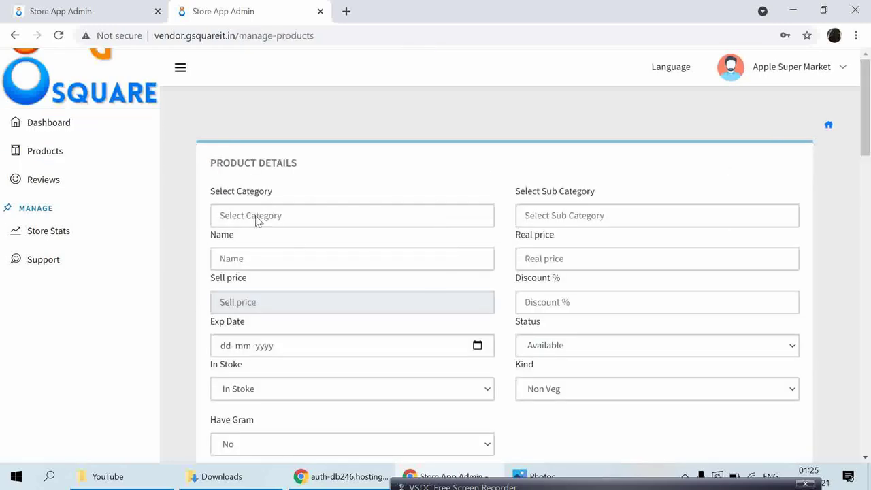
# Set the product's category to Food and sub category to Briyani
pyautogui.click(256, 217)
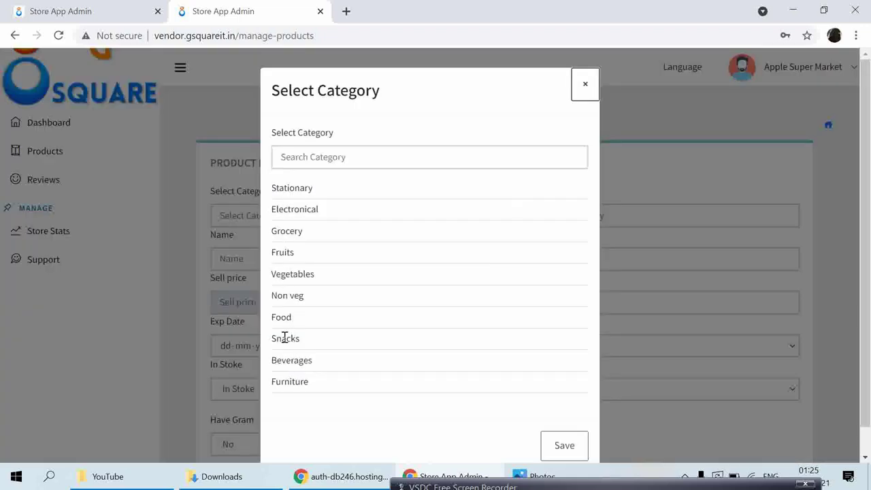
pyautogui.click(282, 317)
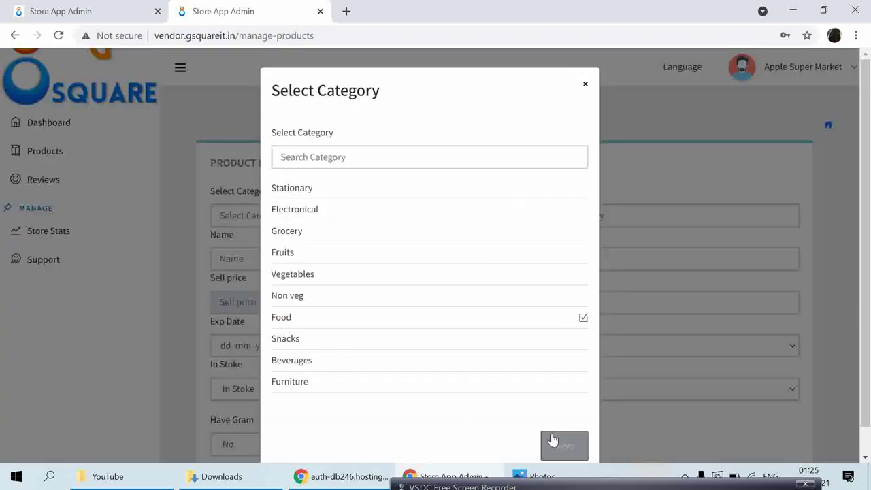
pyautogui.click(553, 443)
pyautogui.click(594, 223)
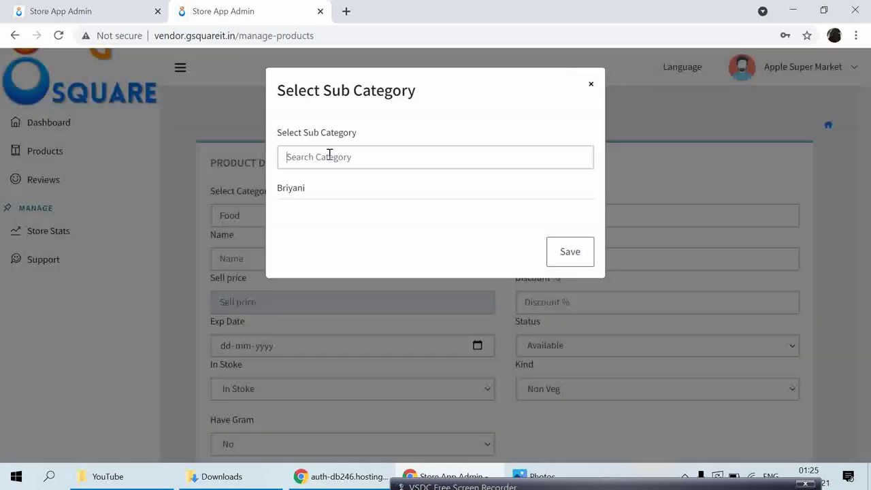
pyautogui.click(329, 153)
pyautogui.click(300, 186)
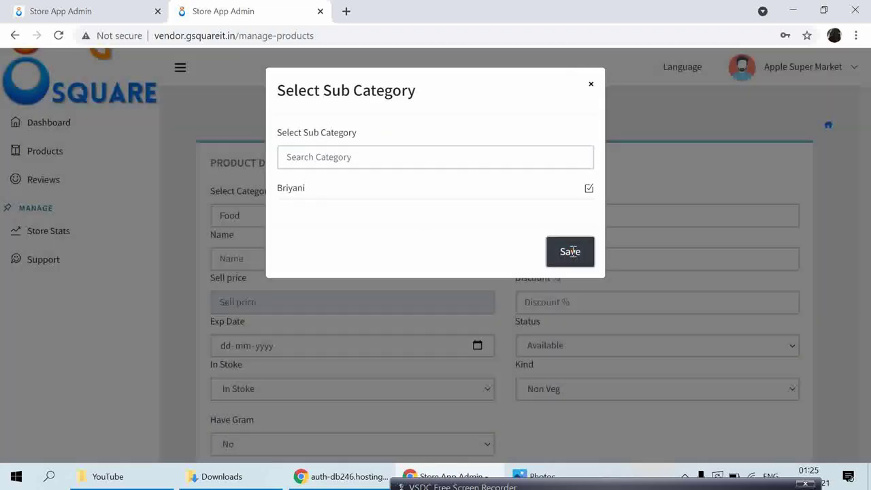
pyautogui.click(570, 252)
pyautogui.click(262, 254)
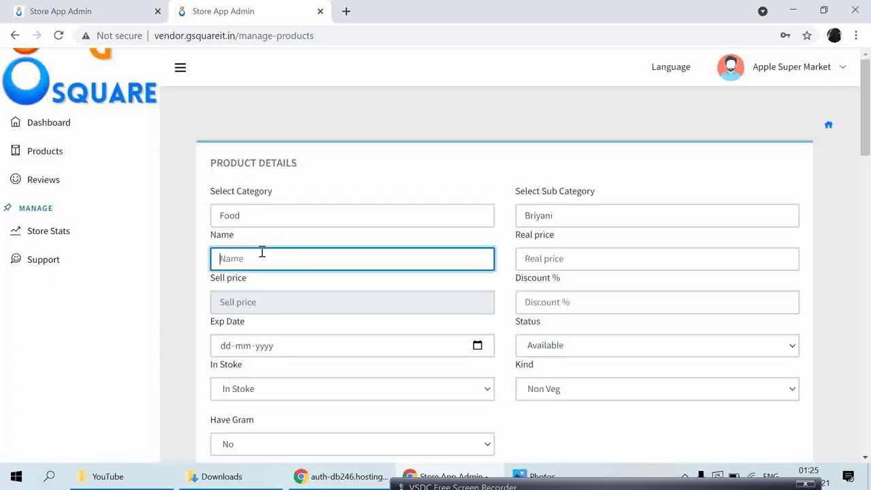
# Name the product Chicken Briyani with real price 200 and a 20% discount
pyautogui.write('B')
pyautogui.press('BackSpace')
pyautogui.write('Chicken Briyani')
pyautogui.click(562, 259)
pyautogui.write('200')
pyautogui.click(561, 300)
pyautogui.write('15')
pyautogui.moveTo(561, 300); pyautogui.dragTo(475, 298)
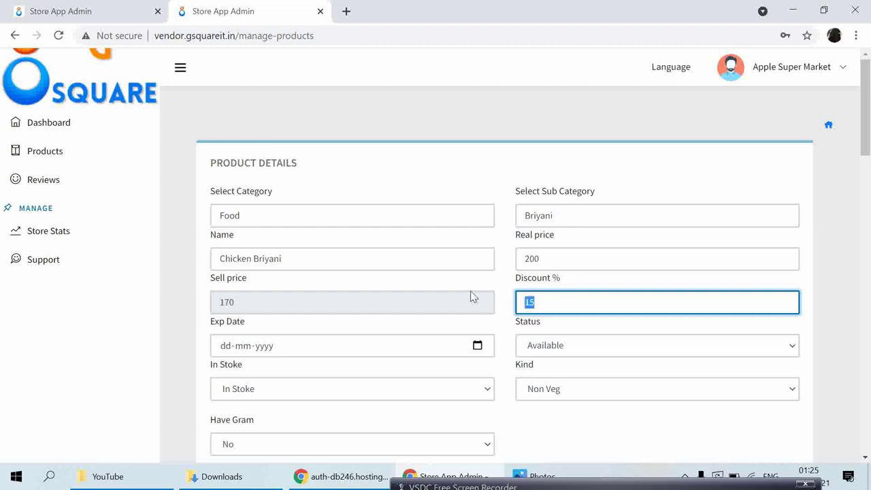
pyautogui.write('20')
# Set expiry date 31-05-2021, keeping status Available and kind Non Veg
pyautogui.scroll(-1, 494, 290)
pyautogui.click(477, 277)
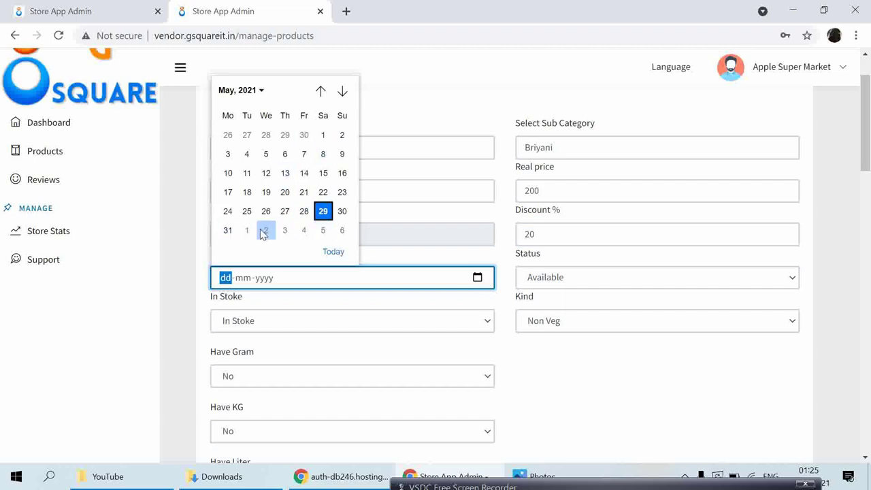
pyautogui.click(228, 230)
pyautogui.click(562, 276)
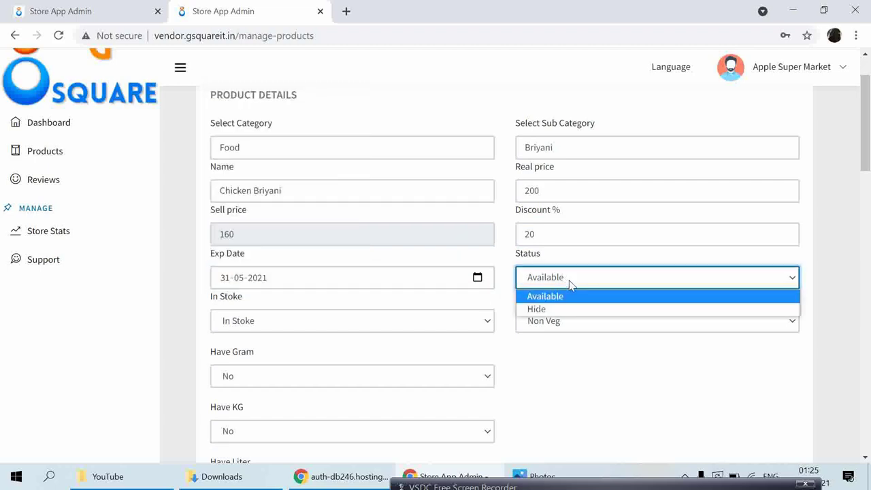
pyautogui.click(596, 390)
pyautogui.scroll(-1, 589, 383)
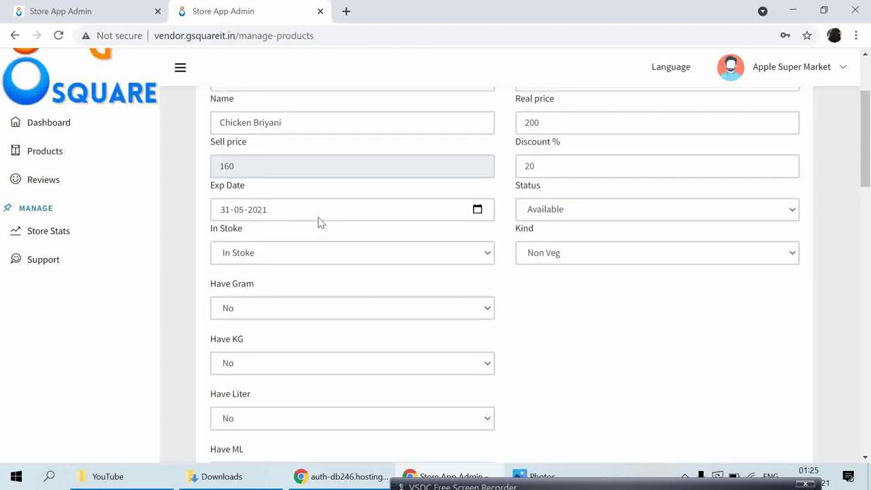
pyautogui.click(555, 209)
pyautogui.click(547, 335)
pyautogui.click(242, 258)
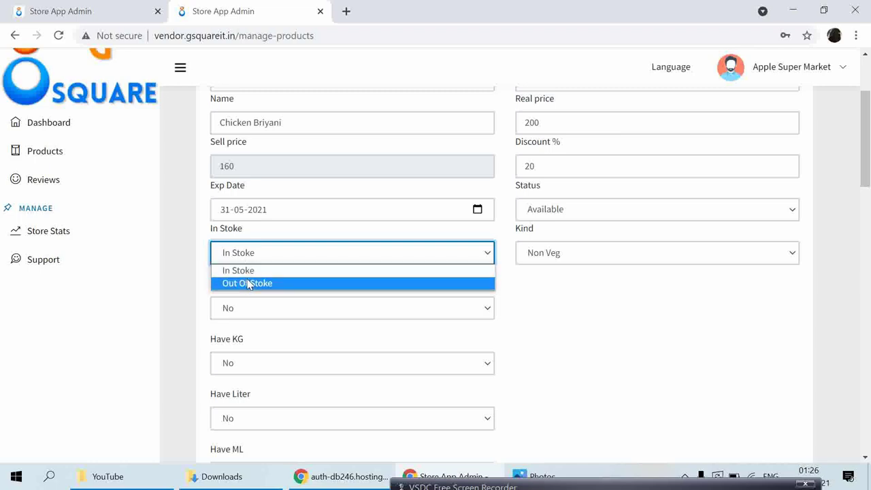
pyautogui.click(559, 254)
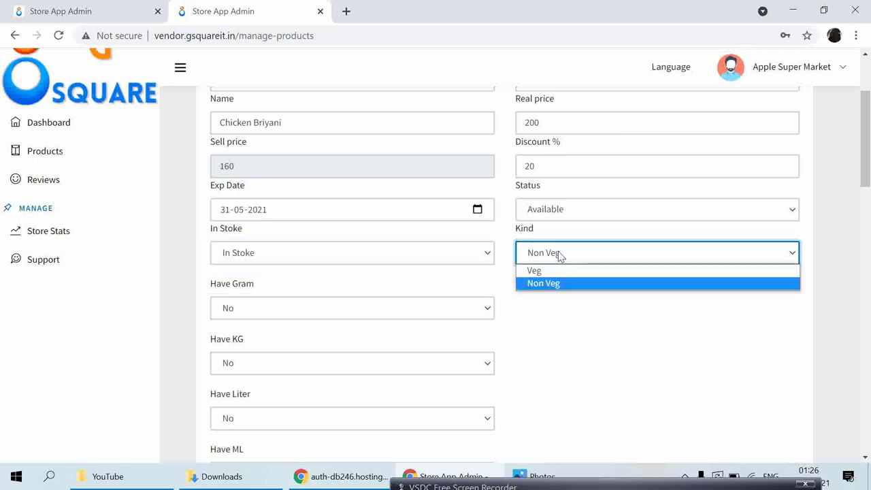
pyautogui.click(543, 290)
# Turn on Have Gram with a 500 gram amount and set Size to Have Variations
pyautogui.click(280, 308)
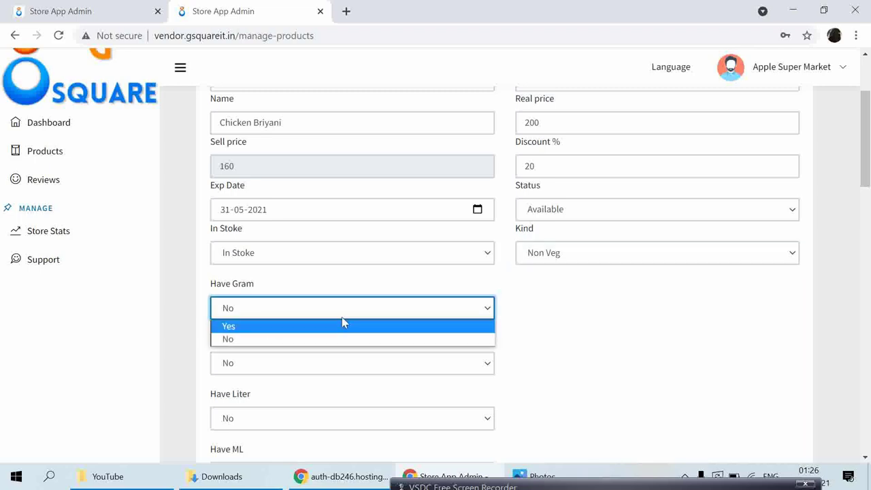
pyautogui.click(247, 328)
pyautogui.click(525, 307)
pyautogui.press('BackSpace')
pyautogui.write('500')
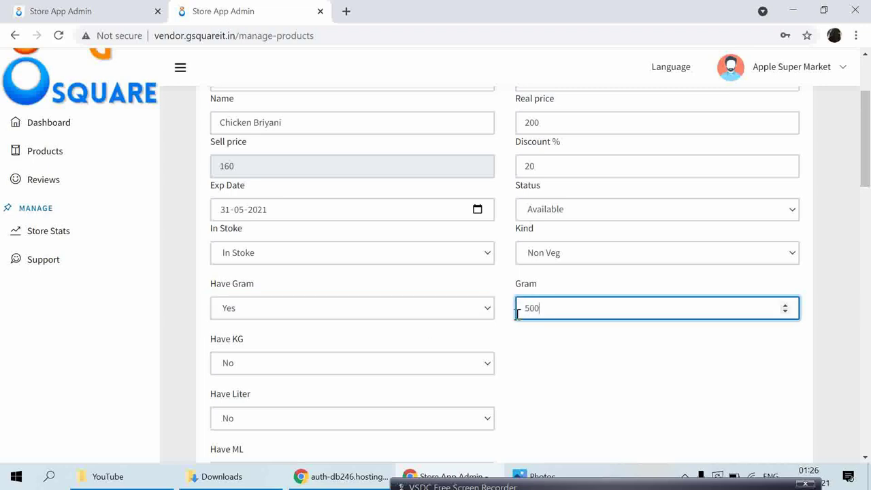
pyautogui.click(526, 350)
pyautogui.scroll(-4, 528, 351)
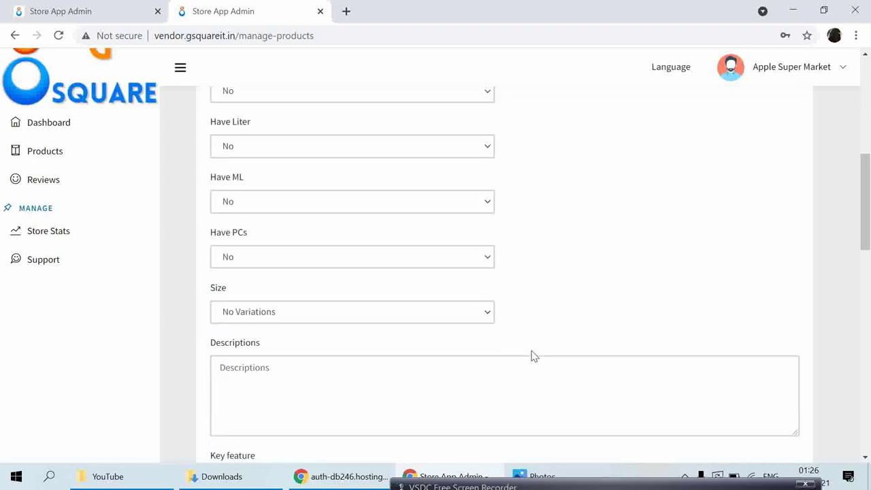
pyautogui.scroll(2, 322, 338)
pyautogui.scroll(-1, 292, 379)
pyautogui.click(285, 380)
pyautogui.click(270, 398)
pyautogui.scroll(-2, 455, 359)
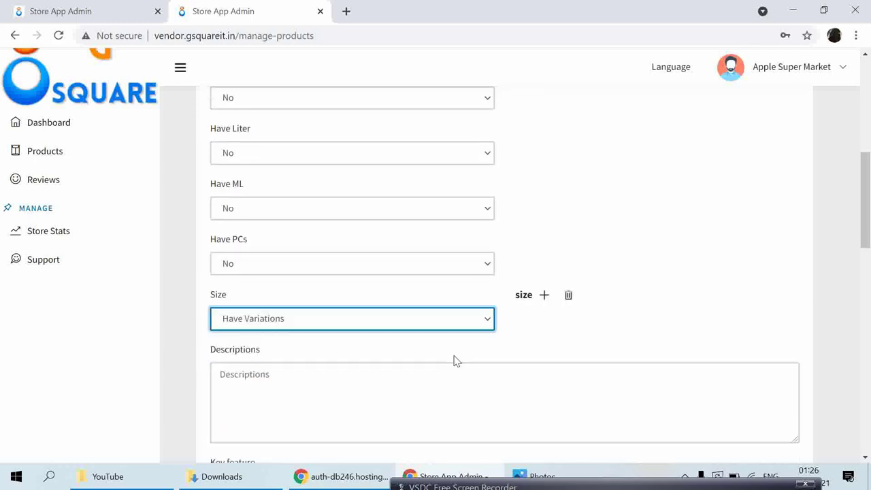
# Add a 1KG size variation priced $200, discounted to $180
pyautogui.click(543, 220)
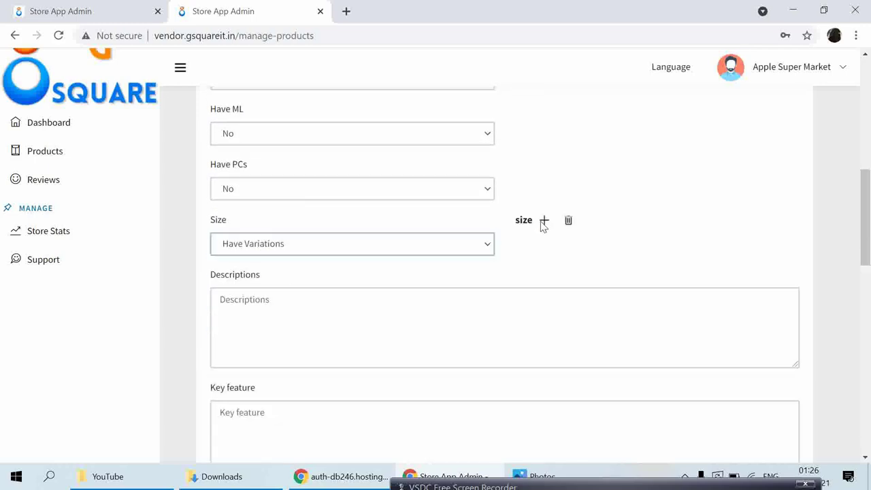
pyautogui.click(344, 157)
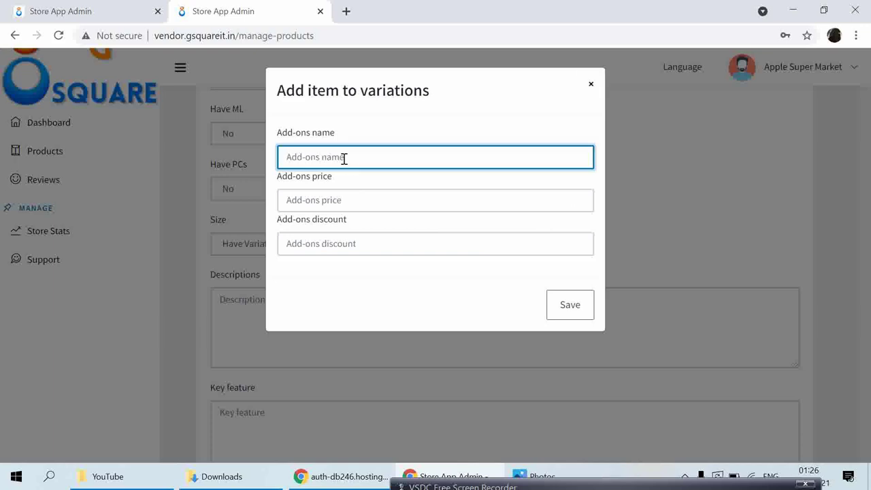
pyautogui.write('1KG')
pyautogui.click(349, 204)
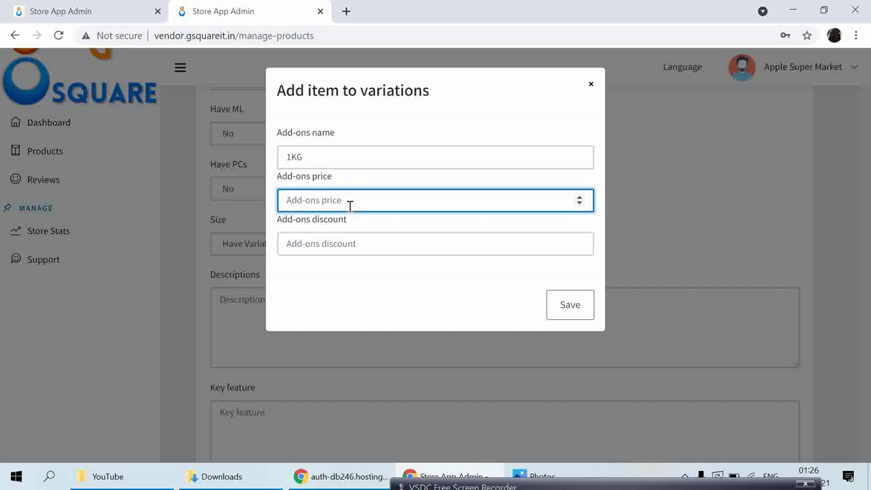
pyautogui.write('200')
pyautogui.press('Tab')
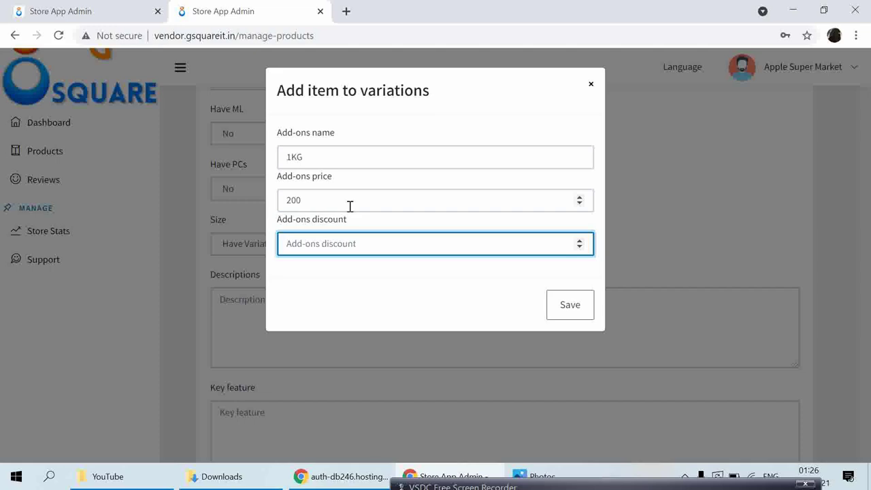
pyautogui.write('180')
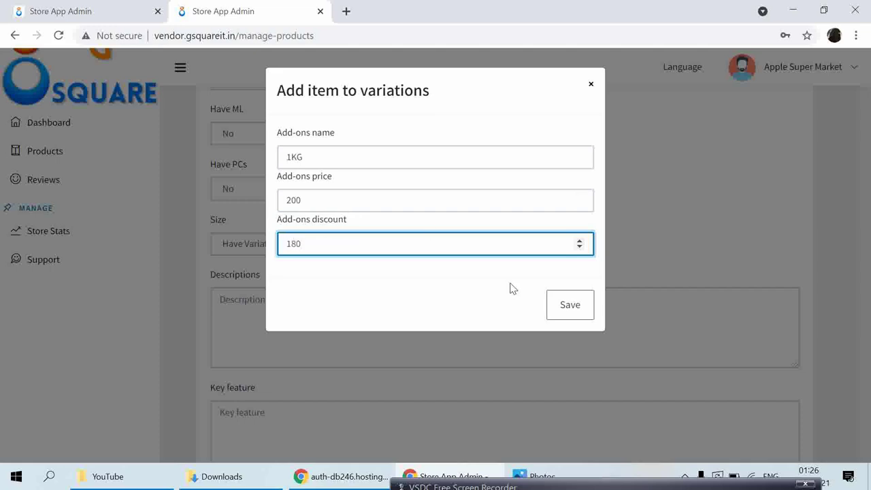
pyautogui.click(589, 306)
pyautogui.click(594, 308)
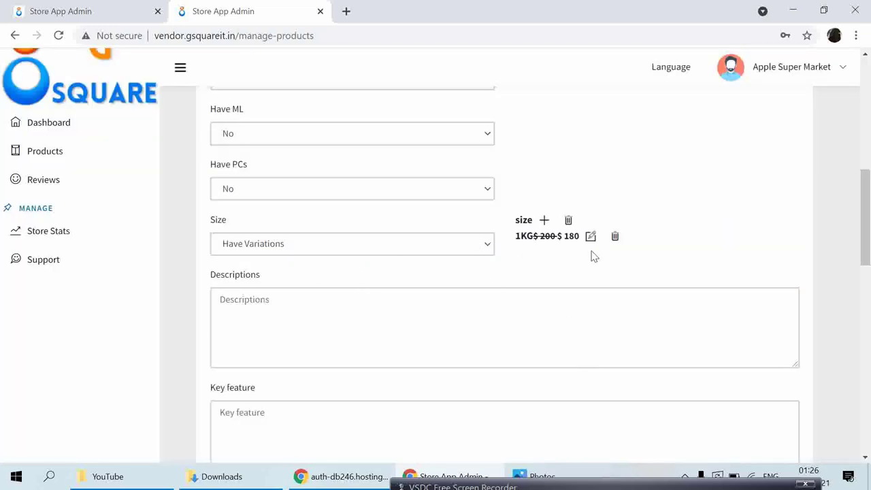
# Add a 500Gr size variation priced $100, discounted to $90
pyautogui.click(544, 220)
pyautogui.click(298, 155)
pyautogui.write('500Gr')
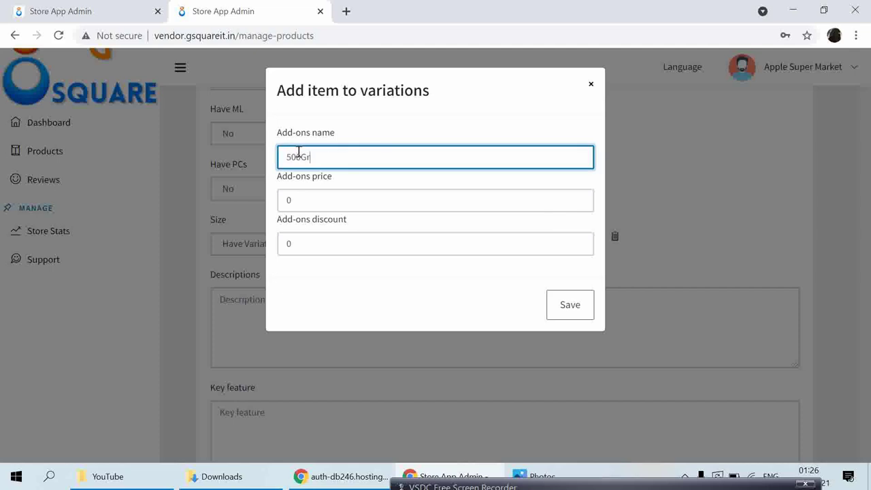
pyautogui.click(301, 196)
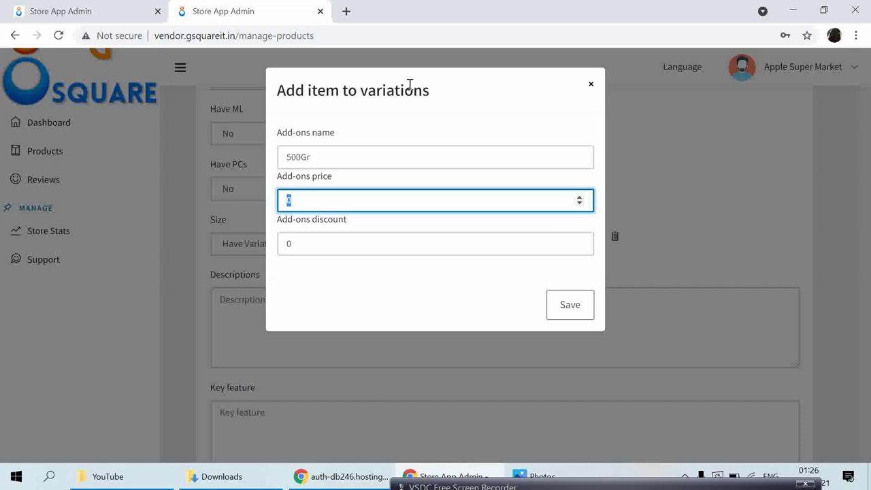
pyautogui.moveTo(319, 246); pyautogui.dragTo(278, 252)
pyautogui.write('90')
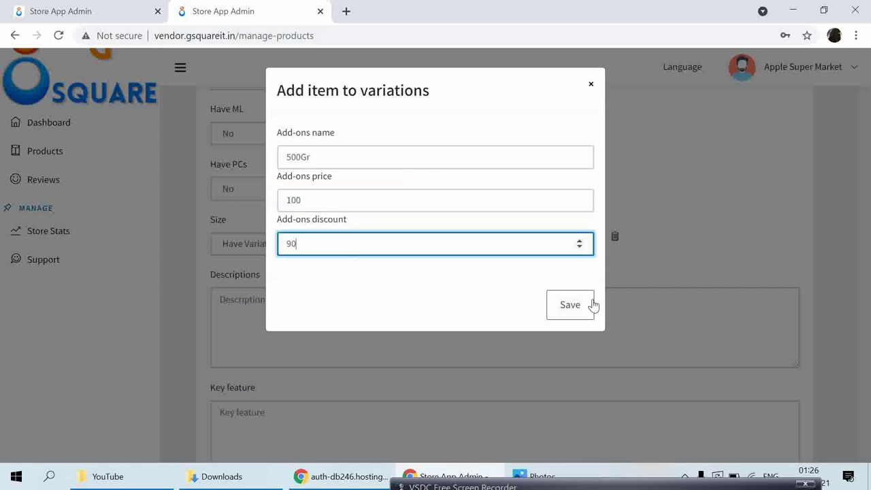
pyautogui.click(589, 305)
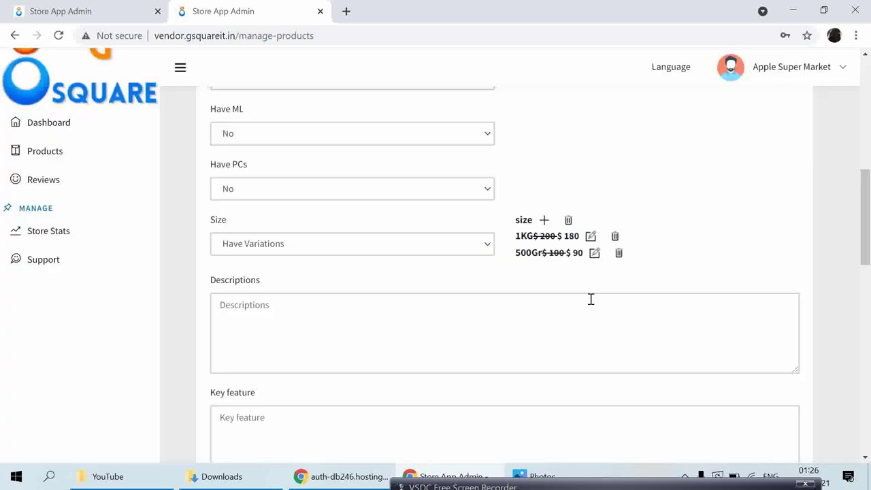
# Write 'Halal Chicken Briyani!' as the product description and select it for copying
pyautogui.click(296, 314)
pyautogui.scroll(-1, 298, 313)
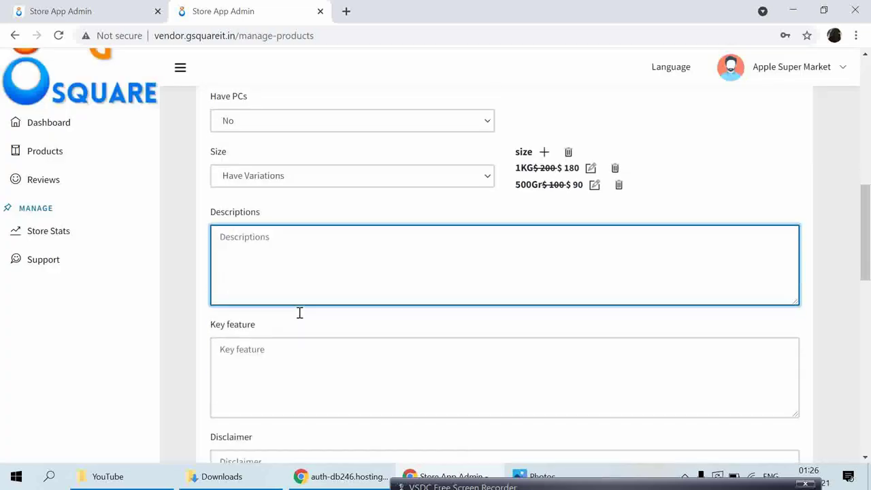
pyautogui.write('Halal CHi')
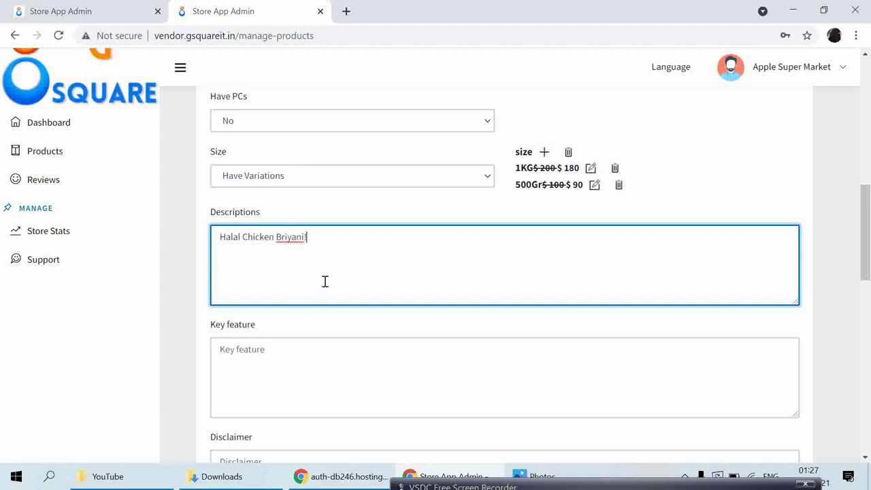
pyautogui.hotkey('ctrl', 'a')
pyautogui.hotkey('ctrl', 'c')
# Enter key feature 'Tastly Chicken Briyani!' and paste the description text into Disclaimer
pyautogui.click(281, 351)
pyautogui.write('Tas')
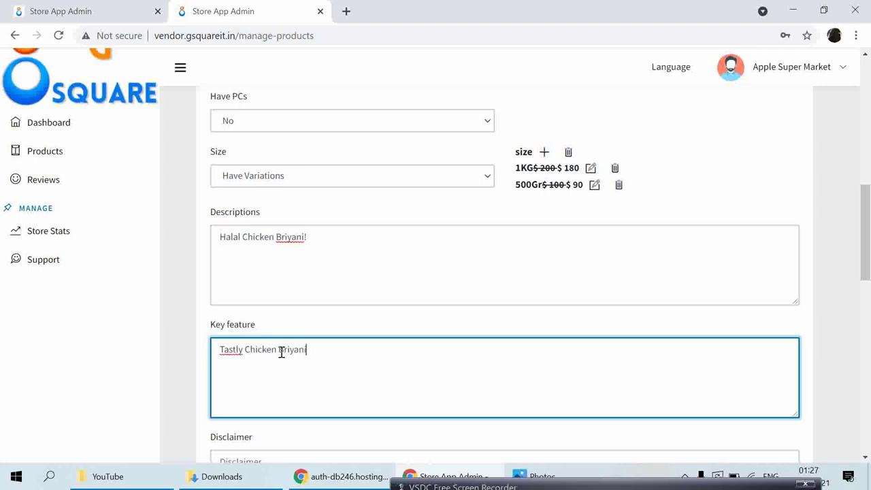
pyautogui.scroll(-3, 276, 408)
pyautogui.click(293, 280)
pyautogui.hotkey('ctrl', 'v')
pyautogui.scroll(-2, 350, 304)
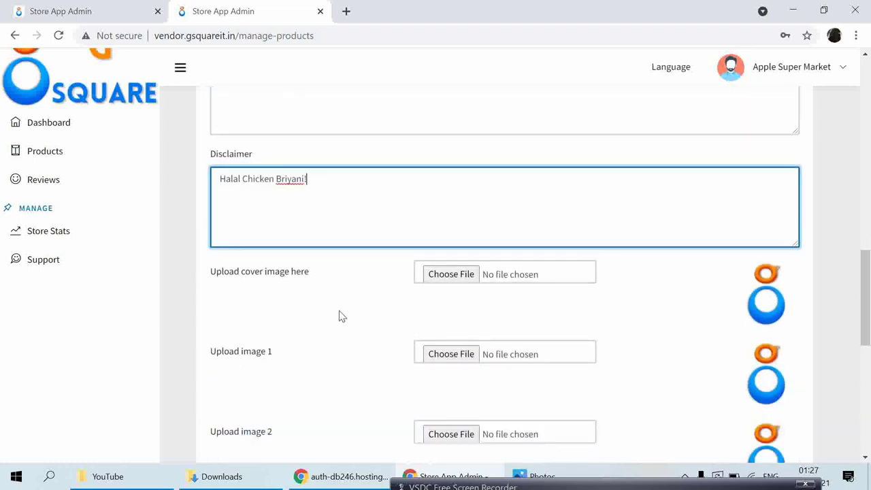
# Attach download.jpg as the cover image and submit the Chicken Briyani product
pyautogui.click(456, 221)
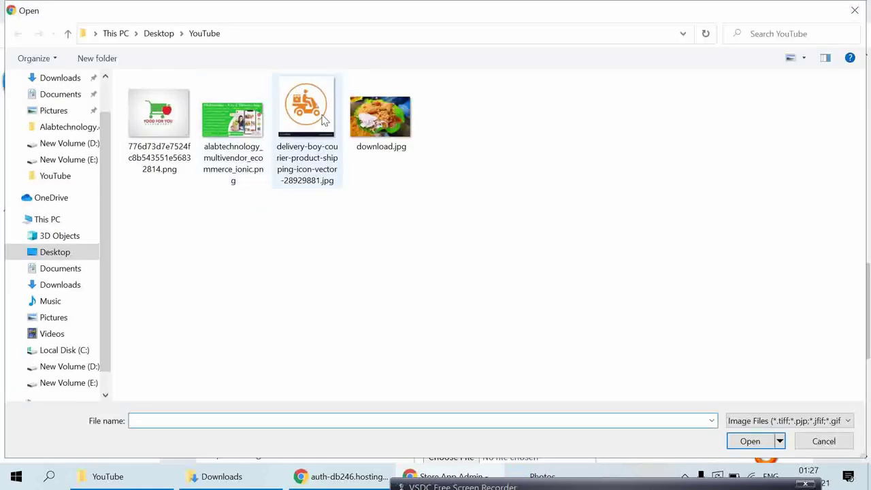
pyautogui.doubleClick(375, 115)
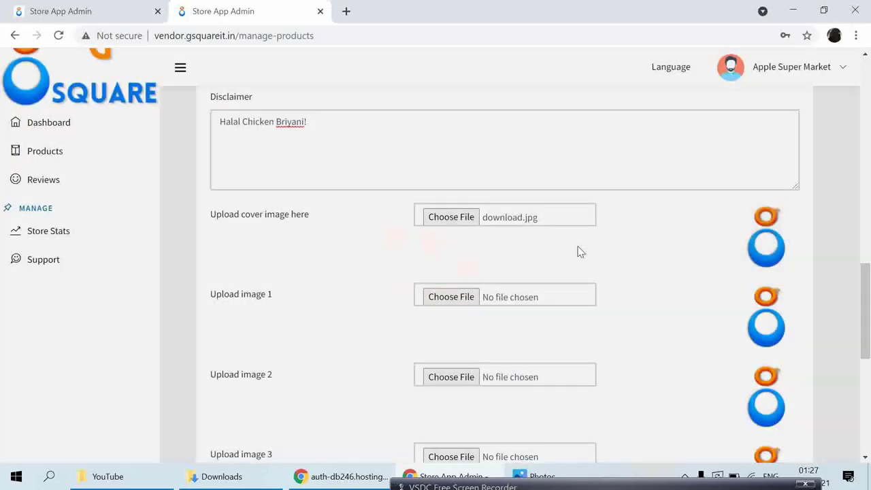
pyautogui.scroll(-1, 589, 255)
pyautogui.scroll(-5, 589, 254)
pyautogui.click(582, 381)
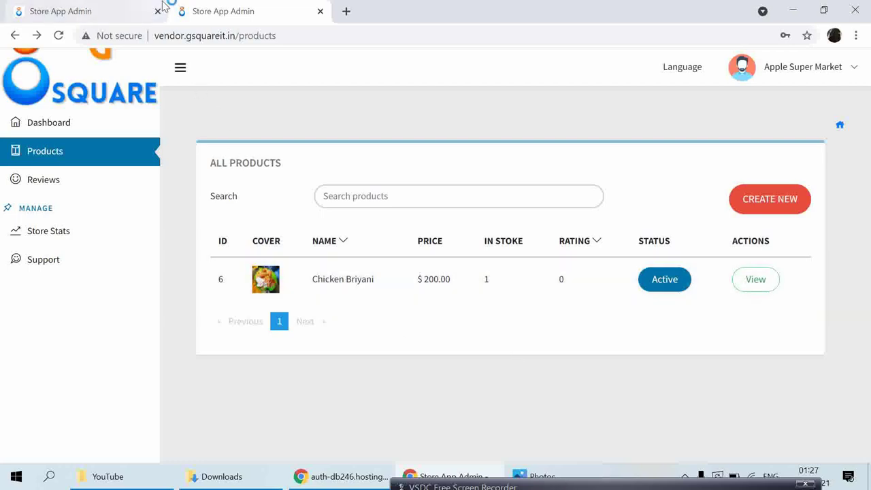
# Load gsquareit.in in a new tab by removing 'vendor.' and 'products' from the copied URL
pyautogui.click(298, 37)
pyautogui.hotkey('ctrl', 'c')
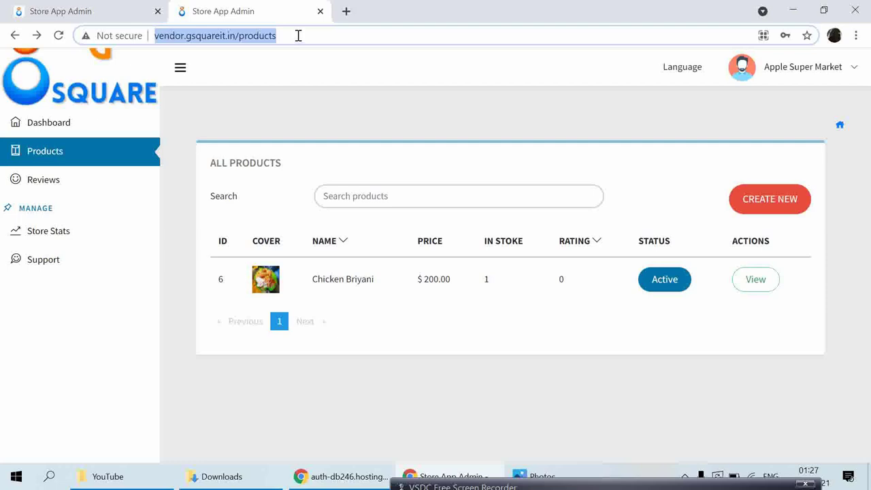
pyautogui.click(346, 11)
pyautogui.hotkey('ctrl', 'v')
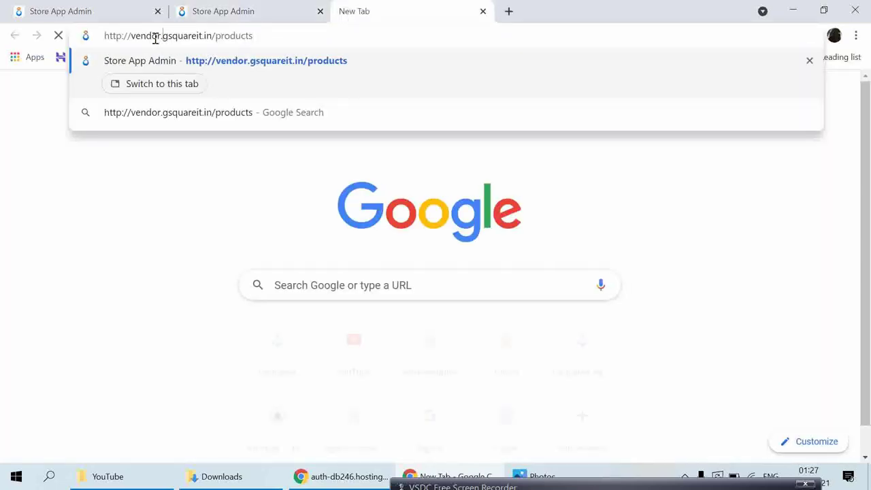
pyautogui.doubleClick(133, 36)
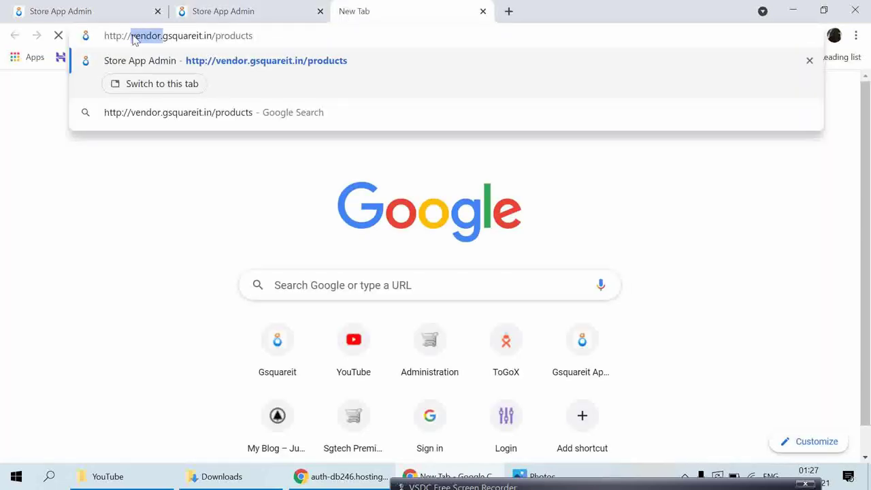
pyautogui.press('BackSpace')
pyautogui.doubleClick(198, 35)
pyautogui.press('BackSpace')
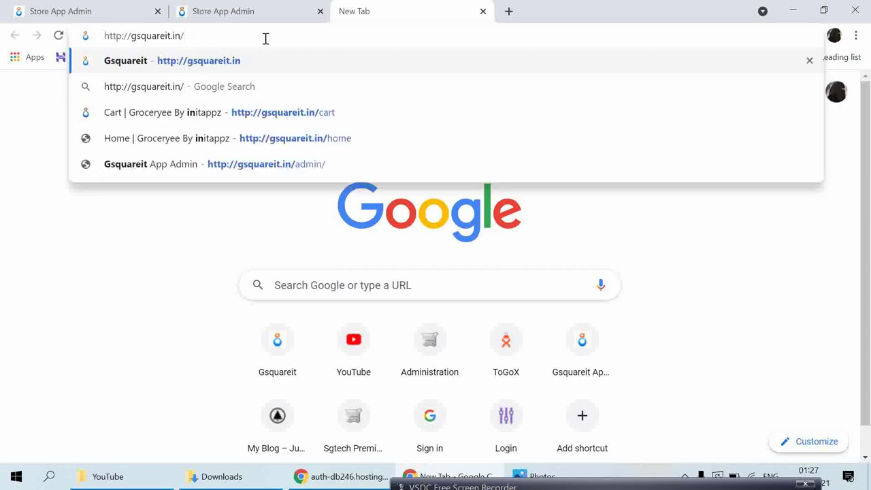
pyautogui.press('Return')
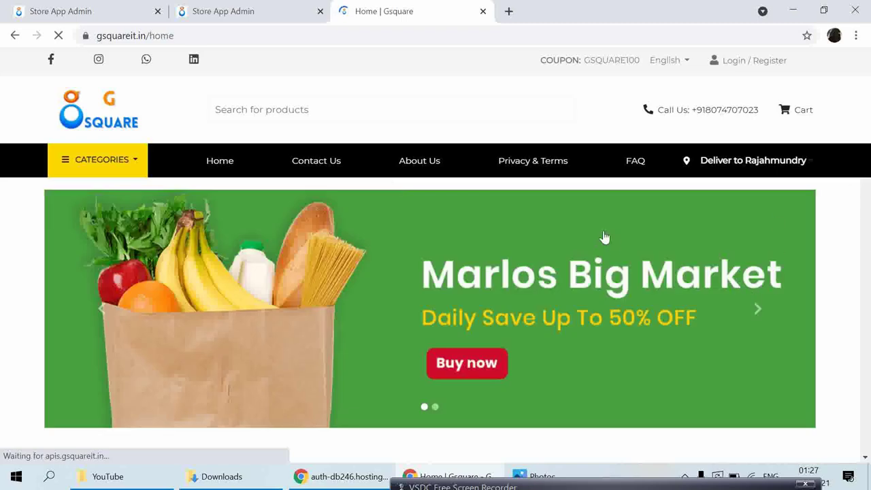
pyautogui.scroll(-1, 837, 262)
pyautogui.scroll(1, 833, 270)
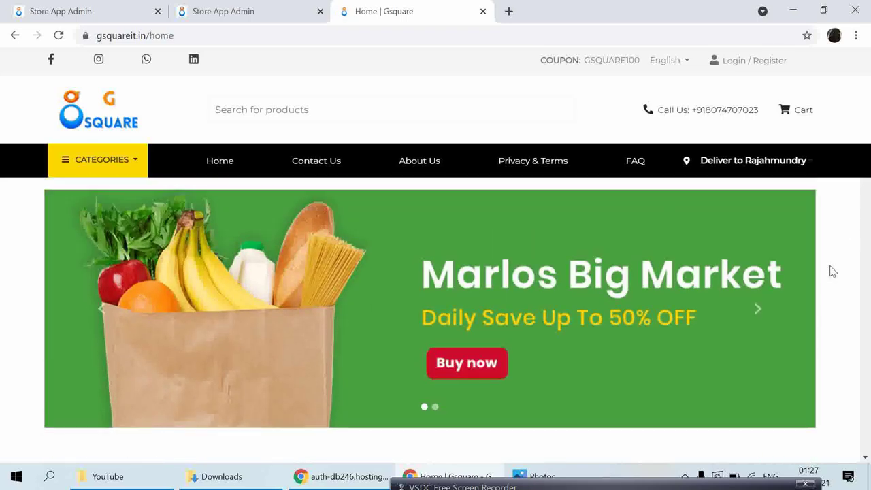
pyautogui.scroll(-5, 833, 272)
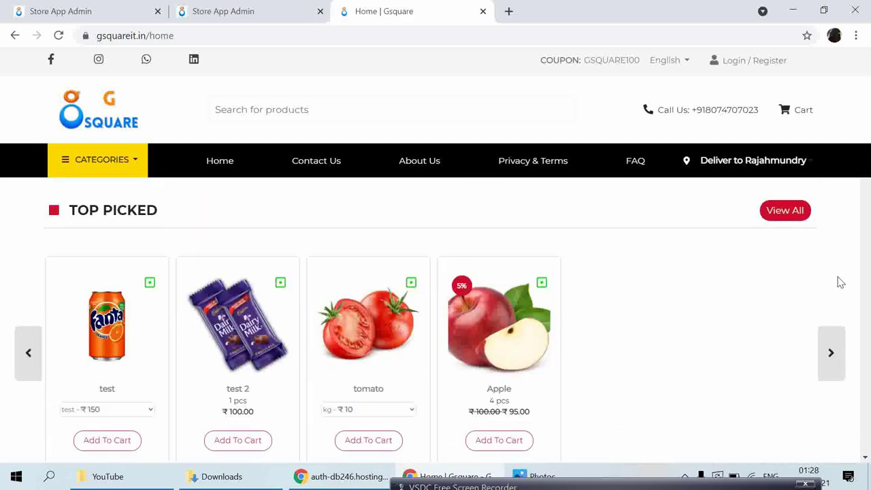
pyautogui.scroll(2, 188, 347)
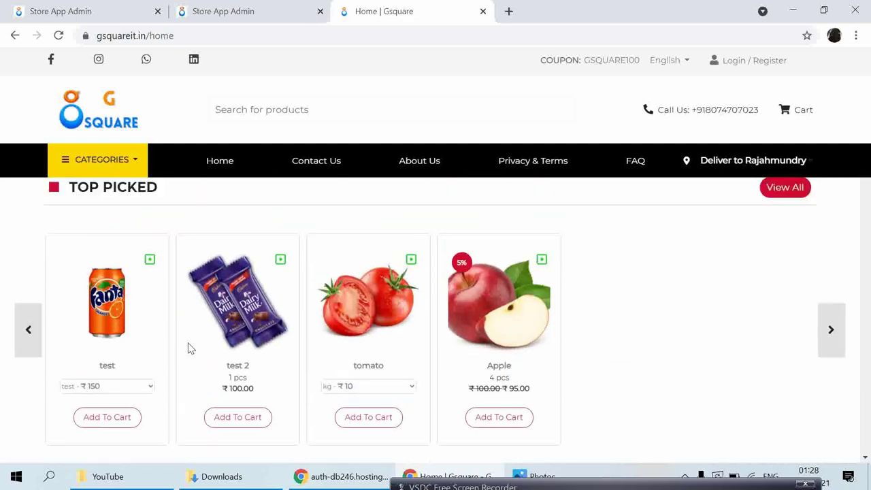
pyautogui.moveTo(89, 278); pyautogui.dragTo(385, 295)
pyautogui.scroll(-4, 436, 303)
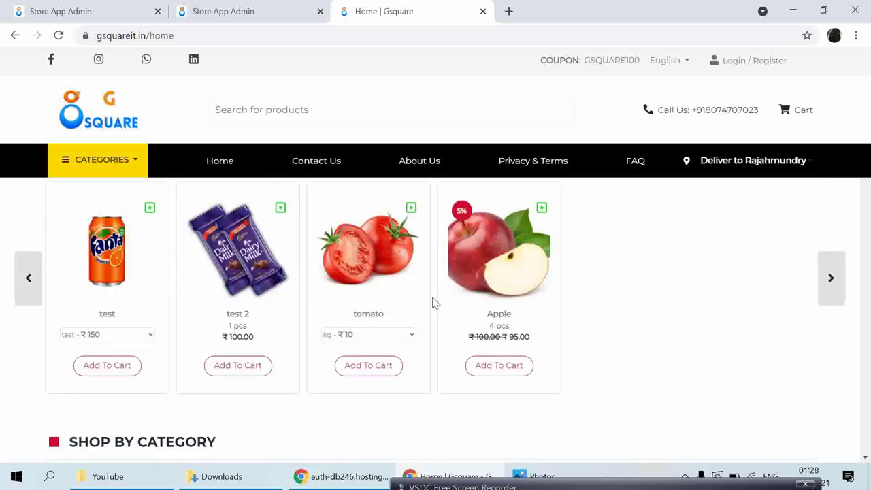
pyautogui.scroll(-1, 436, 303)
pyautogui.moveTo(218, 245); pyautogui.dragTo(79, 245)
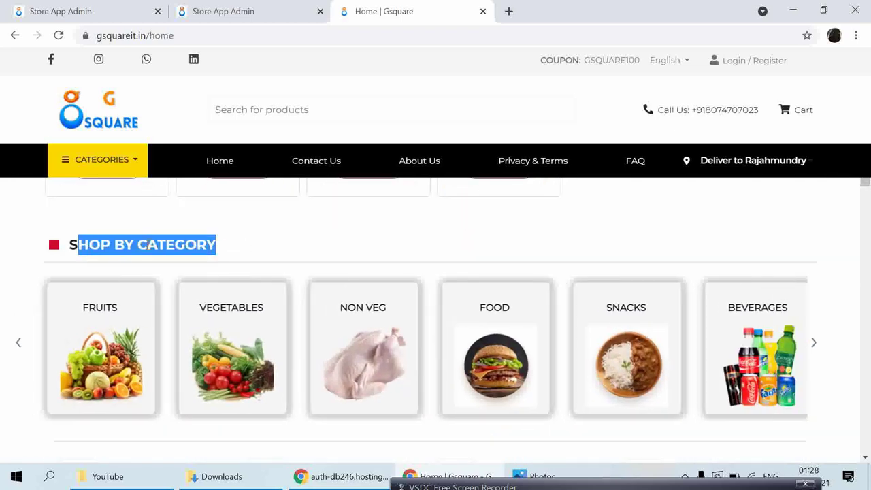
pyautogui.click(815, 346)
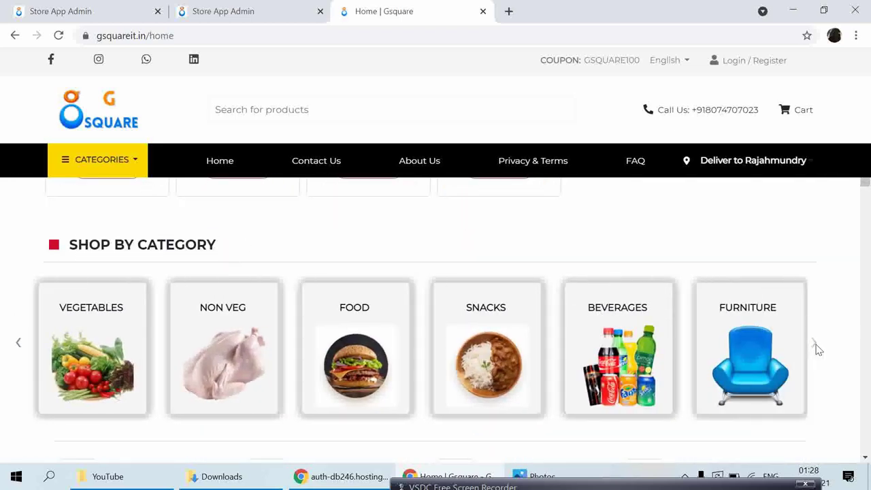
pyautogui.scroll(-3, 334, 305)
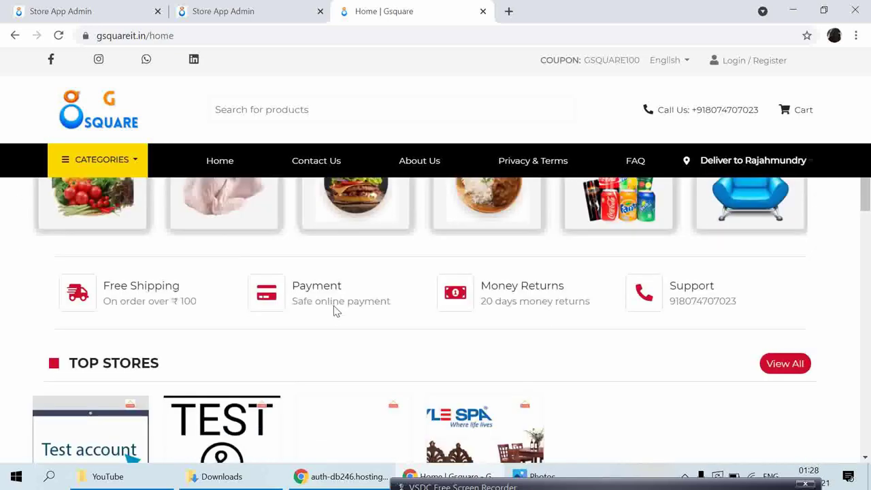
pyautogui.scroll(2, 354, 292)
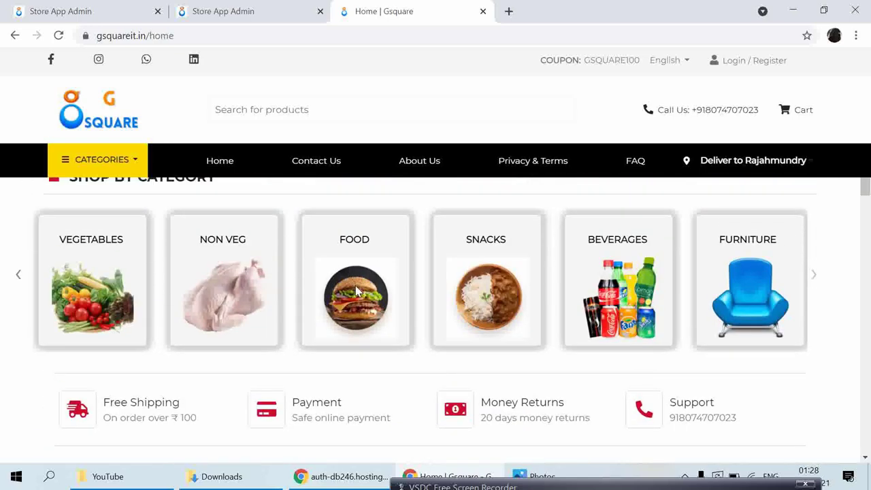
pyautogui.click(387, 275)
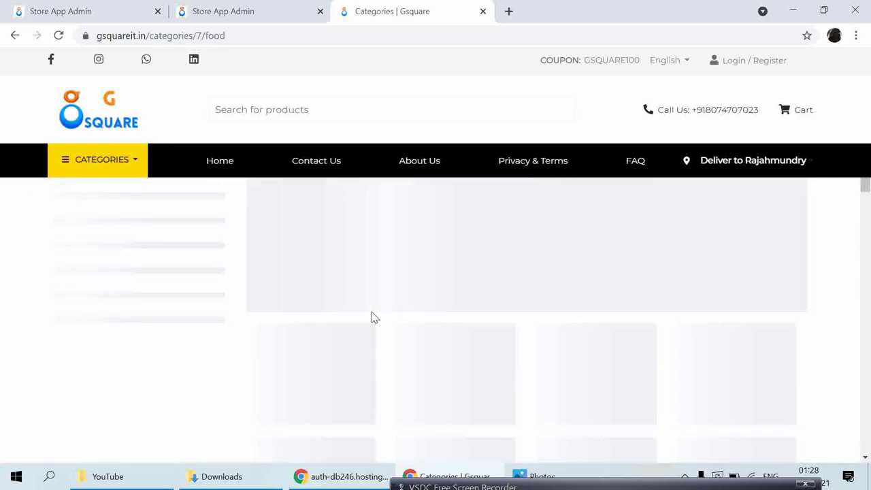
pyautogui.scroll(-3, 379, 320)
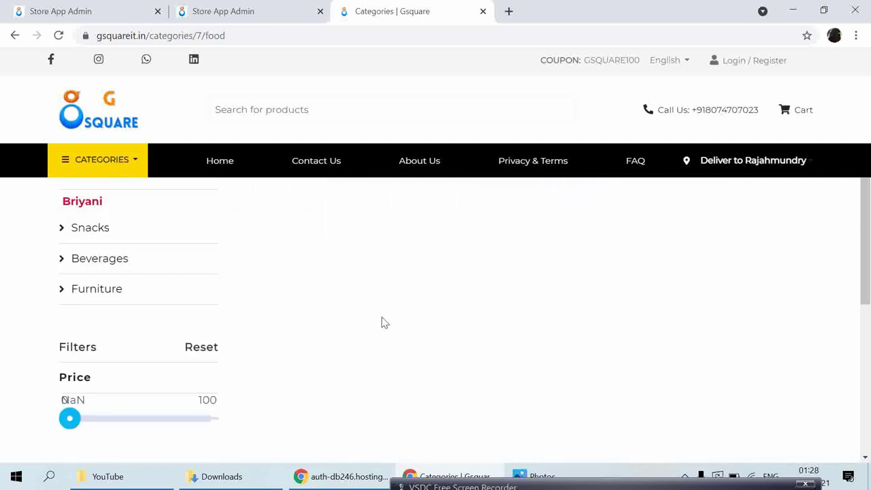
pyautogui.scroll(3, 383, 324)
pyautogui.scroll(-4, 385, 325)
pyautogui.scroll(4, 369, 321)
pyautogui.click(227, 164)
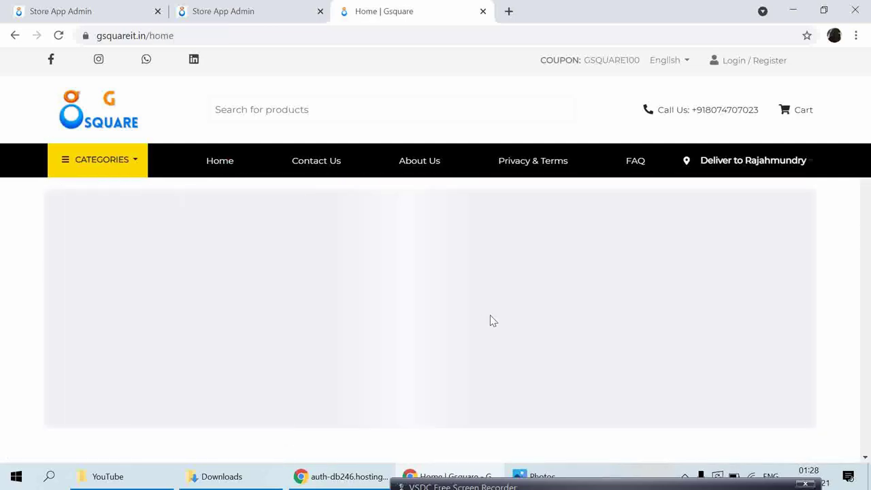
# Scroll and swipe through the storefront home page banners and listings
pyautogui.scroll(-5, 489, 331)
pyautogui.scroll(-4, 488, 333)
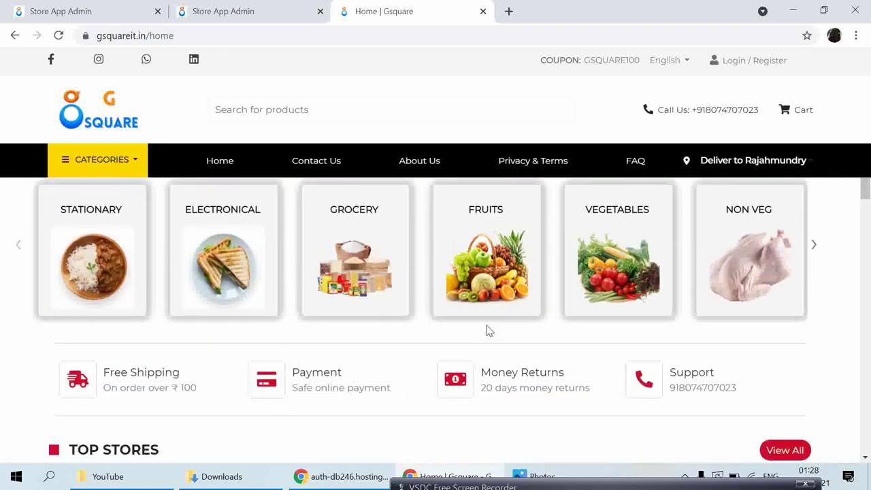
pyautogui.moveTo(162, 349); pyautogui.dragTo(85, 344)
pyautogui.scroll(-3, 109, 347)
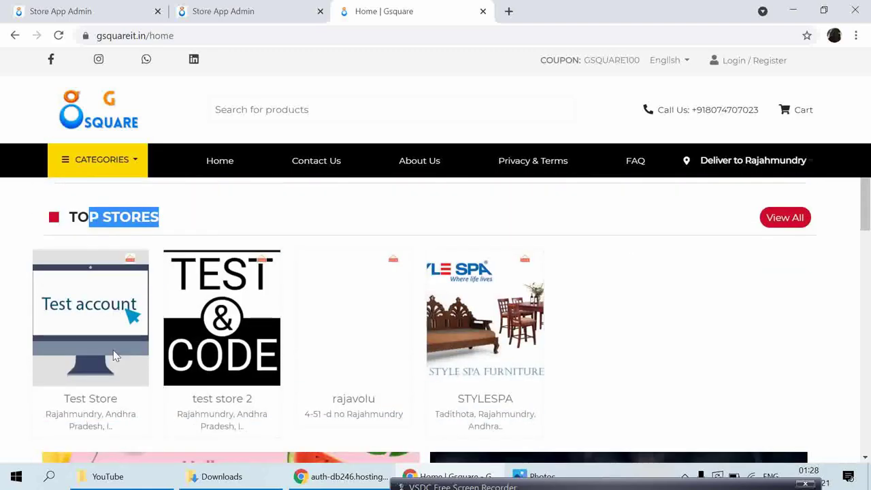
pyautogui.scroll(2, 432, 307)
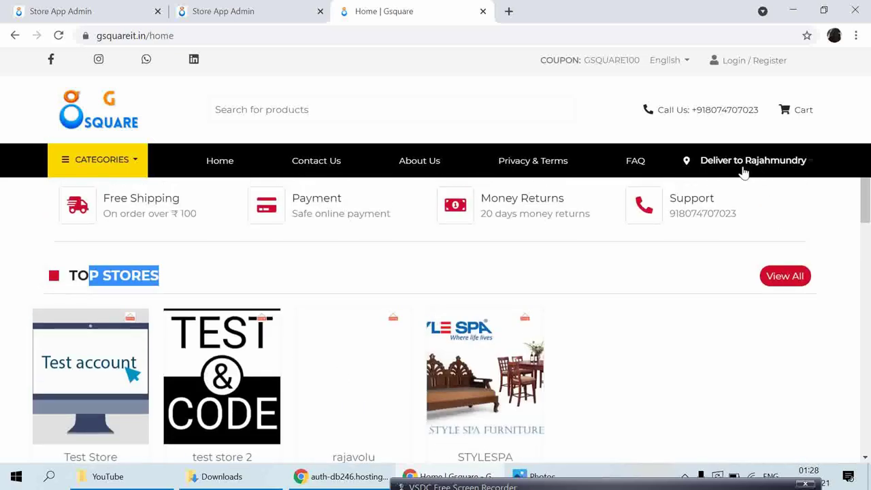
pyautogui.scroll(-5, 506, 305)
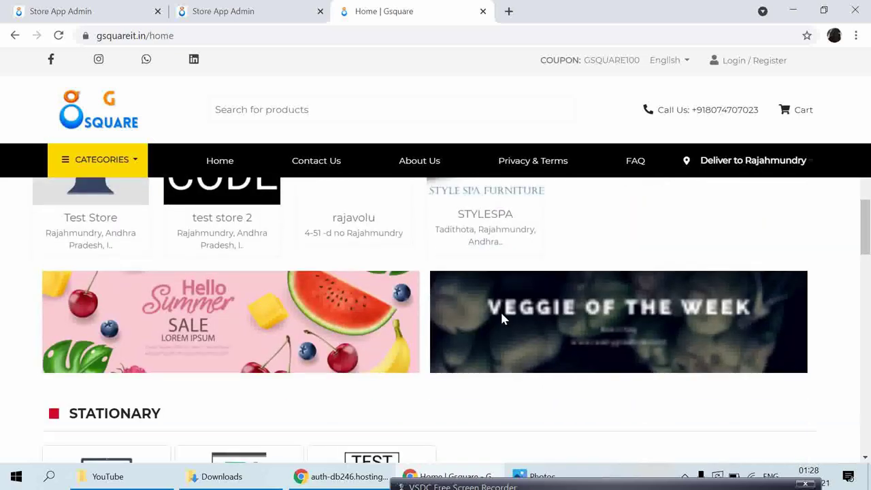
pyautogui.scroll(1, 348, 270)
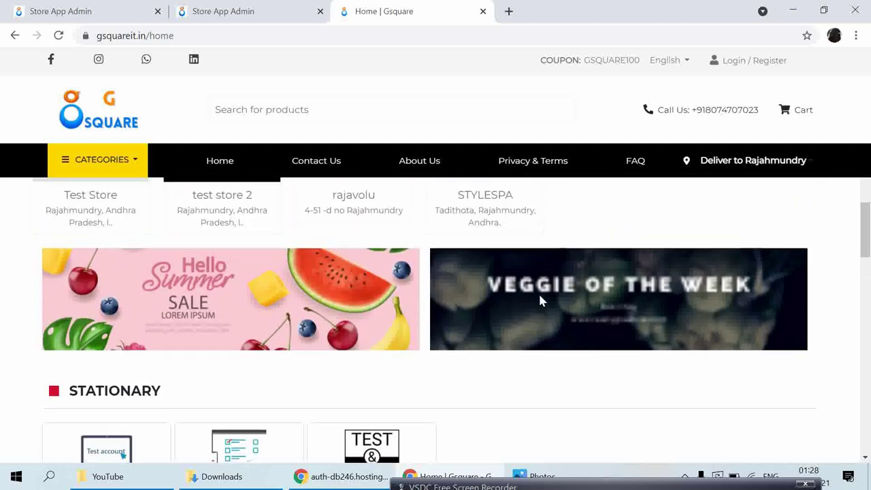
pyautogui.scroll(-1, 540, 300)
pyautogui.scroll(-2, 172, 298)
pyautogui.scroll(1, 156, 254)
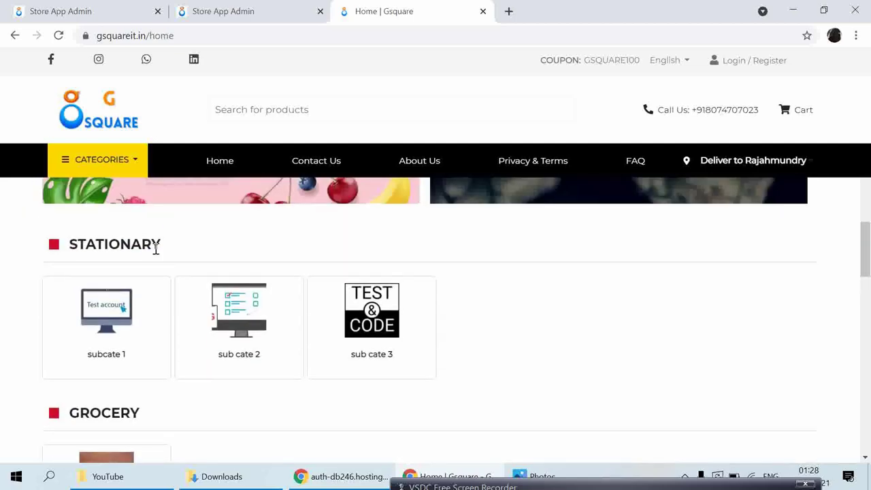
pyautogui.moveTo(169, 244); pyautogui.dragTo(64, 248)
pyautogui.moveTo(544, 311); pyautogui.dragTo(100, 273)
pyautogui.scroll(-2, 282, 350)
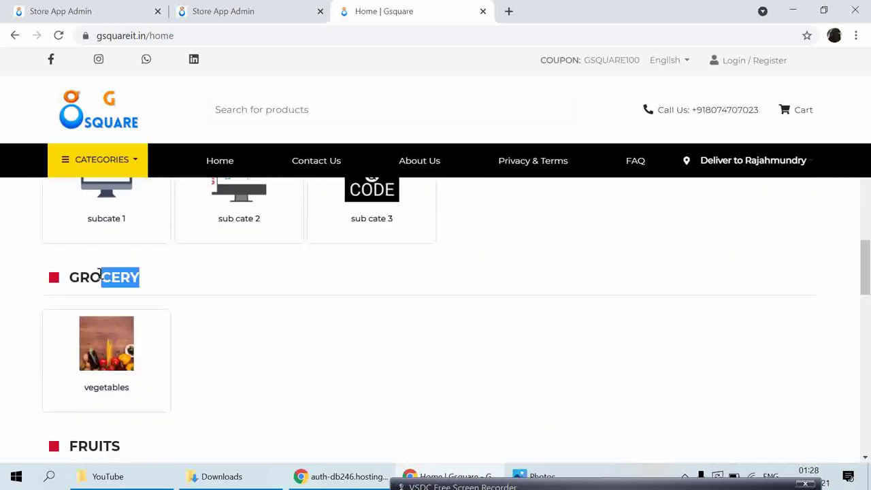
pyautogui.scroll(-1, 232, 337)
pyautogui.scroll(-1, 140, 327)
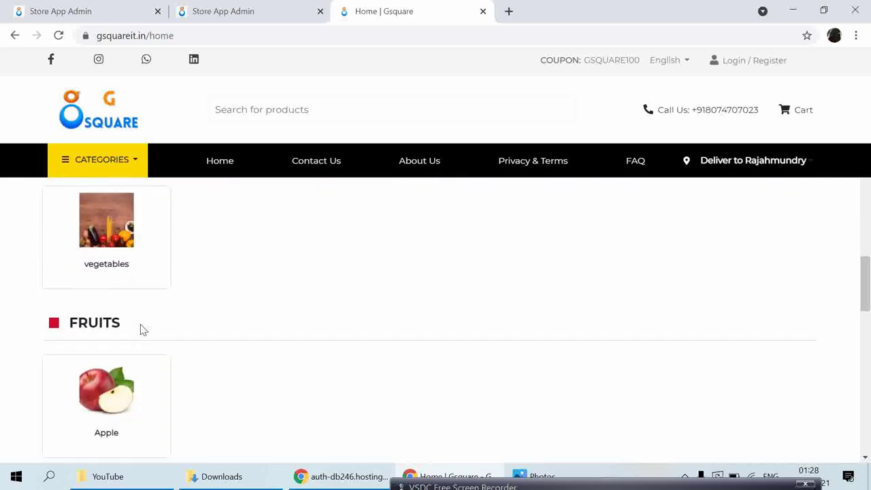
# Browse the FRUITS and FOOD sections further down the home page
pyautogui.doubleClick(100, 309)
pyautogui.scroll(-1, 155, 335)
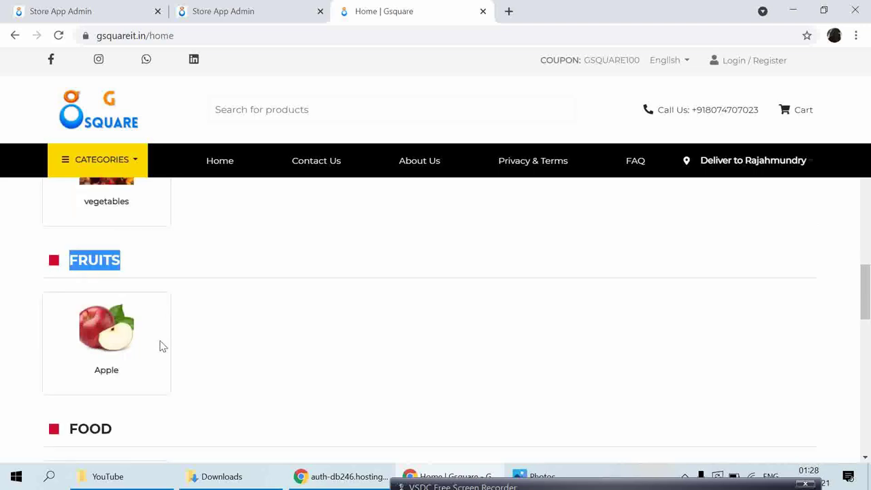
pyautogui.scroll(-4, 179, 354)
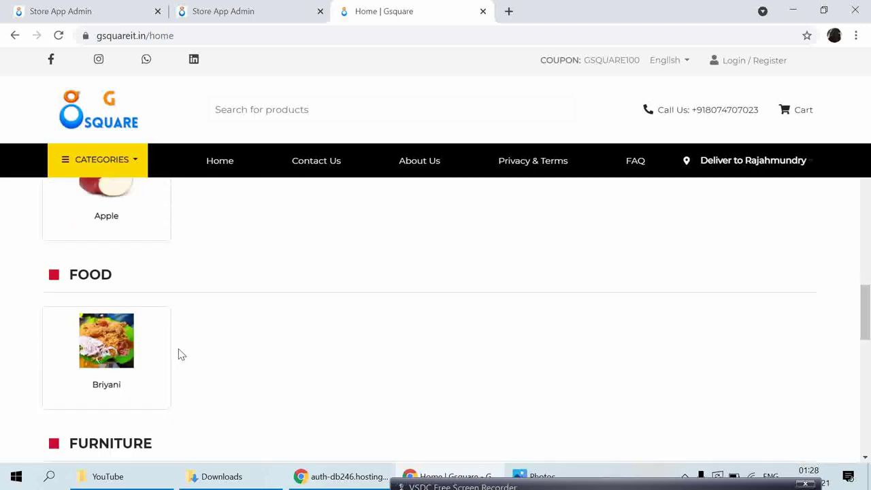
pyautogui.scroll(2, 157, 337)
pyautogui.doubleClick(121, 284)
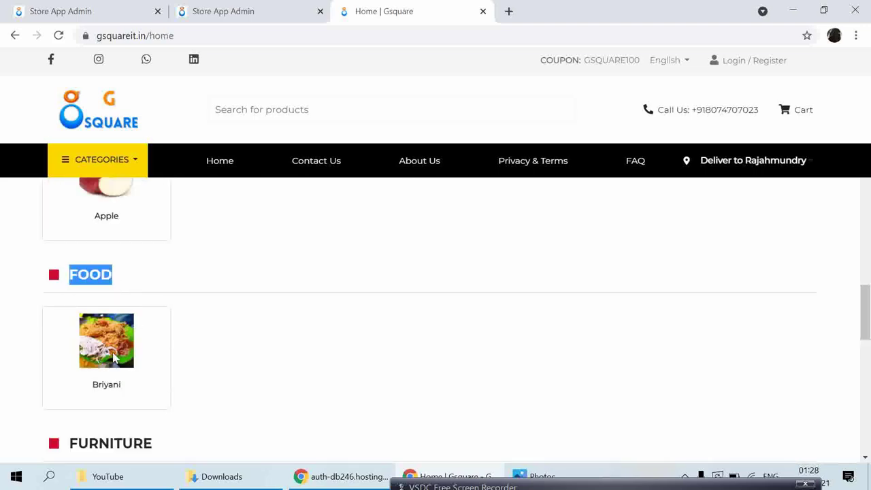
pyautogui.scroll(-1, 112, 308)
pyautogui.scroll(-8, 102, 285)
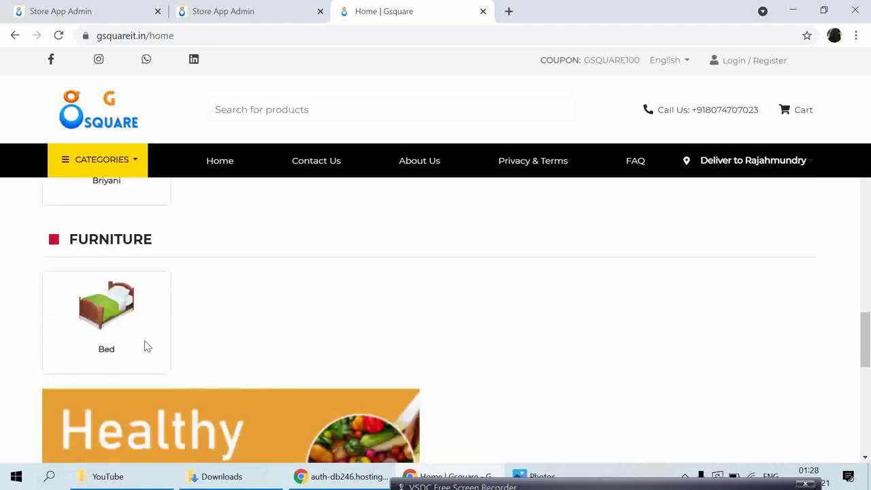
pyautogui.scroll(-4, 310, 309)
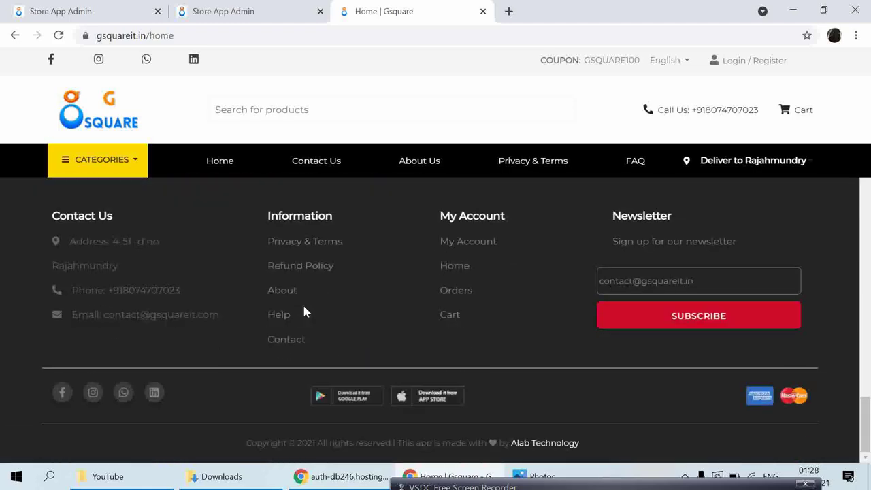
pyautogui.scroll(4, 303, 311)
pyautogui.scroll(15, 304, 311)
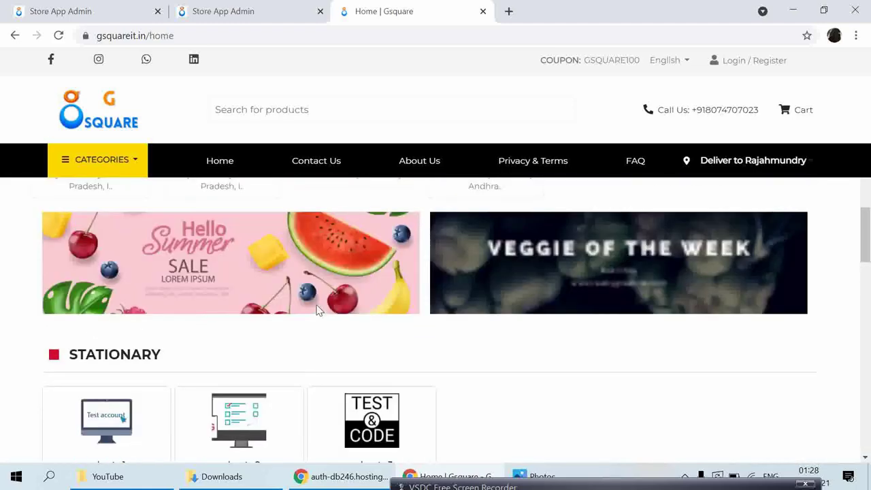
# Set the delivery city to Chennai and open Apple Super Market from Top Stores
pyautogui.click(751, 165)
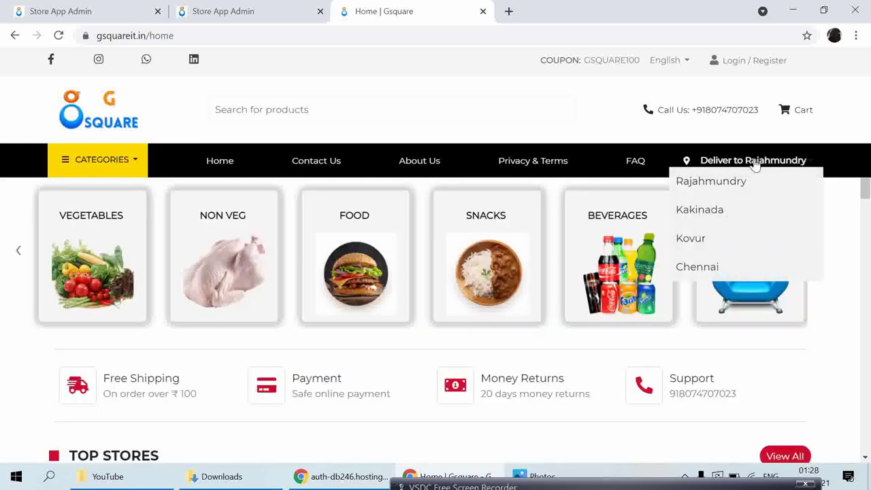
pyautogui.click(723, 271)
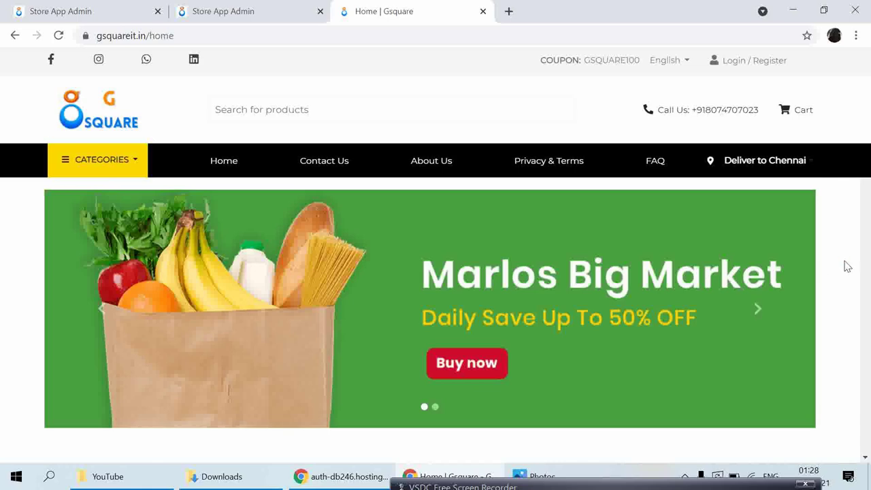
pyautogui.scroll(-2, 140, 356)
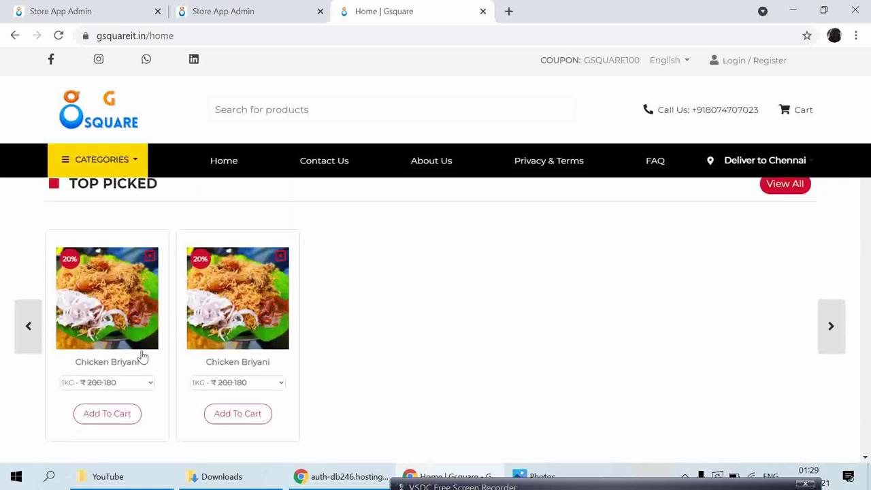
pyautogui.scroll(-3, 235, 303)
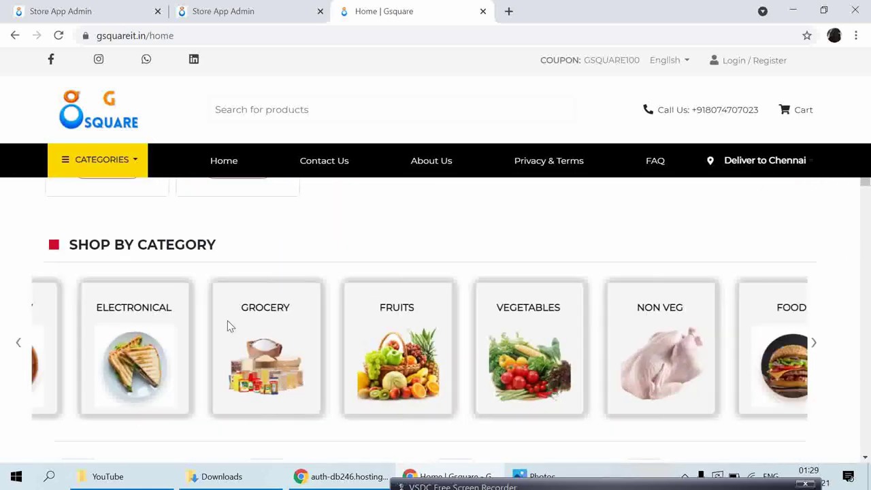
pyautogui.scroll(-3, 337, 341)
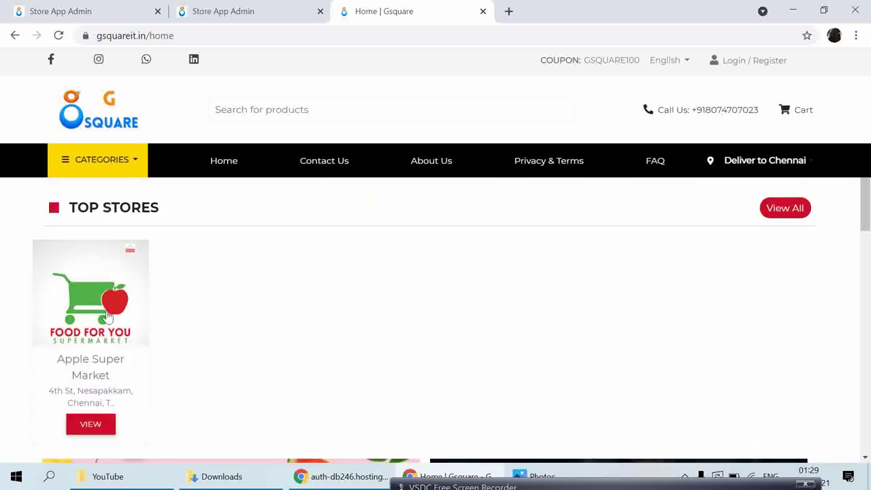
pyautogui.scroll(-2, 121, 331)
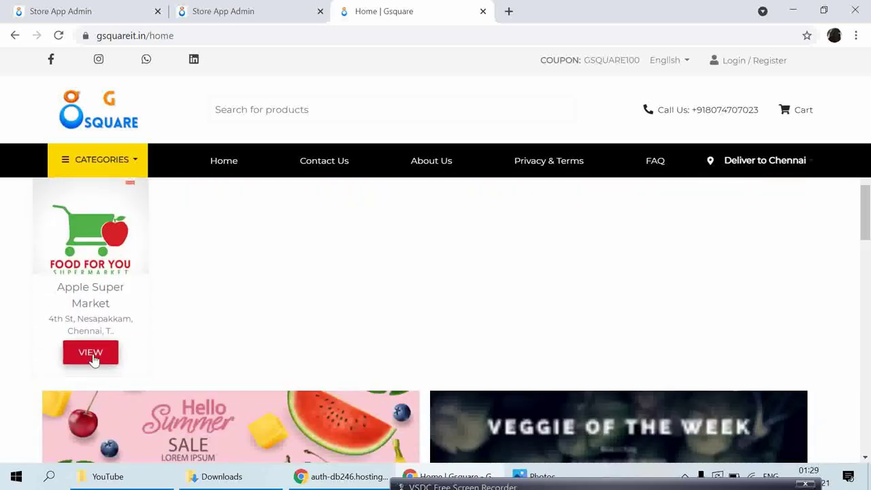
pyautogui.click(92, 353)
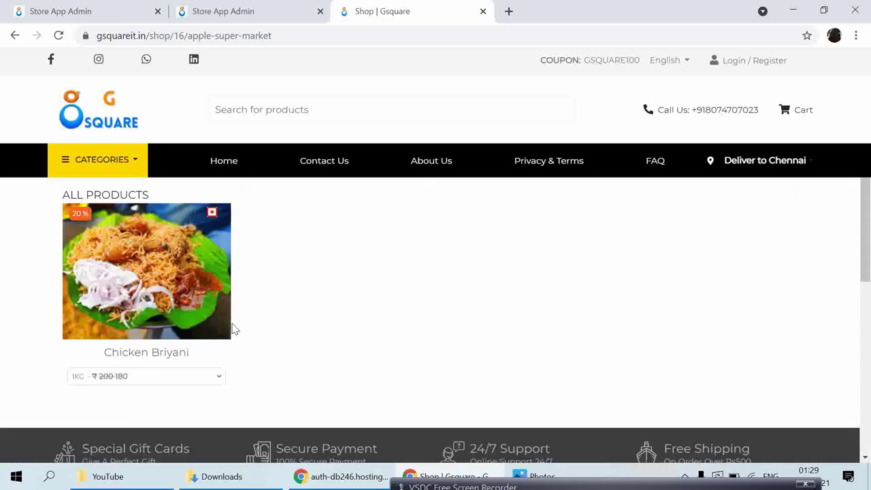
pyautogui.scroll(-1, 235, 330)
pyautogui.scroll(1, 234, 330)
# Add the 500Gr pack of Chicken Briyani to the cart
pyautogui.moveTo(127, 359)
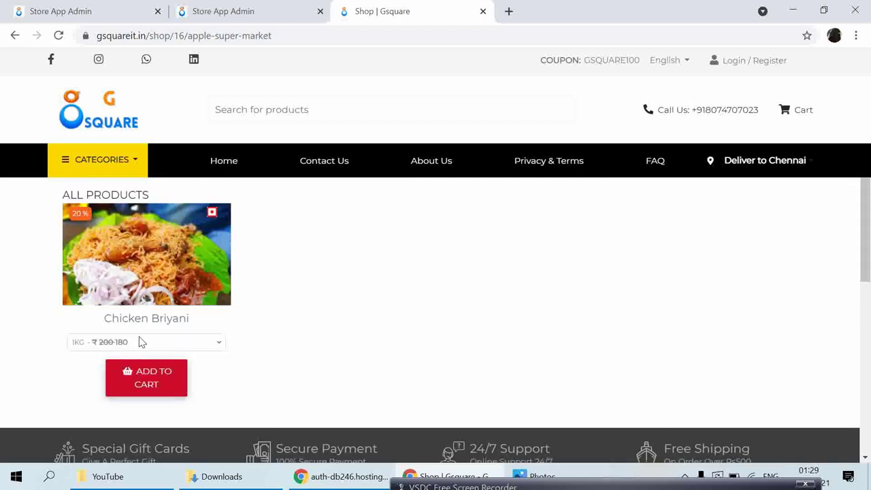
pyautogui.click(136, 344)
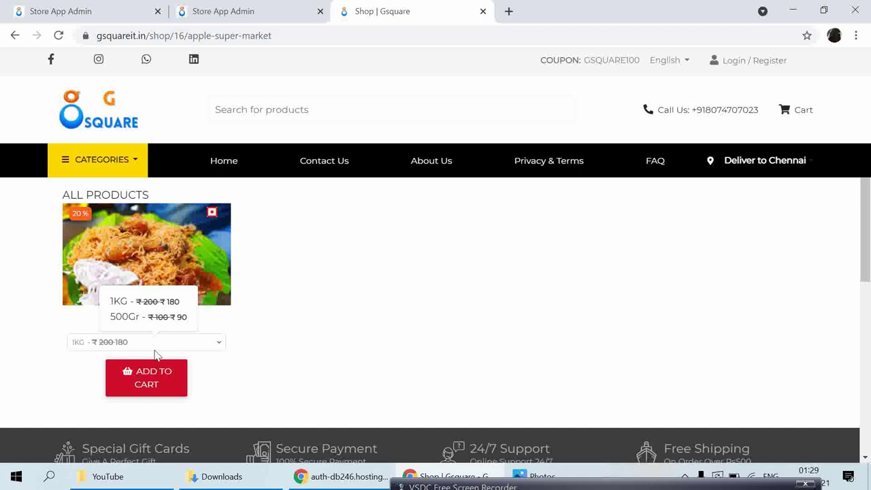
pyautogui.click(379, 350)
pyautogui.click(120, 341)
pyautogui.click(126, 304)
pyautogui.click(149, 344)
pyautogui.click(134, 317)
pyautogui.click(133, 371)
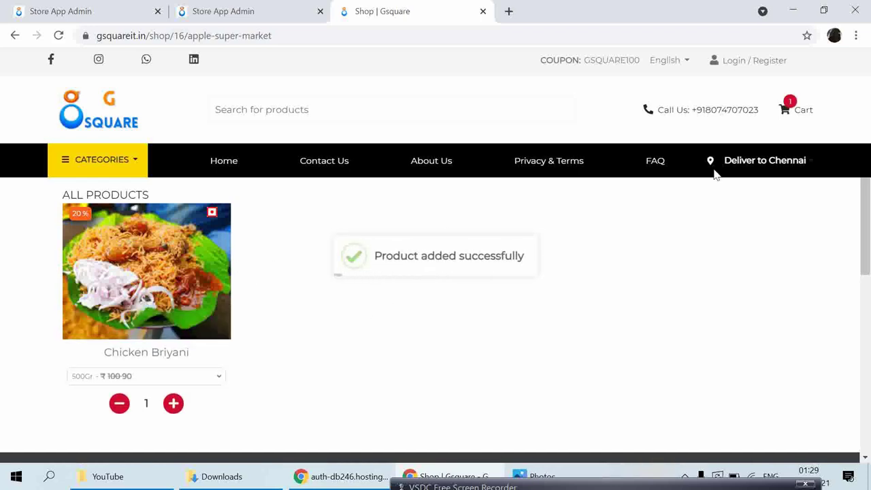
# Set the Chicken Briyani quantity to 2 in the cart and bring up the login form
pyautogui.click(803, 112)
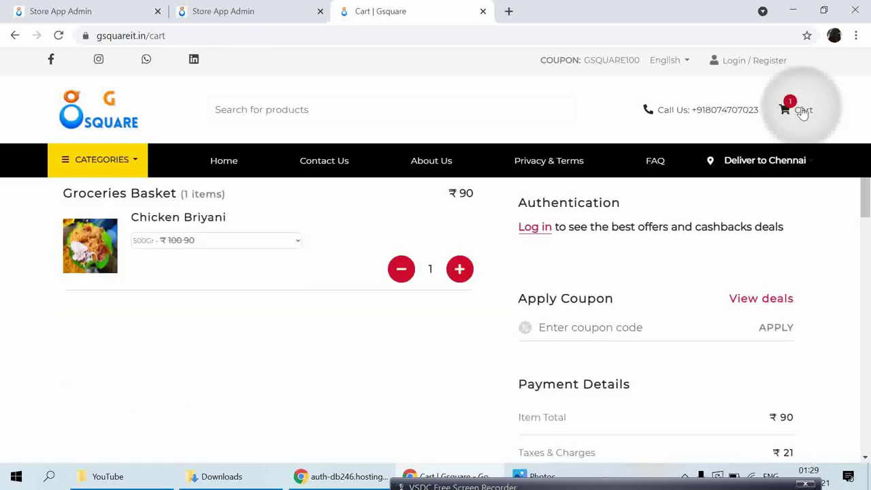
pyautogui.click(459, 270)
pyautogui.click(400, 269)
pyautogui.click(460, 269)
pyautogui.click(401, 269)
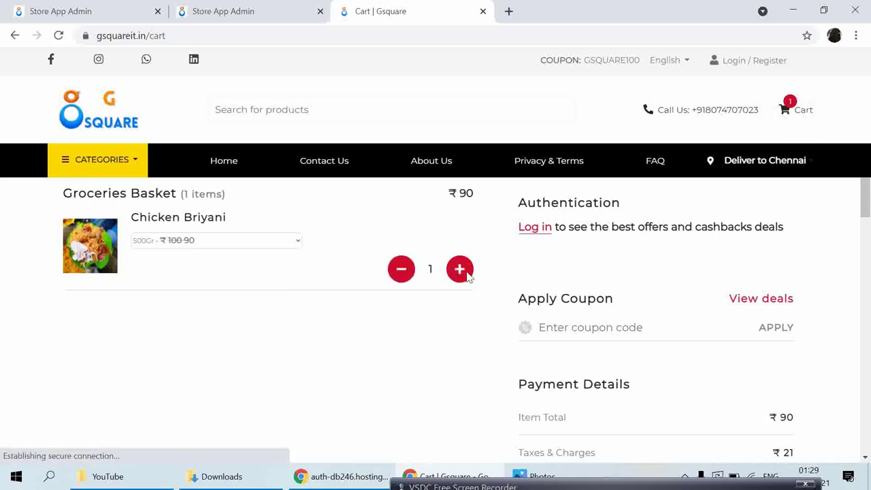
pyautogui.click(460, 269)
pyautogui.scroll(-2, 556, 311)
pyautogui.scroll(2, 579, 331)
pyautogui.scroll(-4, 603, 350)
pyautogui.scroll(4, 602, 351)
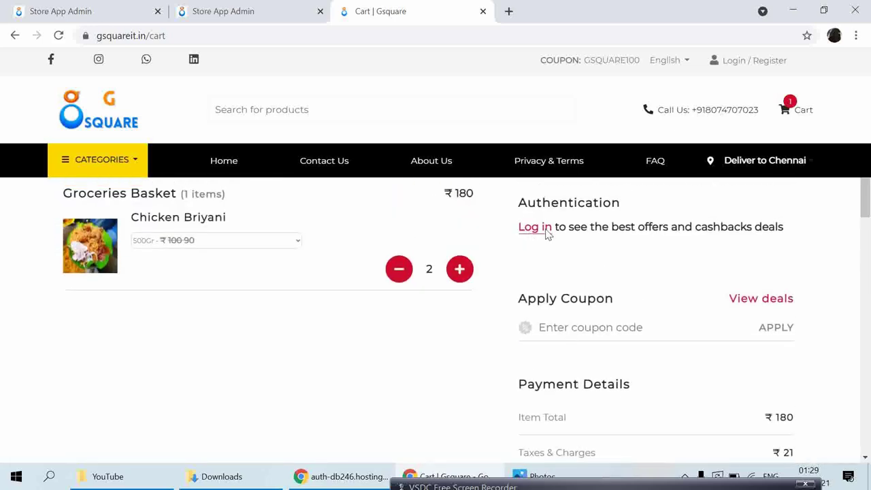
pyautogui.click(546, 231)
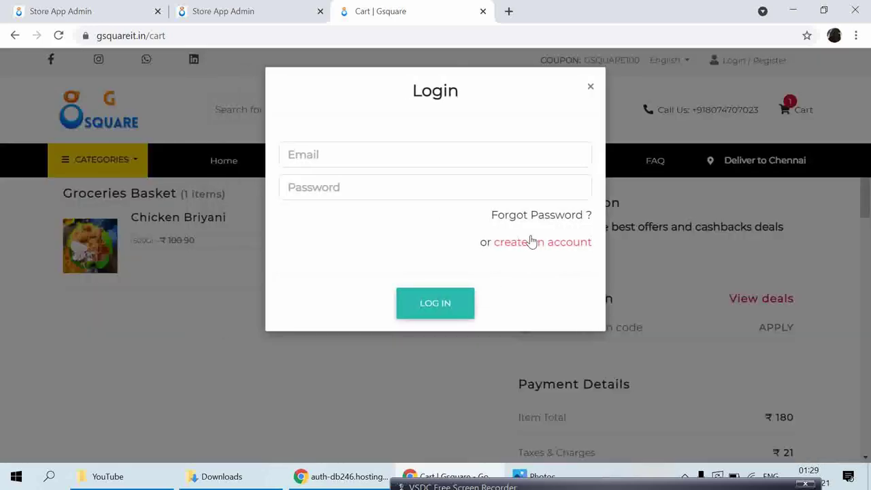
# Switch to signup and enter the customer's e-mail address and a password
pyautogui.click(530, 243)
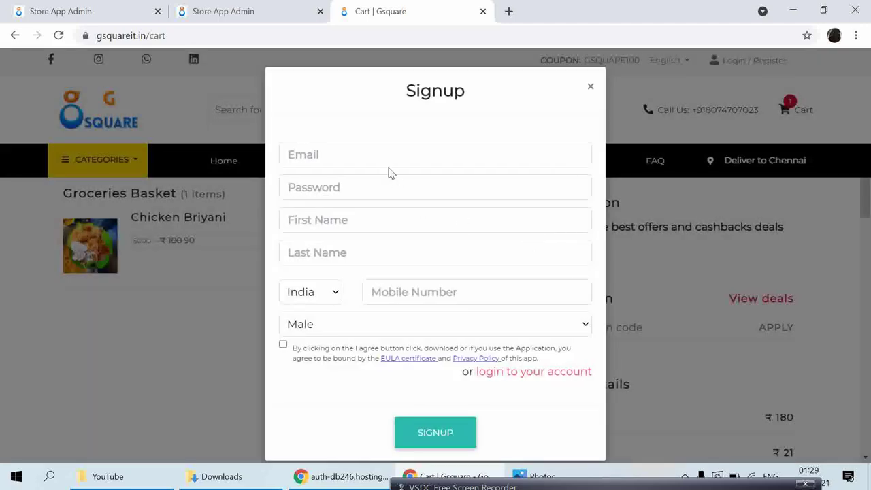
pyautogui.click(396, 161)
pyautogui.write('alabte')
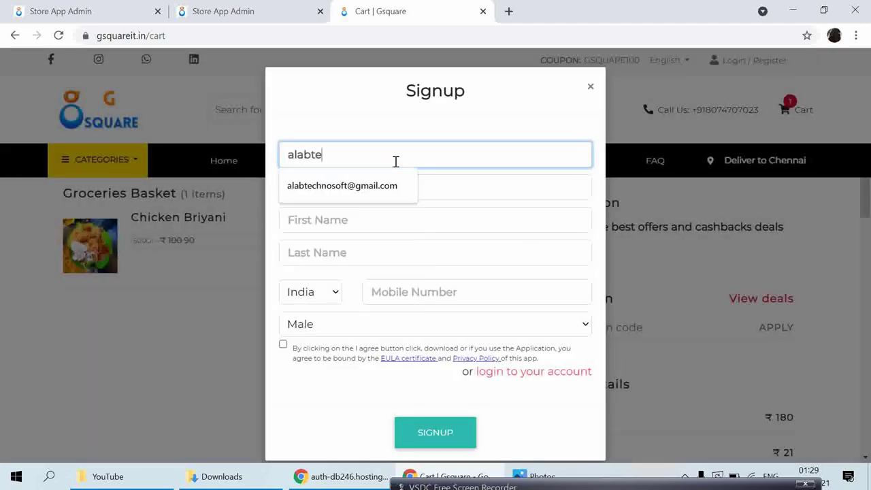
pyautogui.press('Down')
pyautogui.press('Tab')
pyautogui.write('••••')
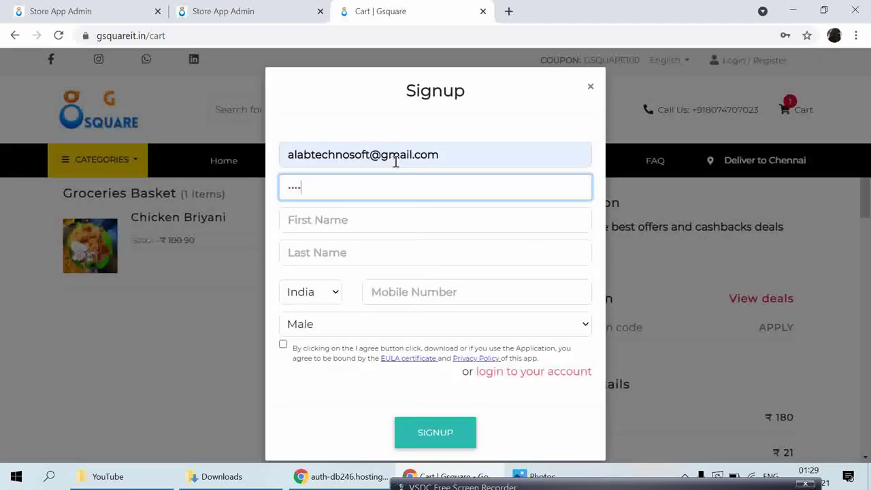
pyautogui.write('•••')
# Fill in the customer's first and last name, fixing typos in the last name
pyautogui.press('Tab')
pyautogui.write('Alab')
pyautogui.press('Tab')
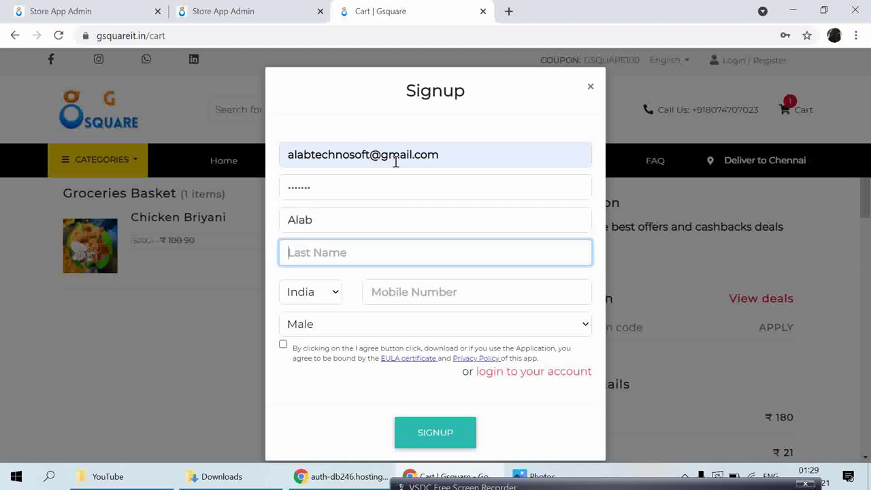
pyautogui.write('tE')
pyautogui.press('BackSpace')
pyautogui.hotkey('shift', 'Tab')
pyautogui.press('Right')
pyautogui.press('Tab')
pyautogui.write('tECH')
pyautogui.press('BackSpace')
pyautogui.press('BackSpace')
pyautogui.write('T')
pyautogui.press('Tab')
pyautogui.press('Tab')
# Enter a mobile number, accept the terms, sign up, then resubmit with an unused number
pyautogui.write('9')
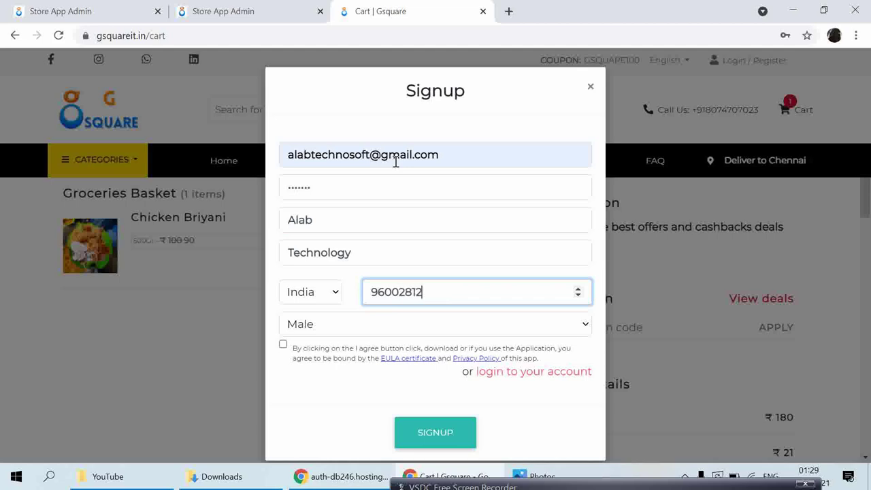
pyautogui.click(283, 344)
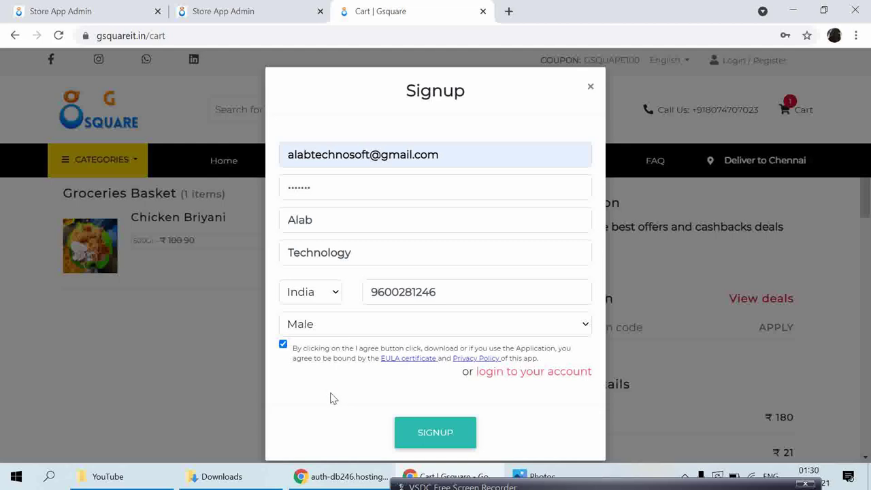
pyautogui.click(435, 436)
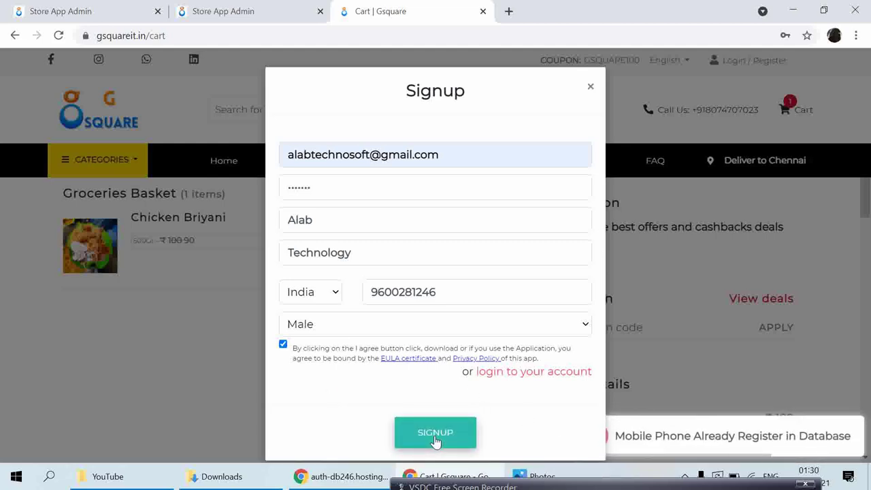
pyautogui.click(459, 296)
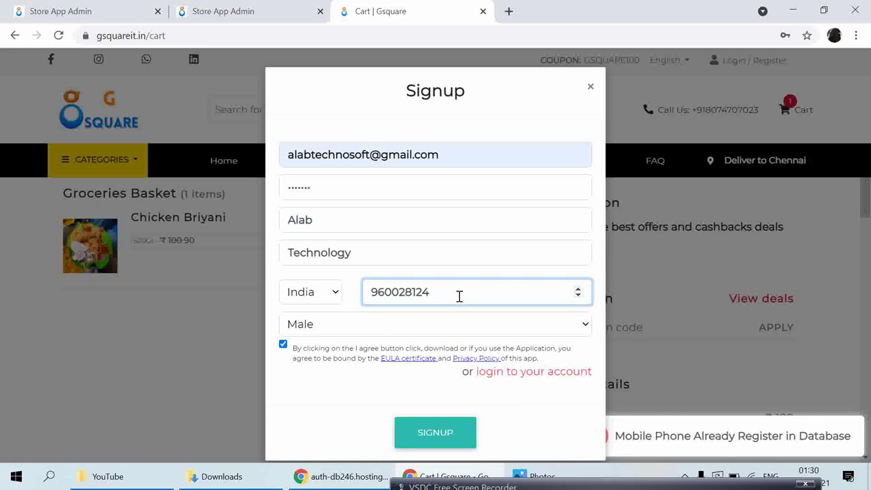
pyautogui.write('7')
pyautogui.click(435, 434)
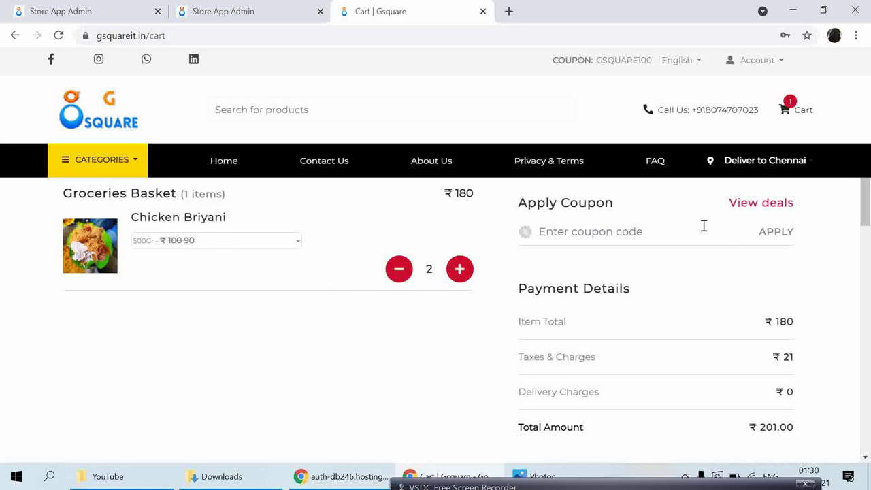
# Place the order and add a new address, letting the site use the current location
pyautogui.scroll(-5, 713, 278)
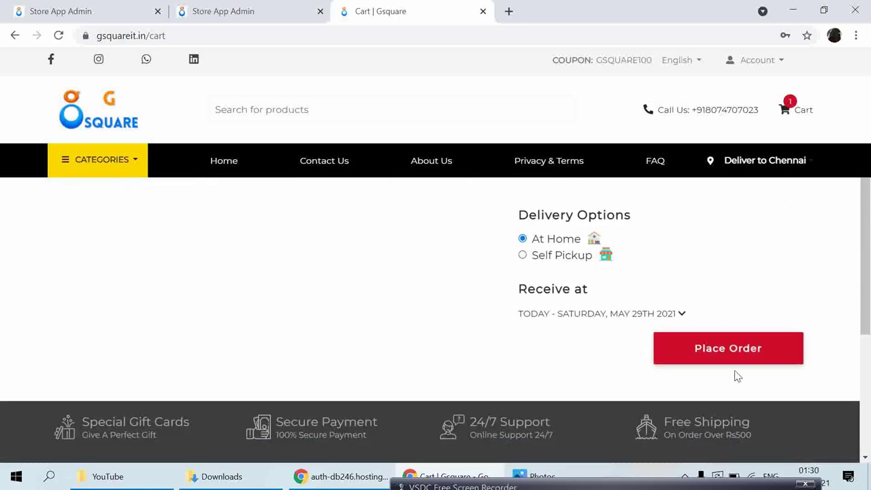
pyautogui.click(726, 347)
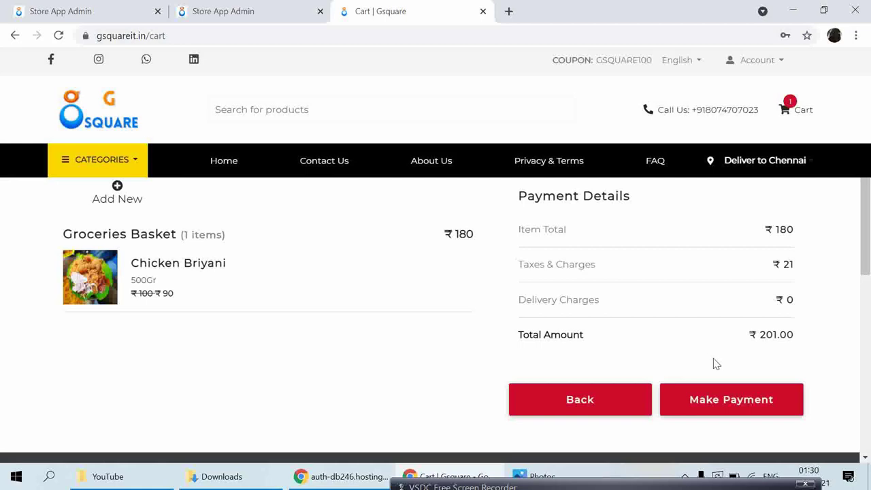
pyautogui.click(119, 195)
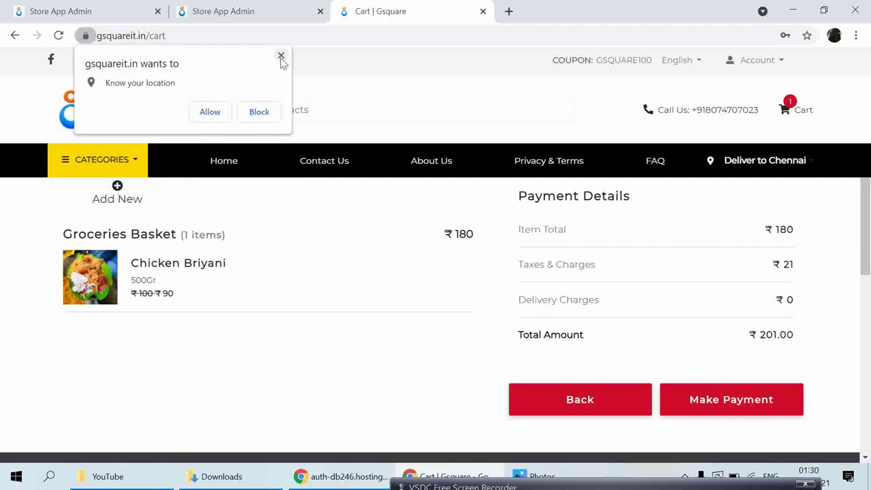
pyautogui.click(280, 55)
pyautogui.click(120, 188)
pyautogui.click(208, 117)
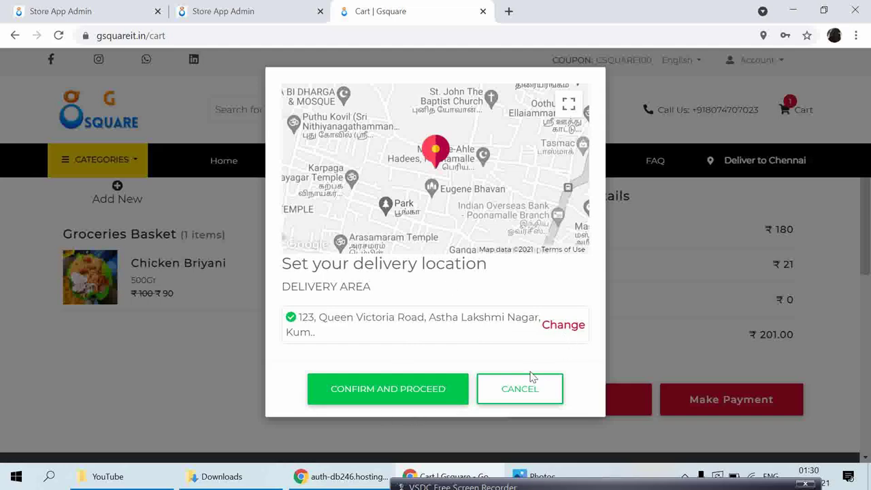
# Confirm the map location and fill in house/flat number, landmark and pincode
pyautogui.click(383, 391)
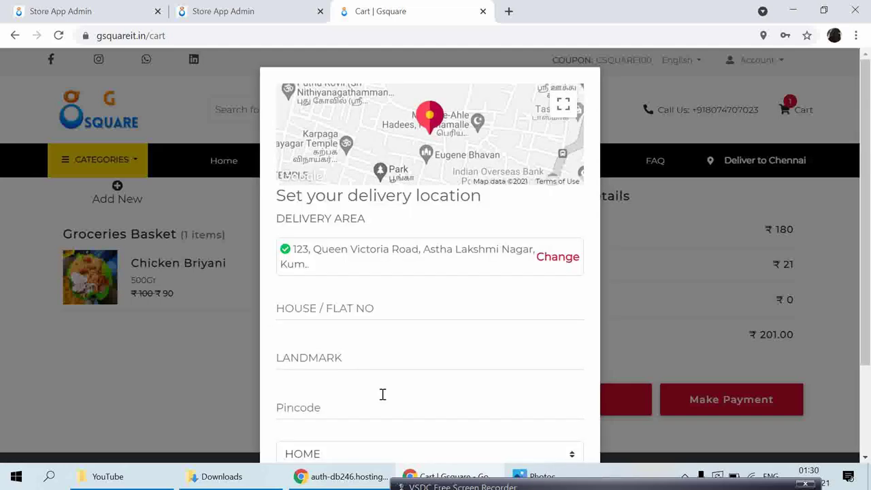
pyautogui.scroll(-2, 383, 385)
pyautogui.scroll(2, 356, 275)
pyautogui.click(316, 310)
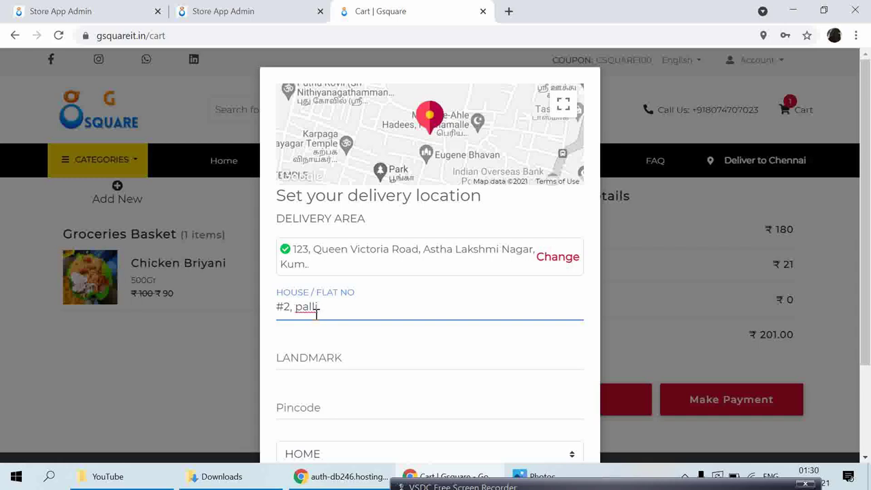
pyautogui.press('Tab')
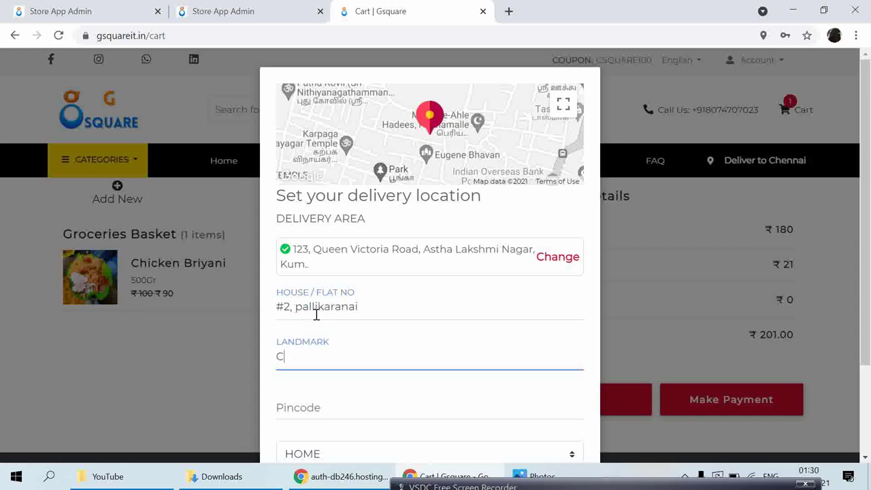
pyautogui.press('Tab')
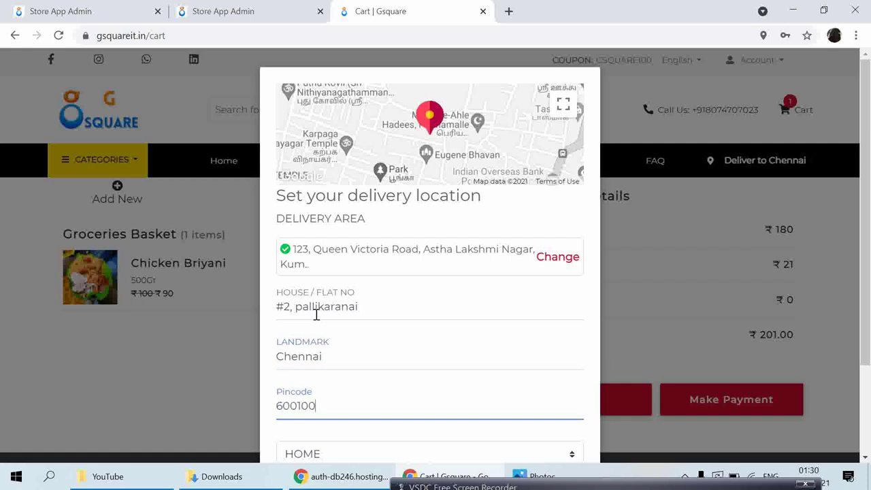
pyautogui.scroll(-2, 402, 307)
# Keep HOME as the address type, save it, and select it for delivery
pyautogui.click(355, 336)
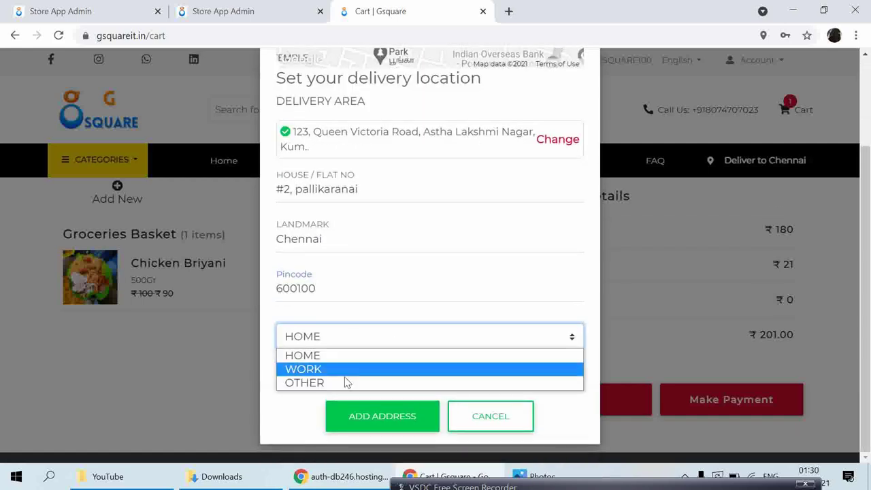
pyautogui.click(352, 320)
pyautogui.click(333, 338)
pyautogui.click(333, 337)
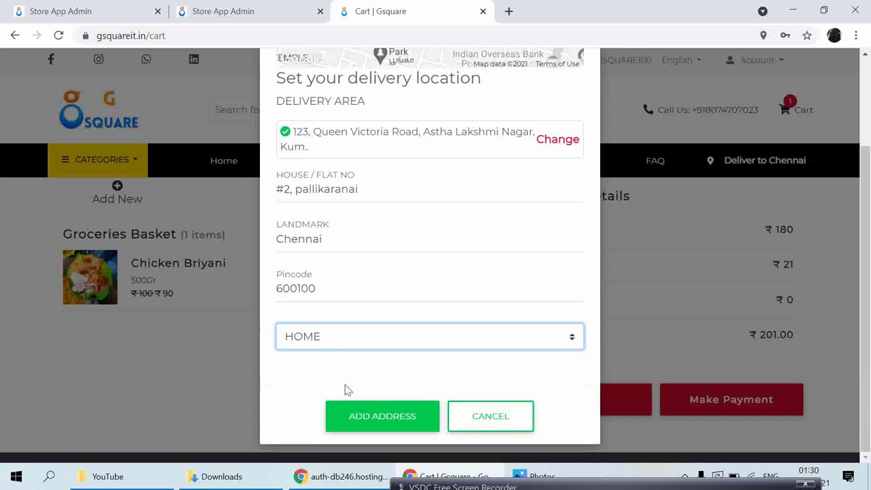
pyautogui.click(382, 417)
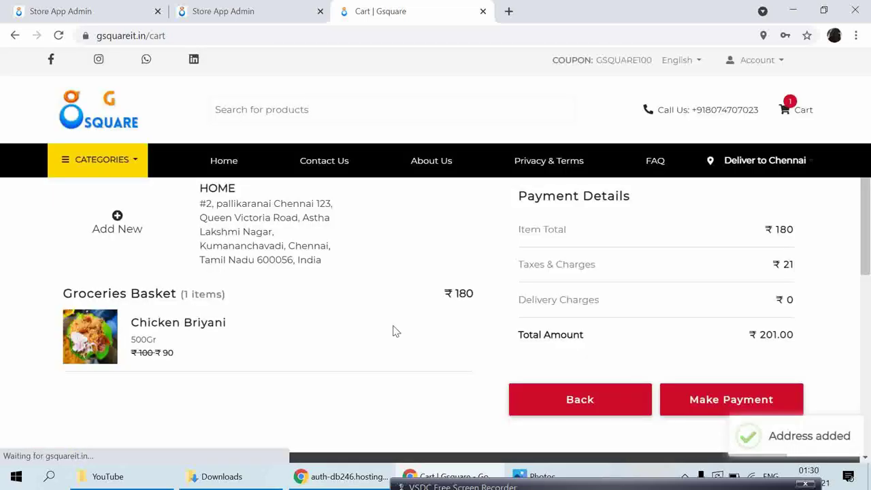
pyautogui.click(234, 221)
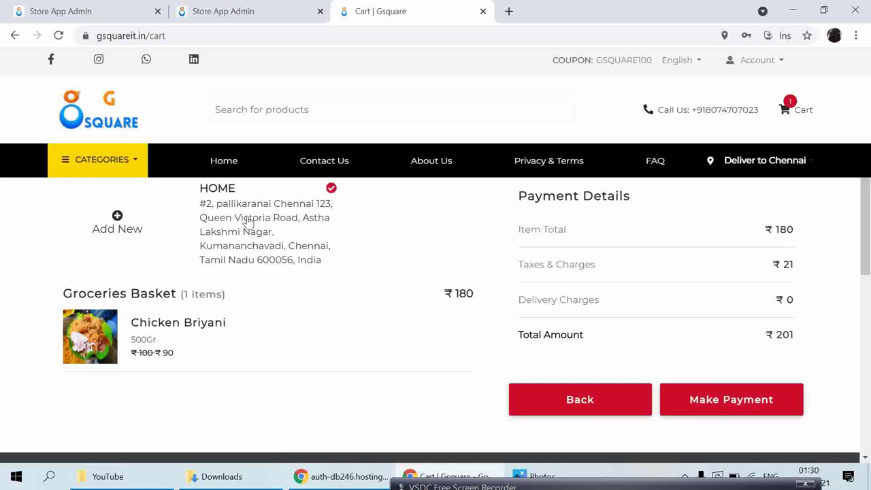
pyautogui.scroll(-2, 371, 255)
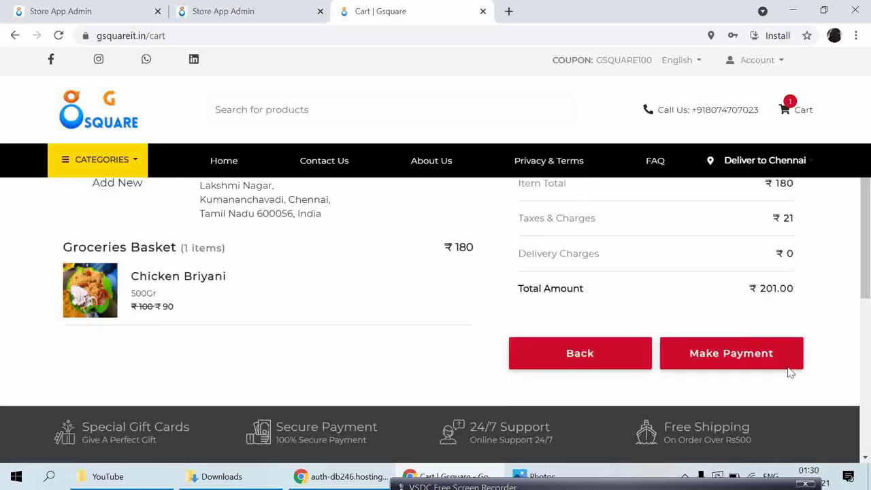
pyautogui.scroll(2, 787, 373)
# Proceed to payment, decline saving the password, and highlight the ₹180, ₹21 and ₹0 charges
pyautogui.click(748, 408)
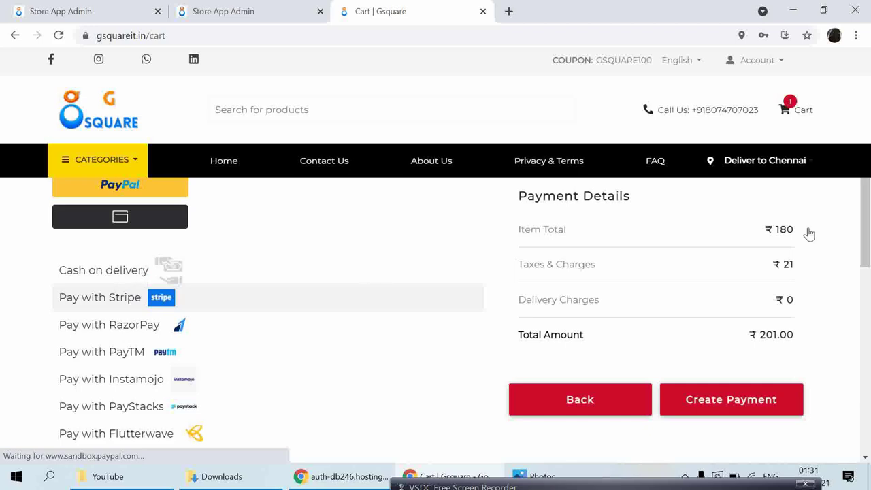
pyautogui.click(785, 288)
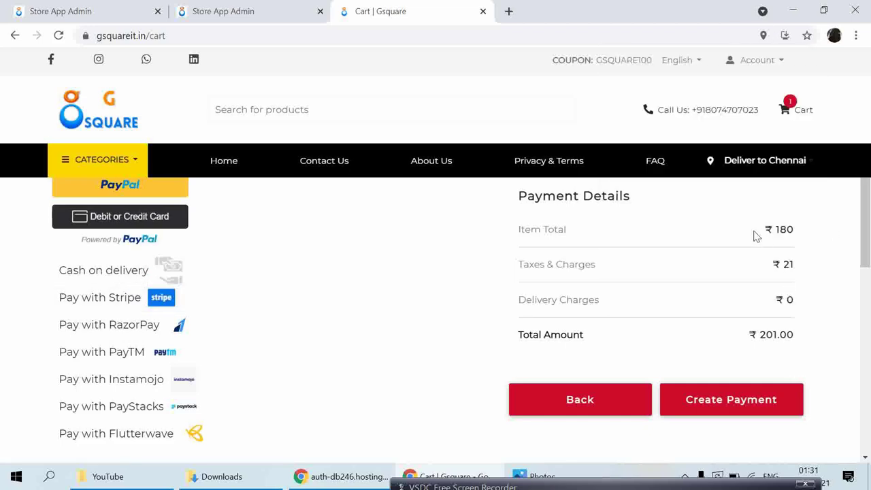
pyautogui.moveTo(755, 235); pyautogui.dragTo(807, 242)
pyautogui.moveTo(769, 272); pyautogui.dragTo(802, 272)
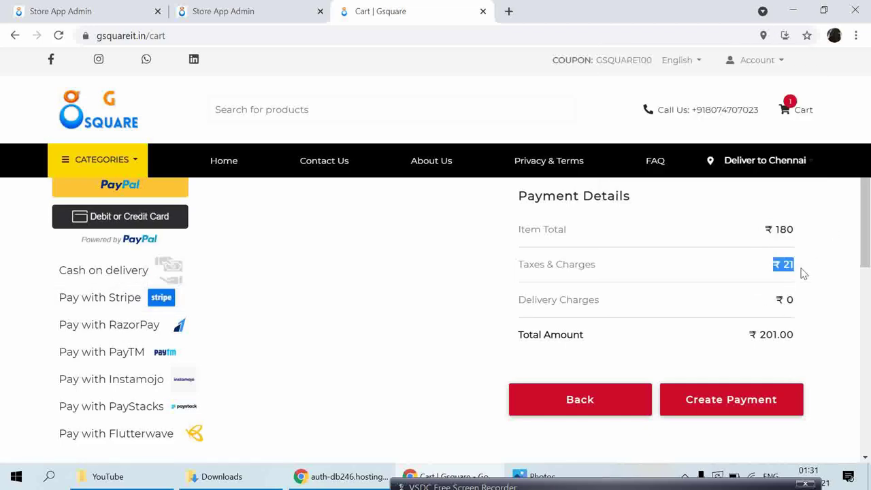
pyautogui.moveTo(768, 308); pyautogui.dragTo(802, 308)
pyautogui.click(802, 308)
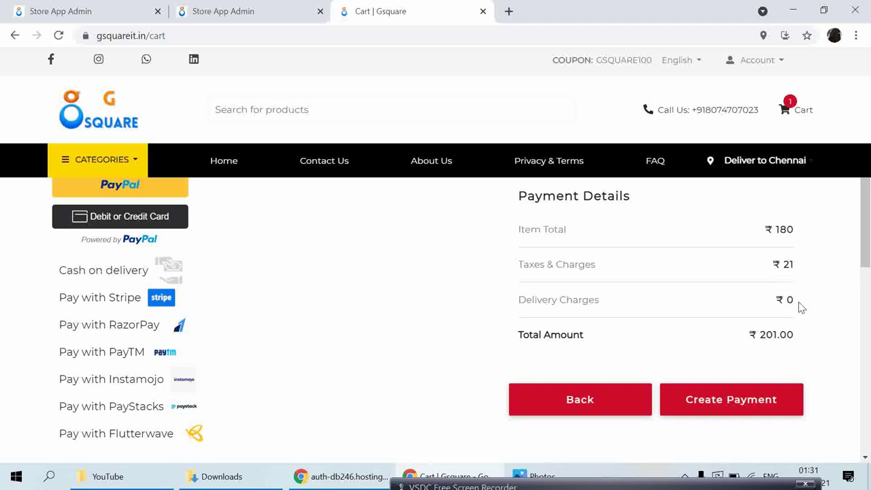
pyautogui.moveTo(779, 302); pyautogui.dragTo(799, 310)
pyautogui.click(799, 310)
pyautogui.moveTo(778, 302); pyautogui.dragTo(800, 306)
pyautogui.moveTo(771, 307); pyautogui.dragTo(809, 315)
# Scroll through the payment methods from PayPal to Flutterwave
pyautogui.scroll(-1, 739, 302)
pyautogui.scroll(1, 739, 302)
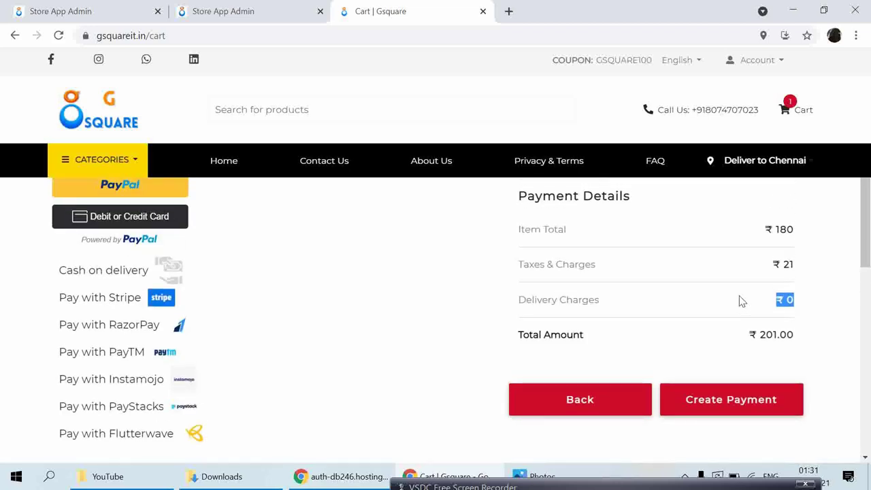
pyautogui.scroll(-1, 134, 358)
pyautogui.scroll(1, 90, 291)
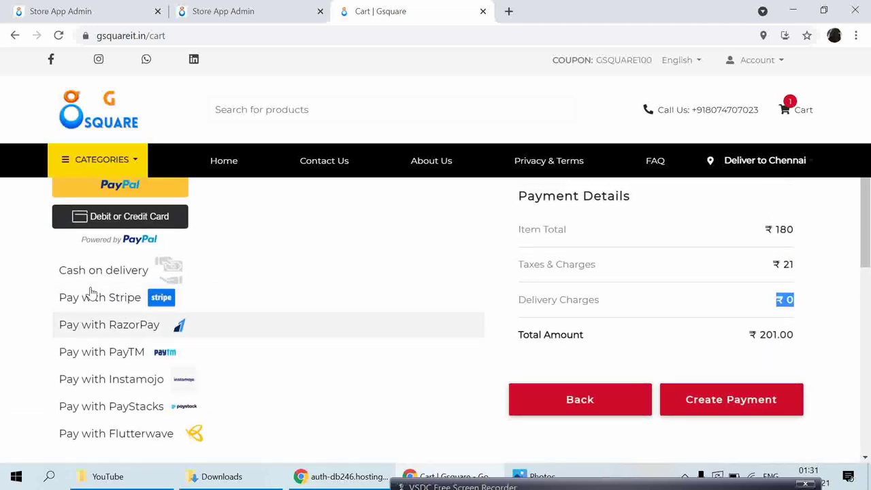
pyautogui.scroll(-1, 116, 313)
pyautogui.scroll(1, 119, 353)
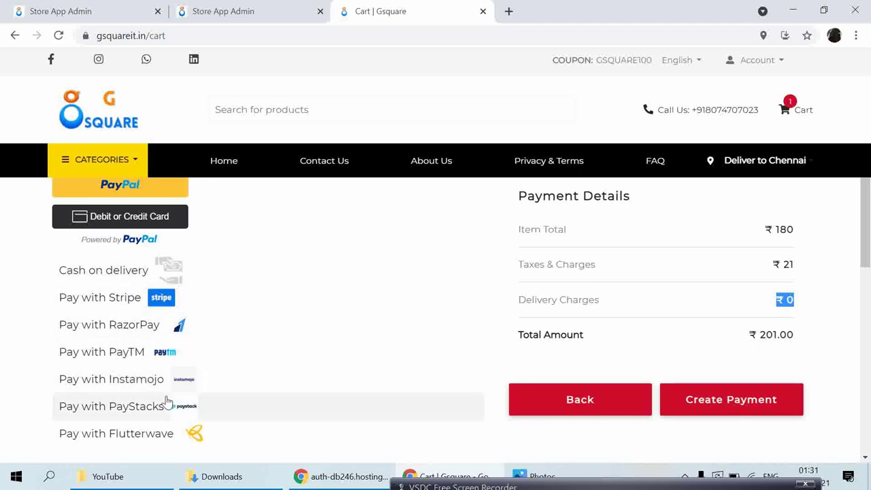
pyautogui.scroll(-1, 156, 401)
pyautogui.scroll(1, 136, 361)
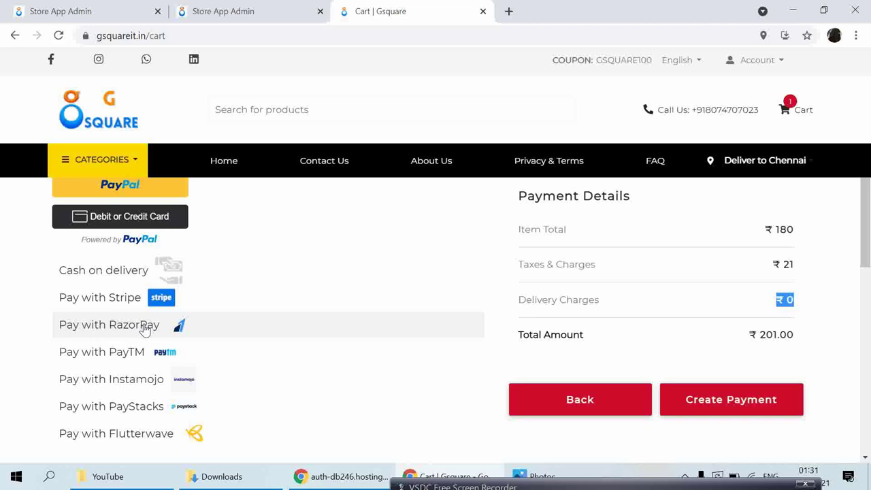
# Place the ₹201.00 Chicken Briyani order using cash on delivery
pyautogui.scroll(-1, 664, 311)
pyautogui.scroll(1, 757, 378)
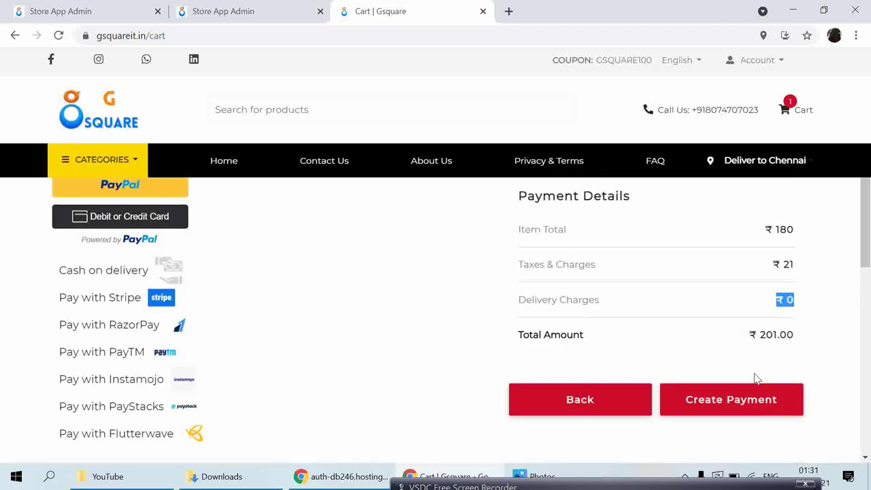
pyautogui.click(115, 273)
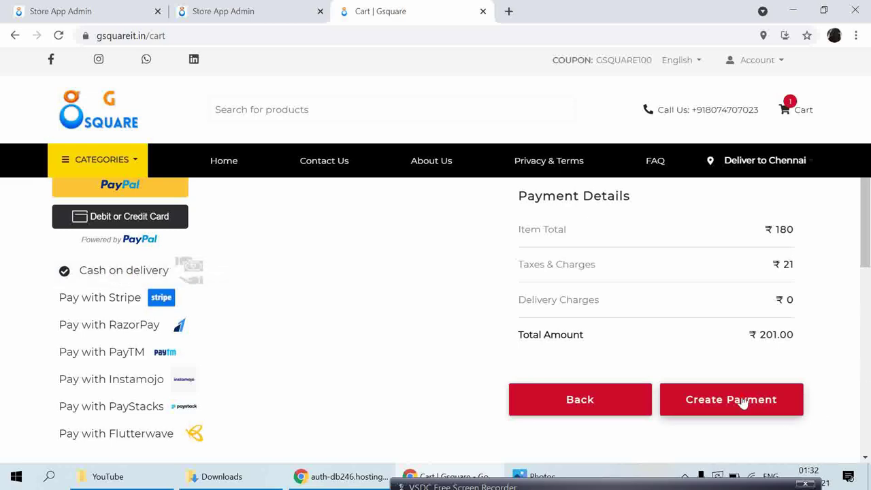
pyautogui.click(743, 401)
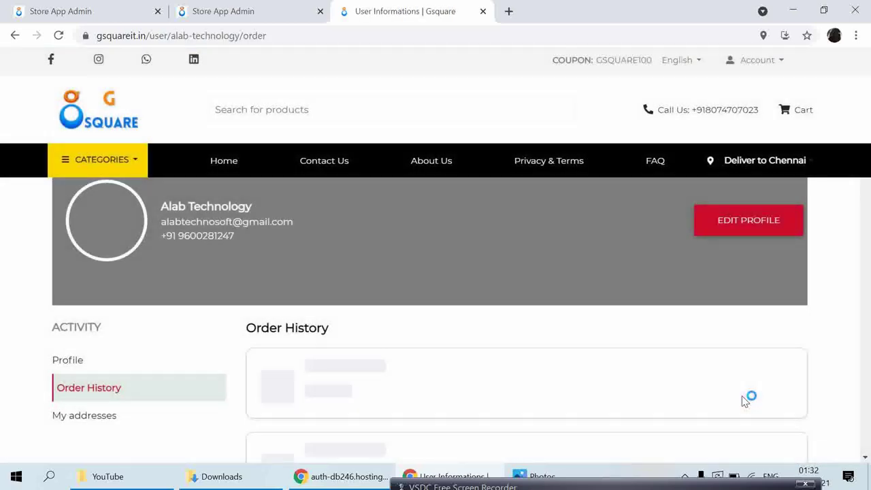
# Review the placed order's full details, then return to the storefront home page
pyautogui.scroll(-3, 460, 297)
pyautogui.scroll(1, 458, 305)
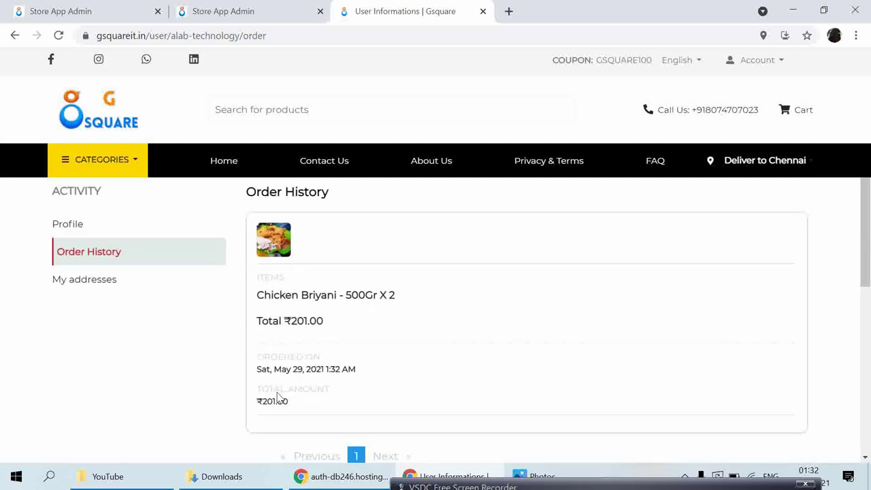
pyautogui.moveTo(291, 407); pyautogui.dragTo(249, 404)
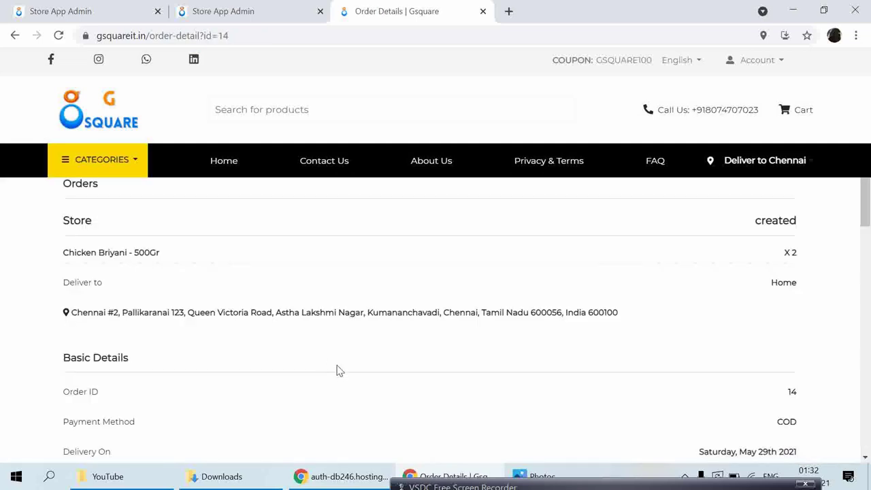
pyautogui.scroll(-6, 347, 371)
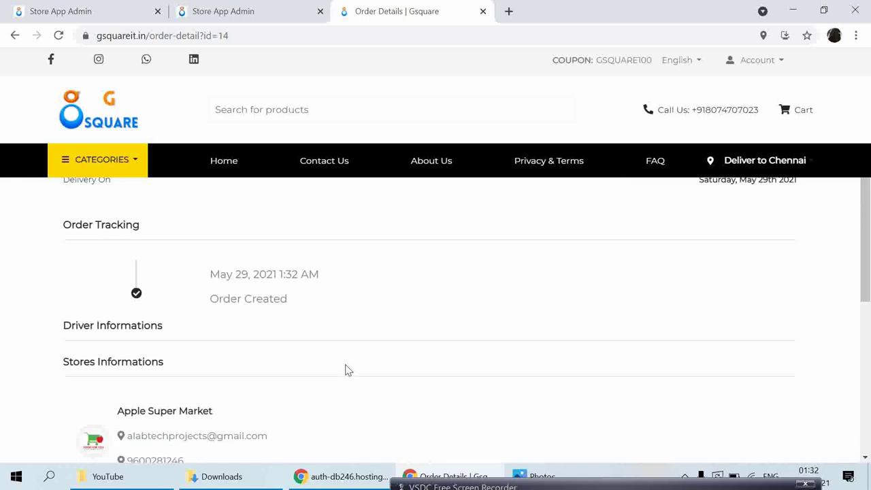
pyautogui.scroll(6, 347, 370)
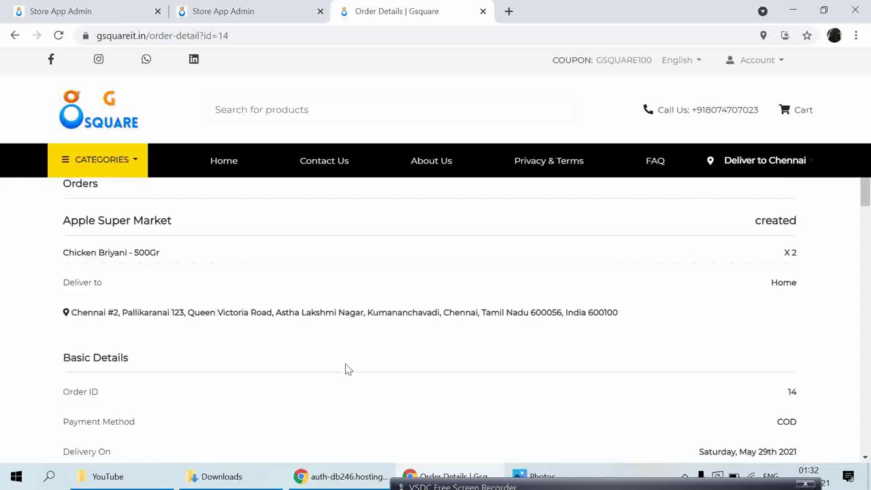
pyautogui.click(231, 165)
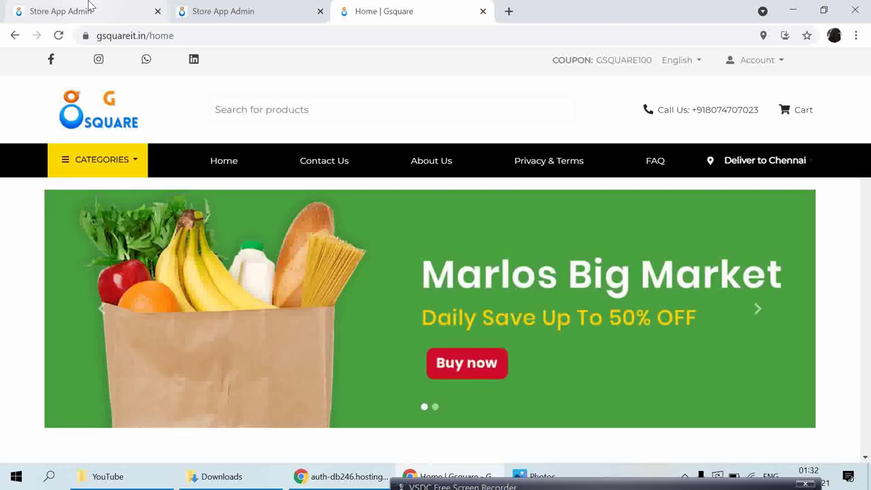
# Open the admin Dashboard and look at the newest recent order's customer
pyautogui.click(79, 8)
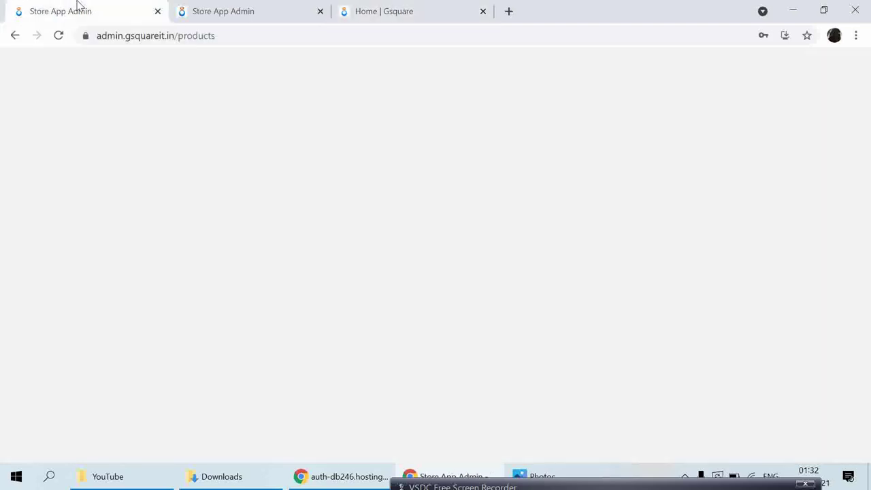
pyautogui.scroll(2, 162, 245)
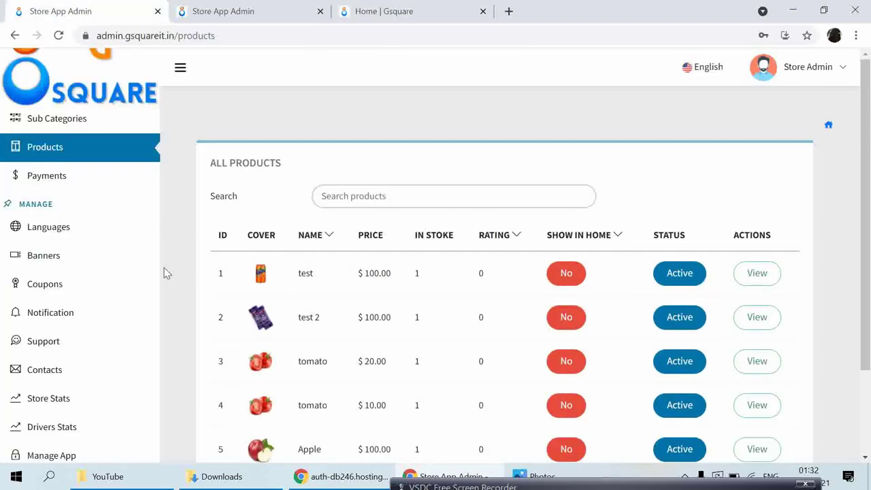
pyautogui.scroll(3, 75, 204)
pyautogui.click(81, 126)
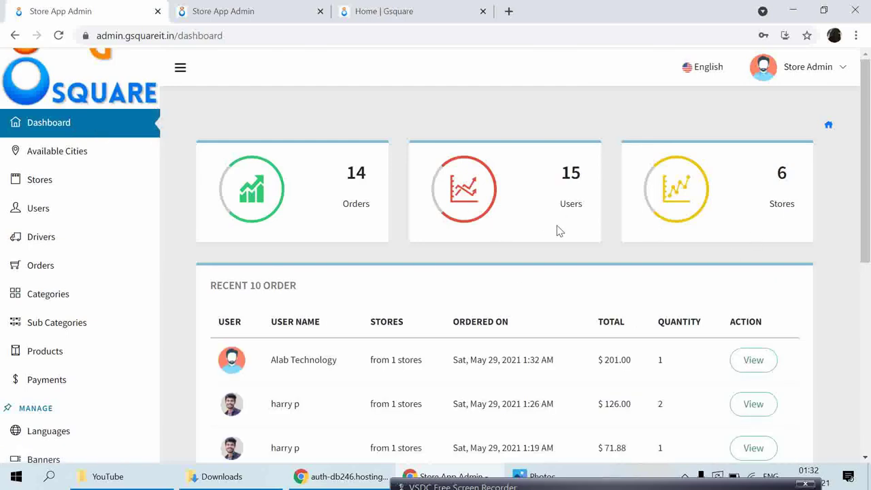
pyautogui.scroll(-2, 557, 225)
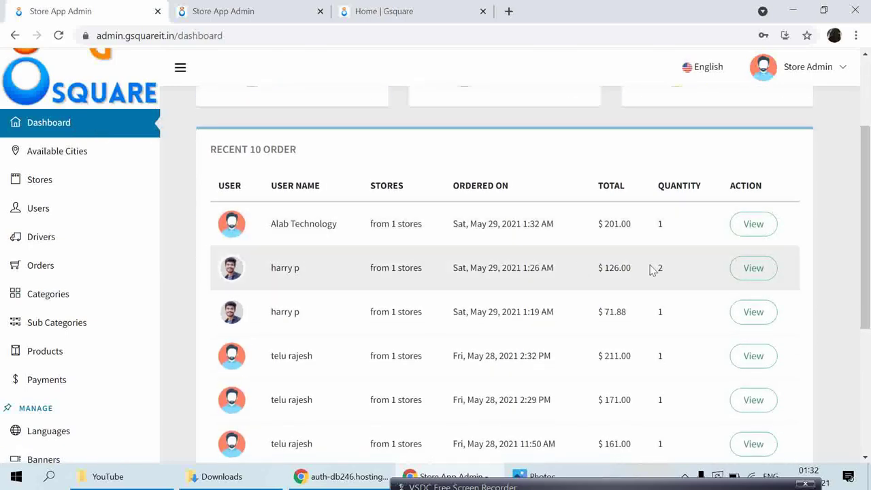
pyautogui.moveTo(275, 225); pyautogui.dragTo(338, 234)
pyautogui.click(367, 244)
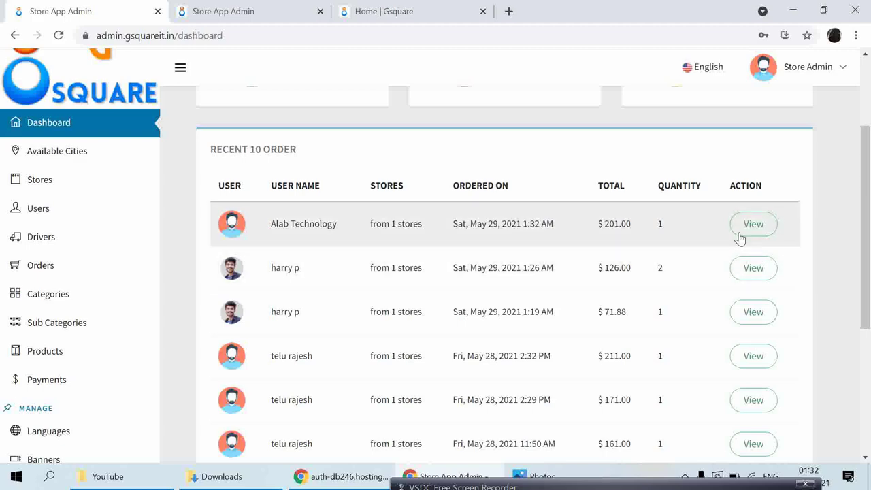
# Inspect order 14's details, noting the store Apple Super Market and its phone number
pyautogui.click(746, 233)
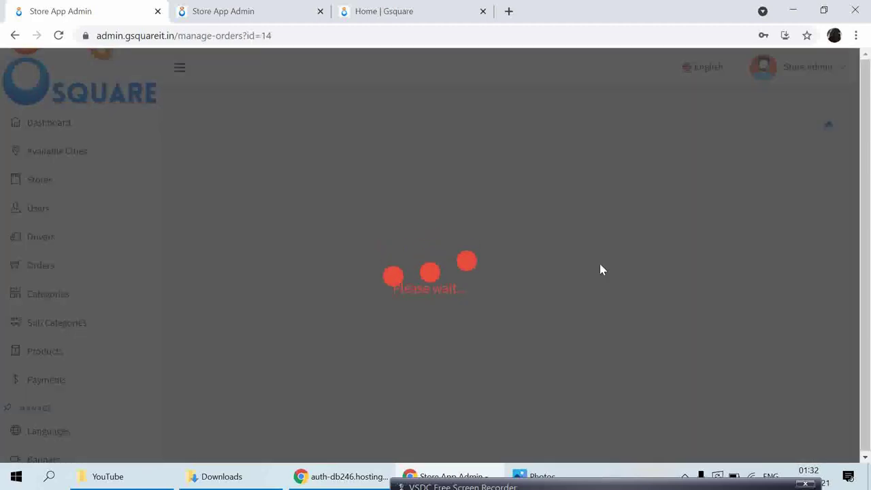
pyautogui.scroll(-3, 602, 267)
pyautogui.scroll(-2, 601, 268)
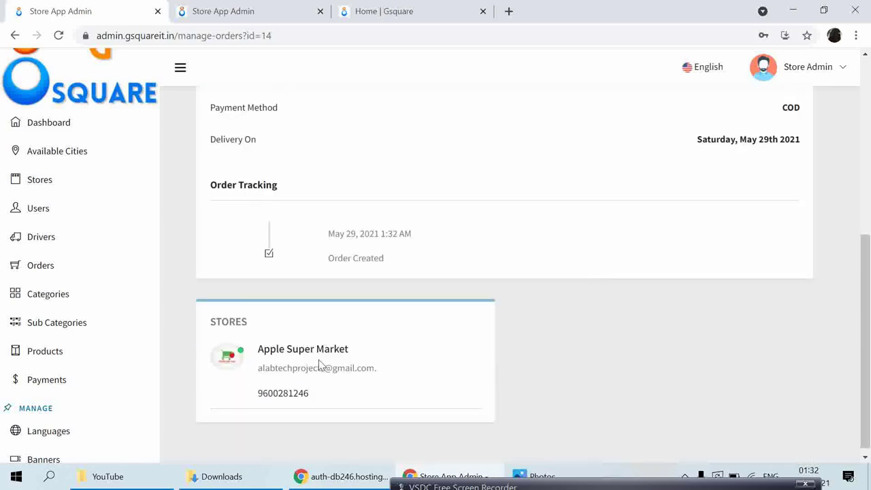
pyautogui.moveTo(361, 353); pyautogui.dragTo(258, 355)
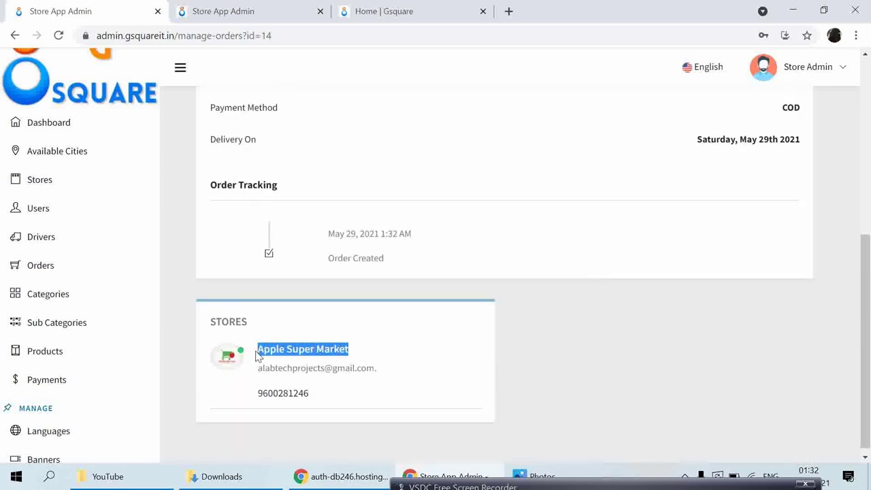
pyautogui.scroll(1, 327, 356)
pyautogui.scroll(-1, 344, 355)
pyautogui.click(330, 393)
pyautogui.scroll(5, 331, 391)
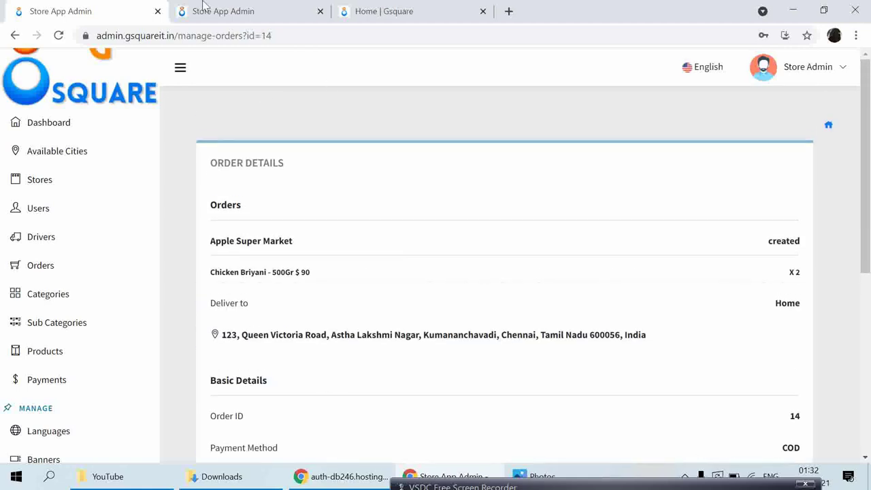
pyautogui.scroll(-5, 310, 286)
pyautogui.moveTo(308, 384); pyautogui.dragTo(262, 389)
pyautogui.scroll(3, 333, 422)
pyautogui.scroll(-3, 326, 408)
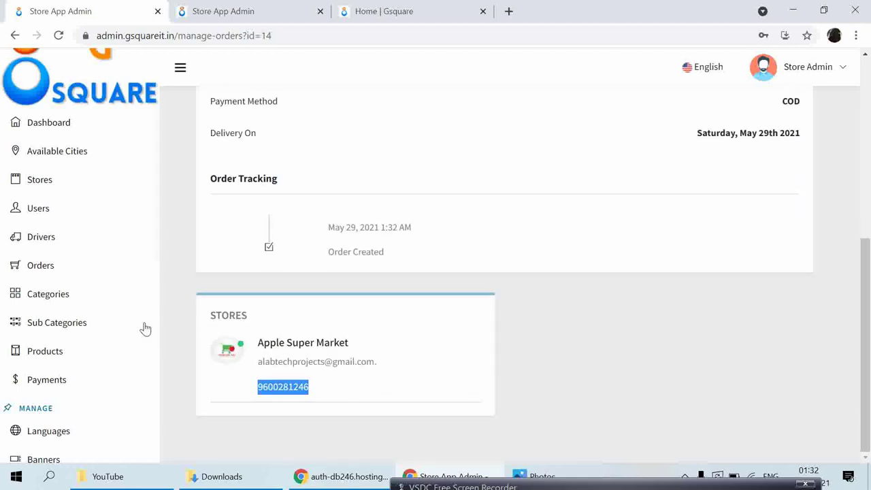
pyautogui.click(220, 11)
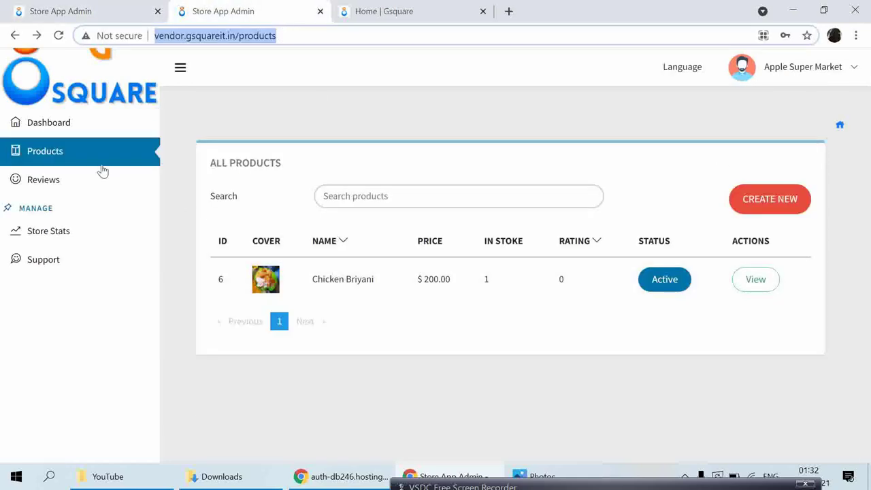
# Find order 14 on the vendor Dashboard and open its details, leaving the status unchanged
pyautogui.click(72, 133)
pyautogui.click(320, 34)
pyautogui.click(344, 37)
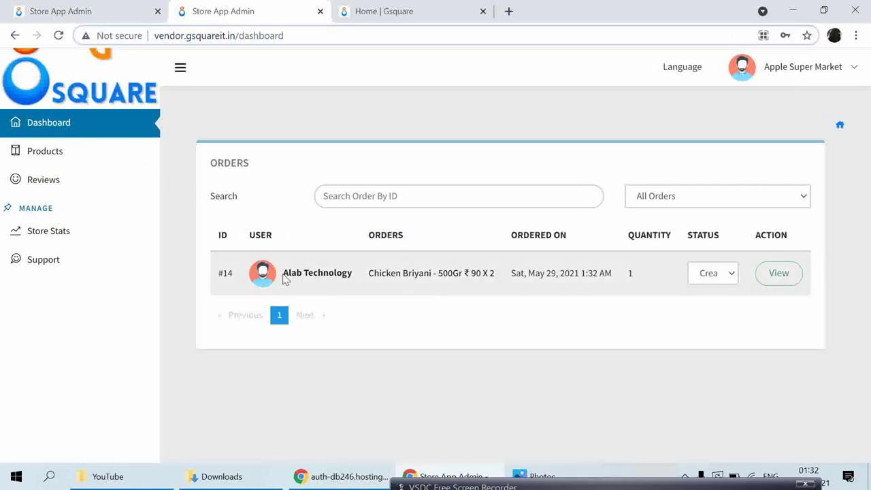
pyautogui.moveTo(284, 279); pyautogui.dragTo(531, 284)
pyautogui.click(531, 284)
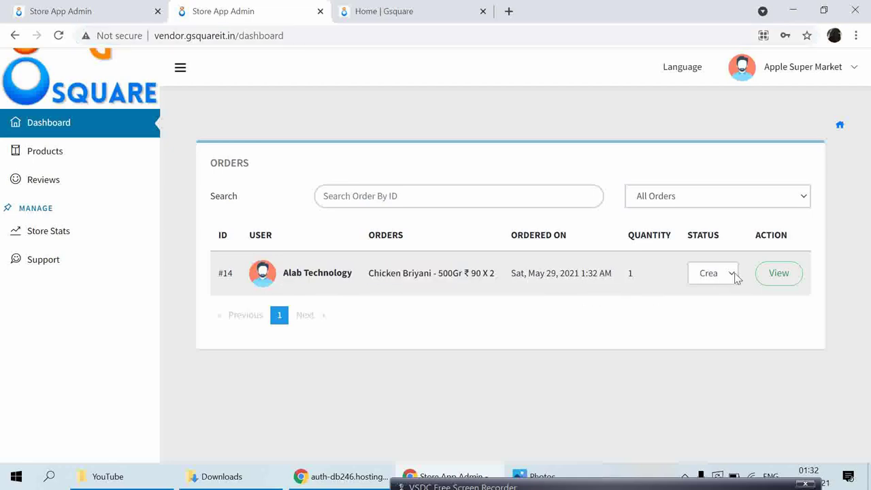
pyautogui.click(728, 272)
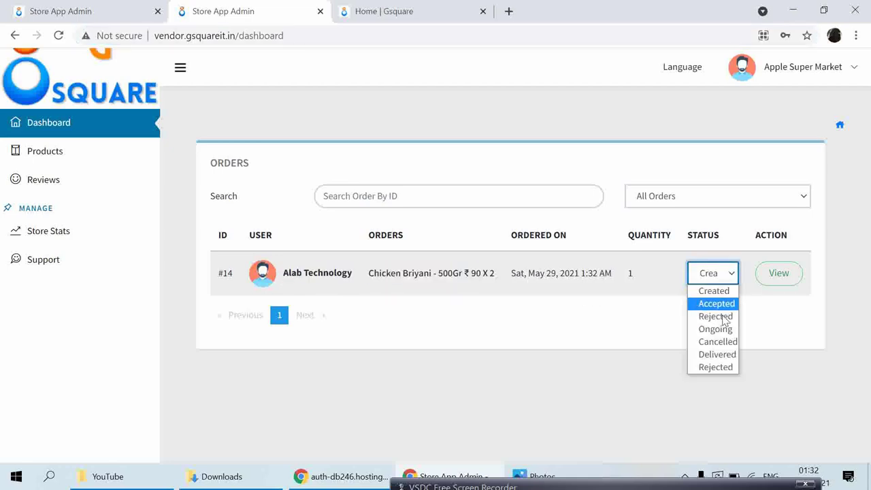
pyautogui.click(657, 317)
pyautogui.click(771, 276)
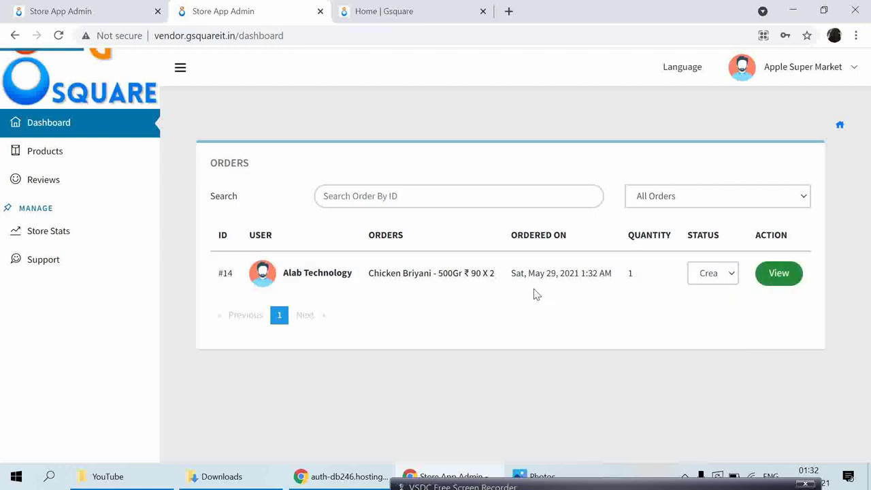
# Accept order 14 and save the available delivery driver as its assignee
pyautogui.scroll(-5, 546, 318)
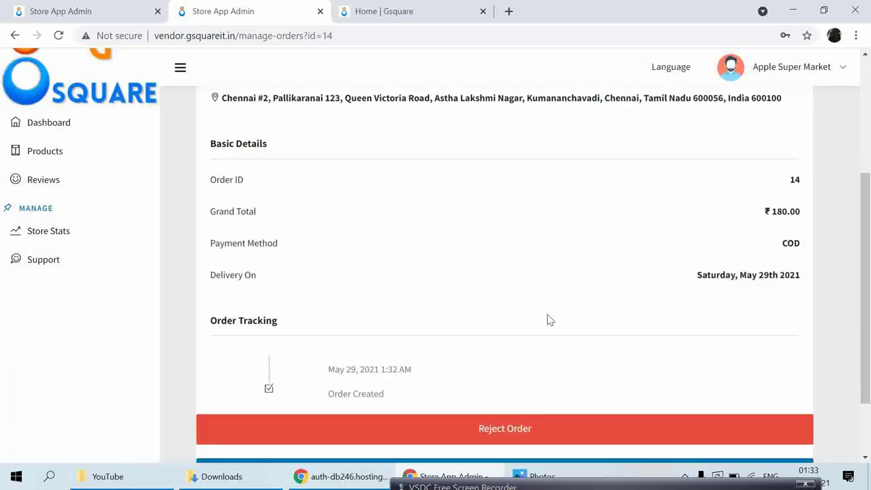
pyautogui.scroll(3, 547, 318)
pyautogui.scroll(1, 549, 320)
pyautogui.scroll(-4, 549, 320)
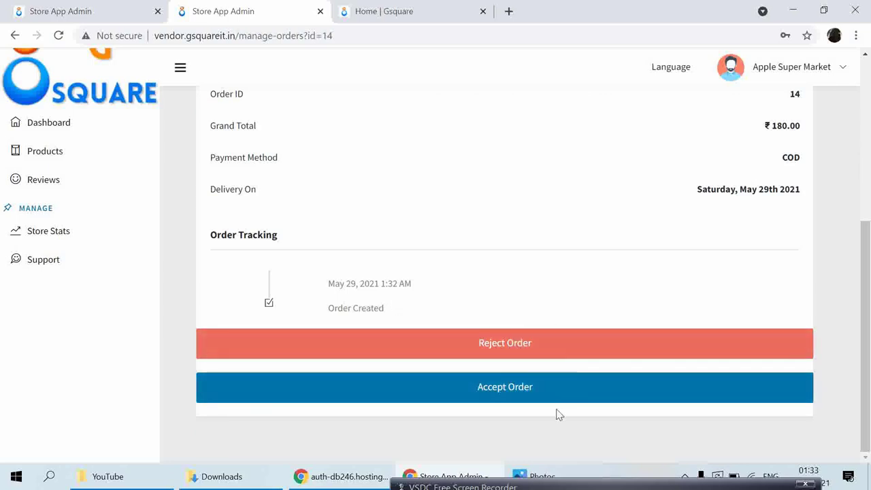
pyautogui.click(528, 387)
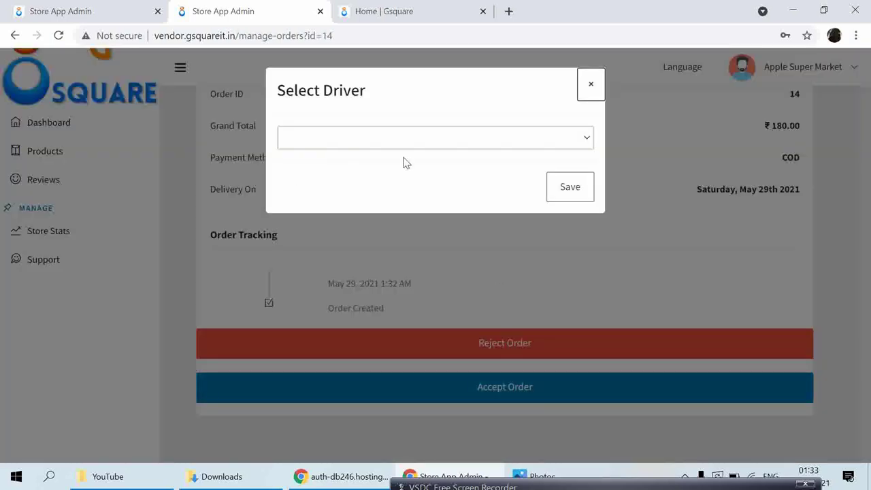
pyautogui.click(460, 140)
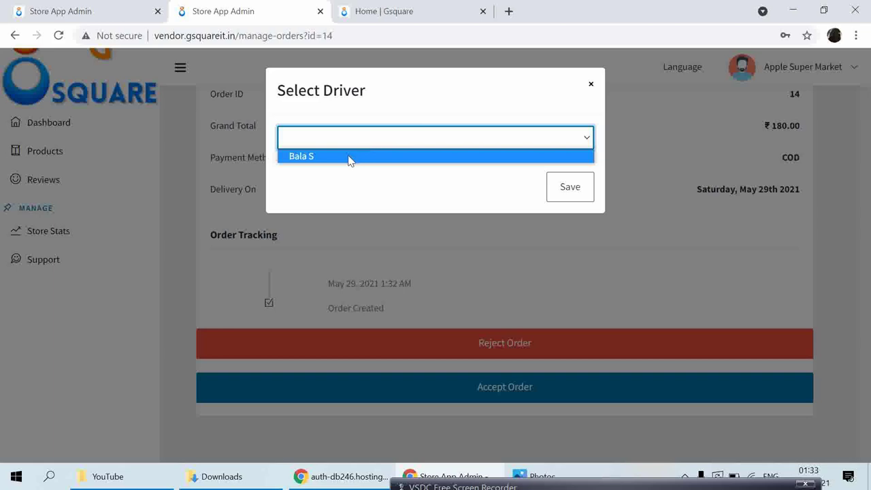
pyautogui.click(348, 157)
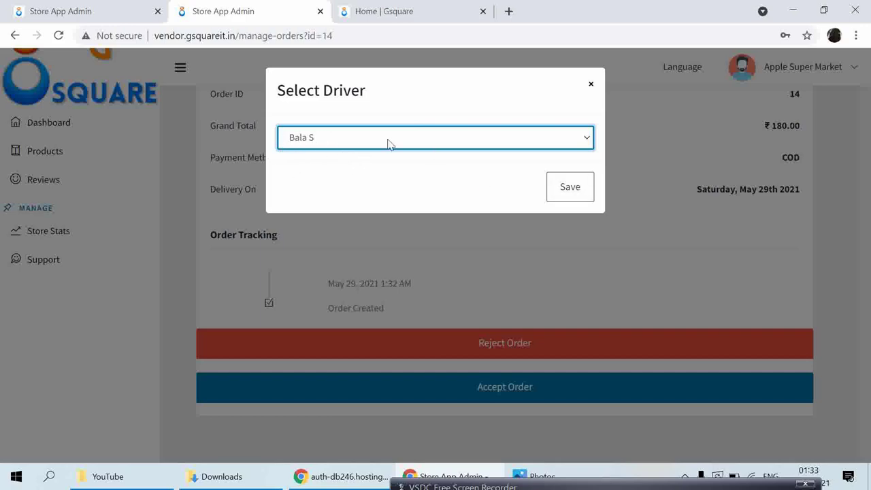
pyautogui.click(570, 187)
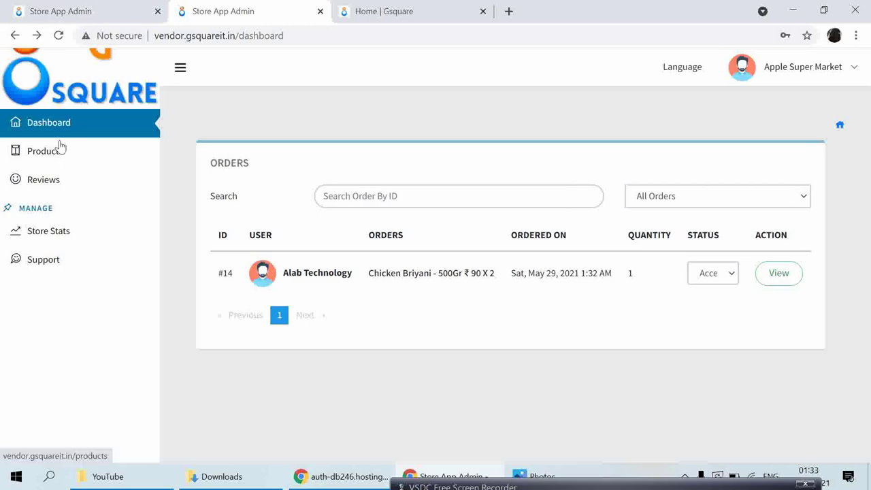
# Reopen order 14's details to recheck it after the driver assignment
pyautogui.click(782, 273)
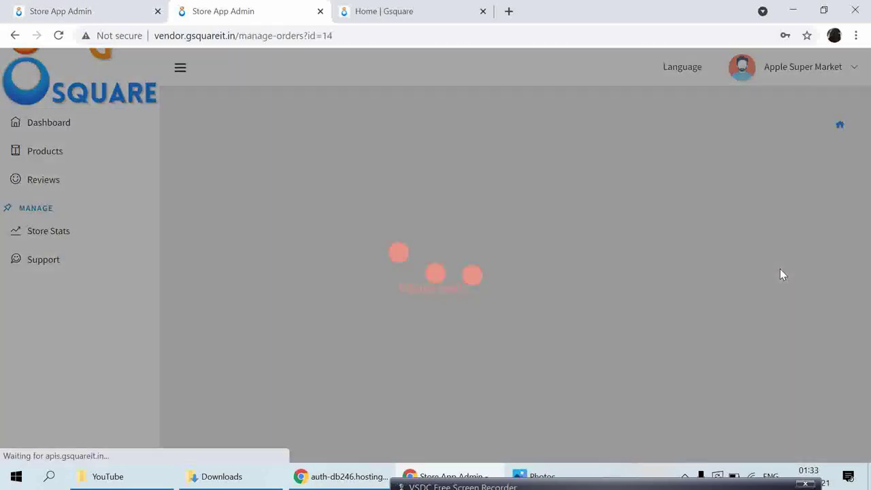
pyautogui.scroll(-3, 765, 367)
pyautogui.scroll(-1, 680, 370)
pyautogui.scroll(1, 613, 381)
pyautogui.scroll(-1, 476, 367)
pyautogui.scroll(3, 347, 375)
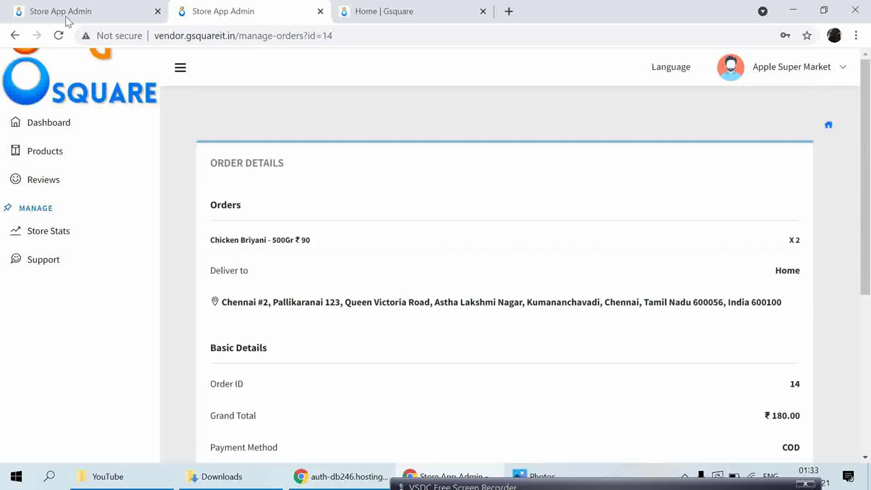
pyautogui.click(68, 5)
# Reload the admin's order 14 details page
pyautogui.scroll(5, 229, 268)
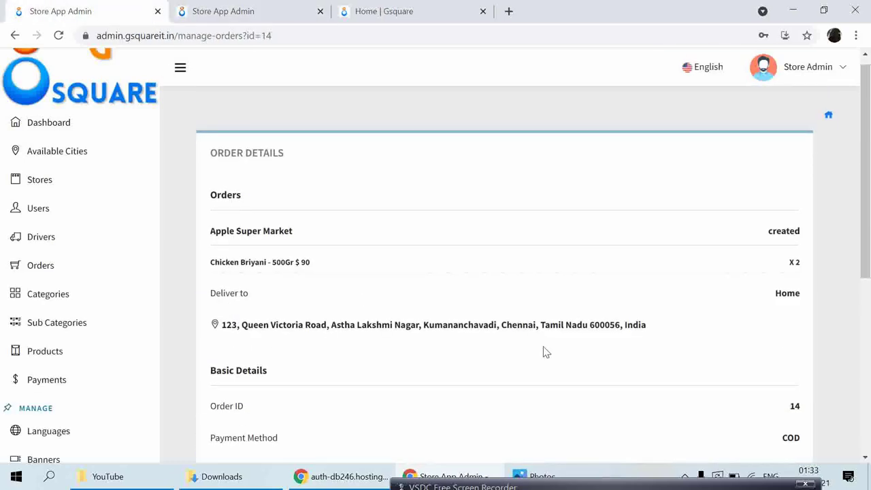
pyautogui.scroll(-5, 540, 352)
pyautogui.click(592, 317)
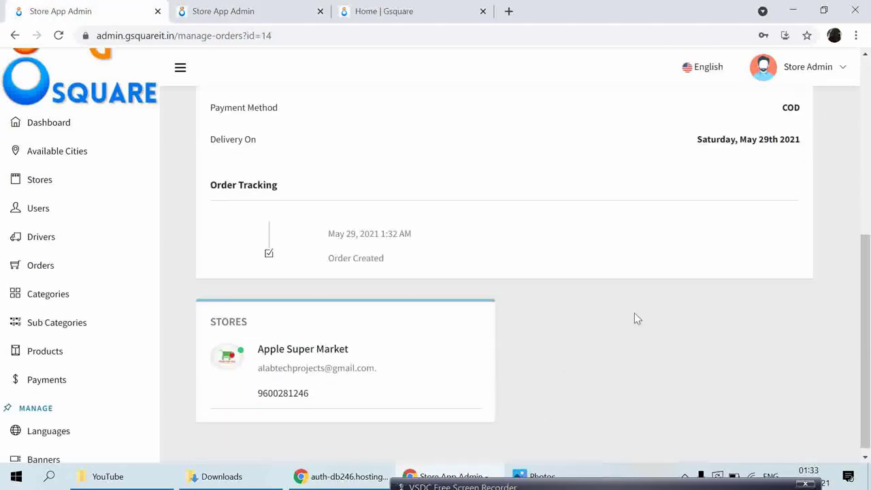
pyautogui.click(55, 38)
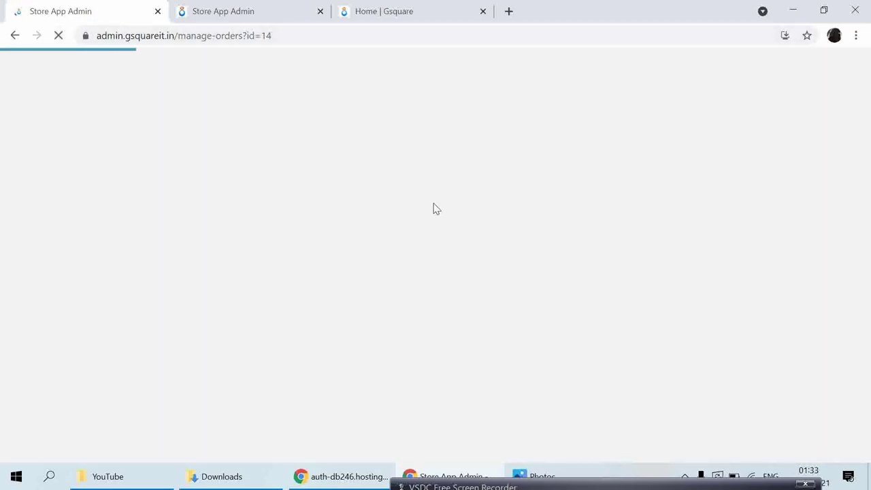
# Confirm the order now lists Apple Super Market as store and the assigned driver
pyautogui.scroll(-2, 510, 280)
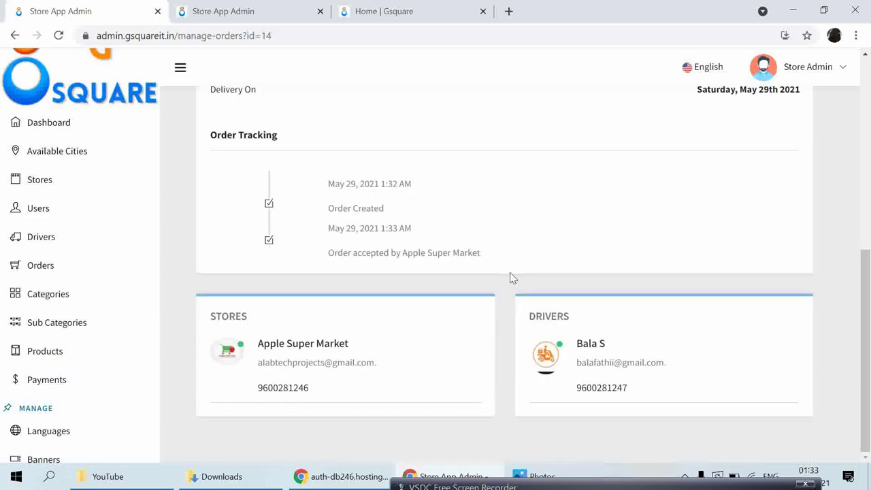
pyautogui.scroll(6, 517, 281)
pyautogui.moveTo(264, 228); pyautogui.dragTo(500, 337)
pyautogui.scroll(-6, 501, 337)
pyautogui.moveTo(356, 349); pyautogui.dragTo(261, 346)
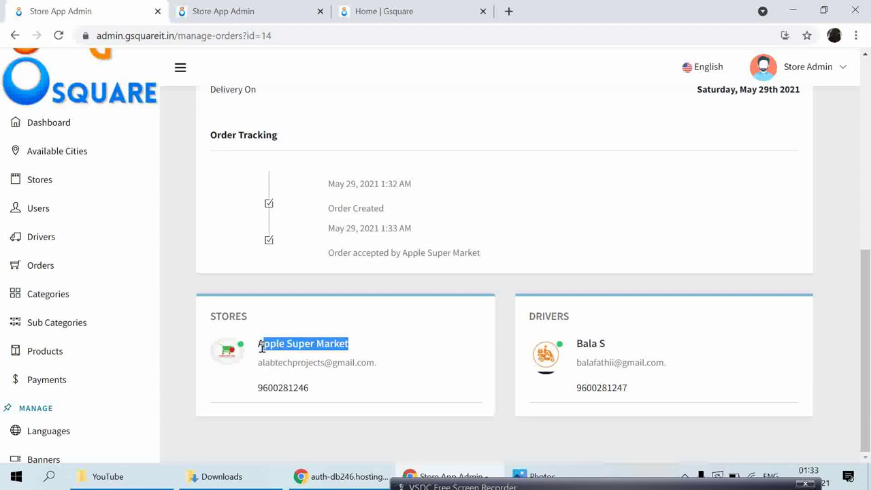
pyautogui.moveTo(616, 346); pyautogui.dragTo(578, 344)
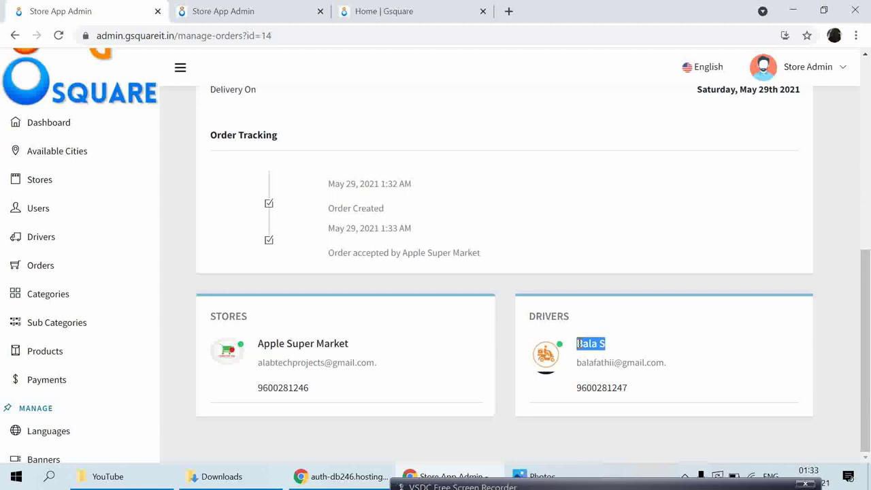
pyautogui.scroll(6, 538, 320)
pyautogui.scroll(-3, 85, 275)
pyautogui.scroll(3, 85, 274)
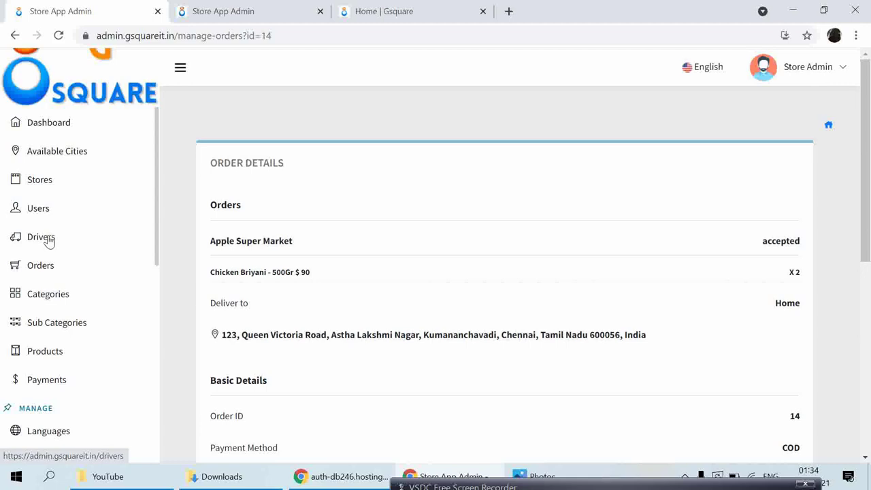
# Browse the Categories, Sub Categories and Products lists, ending on the Payments list
pyautogui.click(46, 300)
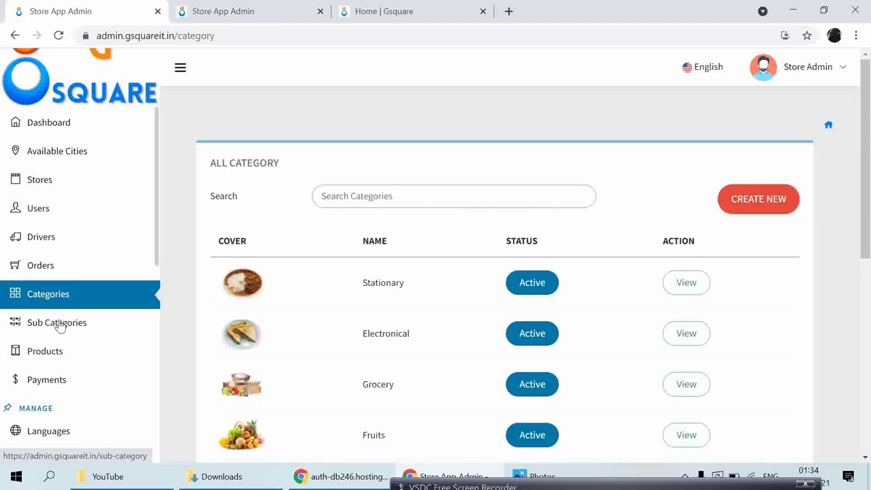
pyautogui.click(59, 324)
pyautogui.scroll(-2, 59, 325)
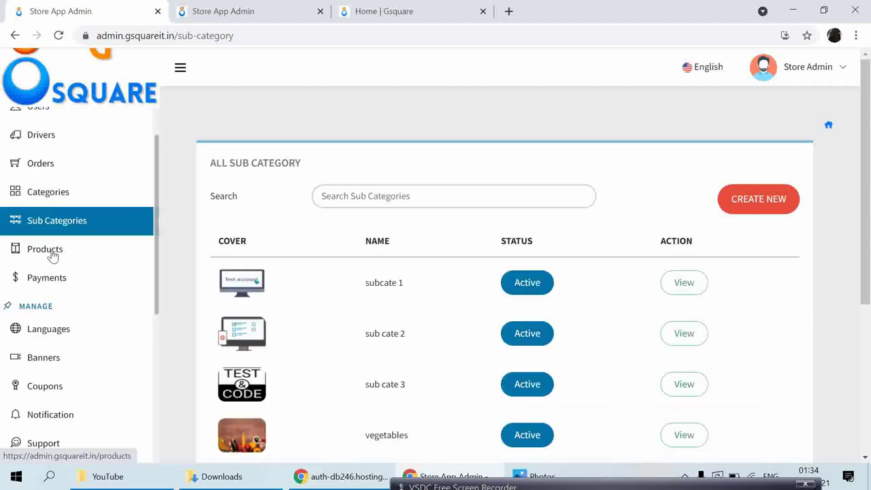
pyautogui.click(52, 252)
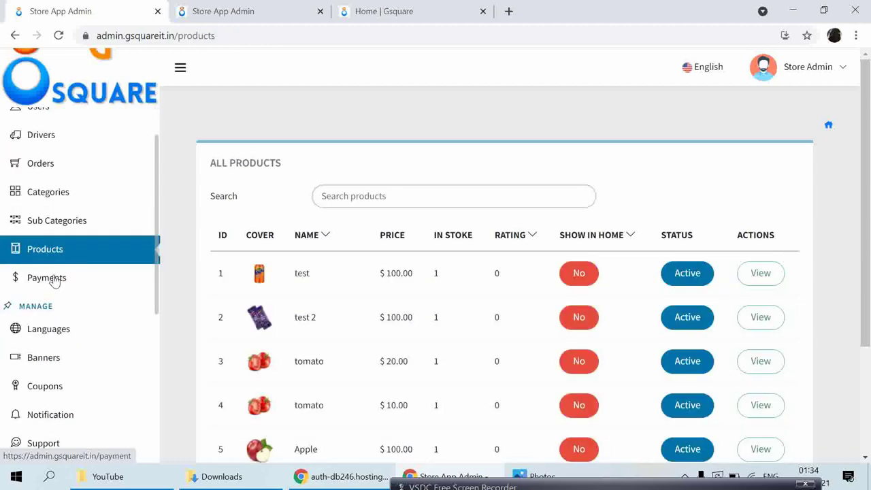
pyautogui.click(56, 286)
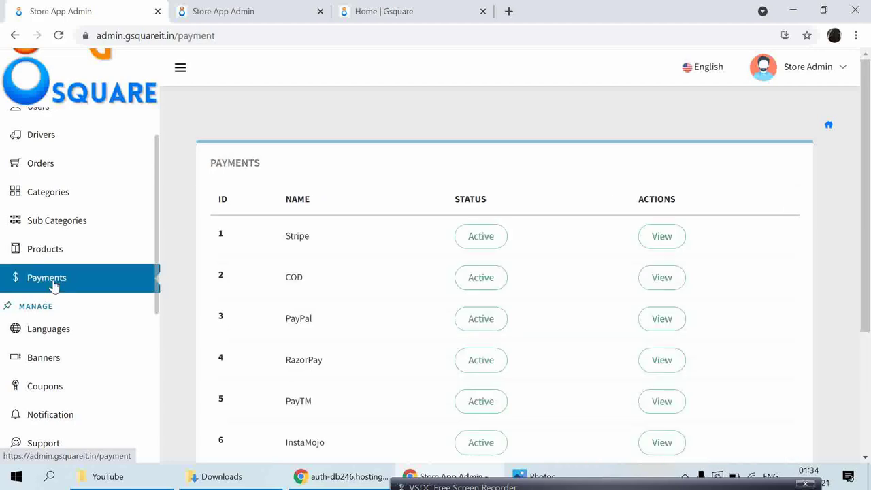
pyautogui.scroll(-2, 129, 287)
pyautogui.scroll(-3, 357, 306)
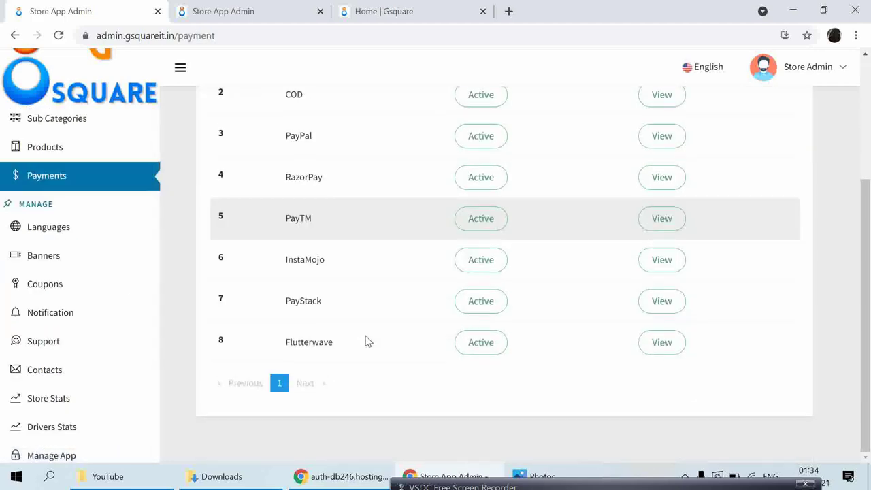
pyautogui.scroll(2, 277, 357)
pyautogui.scroll(-2, 310, 289)
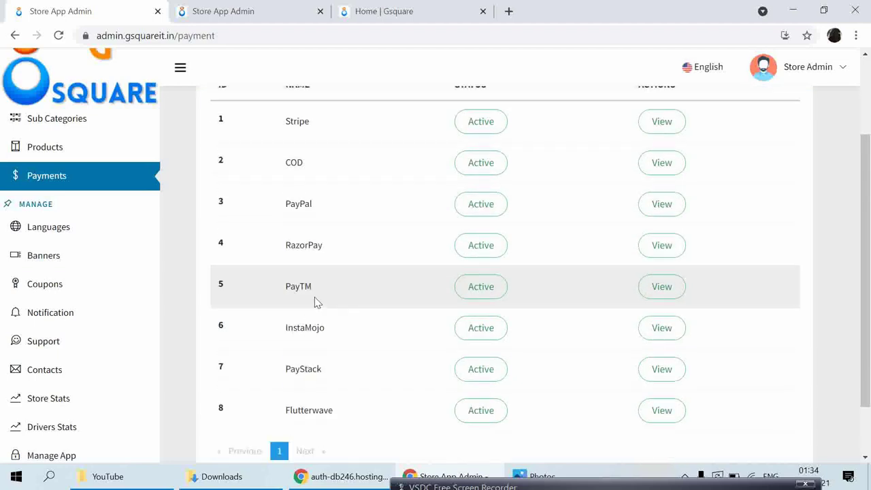
pyautogui.scroll(1, 327, 327)
pyautogui.scroll(1, 347, 218)
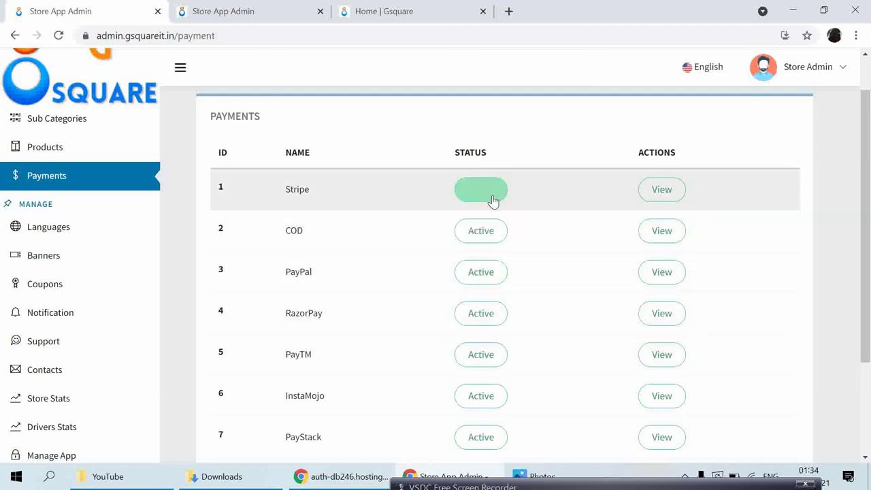
# Deactivate the Stripe payment method, confirming the prompt with Yes
pyautogui.click(493, 200)
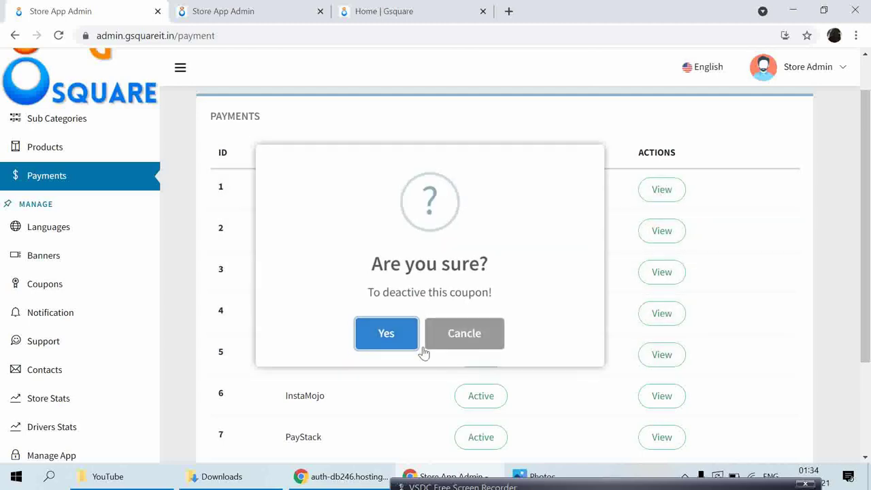
pyautogui.click(462, 334)
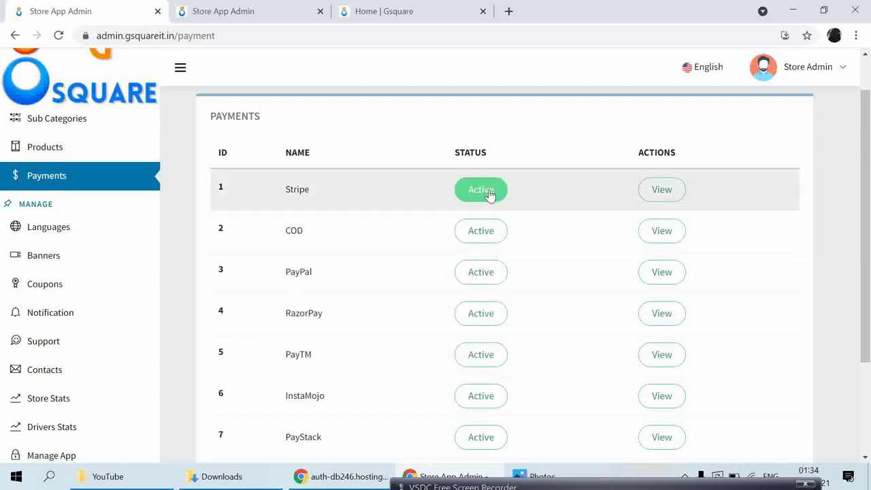
pyautogui.click(494, 198)
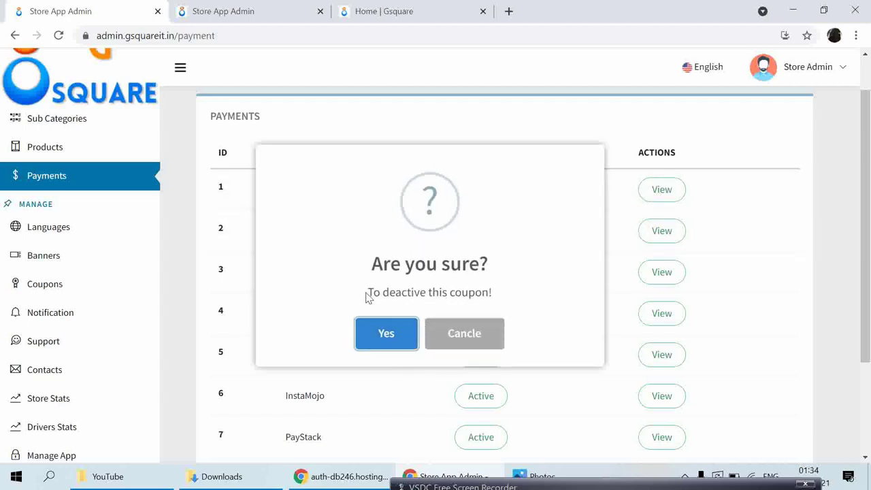
pyautogui.moveTo(366, 294); pyautogui.dragTo(481, 292)
pyautogui.click(384, 336)
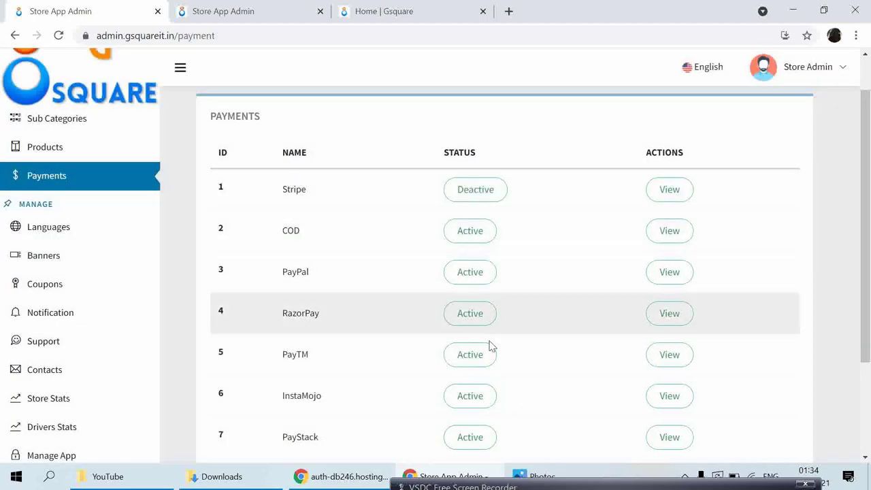
pyautogui.scroll(-1, 384, 246)
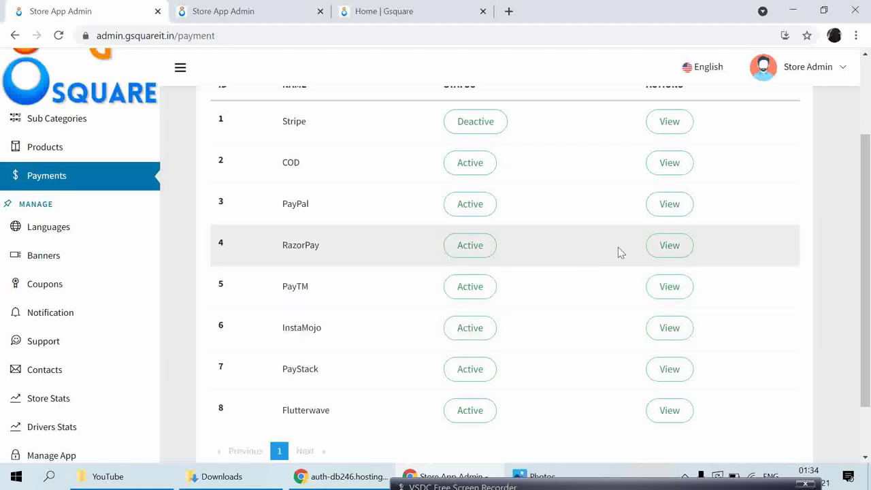
pyautogui.click(661, 249)
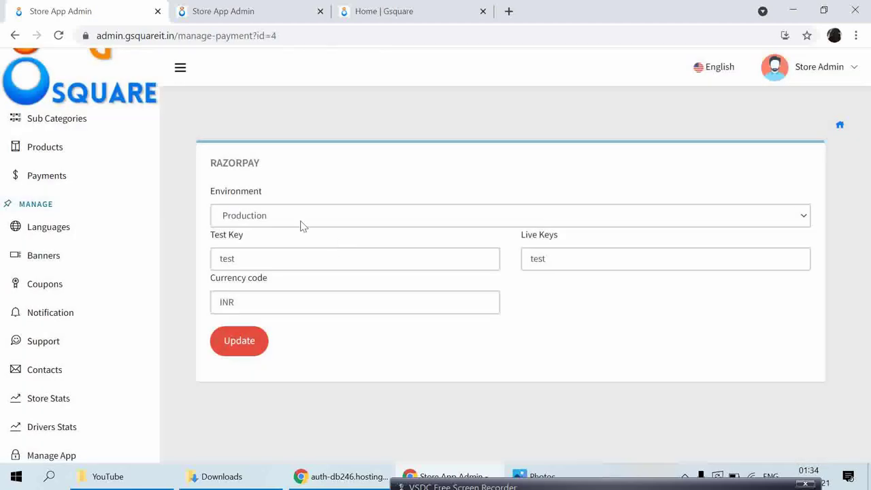
# Save RazorPay with Environment kept on Production and currency INR
pyautogui.click(284, 216)
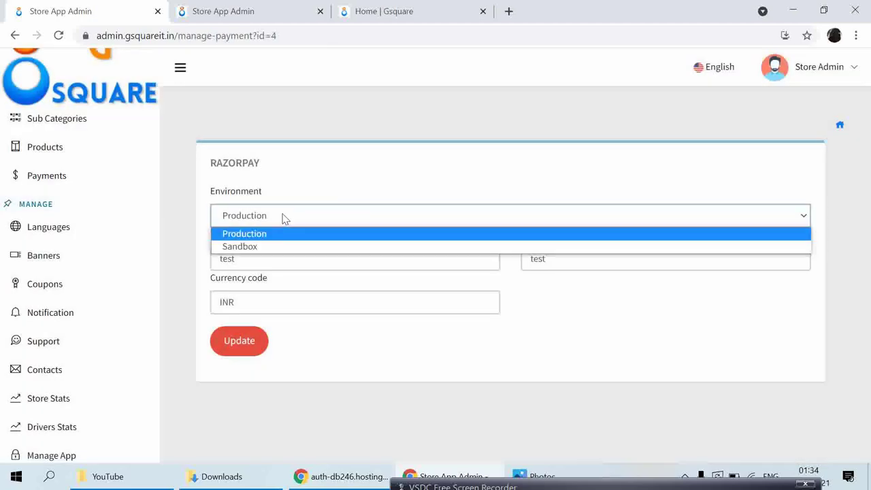
pyautogui.click(264, 234)
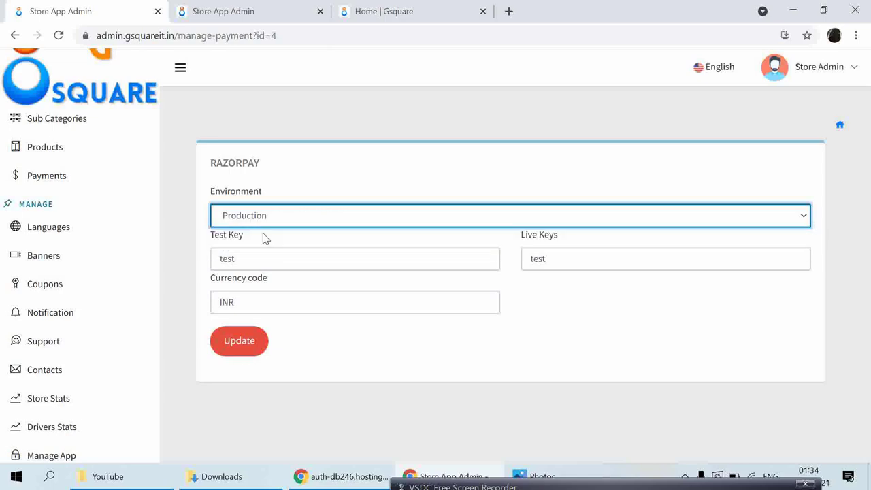
pyautogui.click(264, 257)
pyautogui.moveTo(265, 258); pyautogui.dragTo(223, 253)
pyautogui.moveTo(605, 250); pyautogui.dragTo(258, 243)
pyautogui.click(553, 261)
pyautogui.click(250, 219)
pyautogui.click(551, 263)
pyautogui.moveTo(551, 264); pyautogui.dragTo(488, 260)
pyautogui.moveTo(234, 308); pyautogui.dragTo(191, 306)
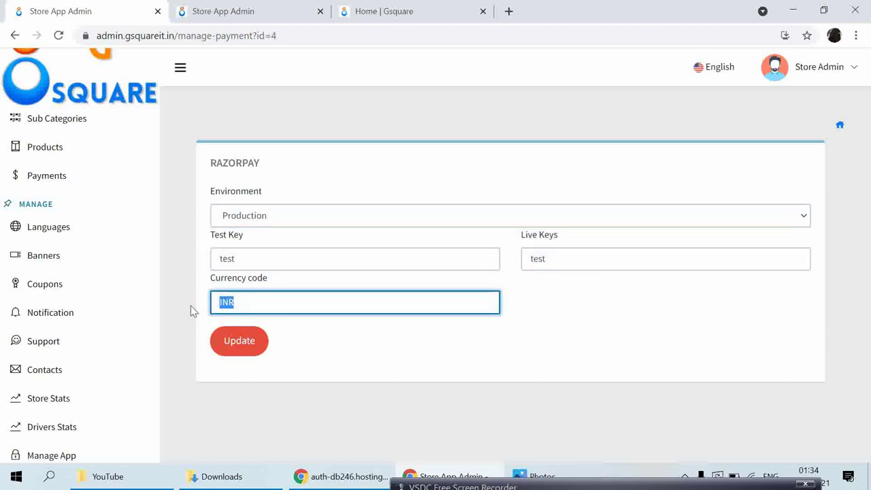
pyautogui.click(240, 352)
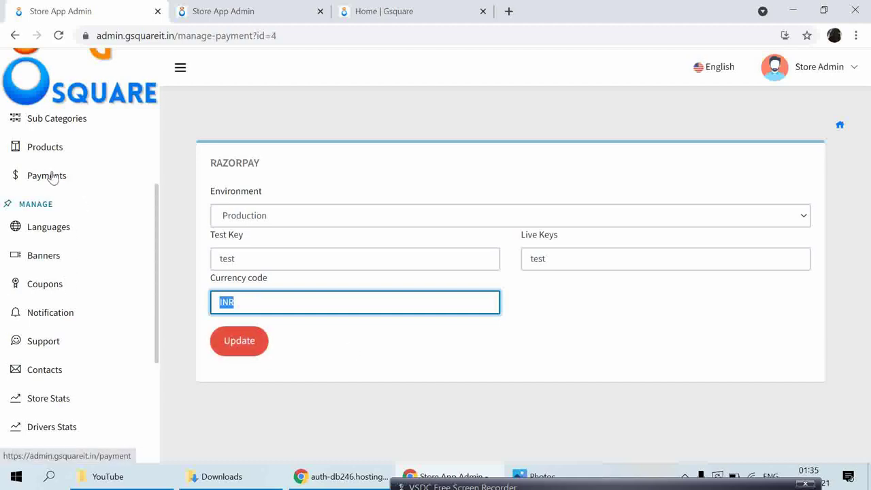
pyautogui.click(49, 235)
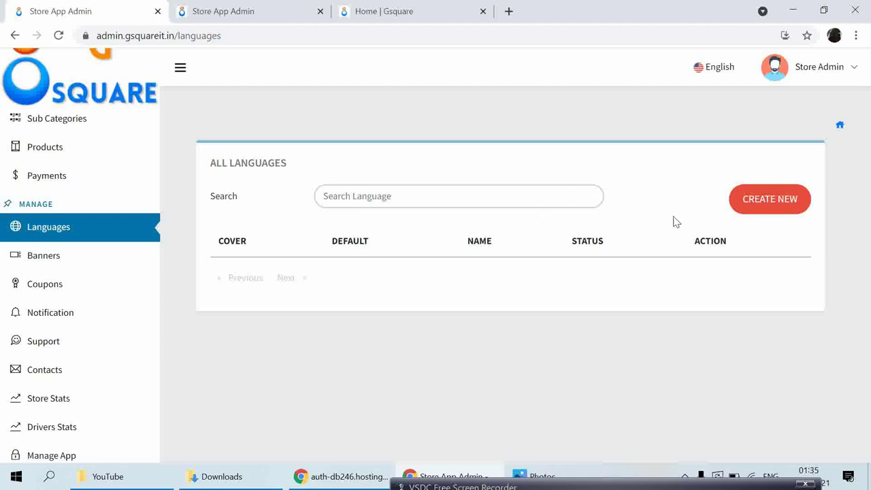
# Open the CREATE NEW language form and check its Positions options, keeping Left to Right
pyautogui.click(765, 208)
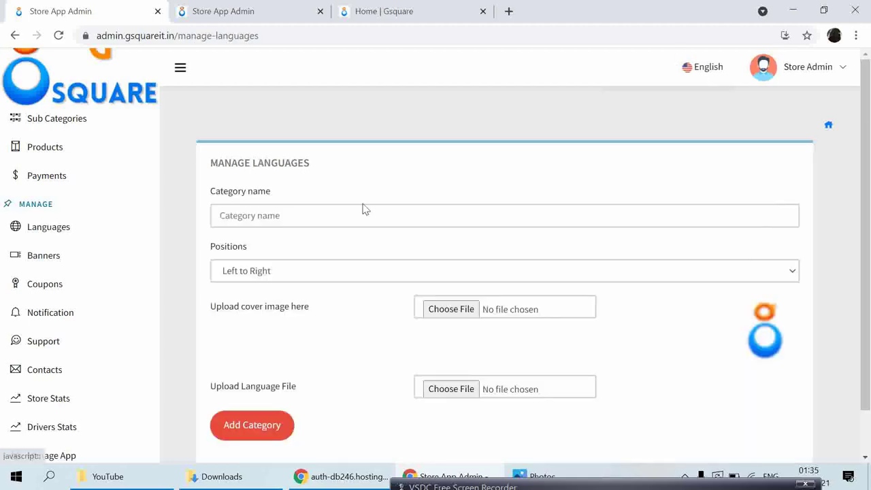
pyautogui.click(255, 216)
pyautogui.scroll(-1, 385, 350)
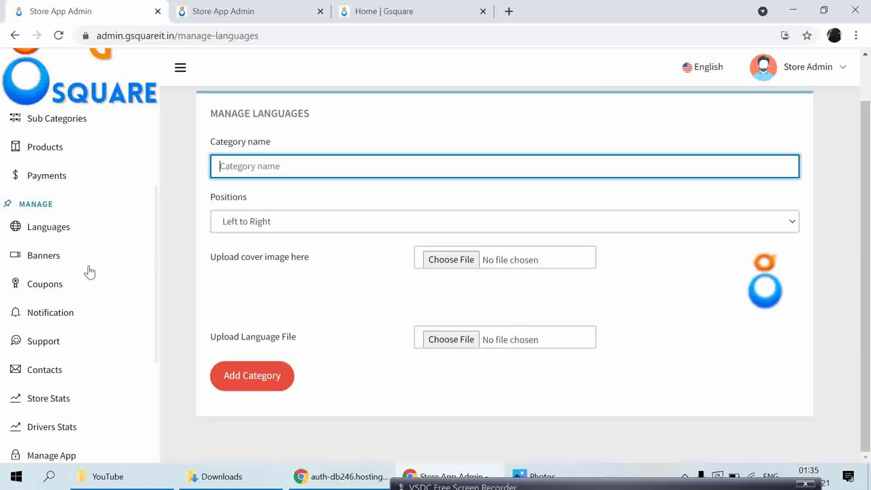
pyautogui.click(57, 231)
pyautogui.click(766, 204)
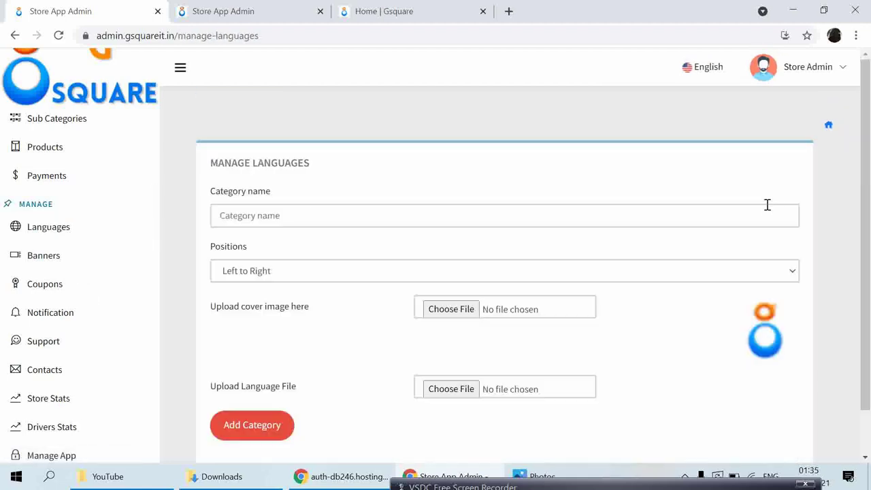
pyautogui.scroll(-1, 401, 363)
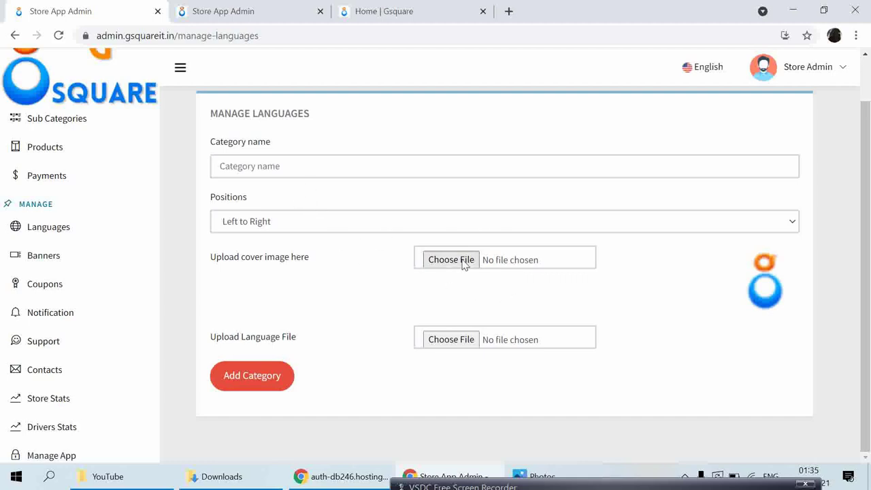
pyautogui.click(270, 171)
pyautogui.click(269, 219)
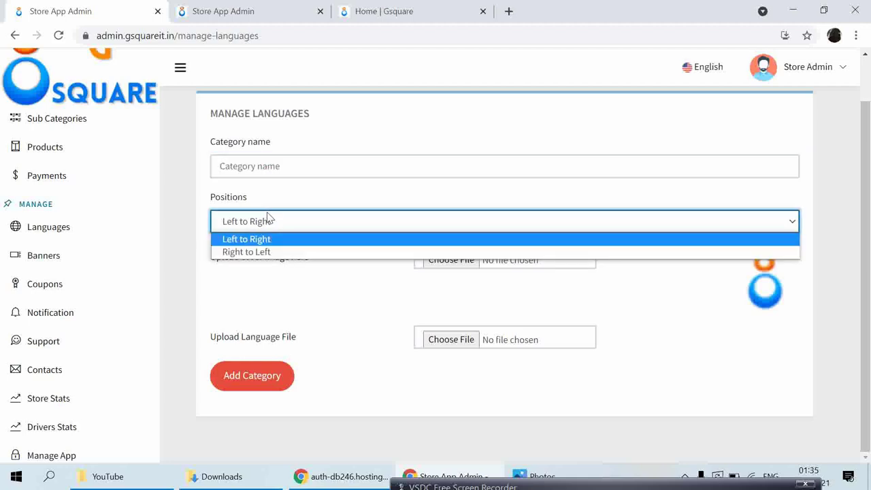
pyautogui.click(336, 282)
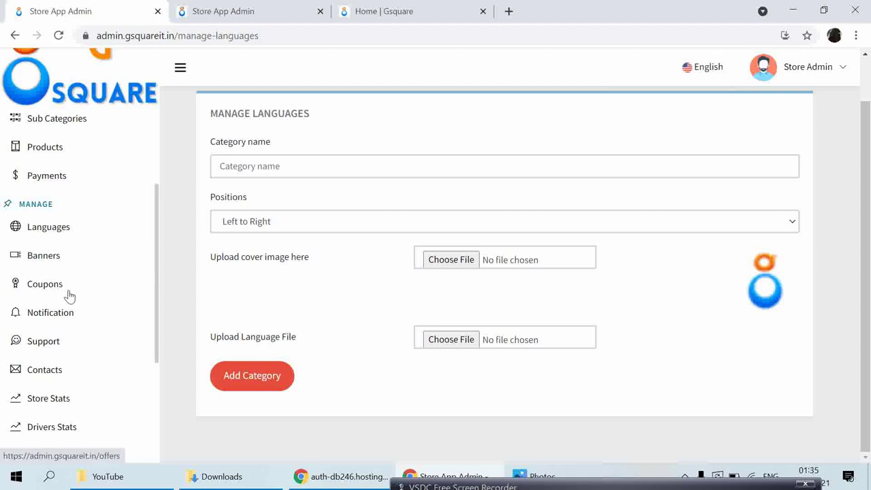
# Go to the All Banners list and start a new banner with CREATE NEW
pyautogui.click(71, 267)
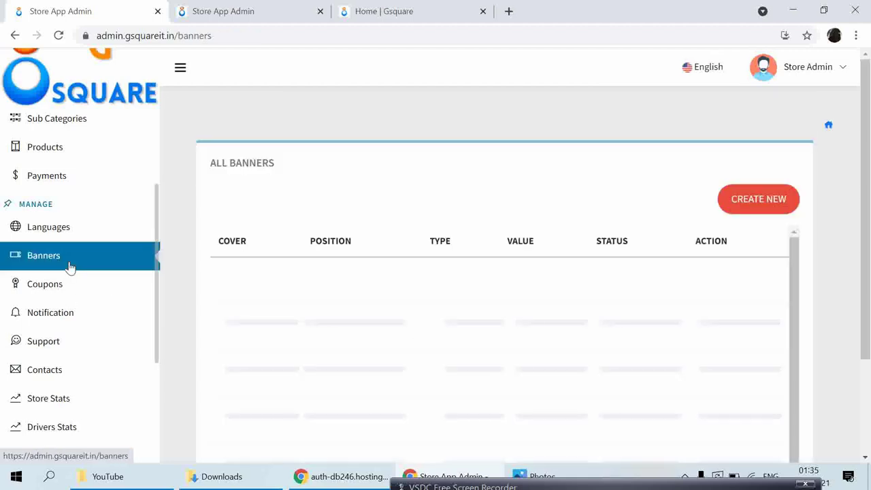
pyautogui.click(229, 10)
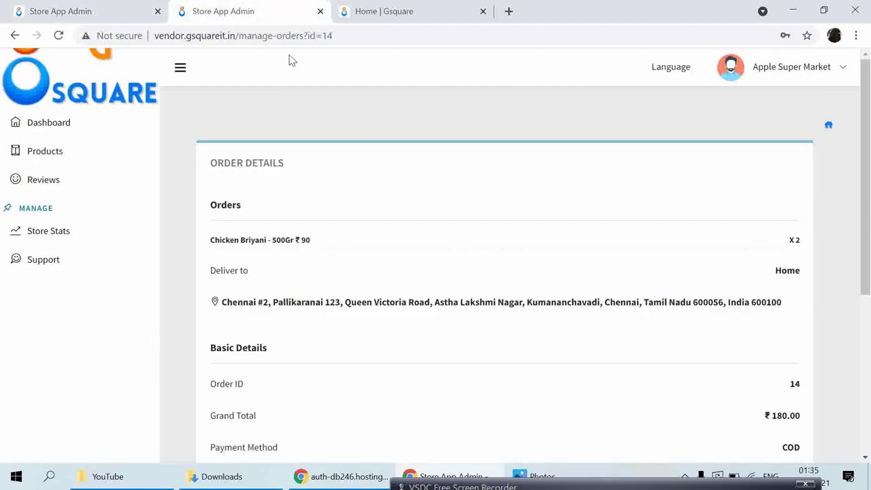
pyautogui.click(381, 12)
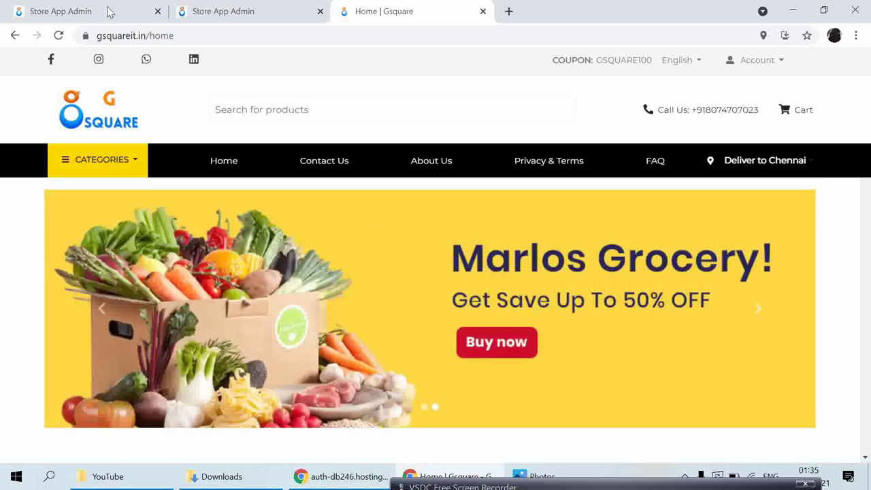
pyautogui.click(111, 11)
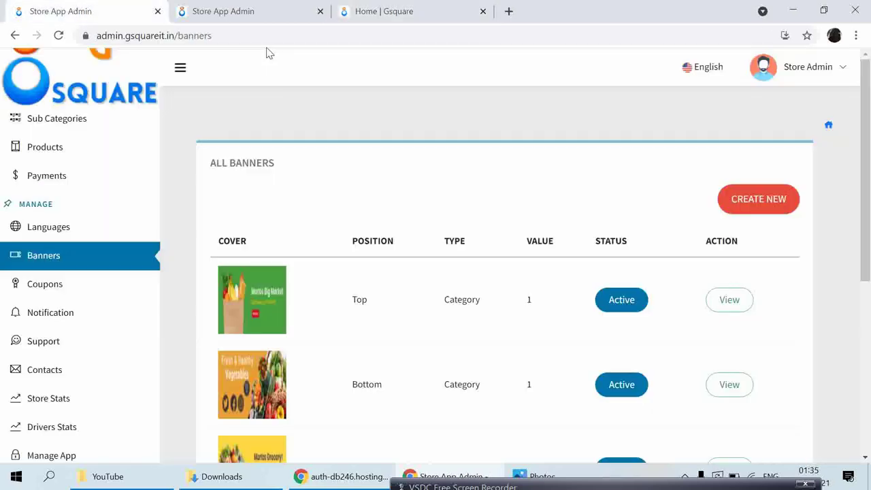
pyautogui.scroll(-3, 570, 293)
pyautogui.scroll(3, 587, 343)
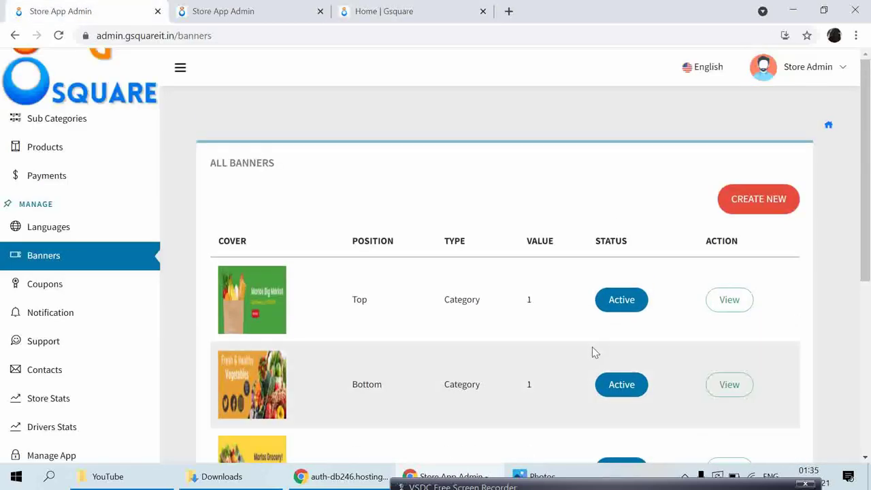
pyautogui.click(760, 202)
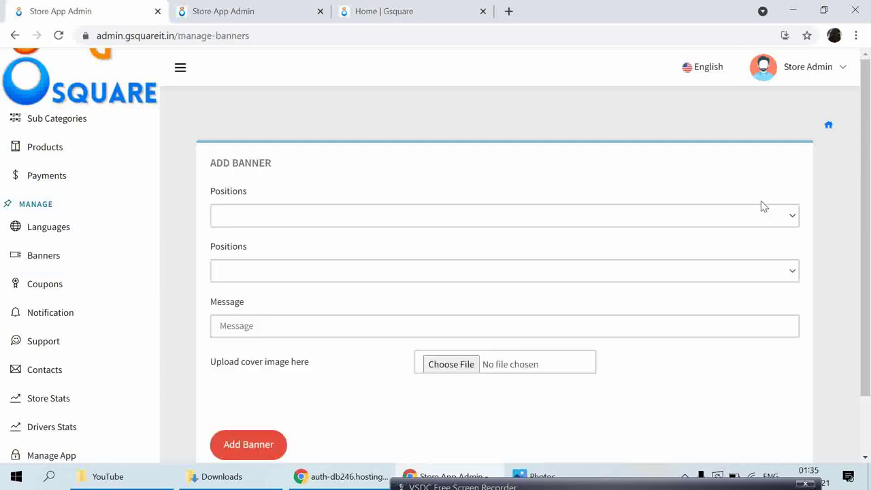
pyautogui.click(285, 214)
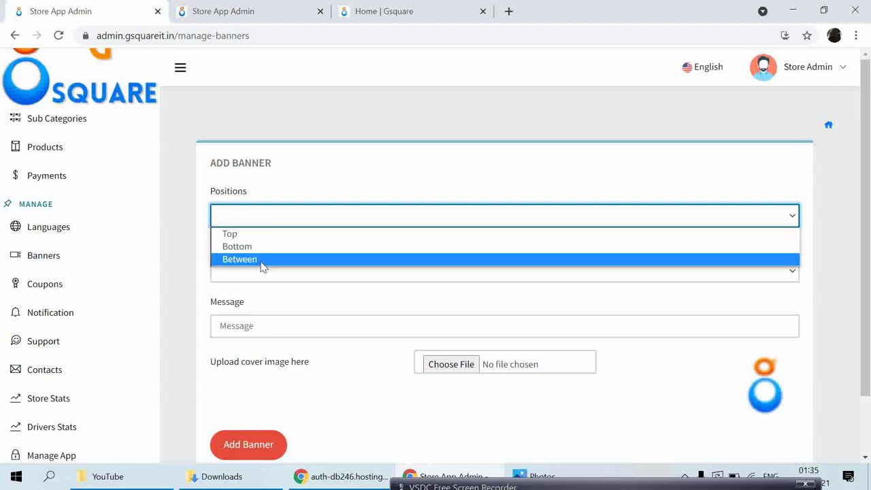
pyautogui.click(440, 6)
pyautogui.click(439, 6)
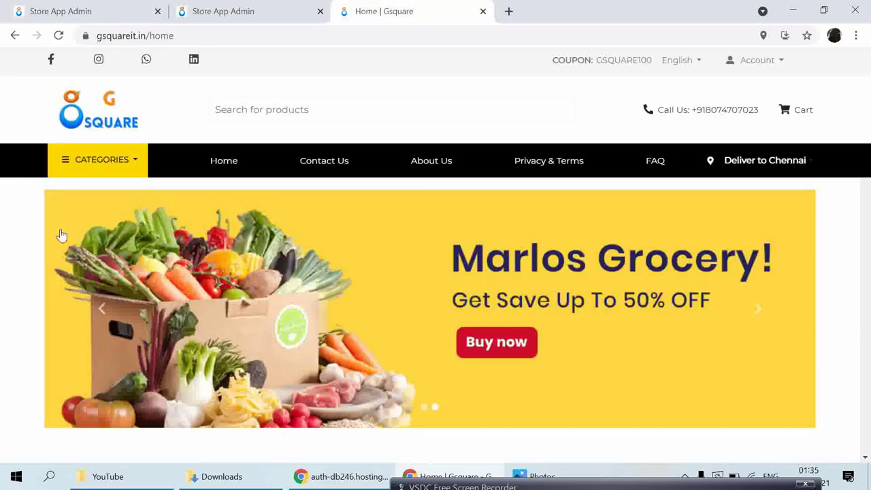
pyautogui.scroll(-5, 702, 273)
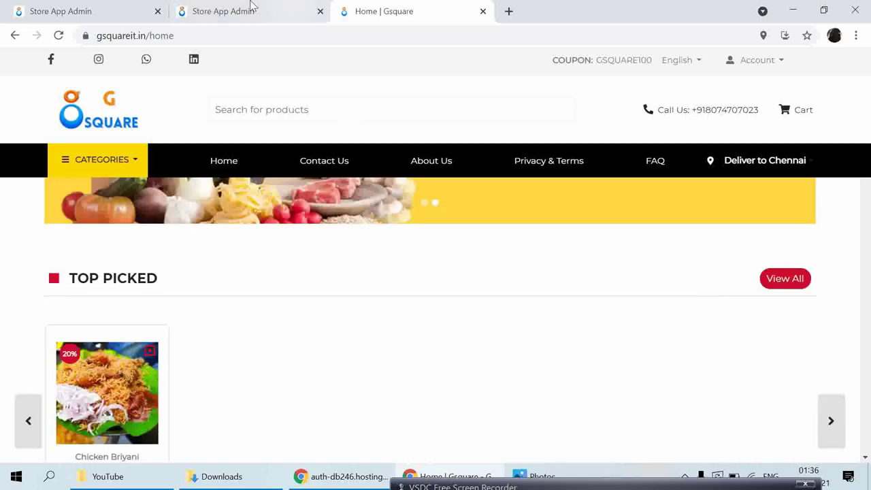
pyautogui.click(252, 11)
pyautogui.click(55, 11)
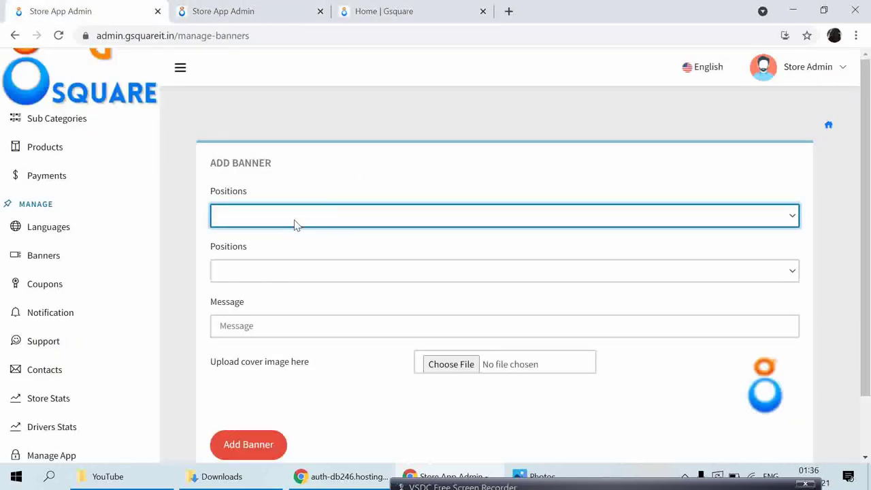
pyautogui.click(239, 221)
pyautogui.click(398, 12)
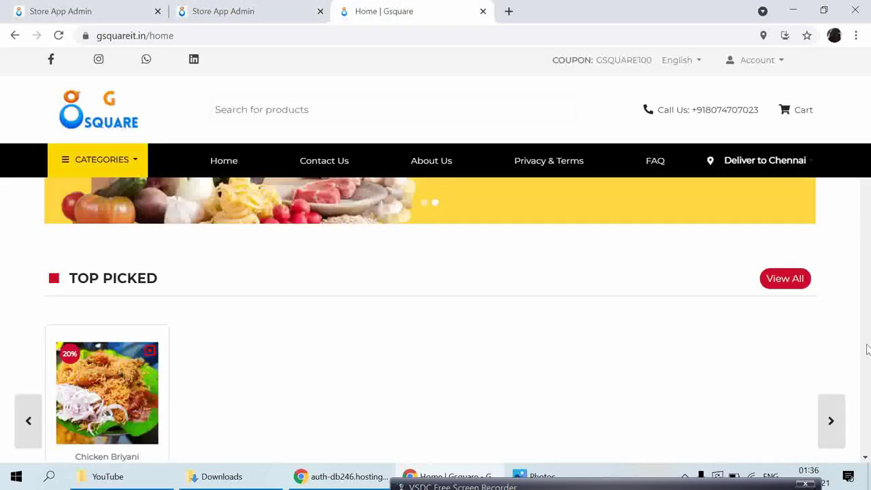
pyautogui.scroll(-10, 867, 349)
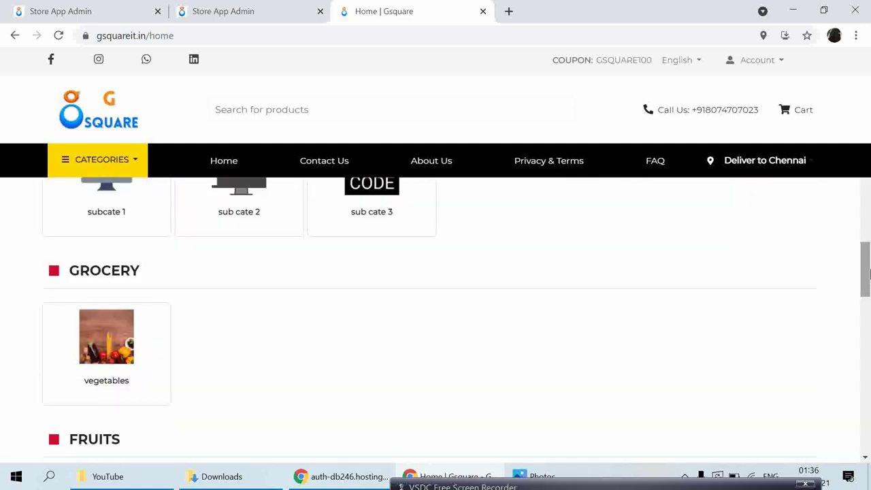
pyautogui.scroll(5, 866, 273)
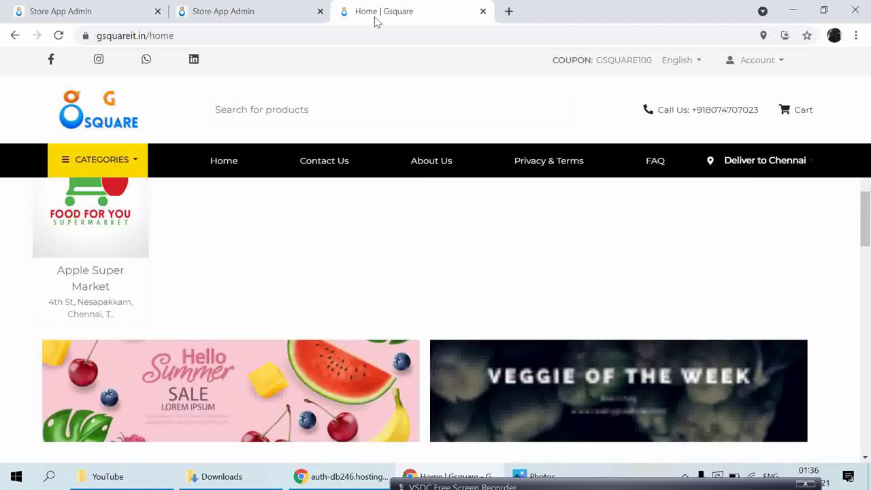
pyautogui.click(250, 10)
pyautogui.click(58, 10)
pyautogui.click(247, 215)
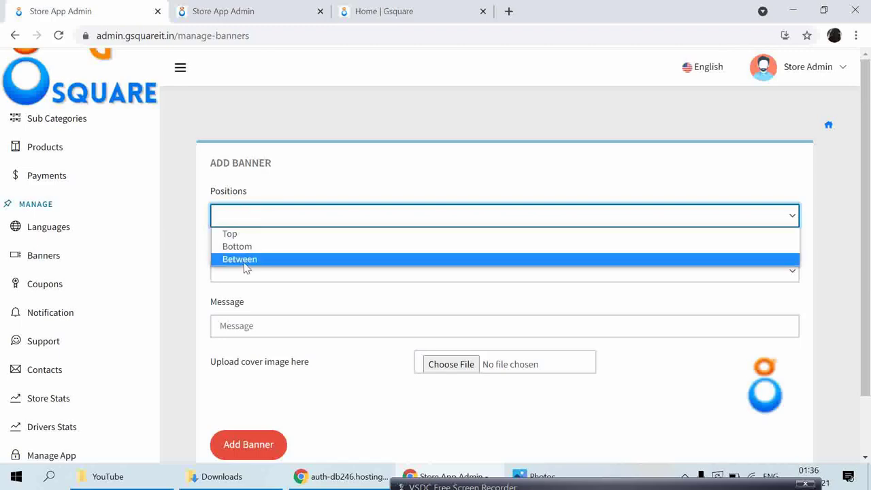
pyautogui.click(384, 11)
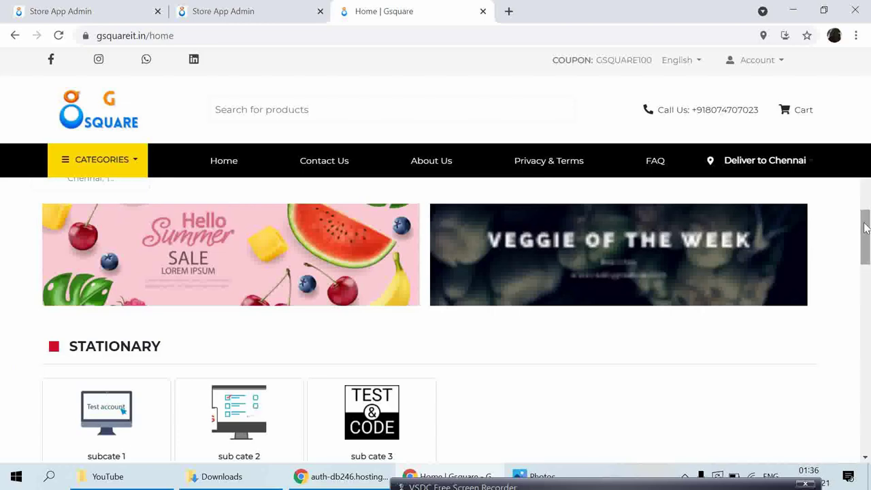
pyautogui.moveTo(864, 218); pyautogui.dragTo(868, 392)
pyautogui.scroll(-4, 525, 381)
pyautogui.scroll(8, 278, 338)
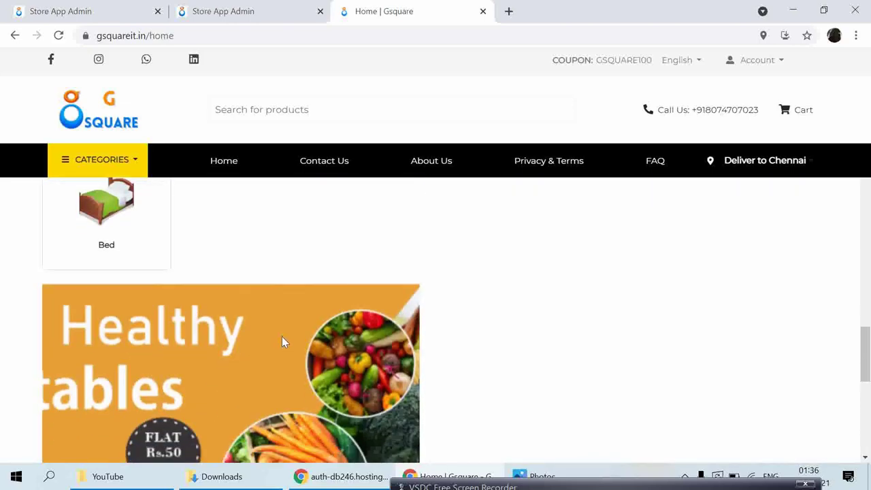
pyautogui.scroll(-4, 282, 340)
pyautogui.click(43, 6)
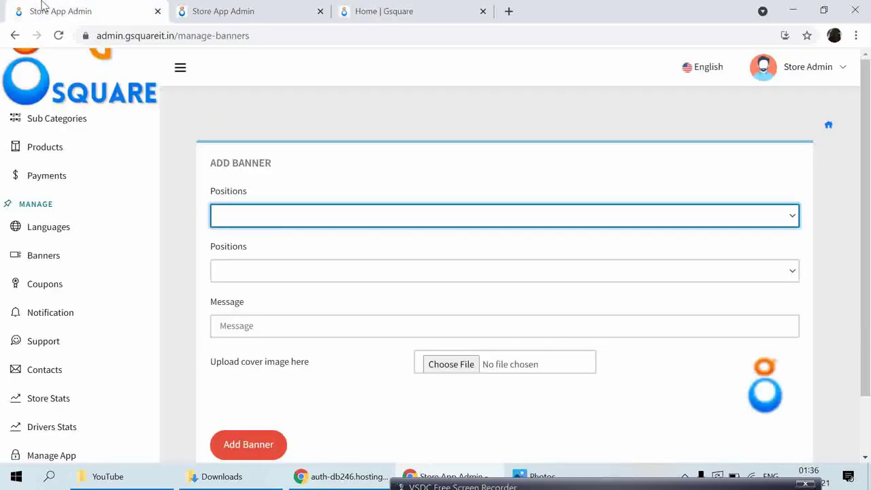
pyautogui.click(247, 275)
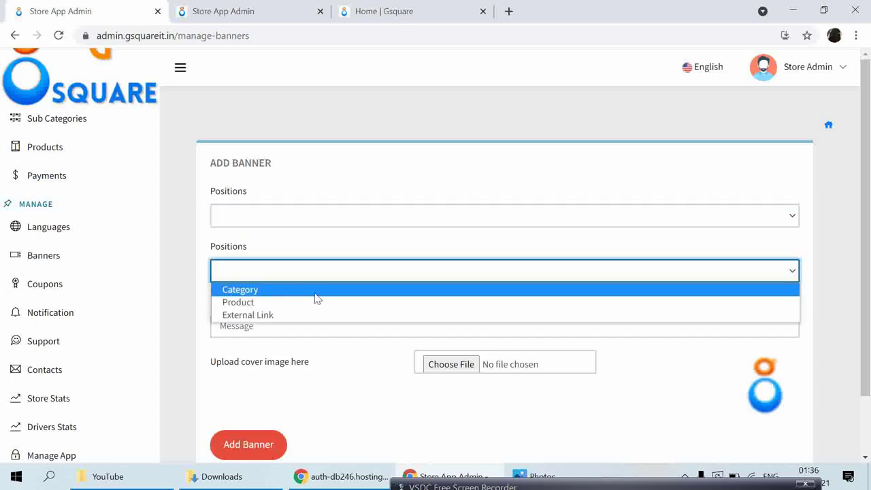
pyautogui.click(384, 11)
pyautogui.scroll(2, 248, 325)
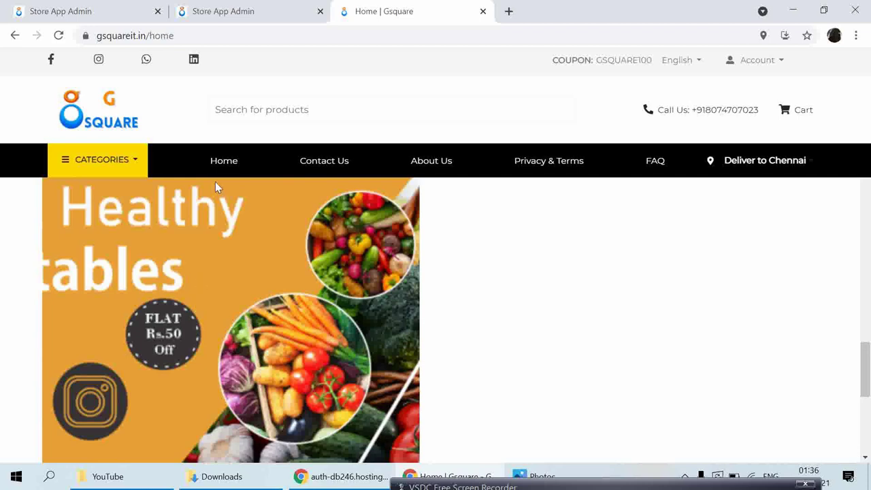
pyautogui.click(100, 8)
pyautogui.click(258, 274)
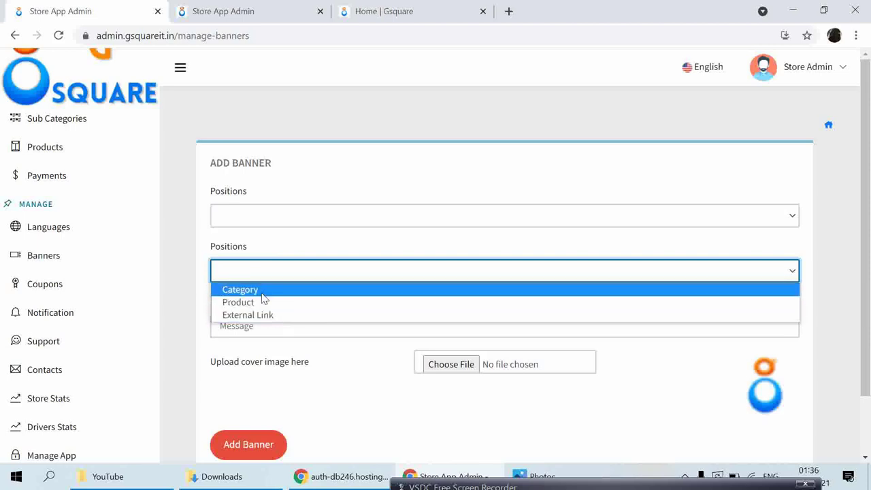
# Set the banner's link type to Product and pick Chicken Briyani by searching 'chi'
pyautogui.click(262, 294)
pyautogui.click(254, 325)
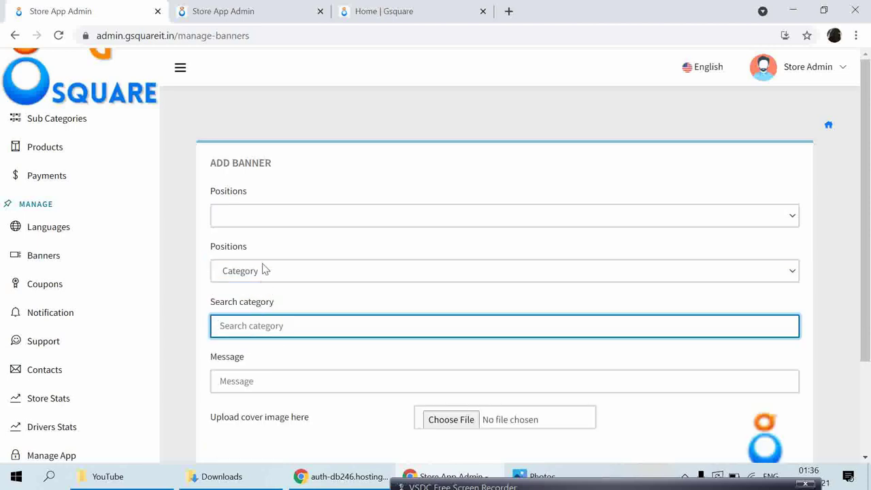
pyautogui.click(266, 271)
pyautogui.click(261, 304)
pyautogui.click(261, 326)
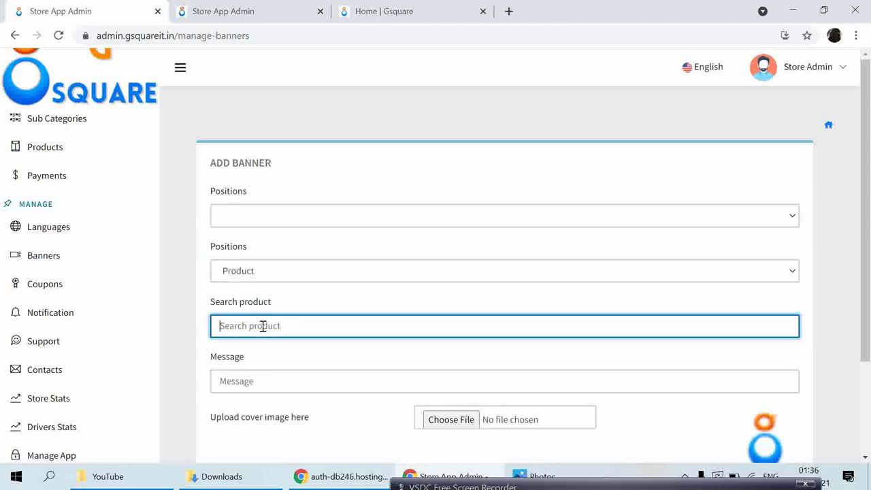
pyautogui.scroll(-1, 268, 352)
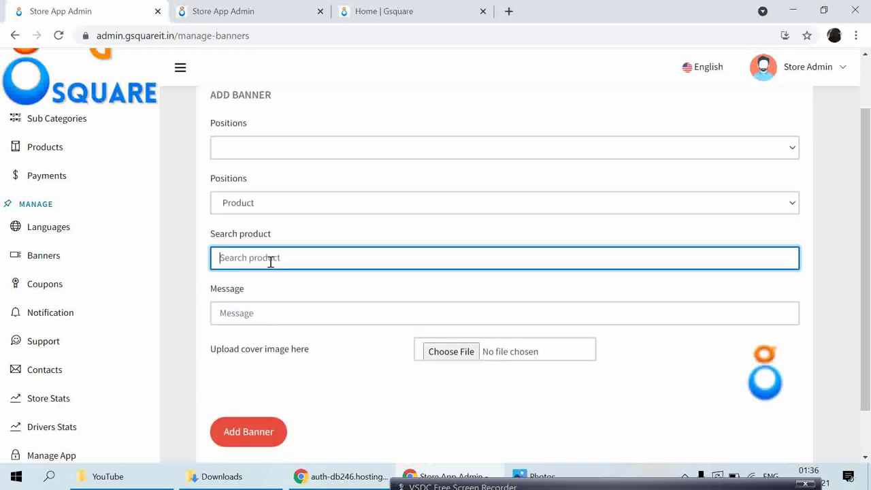
pyautogui.write('chi')
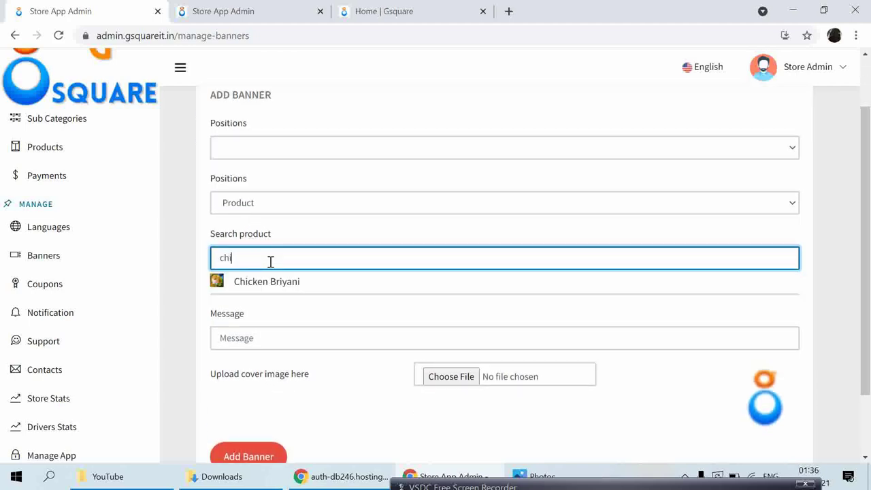
pyautogui.click(279, 293)
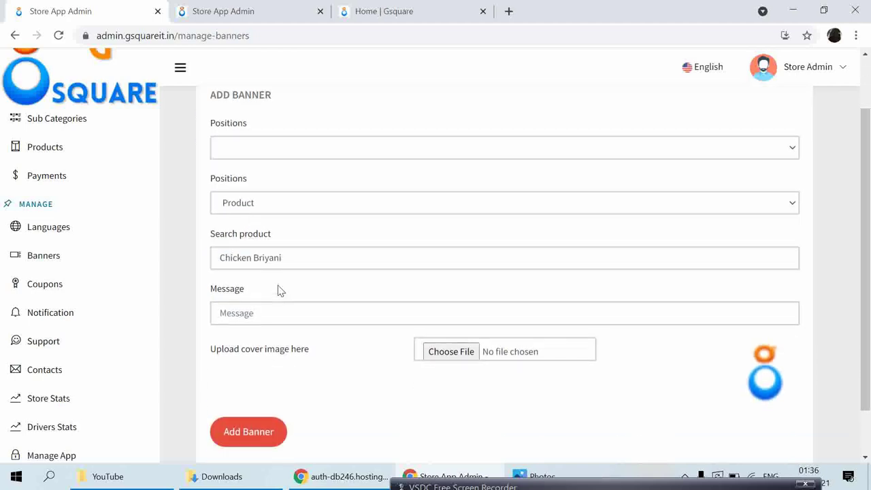
pyautogui.scroll(-1, 255, 258)
pyautogui.click(252, 255)
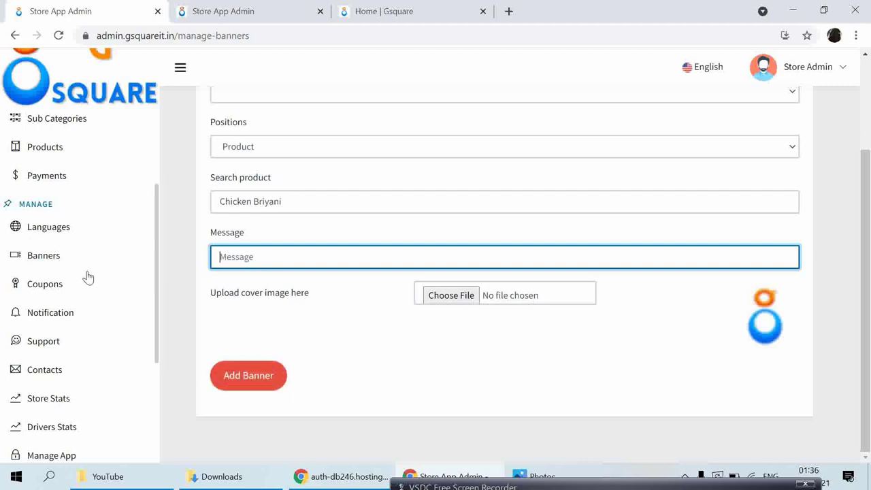
pyautogui.click(63, 284)
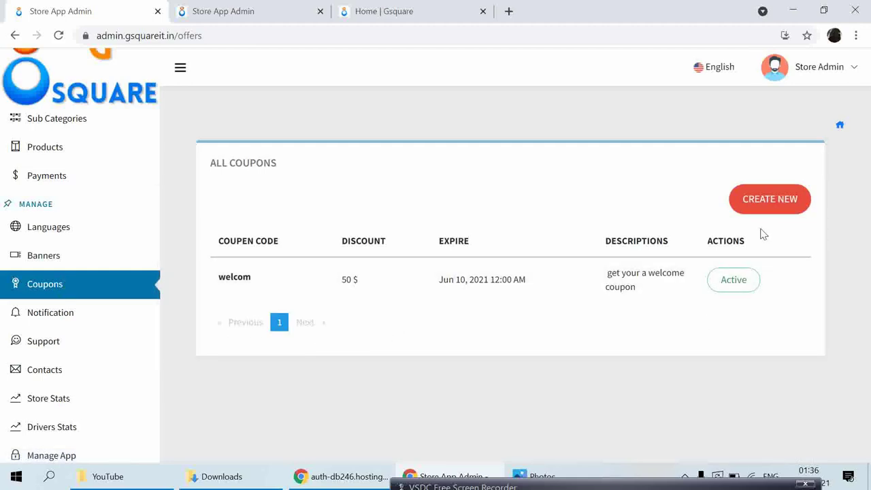
# Start a new coupon with code NEW50 and a discount value of 50
pyautogui.click(780, 201)
pyautogui.click(290, 218)
pyautogui.scroll(-1, 231, 160)
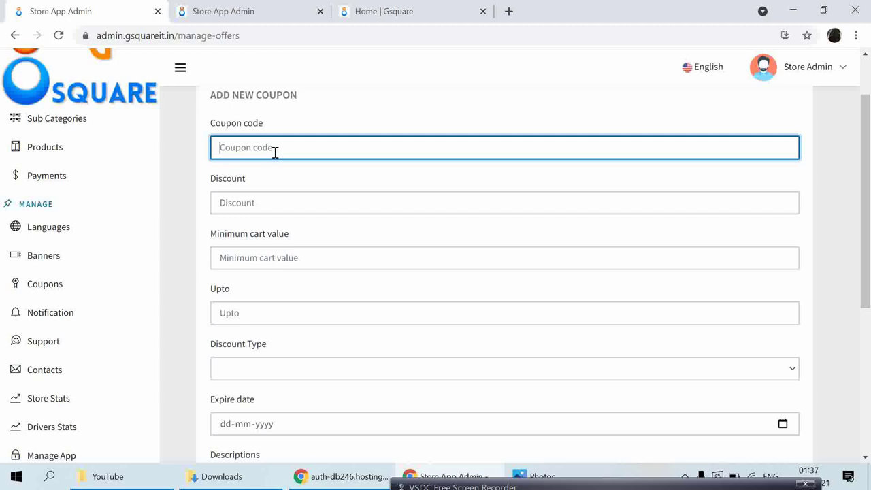
pyautogui.write('dis')
pyautogui.press('BackSpace')
pyautogui.press('BackSpace')
pyautogui.press('BackSpace')
pyautogui.write('NEW50')
pyautogui.click(253, 206)
pyautogui.write('1')
pyautogui.doubleClick(216, 198)
pyautogui.write('50')
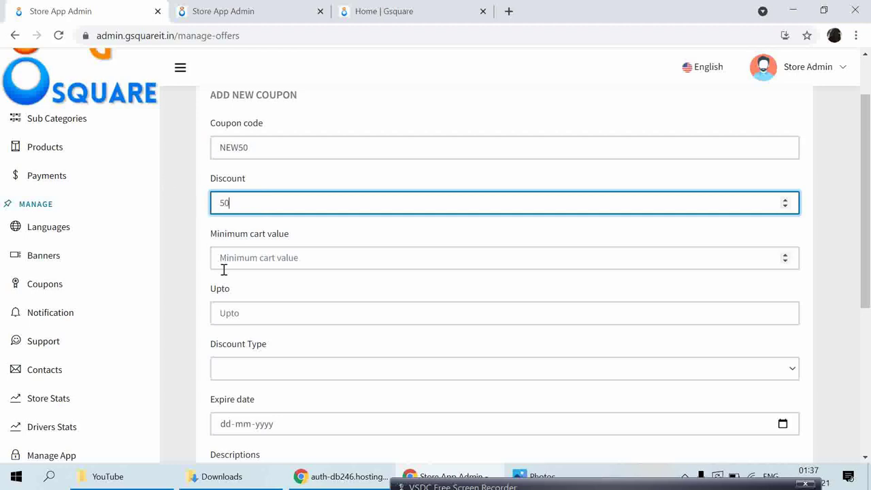
# Enter a 200 minimum cart value and an Upto limit, and choose a percentage discount type
pyautogui.click(247, 257)
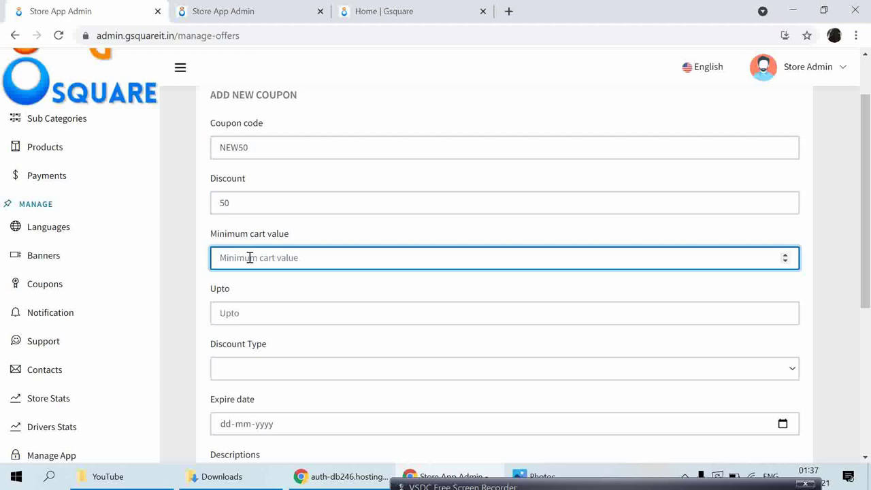
pyautogui.write('200')
pyautogui.click(235, 313)
pyautogui.scroll(-1, 264, 245)
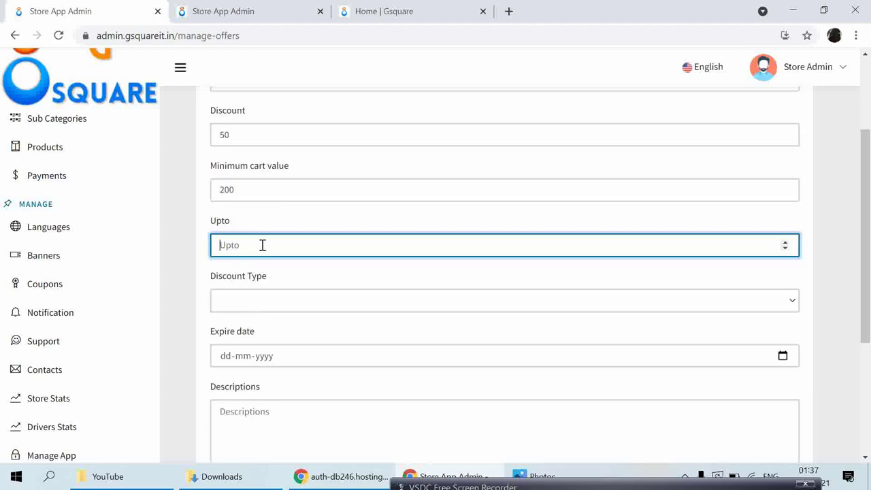
pyautogui.write('100')
pyautogui.click(258, 302)
pyautogui.click(249, 321)
pyautogui.scroll(-2, 257, 320)
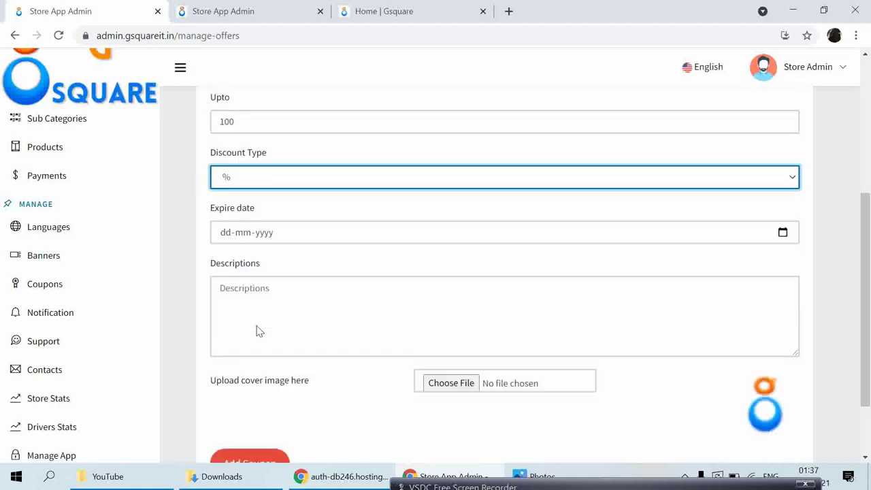
pyautogui.click(237, 165)
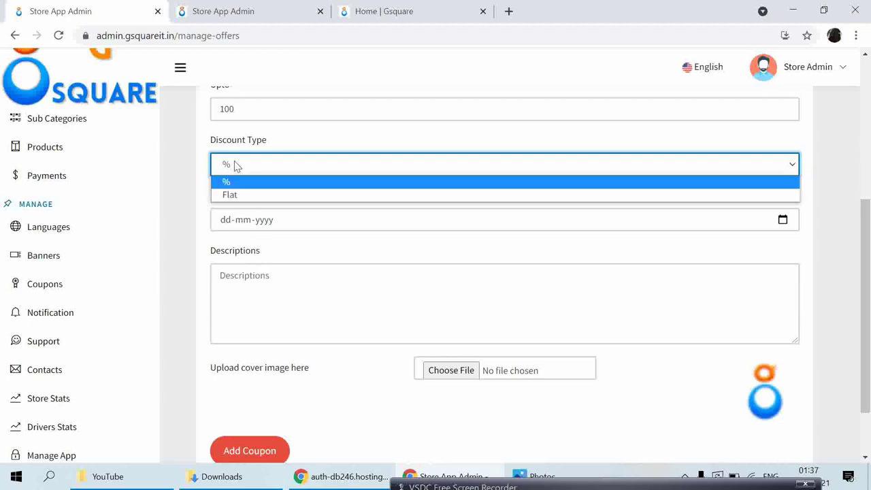
# Set the coupon's expiry date to 31 May 2021
pyautogui.click(307, 138)
pyautogui.click(246, 220)
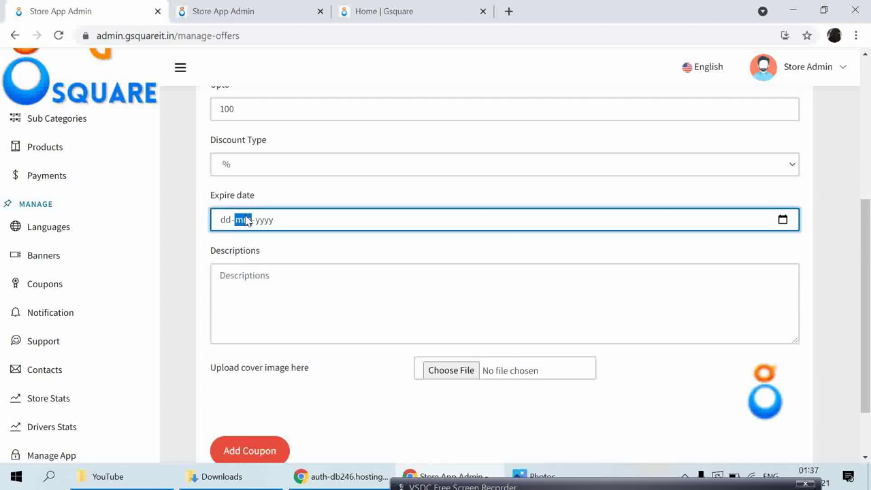
pyautogui.click(782, 219)
pyautogui.click(229, 386)
# Write the coupon description, attach download.jpg as its cover image, and submit
pyautogui.click(327, 309)
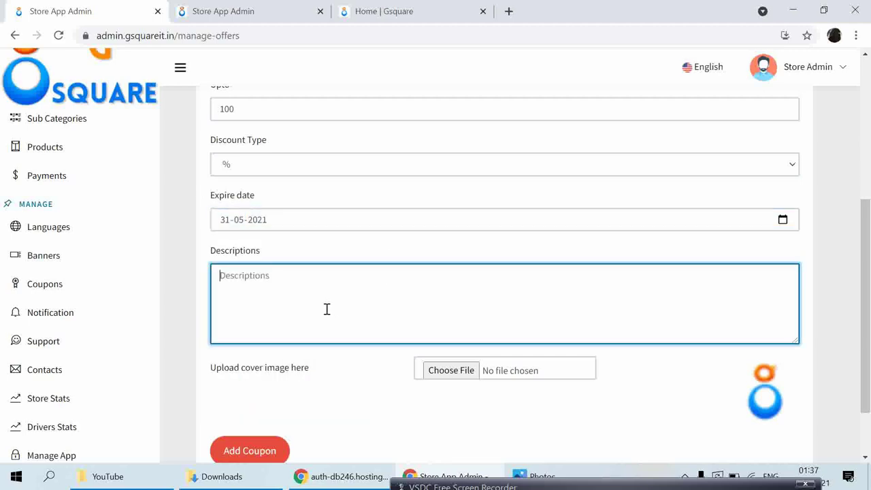
pyautogui.write('W')
pyautogui.press('BackSpace')
pyautogui.press('BackSpace')
pyautogui.press('BackSpace')
pyautogui.scroll(-1, 501, 331)
pyautogui.click(456, 297)
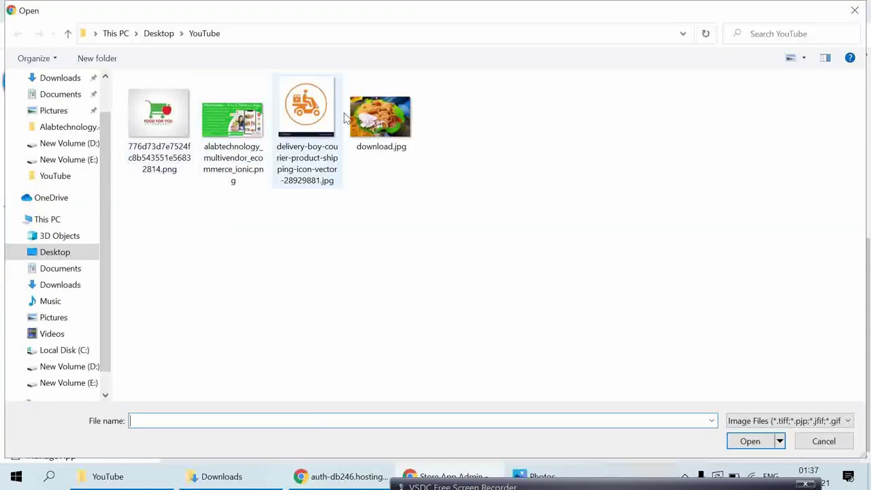
pyautogui.doubleClick(379, 117)
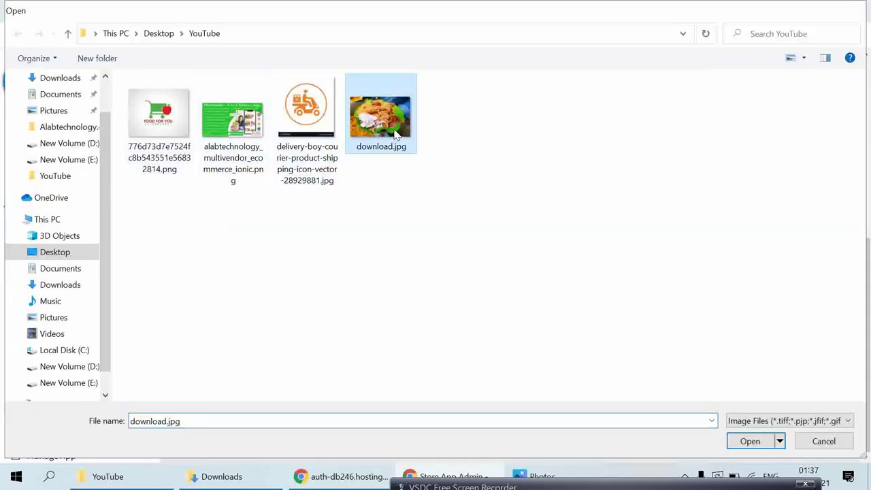
pyautogui.click(235, 377)
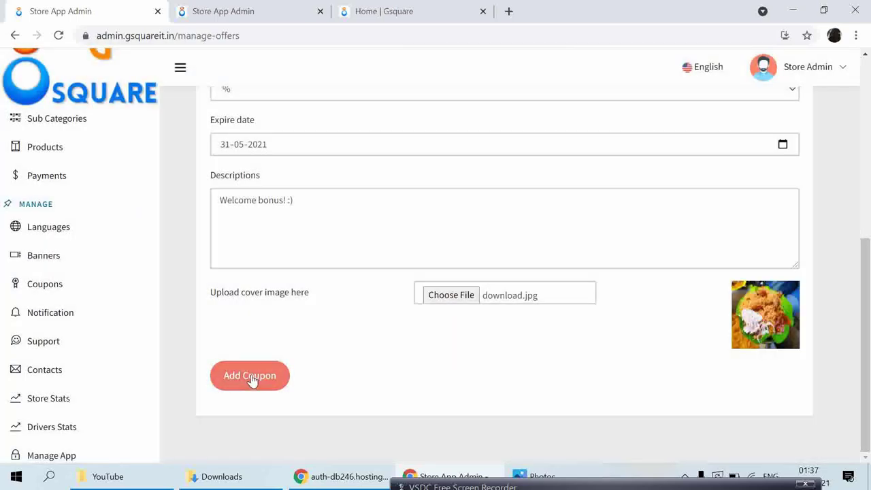
# Save the NEW50 coupon, check it in the list, and go to Send Notification
pyautogui.scroll(3, 254, 374)
pyautogui.scroll(1, 251, 372)
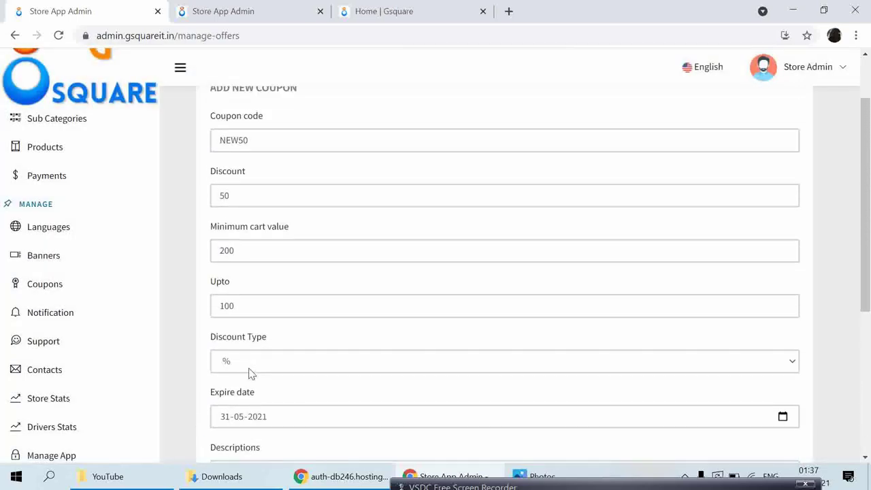
pyautogui.scroll(1, 247, 374)
pyautogui.scroll(-5, 247, 404)
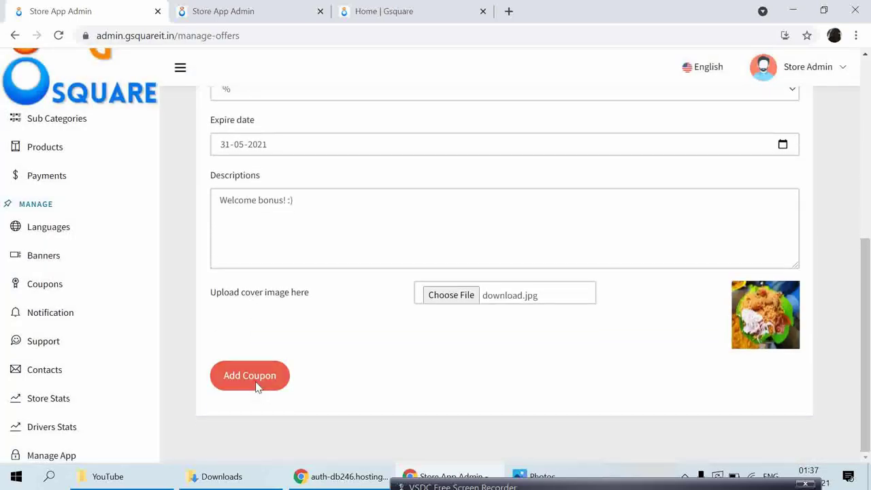
pyautogui.click(257, 384)
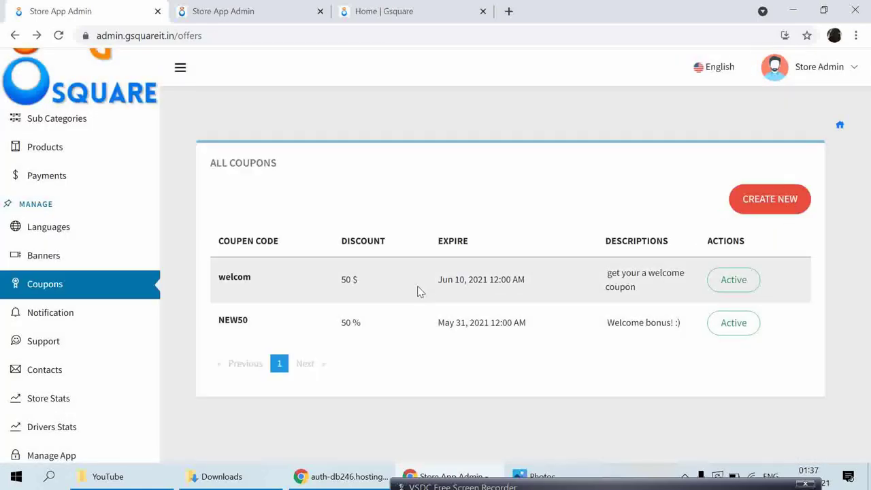
pyautogui.moveTo(252, 320); pyautogui.dragTo(216, 323)
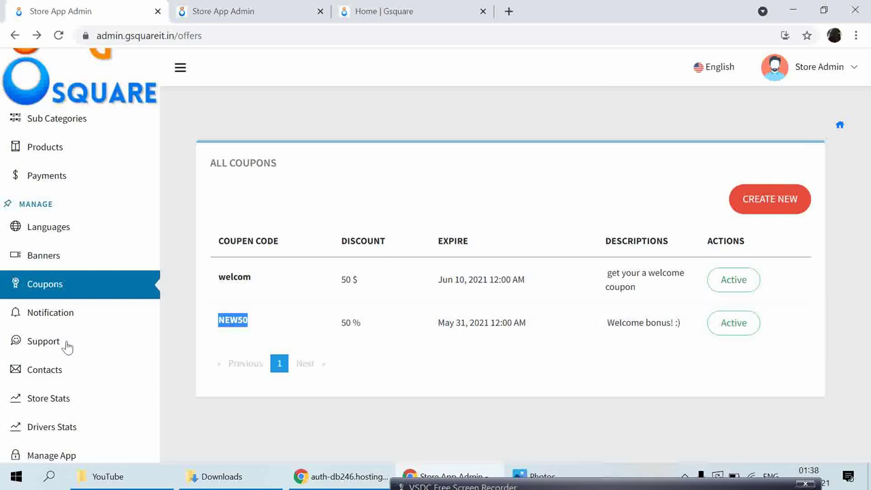
pyautogui.scroll(-3, 65, 212)
pyautogui.click(65, 211)
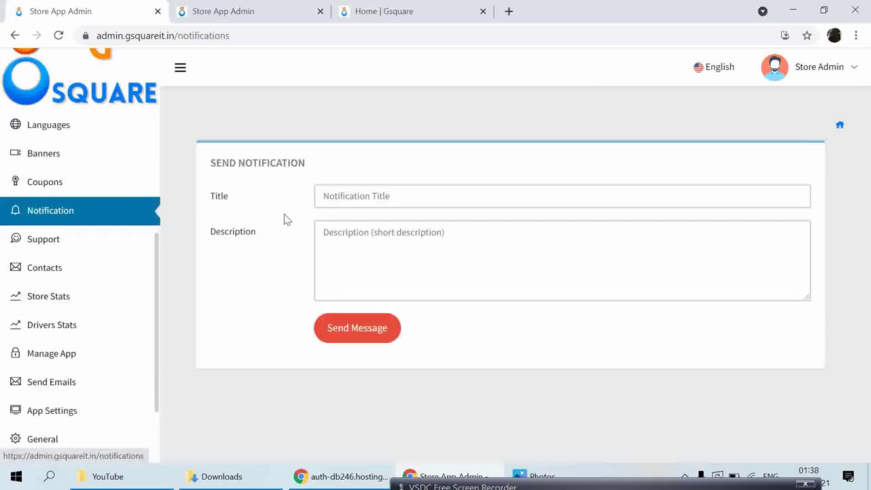
# Send users a 'Welcome to Gsquareit!' notification saying 'Good Morning Guys! :)', then go to Support
pyautogui.click(363, 195)
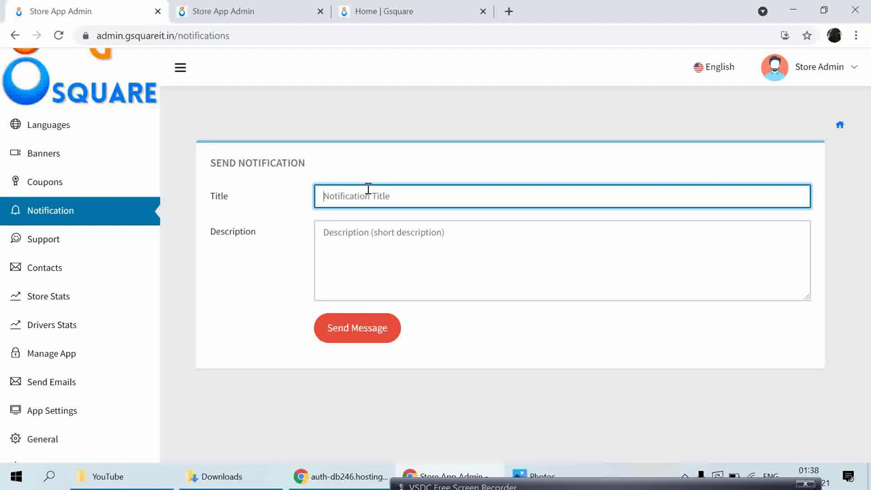
pyautogui.write('Welcome')
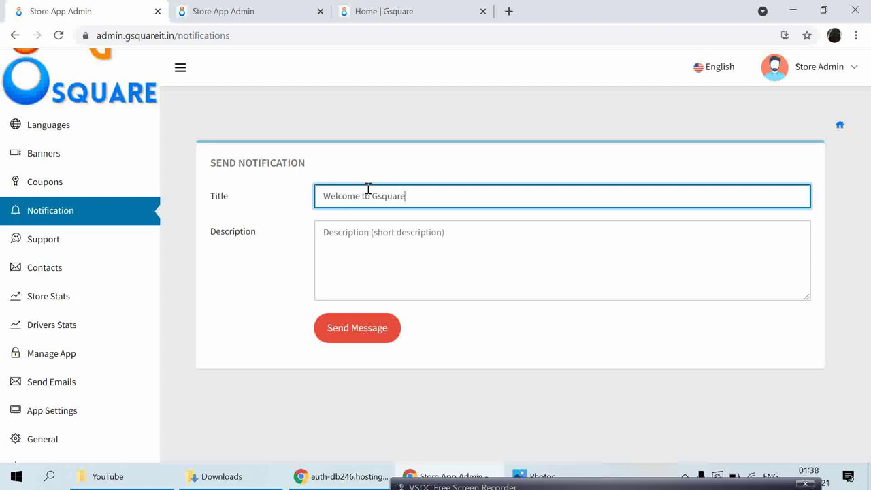
pyautogui.write('to Gsquareit!')
pyautogui.press('Tab')
pyautogui.write('G')
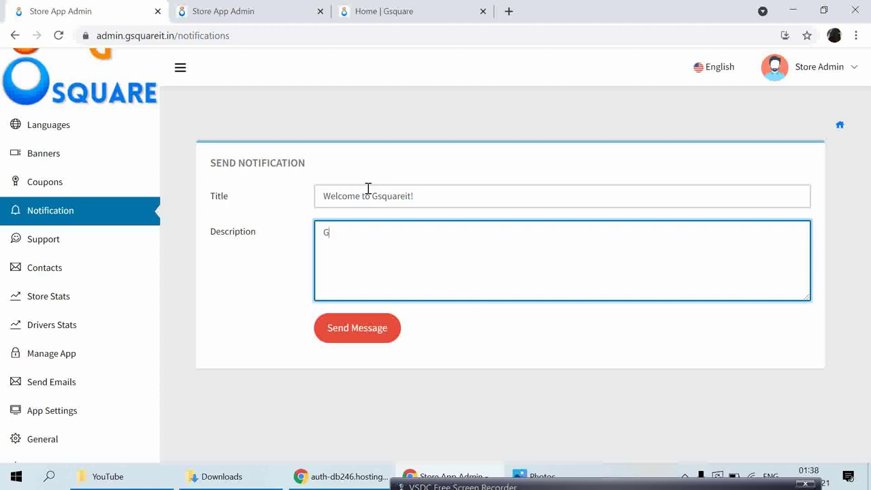
pyautogui.write('ood Morning Guys! :)')
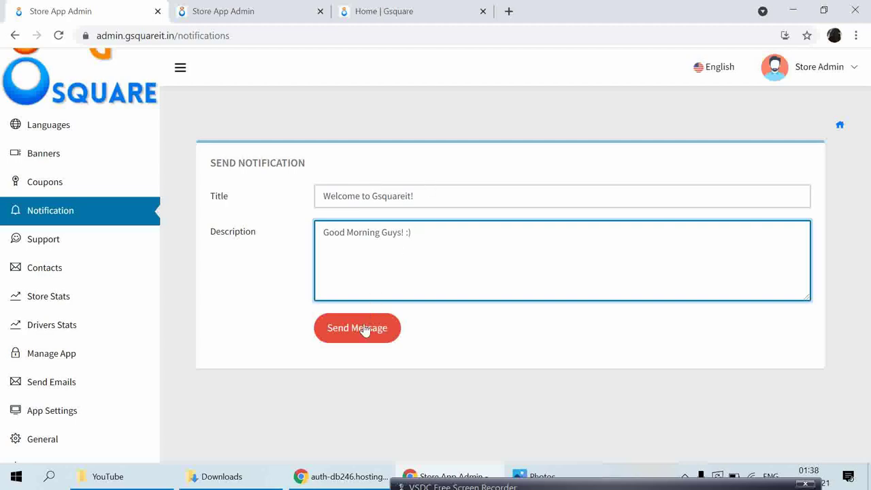
pyautogui.click(364, 329)
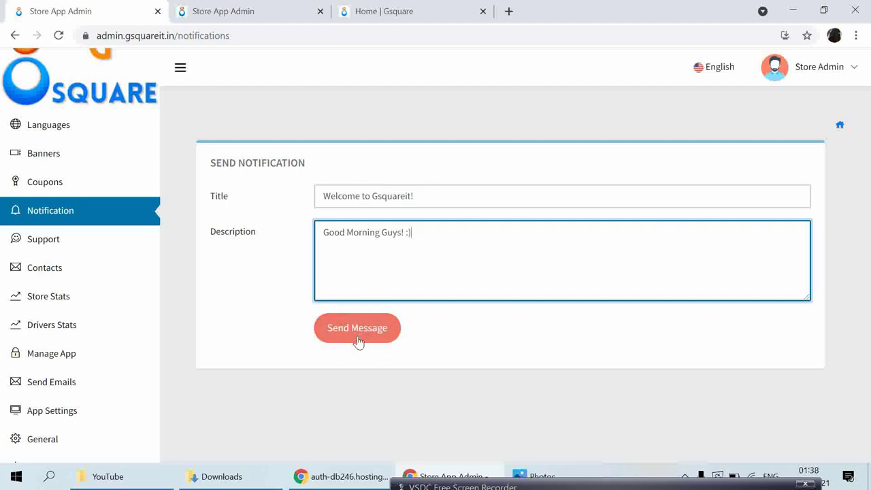
pyautogui.click(355, 330)
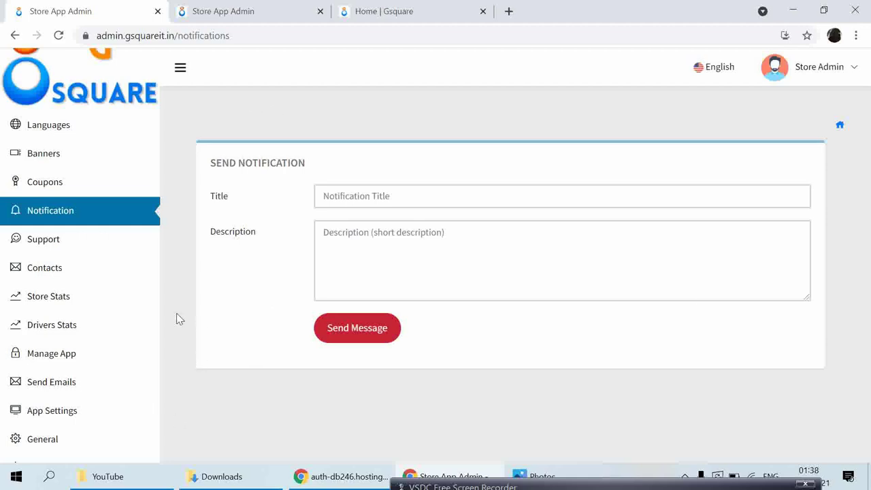
pyautogui.click(60, 242)
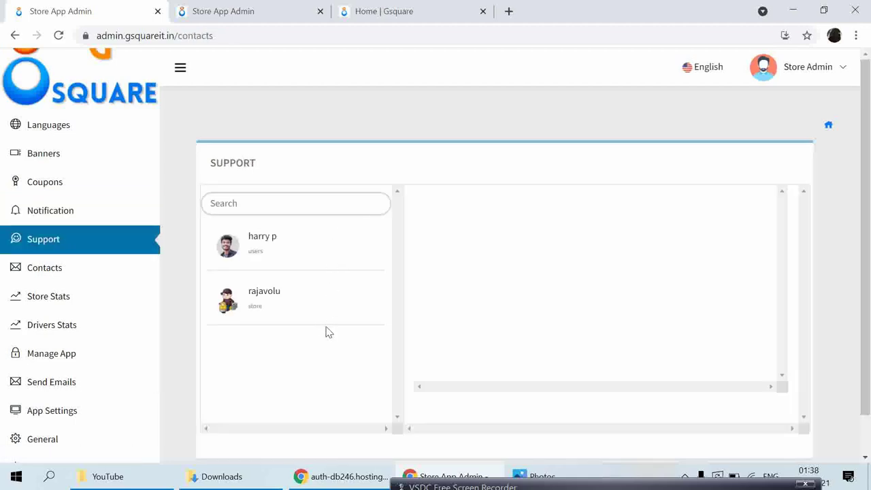
# In the vendor panel, open the Support chat conversation
pyautogui.click(225, 8)
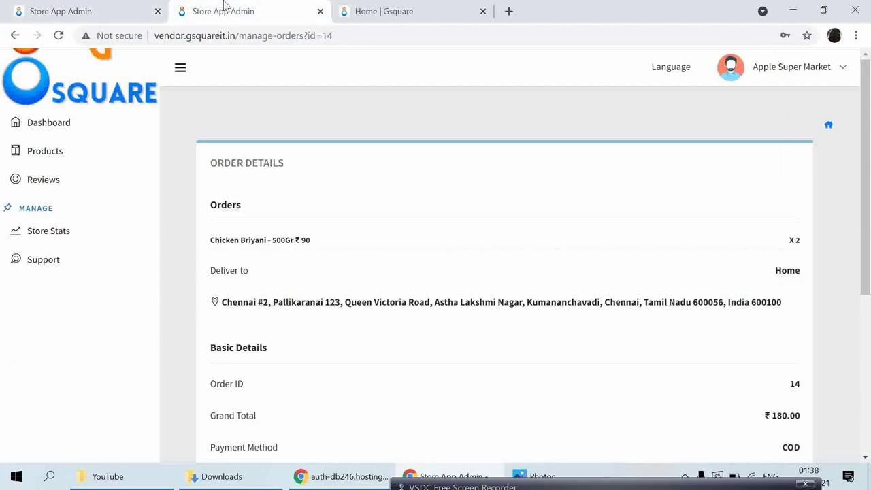
pyautogui.click(50, 267)
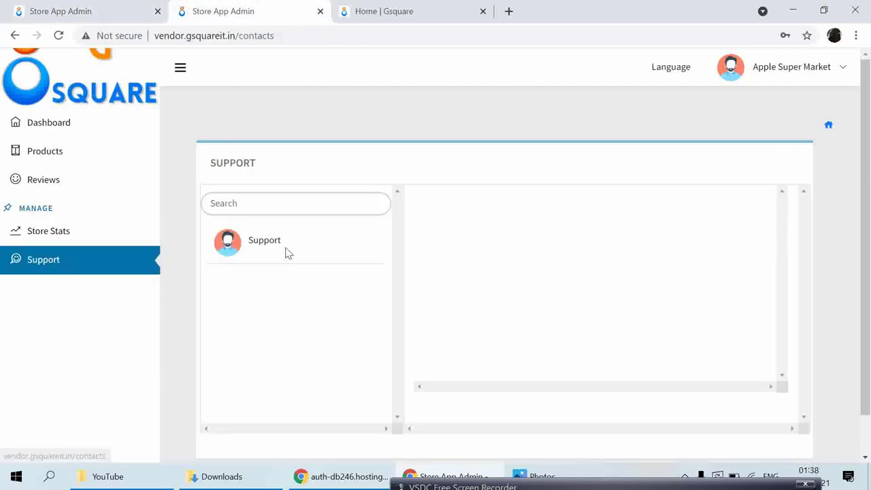
pyautogui.click(257, 200)
pyautogui.click(294, 245)
pyautogui.click(252, 203)
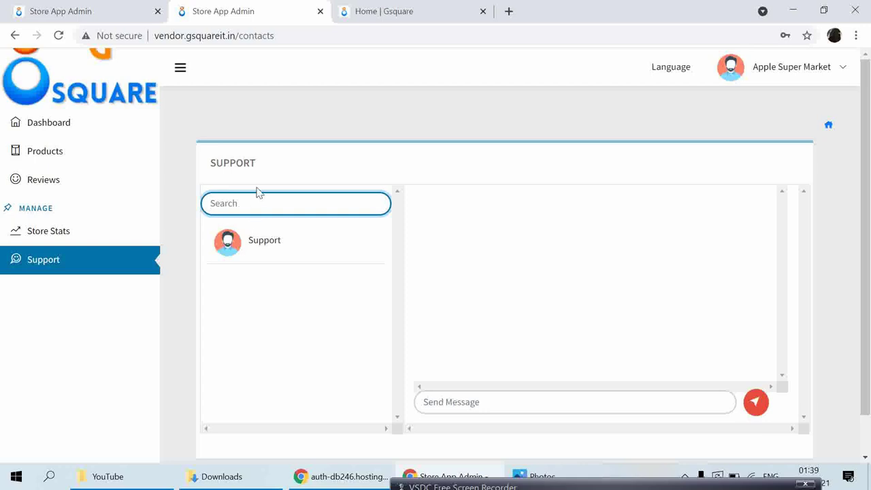
# Send Support 'Hello All,...' and 'Hope you are doing good! :)', then reload the admin page
pyautogui.click(575, 408)
pyautogui.write('Hello All,..')
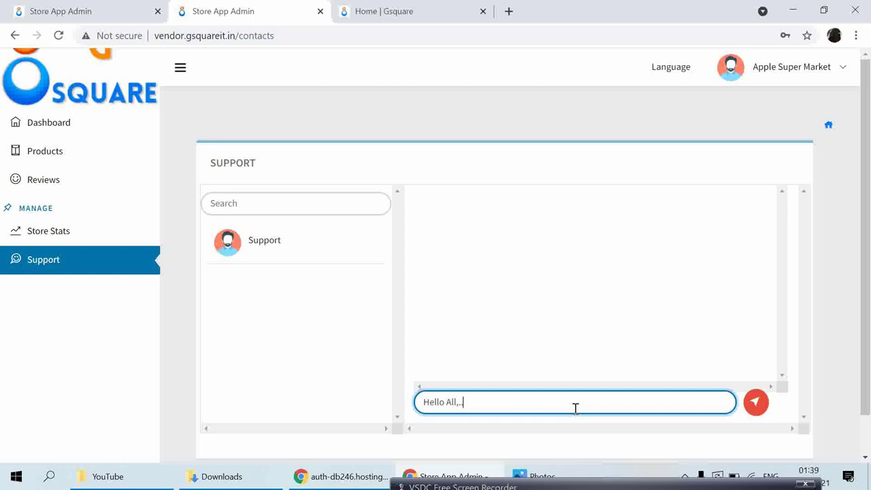
pyautogui.press('Return')
pyautogui.scroll(-1, 581, 413)
pyautogui.write('Hope you are do')
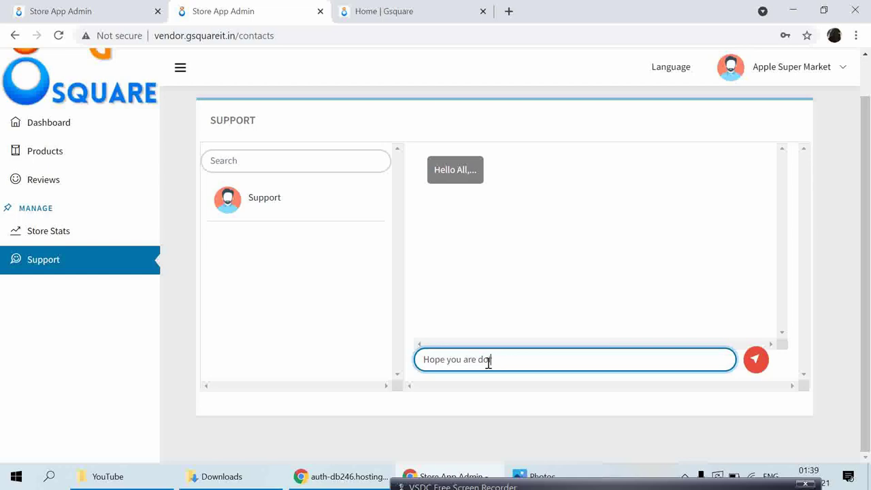
pyautogui.write('ing good')
pyautogui.click(759, 361)
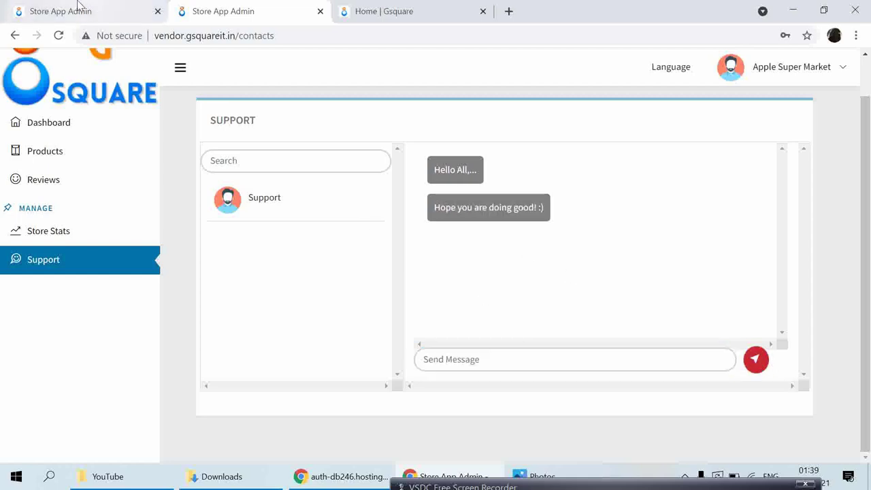
pyautogui.click(78, 7)
pyautogui.click(59, 35)
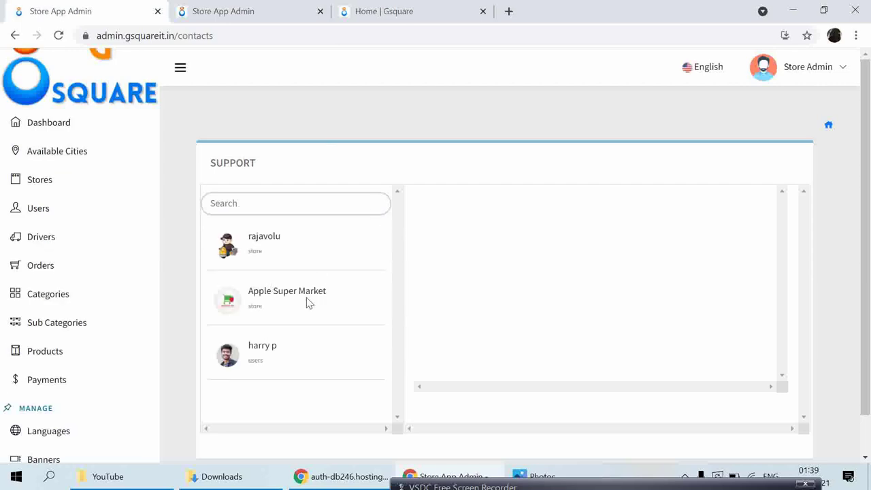
# Reply to Apple Super Market with 'Hello Apple Super Market, How is going your business...?'
pyautogui.scroll(-5, 84, 340)
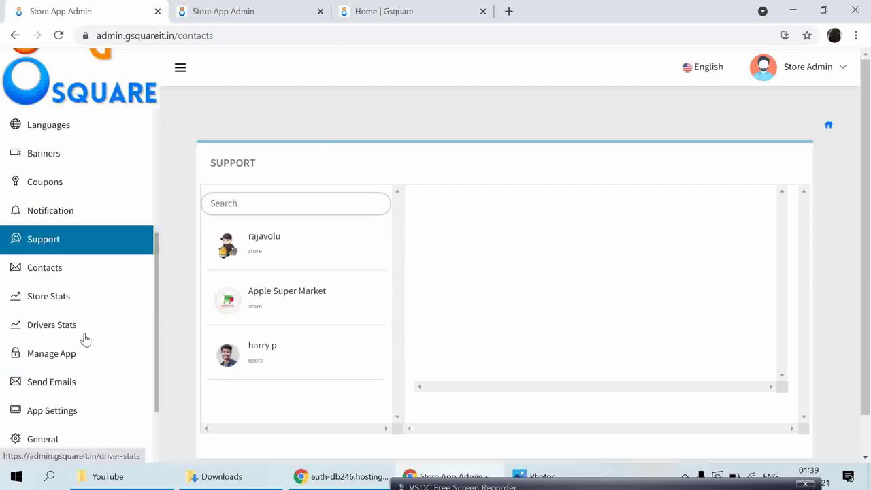
pyautogui.click(278, 306)
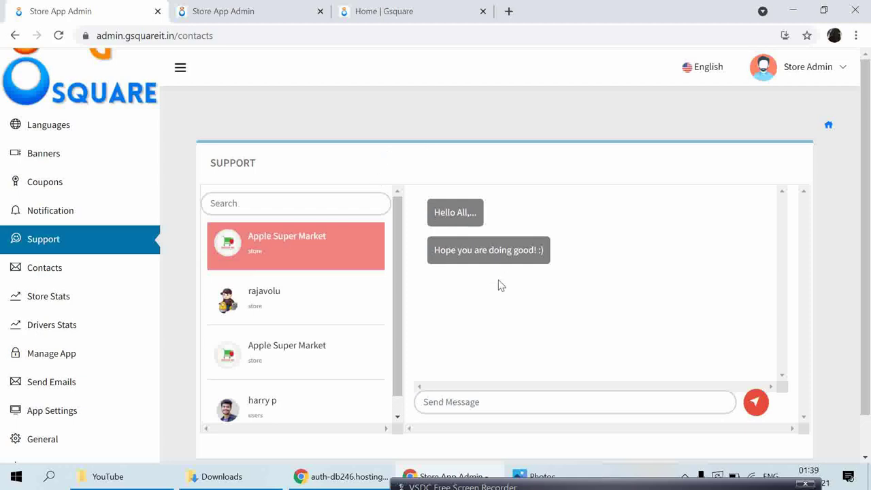
pyautogui.click(449, 398)
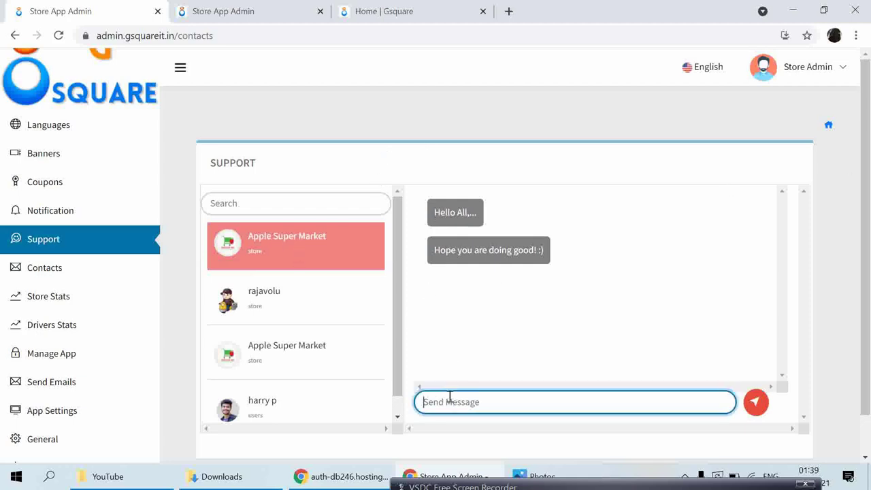
pyautogui.write('Hello Apple Spe')
pyautogui.press('BackSpace')
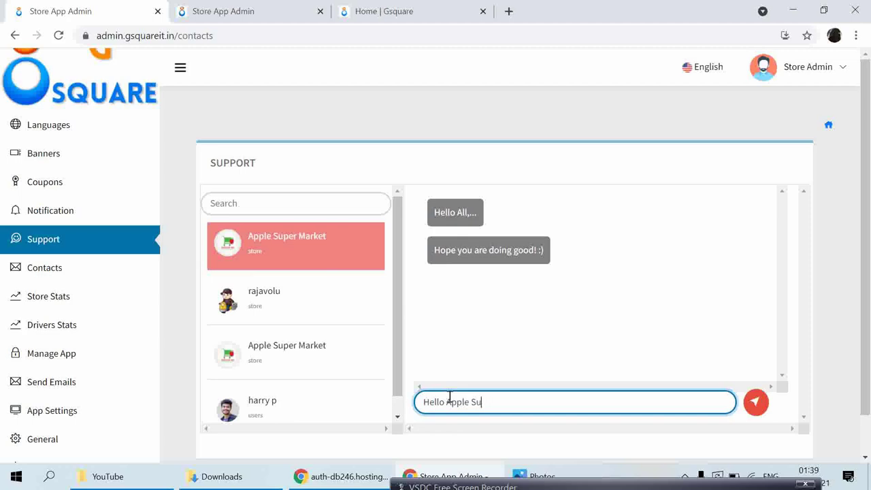
pyautogui.write('r Market, How is going your business...')
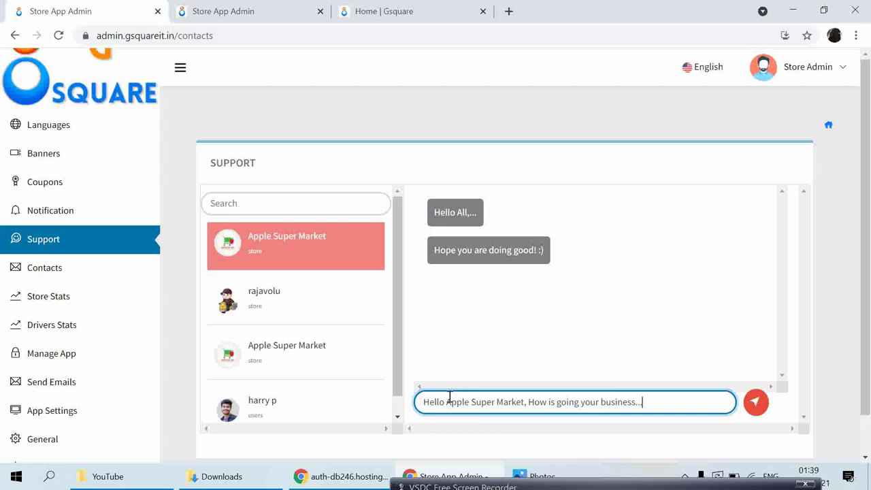
pyautogui.press('Return')
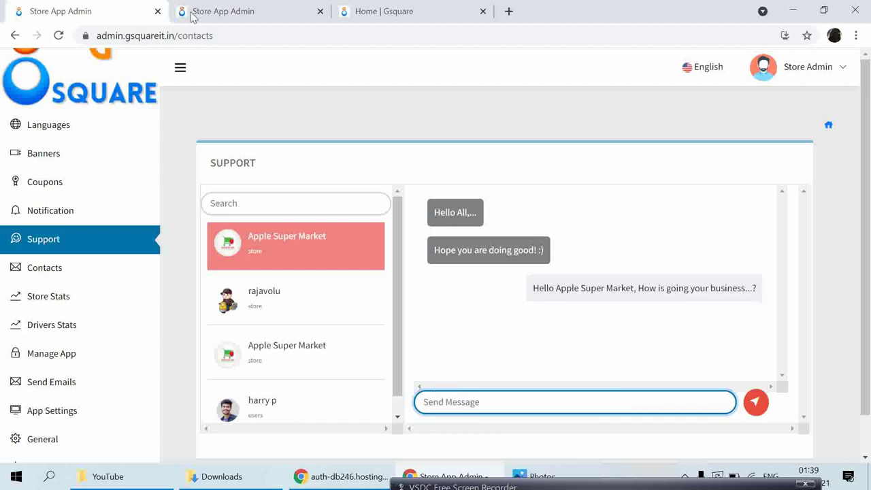
pyautogui.click(216, 10)
# Reload the vendor dashboard and open the Support conversation from the vendor's support page
pyautogui.click(468, 363)
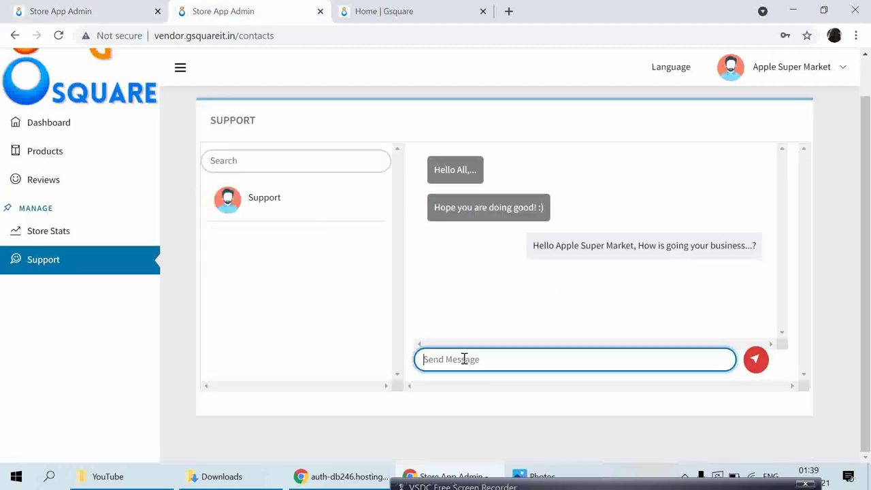
pyautogui.click(288, 36)
pyautogui.press('Return')
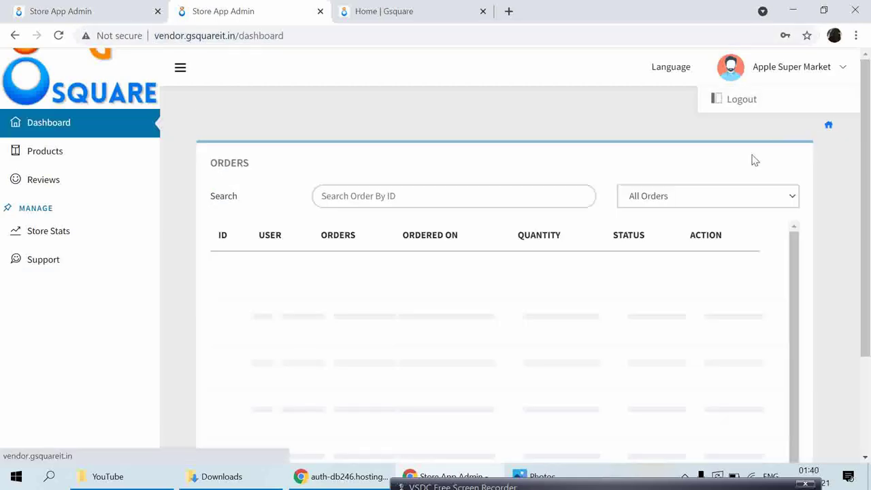
pyautogui.click(75, 234)
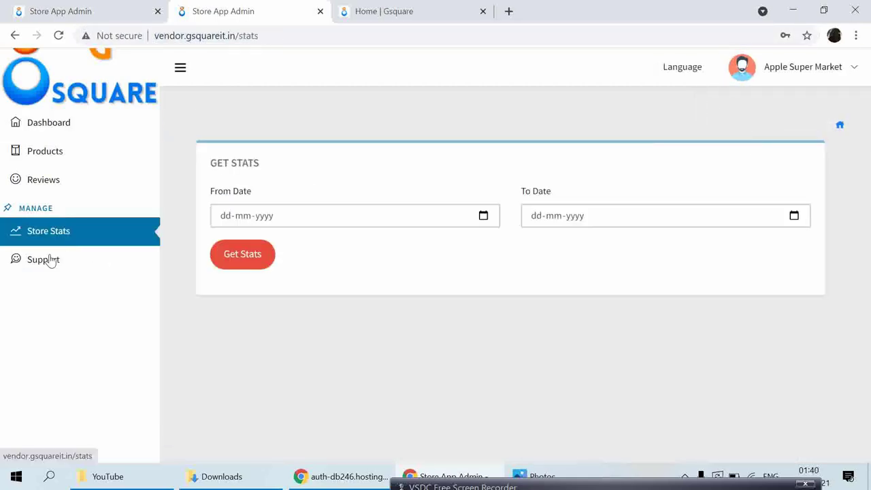
pyautogui.click(54, 263)
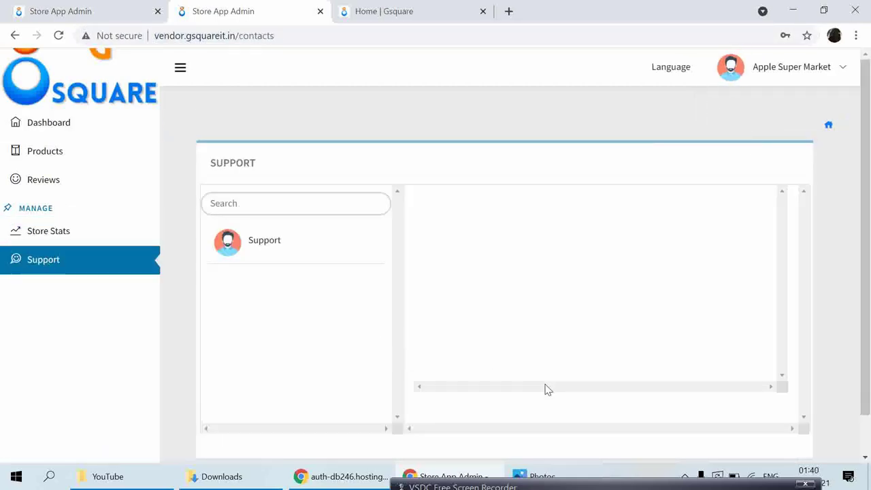
pyautogui.click(299, 244)
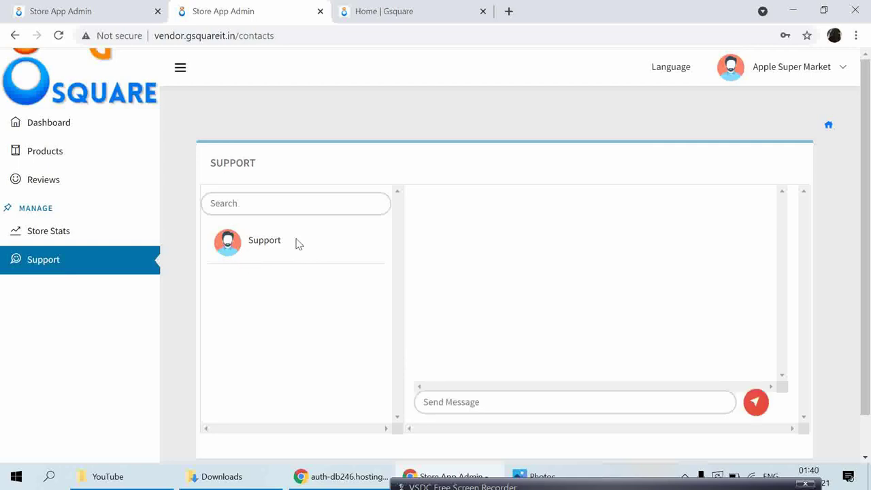
# Send Support the reply 'Going really well :)' and return to the admin panel
pyautogui.click(497, 402)
pyautogui.write('Going really well :)')
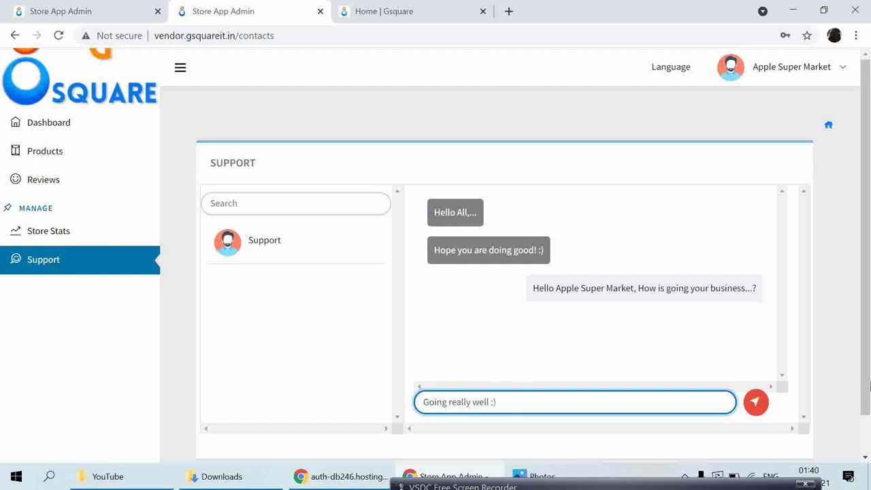
pyautogui.click(754, 402)
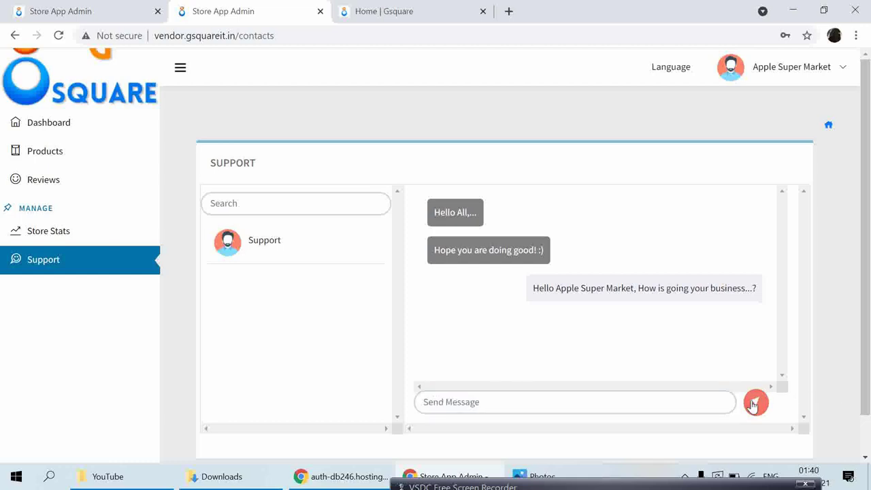
pyautogui.click(80, 9)
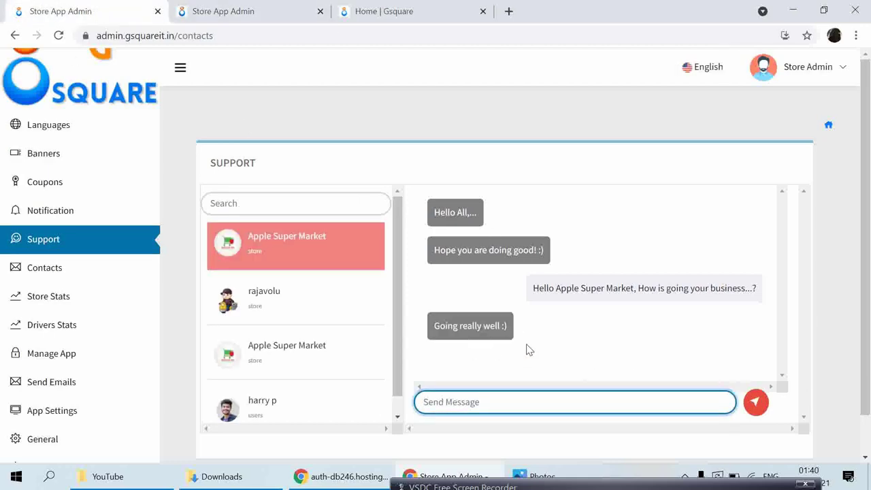
# Pass through the admin dashboard, Support chats and All Mail contacts list, then the storefront tab
pyautogui.click(821, 72)
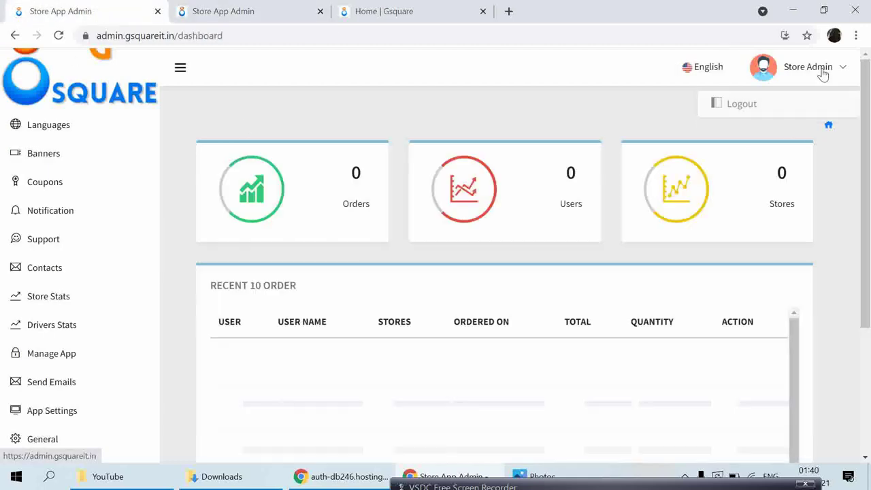
pyautogui.scroll(2, 64, 324)
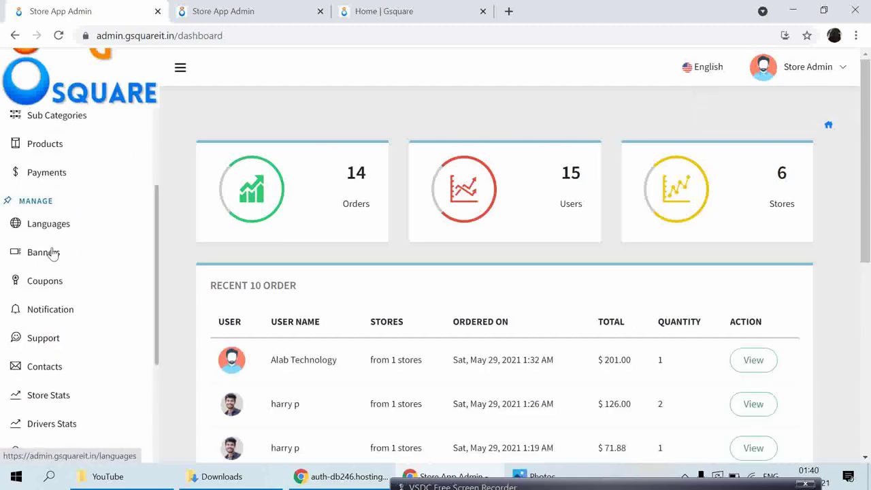
pyautogui.click(53, 340)
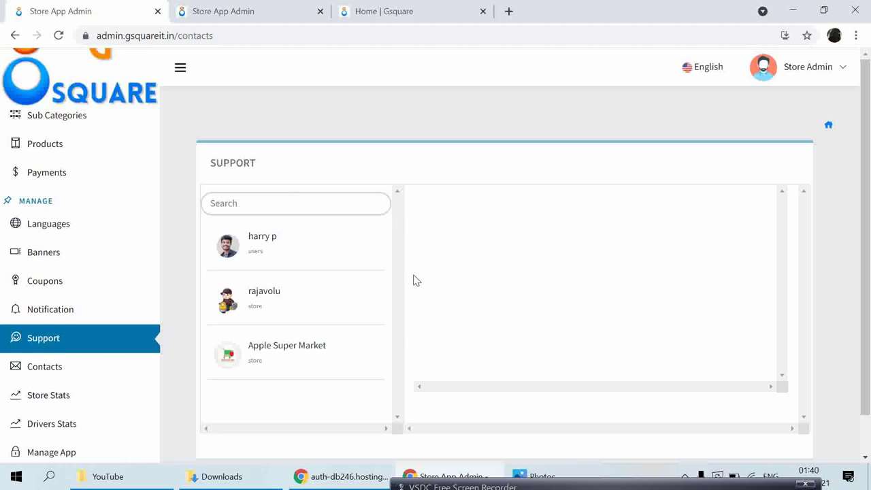
pyautogui.scroll(-1, 408, 294)
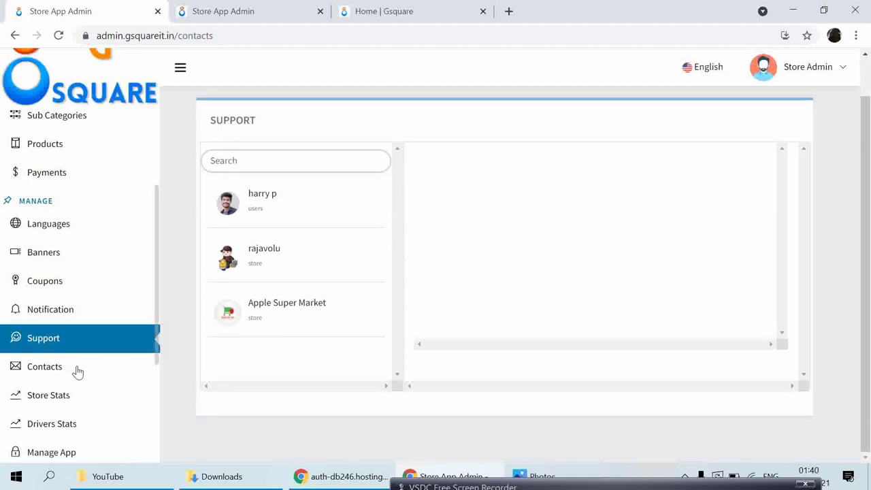
pyautogui.click(68, 366)
pyautogui.scroll(-3, 66, 363)
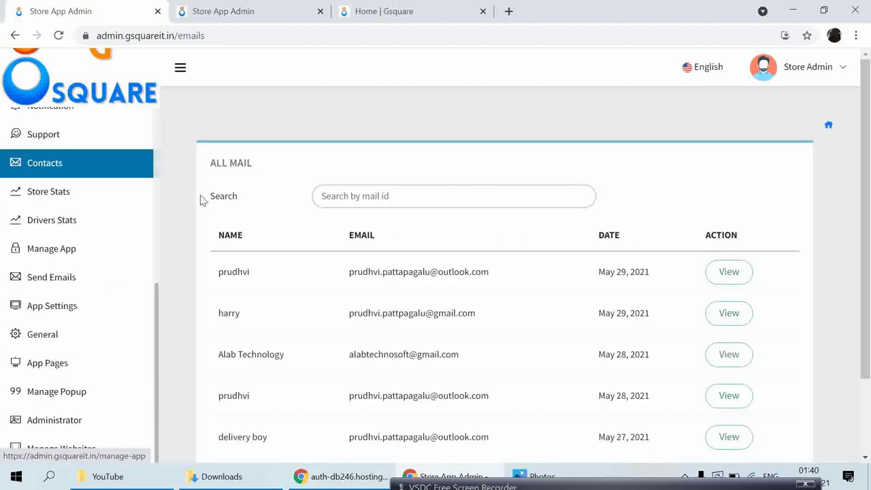
pyautogui.click(413, 8)
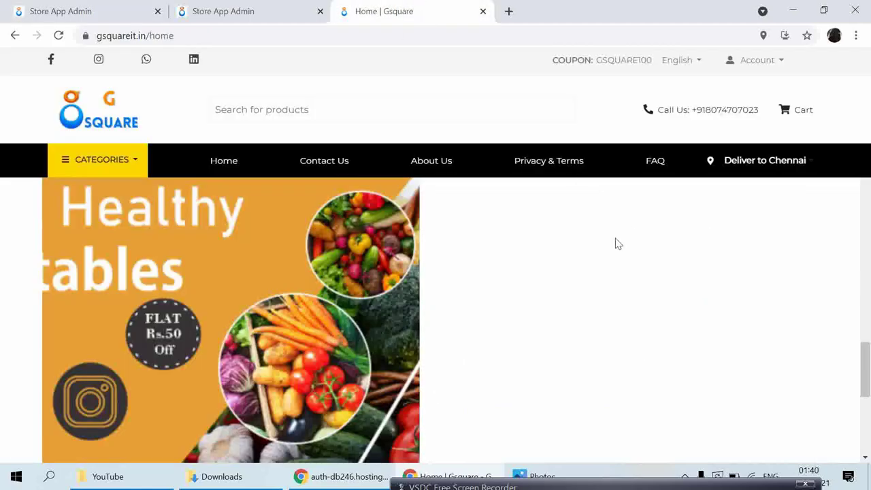
# Go to the storefront's Contact Us page
pyautogui.scroll(2, 354, 225)
pyautogui.scroll(-5, 129, 170)
pyautogui.scroll(1, 86, 167)
pyautogui.click(86, 164)
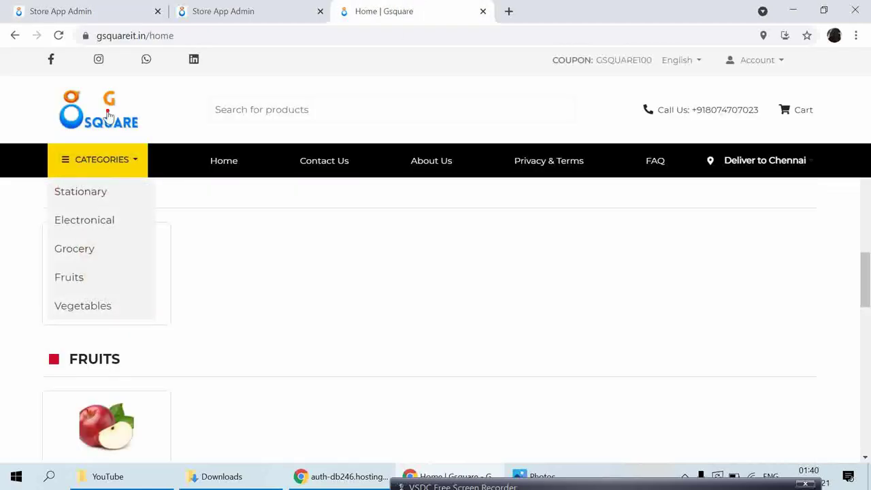
pyautogui.scroll(10, 107, 115)
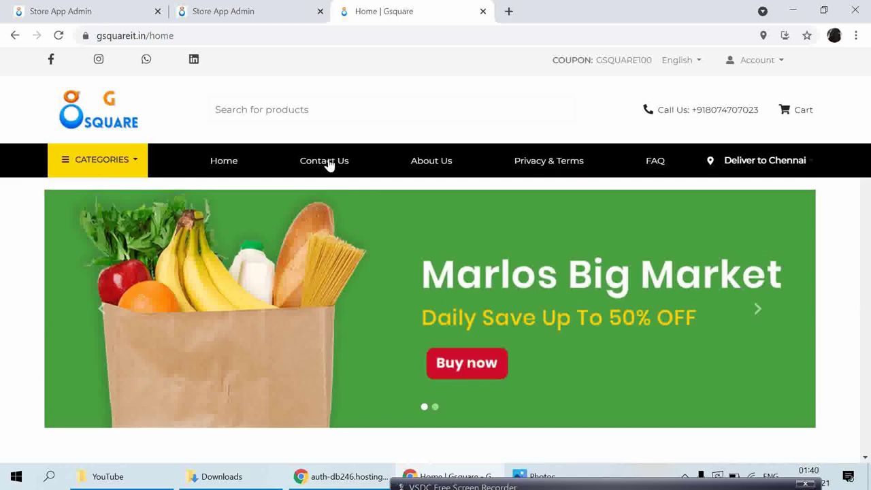
pyautogui.click(329, 163)
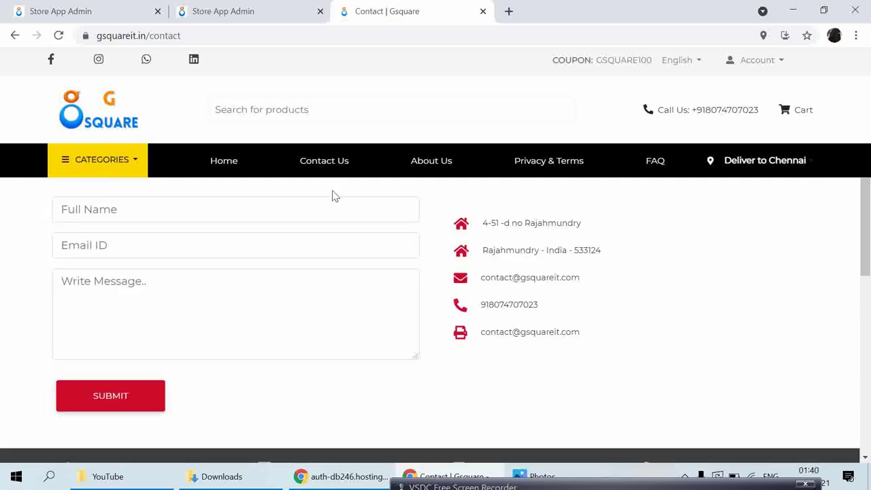
# Enter 'Alab Technology' as the full name and the company's support e-mail address
pyautogui.click(154, 210)
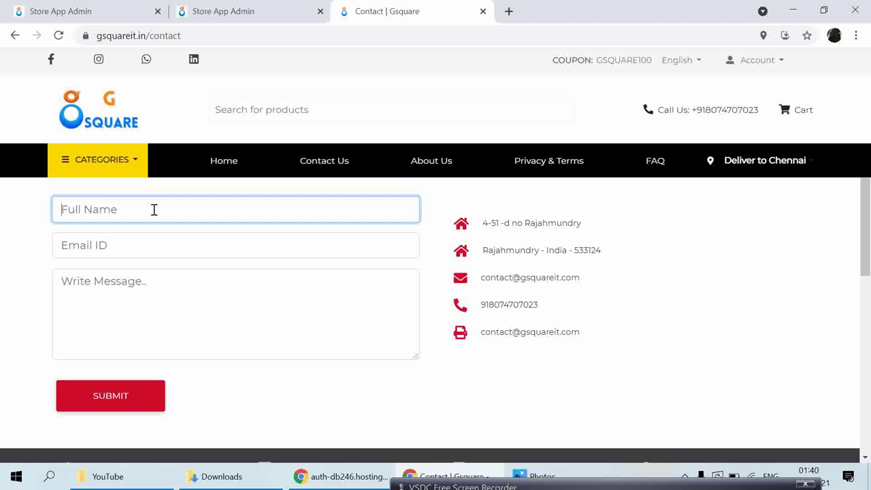
pyautogui.write('Alab Technology')
pyautogui.press('Tab')
pyautogui.write('alabte')
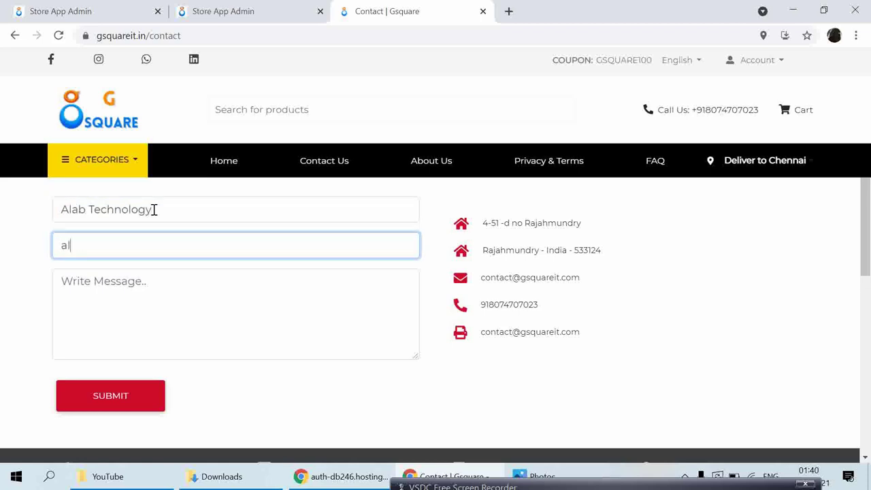
pyautogui.write('c')
pyautogui.press('BackSpace')
pyautogui.press('BackSpace')
pyautogui.press('BackSpace')
pyautogui.press('BackSpace')
pyautogui.press('BackSpace')
pyautogui.press('BackSpace')
pyautogui.press('BackSpace')
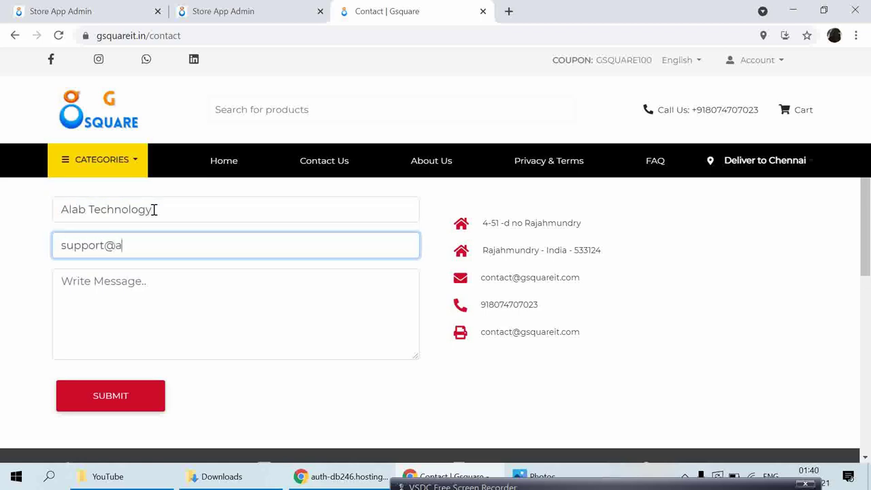
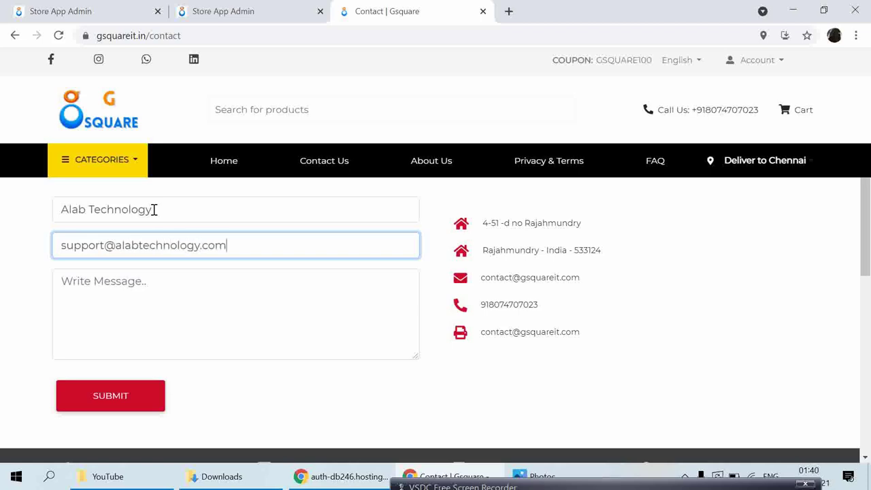
pyautogui.press('Tab')
# Write a message raising a concern about Apple Super Market and submit the form
pyautogui.write('Hello Am')
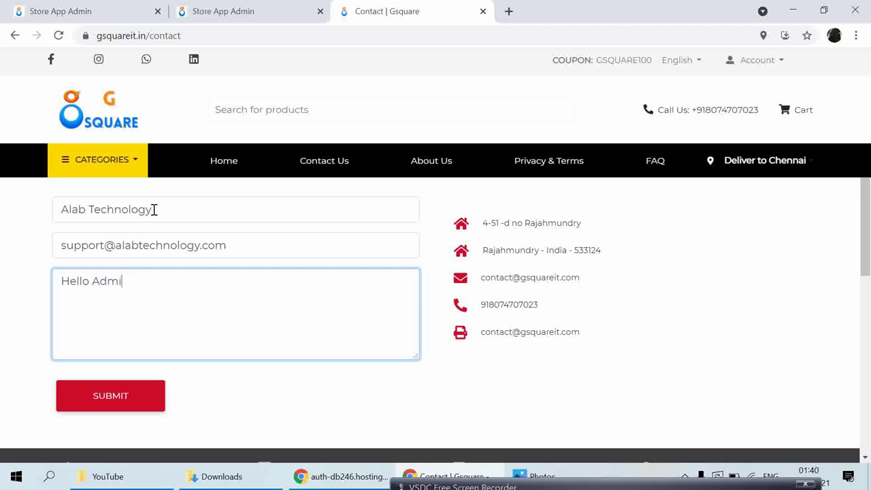
pyautogui.write('I have a conv')
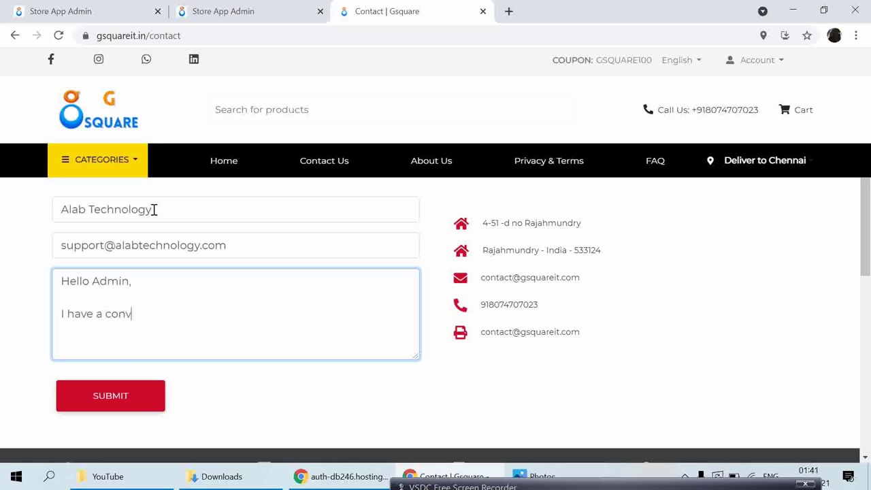
pyautogui.press('BackSpace')
pyautogui.write('cern about Ap')
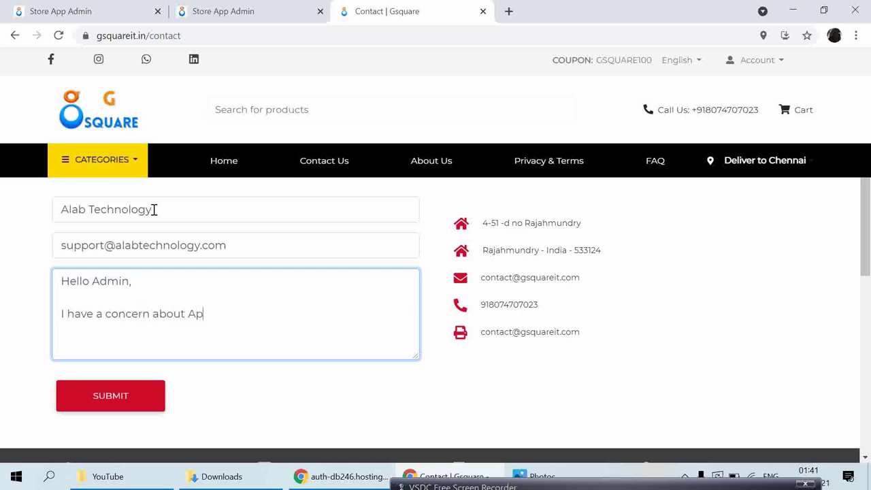
pyautogui.write('ple Super Maret')
pyautogui.write('rket! :')
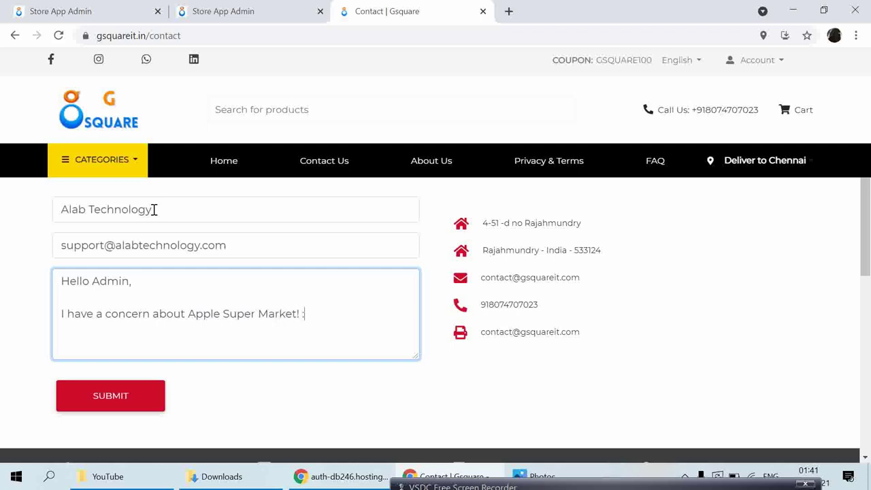
pyautogui.write(') Can we connect?')
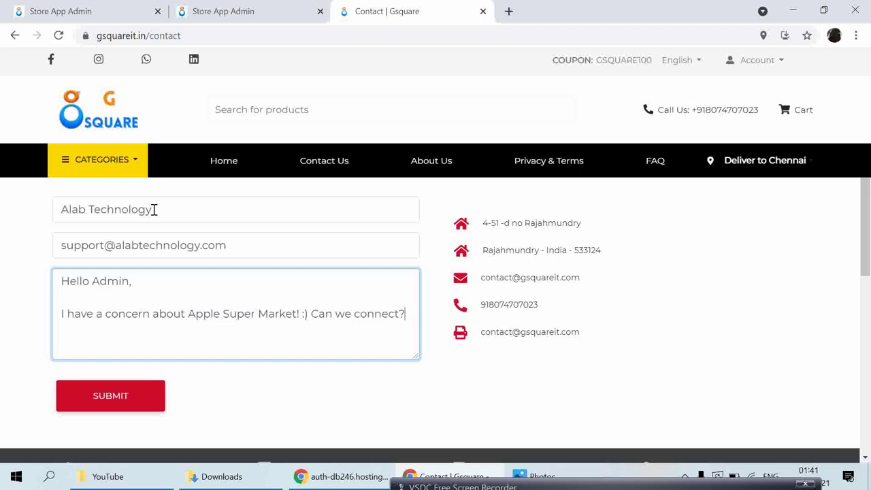
pyautogui.click(190, 213)
pyautogui.click(252, 246)
pyautogui.click(240, 292)
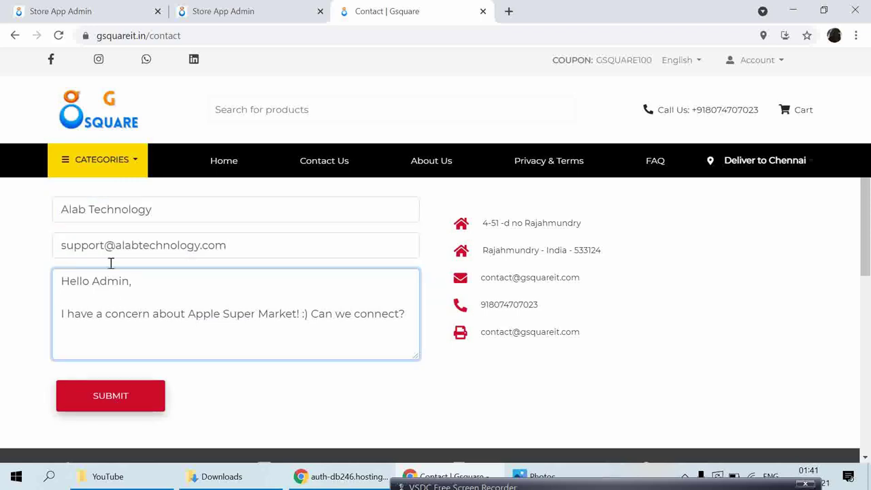
pyautogui.click(131, 398)
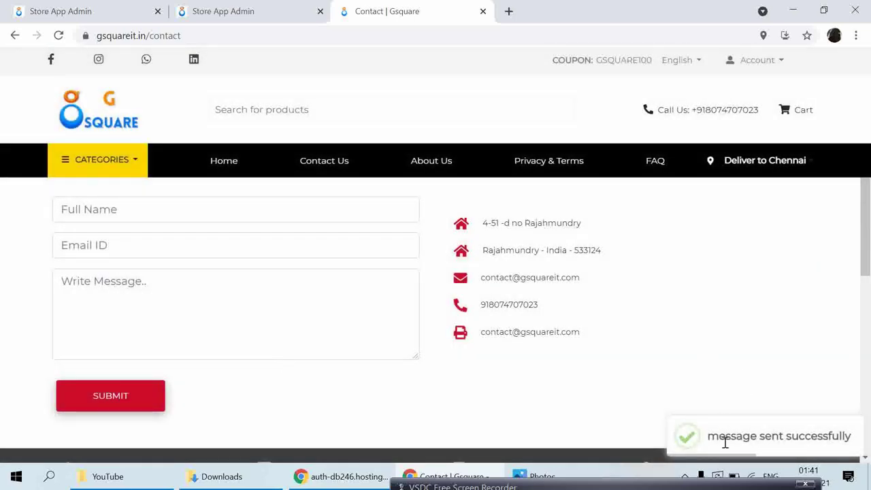
# Reload the admin contact list and read the new Alab Technology message's sender and text
pyautogui.click(54, 10)
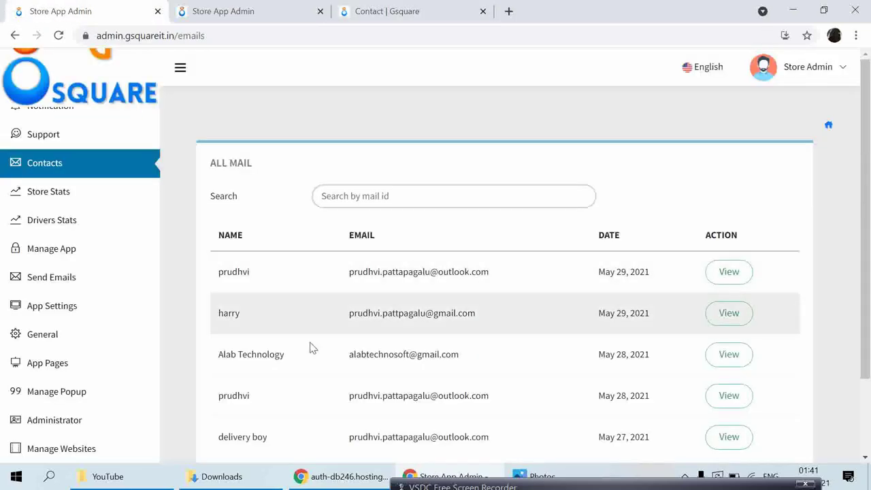
pyautogui.click(59, 35)
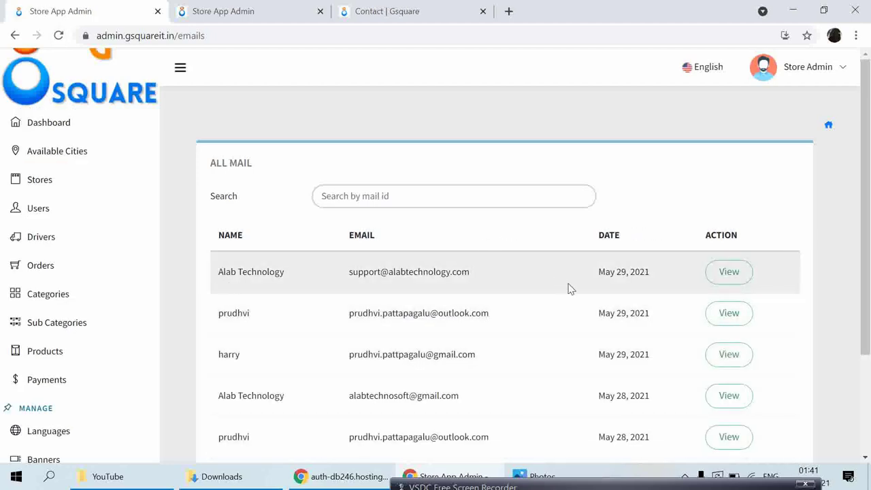
pyautogui.moveTo(217, 274); pyautogui.dragTo(429, 274)
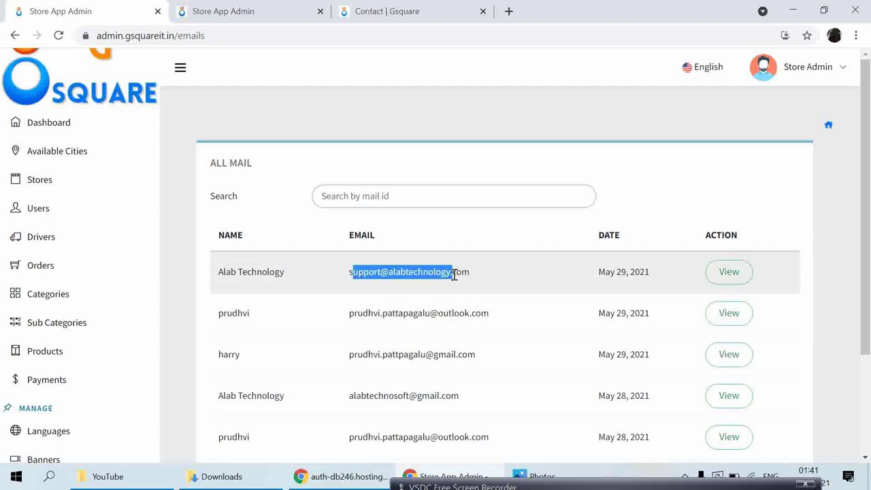
pyautogui.click(729, 281)
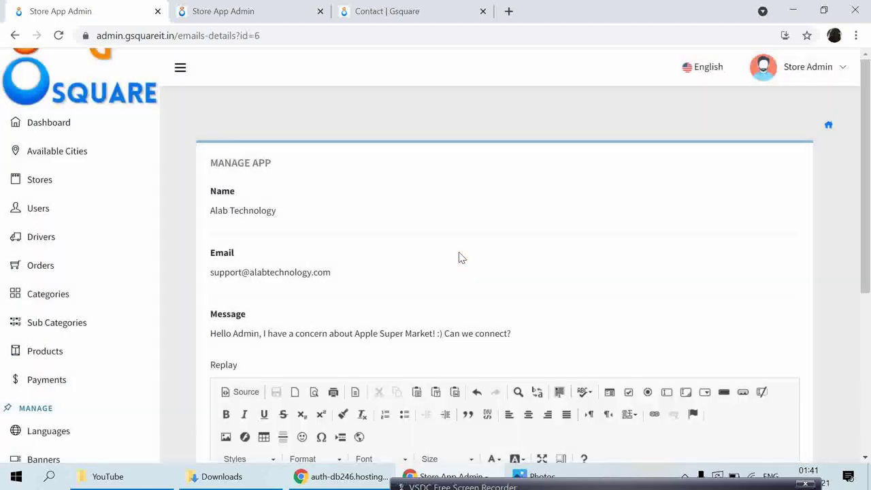
pyautogui.moveTo(275, 212); pyautogui.dragTo(182, 212)
pyautogui.moveTo(330, 272); pyautogui.dragTo(221, 274)
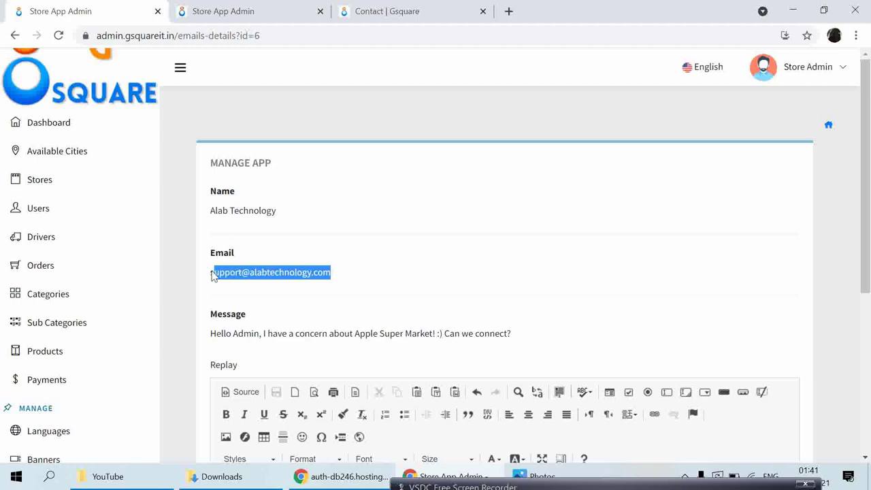
pyautogui.scroll(-2, 250, 286)
pyautogui.moveTo(215, 202); pyautogui.dragTo(514, 205)
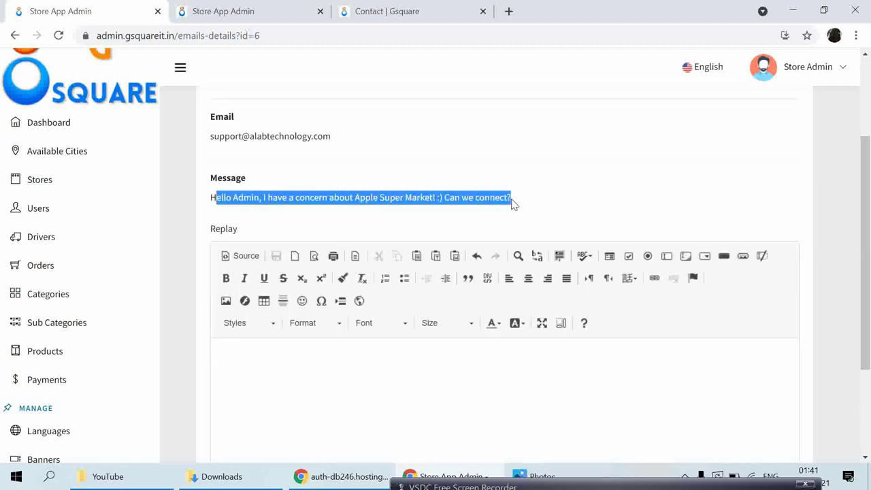
# Start a reply in the Replay editor, then go to the Store Stats page
pyautogui.scroll(-2, 437, 366)
pyautogui.click(359, 260)
pyautogui.scroll(3, 368, 265)
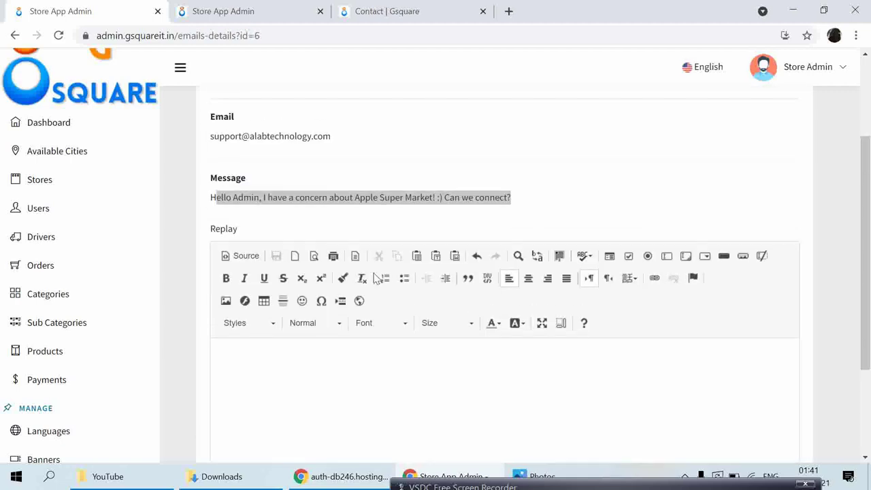
pyautogui.click(364, 246)
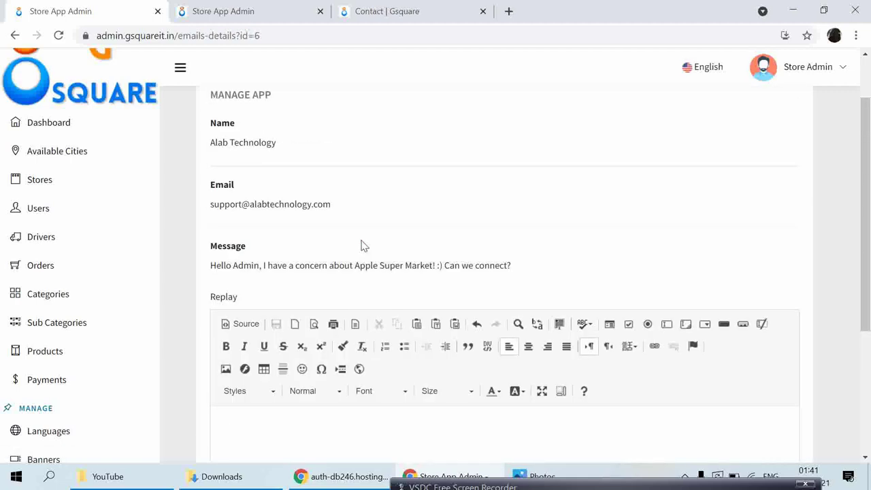
pyautogui.scroll(-1, 363, 248)
pyautogui.click(353, 362)
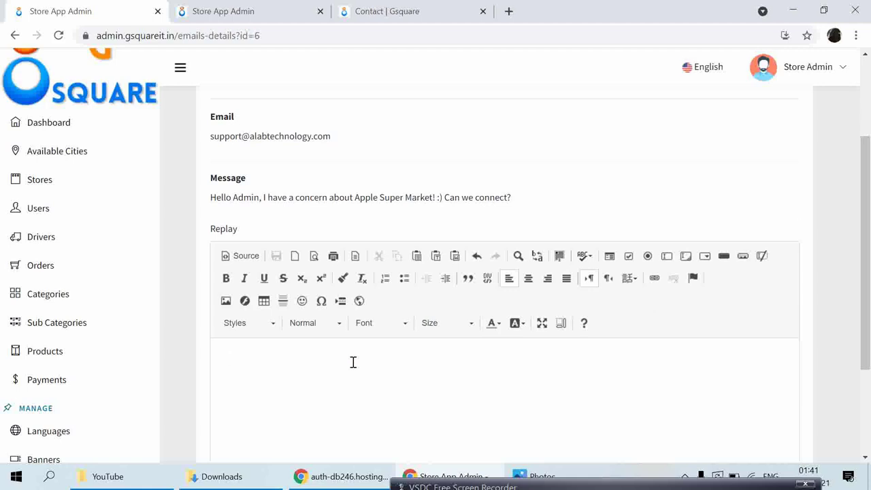
pyautogui.moveTo(524, 204); pyautogui.dragTo(430, 197)
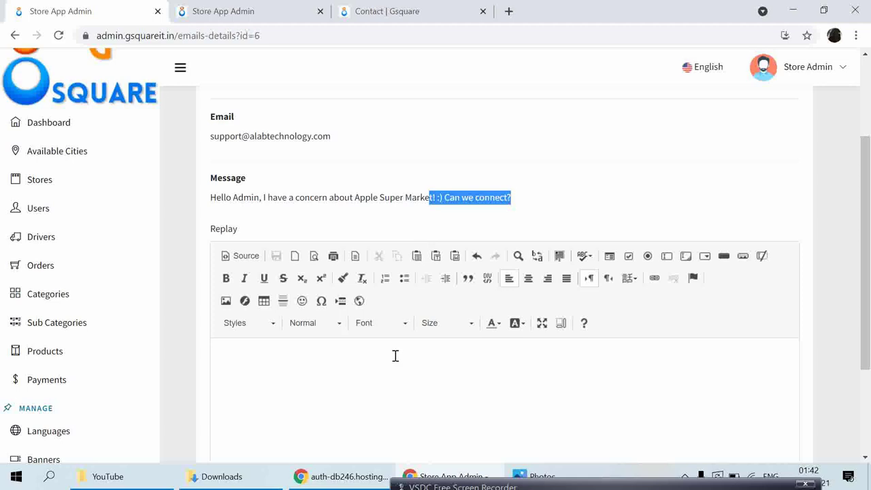
pyautogui.scroll(-3, 73, 369)
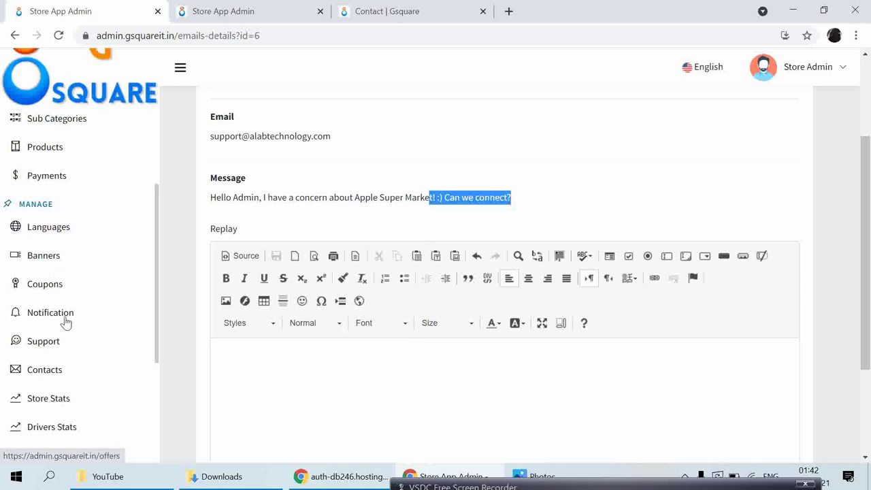
pyautogui.scroll(-2, 59, 347)
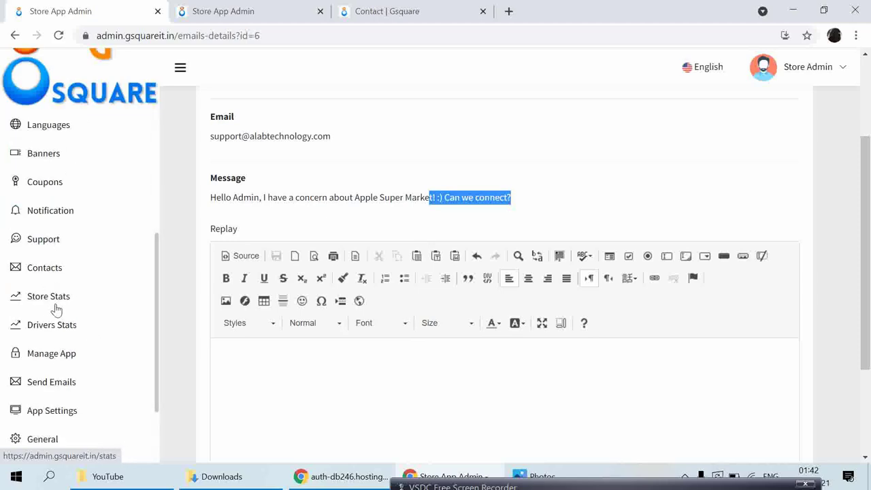
pyautogui.click(48, 298)
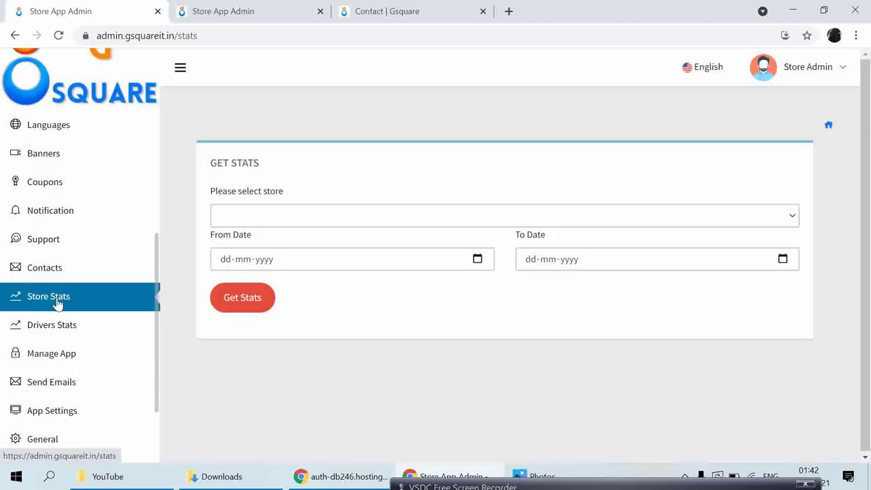
# Get STYLESPA's stats for 27 May 2021 to 29 May 2021
pyautogui.click(263, 218)
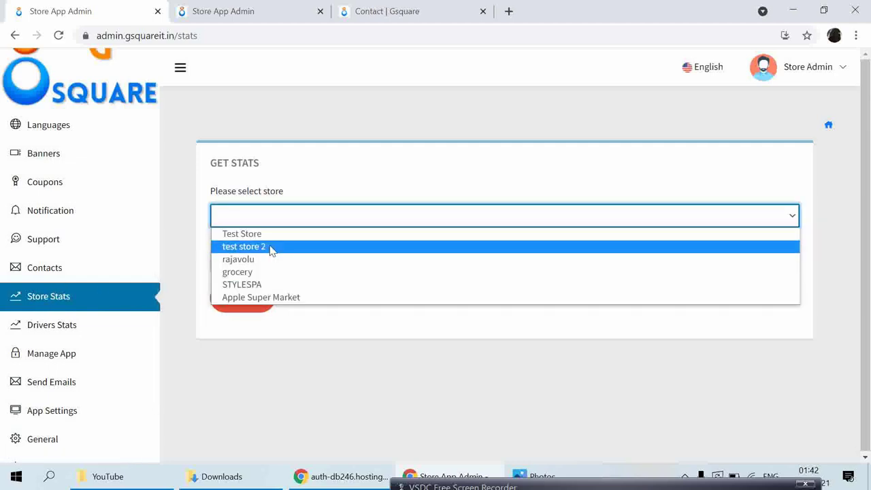
pyautogui.click(261, 285)
pyautogui.click(480, 258)
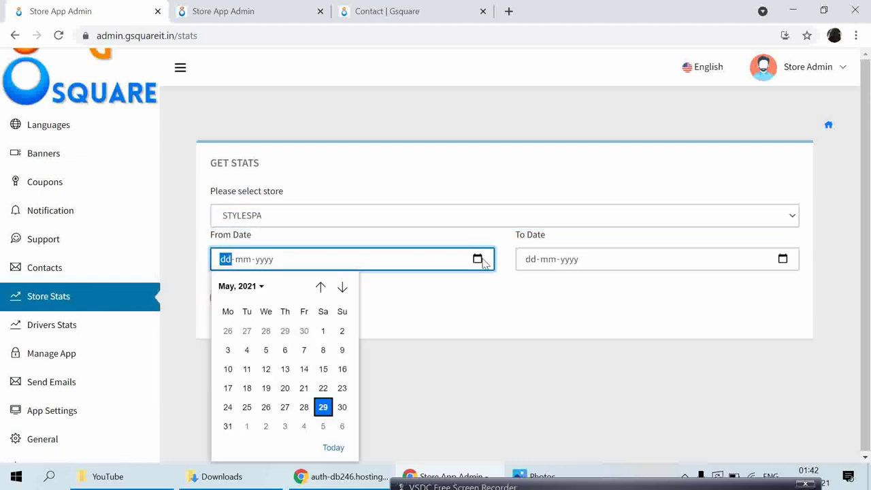
pyautogui.click(288, 406)
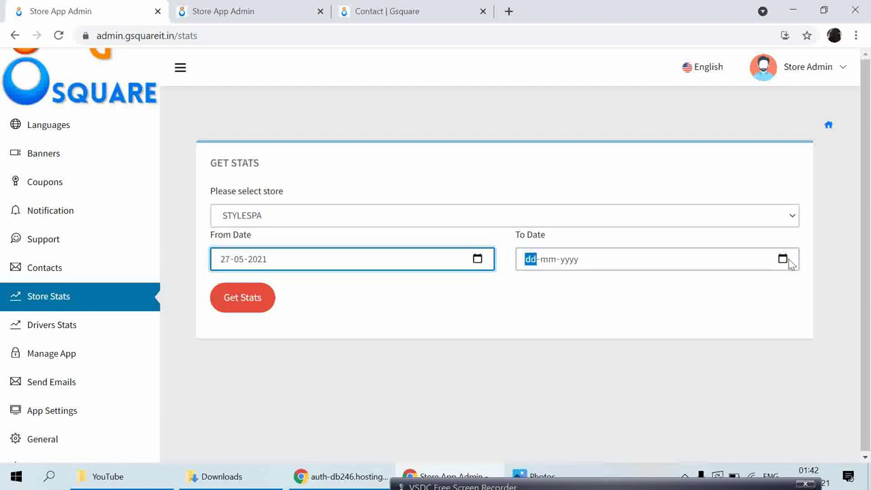
pyautogui.click(784, 260)
pyautogui.click(627, 407)
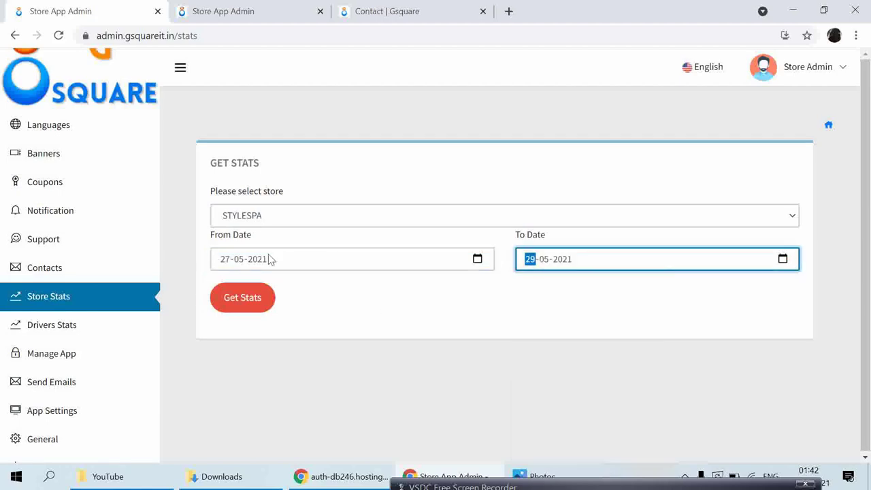
pyautogui.click(241, 300)
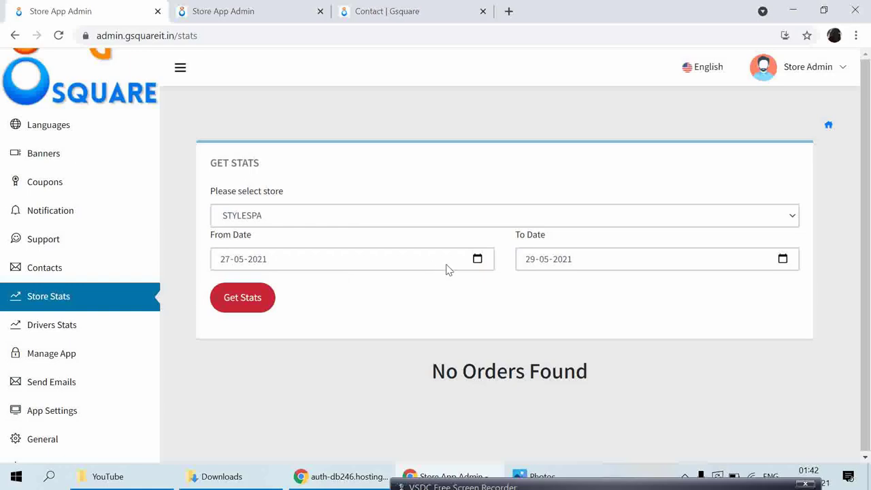
# Get the same date range's stats for the grocery, rajavolu and test store 2 stores
pyautogui.click(285, 214)
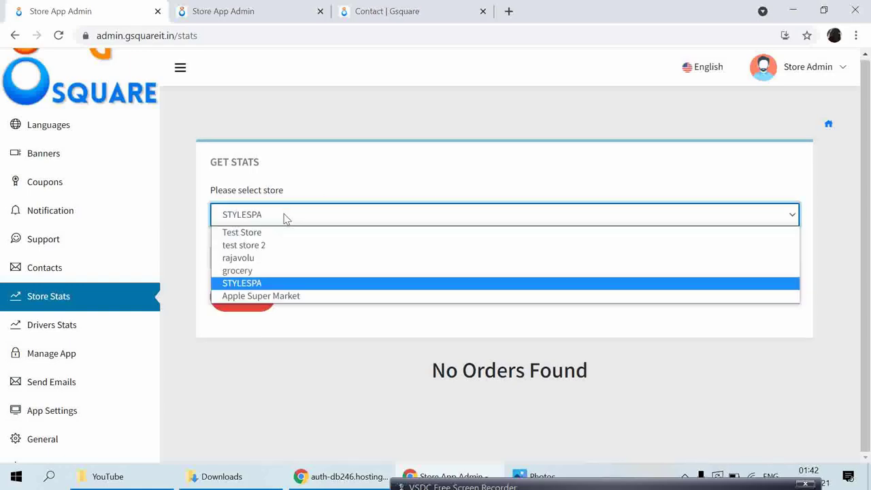
pyautogui.click(269, 271)
pyautogui.click(262, 294)
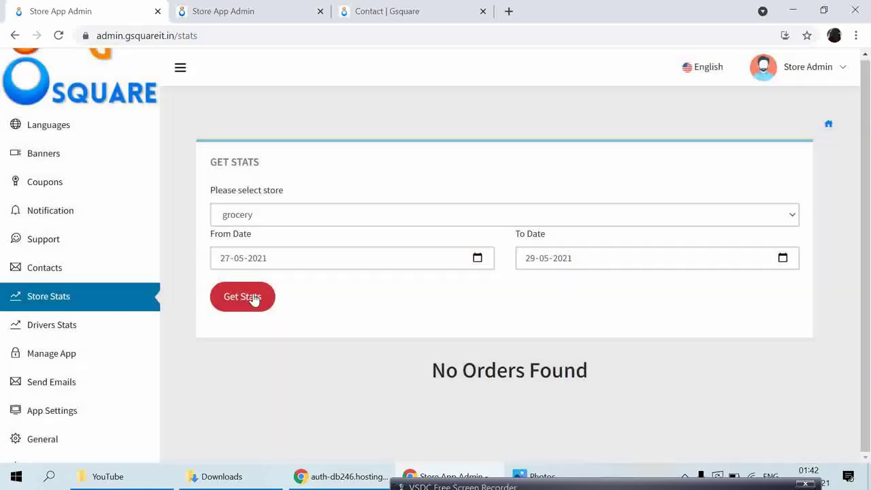
pyautogui.click(292, 213)
pyautogui.click(260, 258)
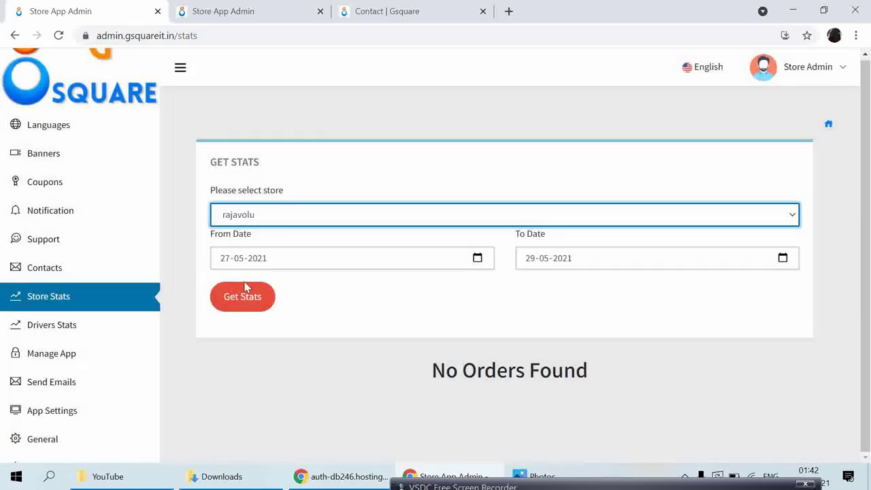
pyautogui.click(239, 296)
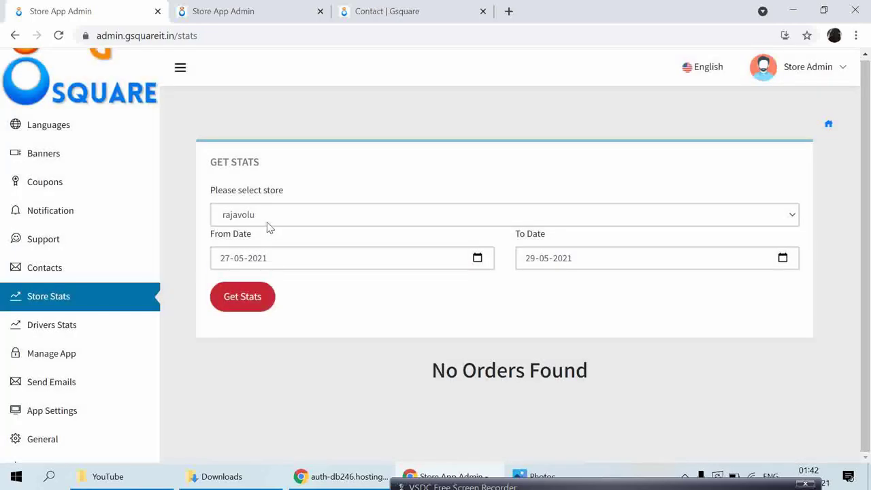
pyautogui.click(269, 222)
pyautogui.click(265, 246)
pyautogui.click(241, 298)
# Get stats for Test Store and Apple Super Market, then recheck STYLESPA
pyautogui.click(281, 216)
pyautogui.click(262, 233)
pyautogui.click(246, 296)
pyautogui.click(292, 215)
pyautogui.click(259, 293)
pyautogui.click(265, 298)
pyautogui.click(282, 258)
pyautogui.click(288, 217)
pyautogui.click(266, 282)
pyautogui.click(248, 299)
pyautogui.click(71, 329)
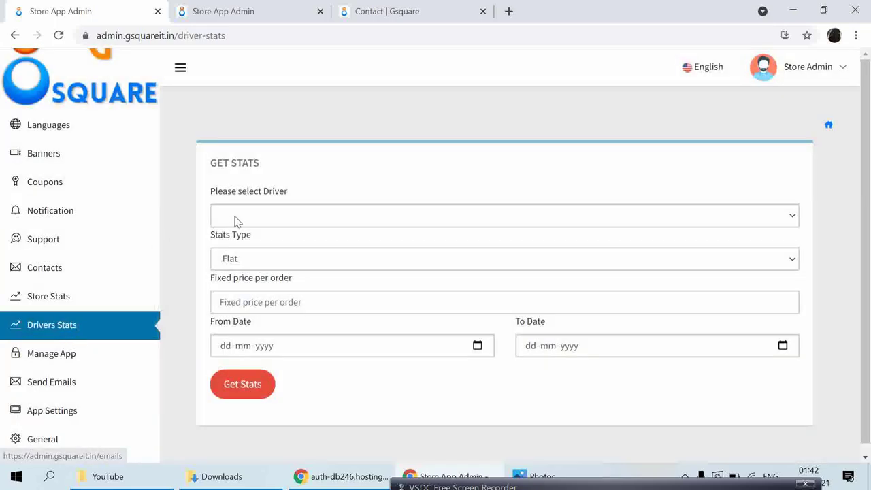
# Generate delivery boy's Commission stats at 10% for 28 May 2021 to 29 May 2021
pyautogui.click(237, 217)
pyautogui.click(254, 234)
pyautogui.click(251, 257)
pyautogui.click(257, 291)
pyautogui.click(239, 301)
pyautogui.write('10')
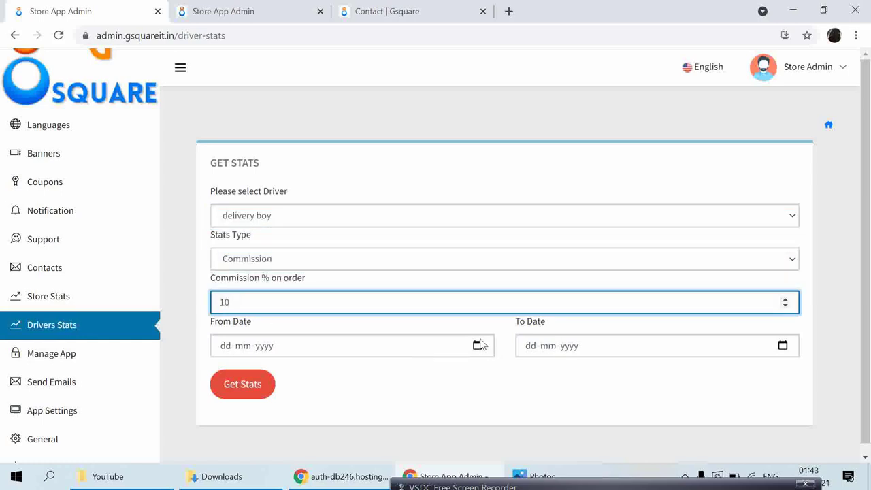
pyautogui.click(478, 345)
pyautogui.click(321, 278)
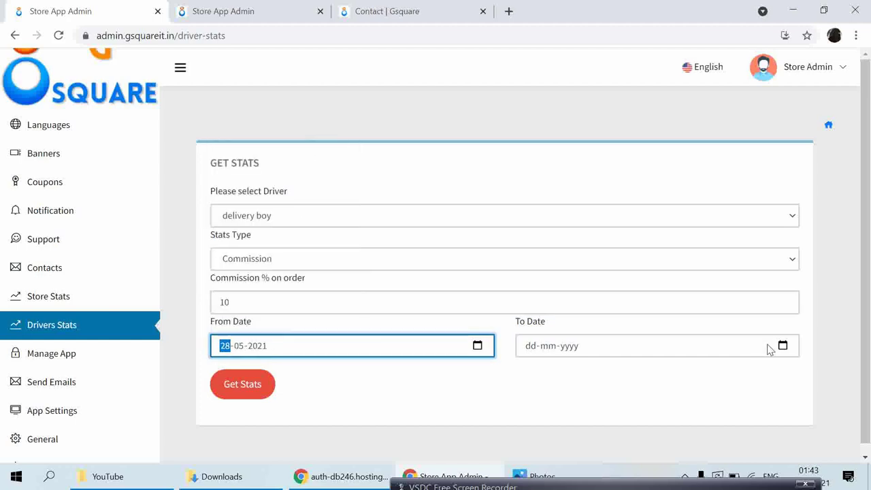
pyautogui.click(774, 346)
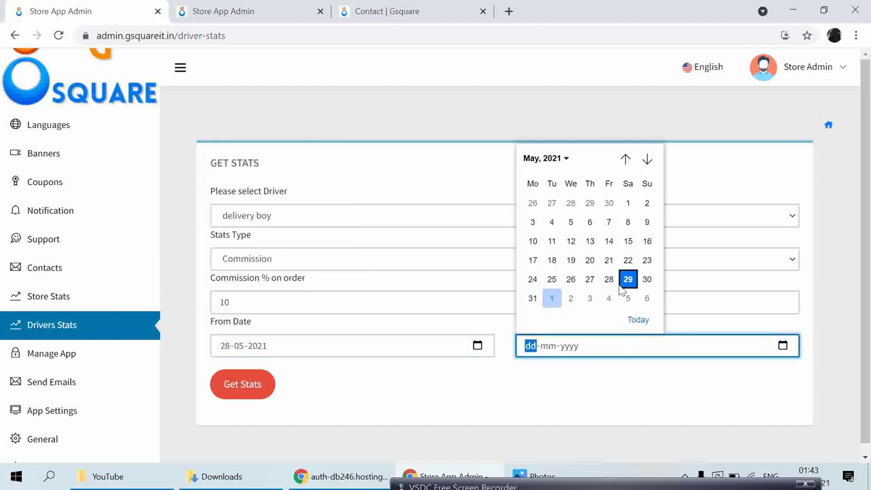
pyautogui.click(628, 278)
pyautogui.click(252, 388)
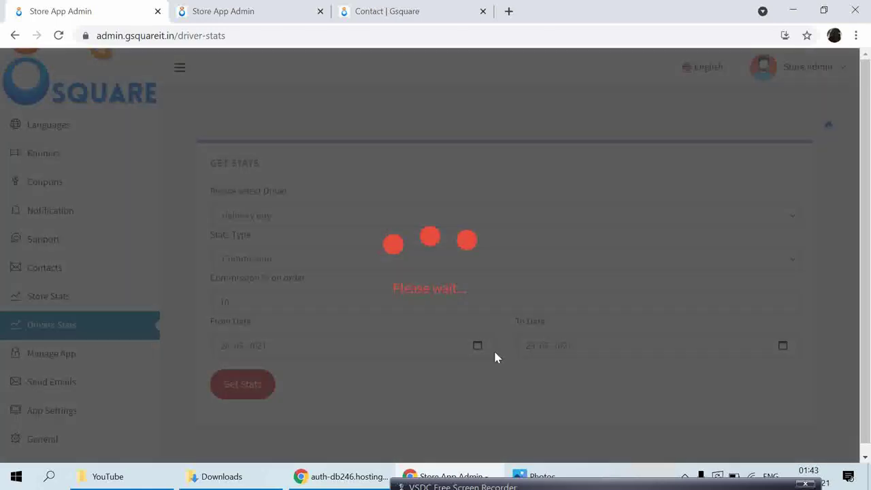
# Review the three orders in the report, highlighting totals 161.00 and 51.00 and commission 27.239
pyautogui.scroll(-3, 350, 331)
pyautogui.scroll(-4, 633, 336)
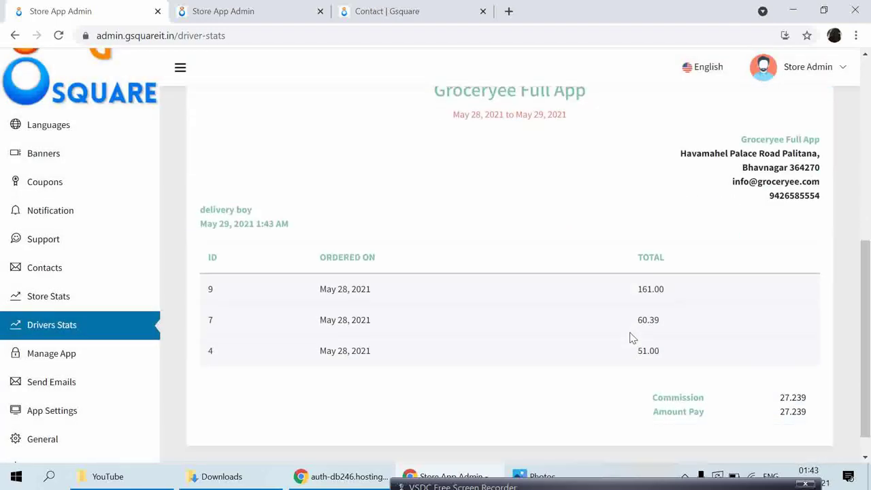
pyautogui.scroll(5, 632, 336)
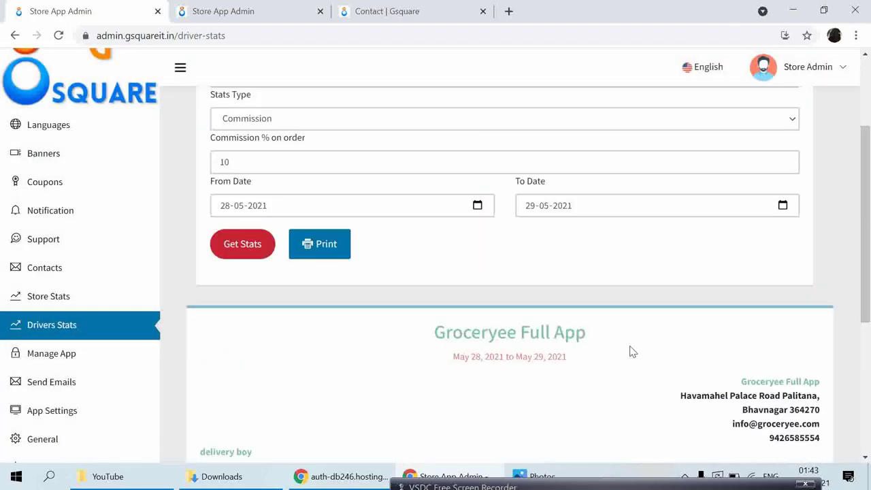
pyautogui.scroll(-4, 632, 351)
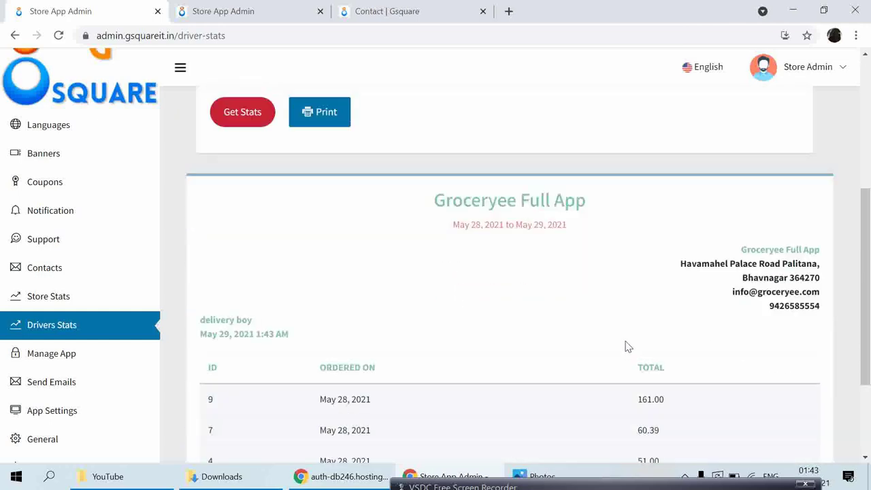
pyautogui.scroll(-2, 716, 319)
pyautogui.scroll(2, 714, 324)
pyautogui.scroll(-2, 715, 325)
pyautogui.moveTo(311, 267); pyautogui.dragTo(381, 268)
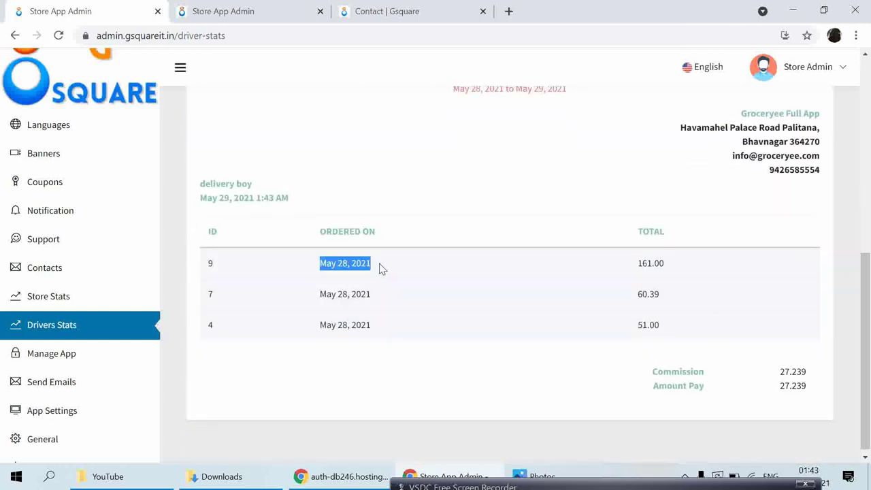
pyautogui.moveTo(632, 265); pyautogui.dragTo(680, 267)
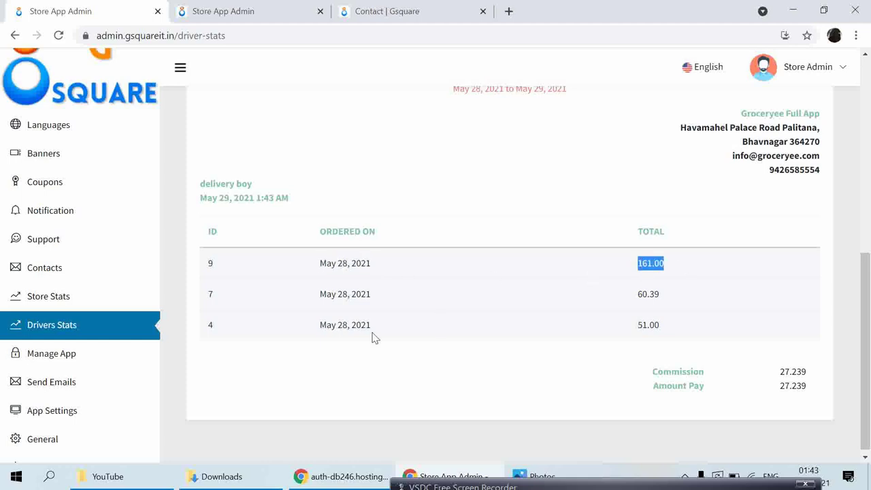
pyautogui.moveTo(320, 294); pyautogui.dragTo(370, 290)
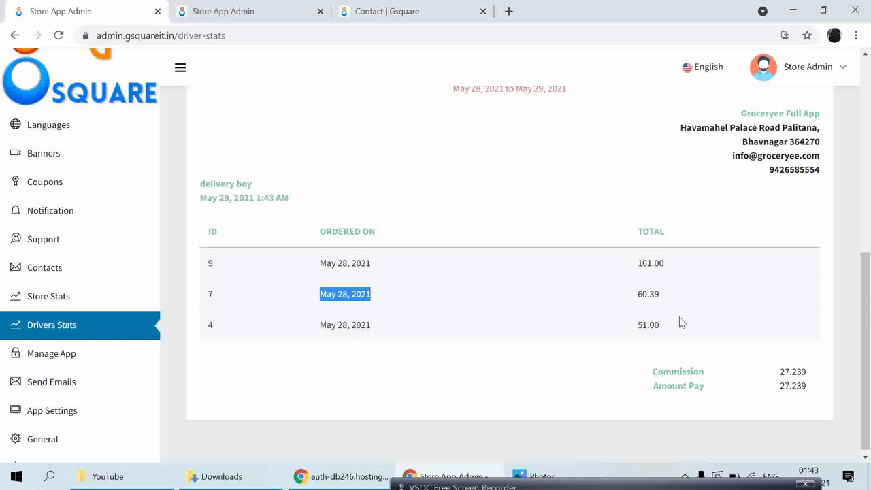
pyautogui.moveTo(634, 327); pyautogui.dragTo(658, 326)
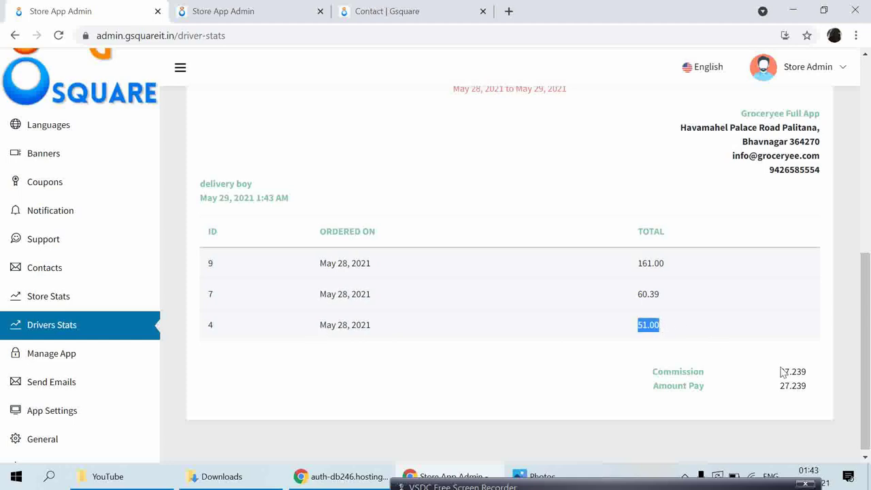
pyautogui.moveTo(786, 369); pyautogui.dragTo(811, 373)
pyautogui.scroll(5, 430, 367)
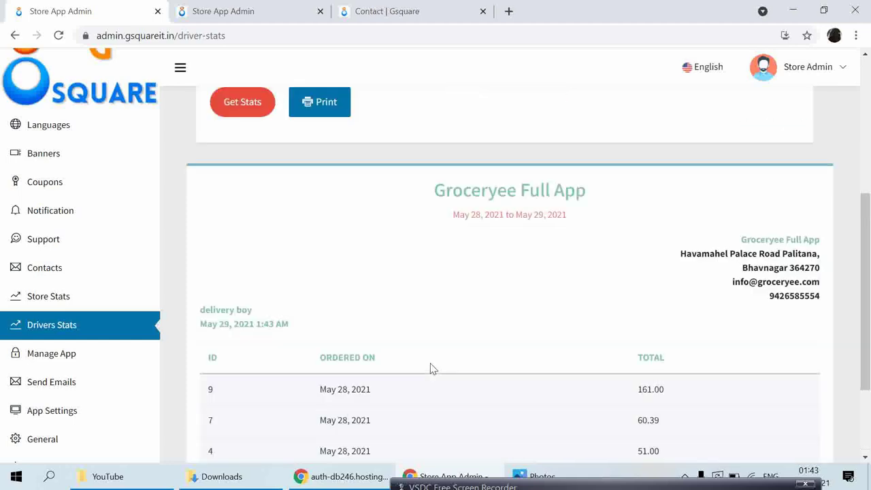
pyautogui.moveTo(238, 234); pyautogui.dragTo(202, 233)
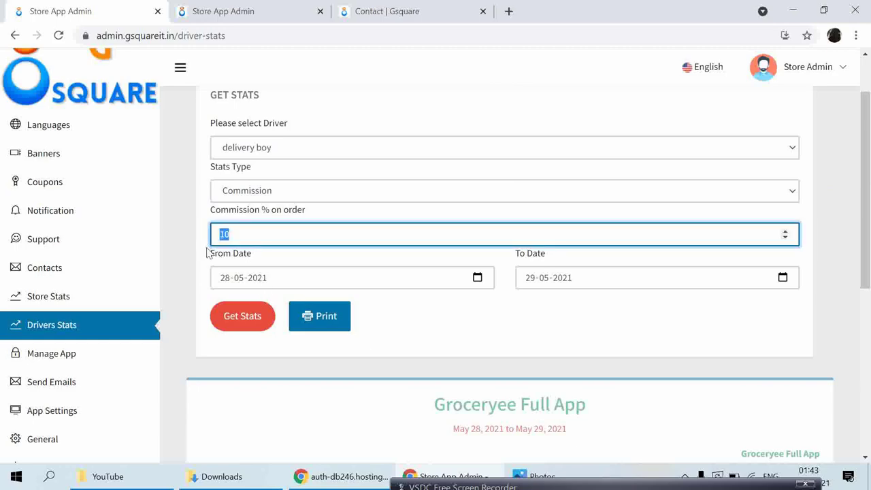
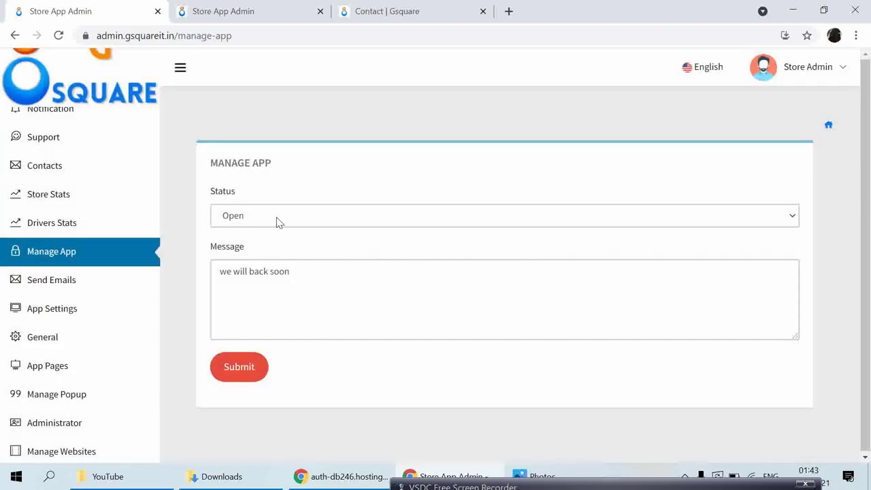
# Set the store status to Close
pyautogui.click(277, 217)
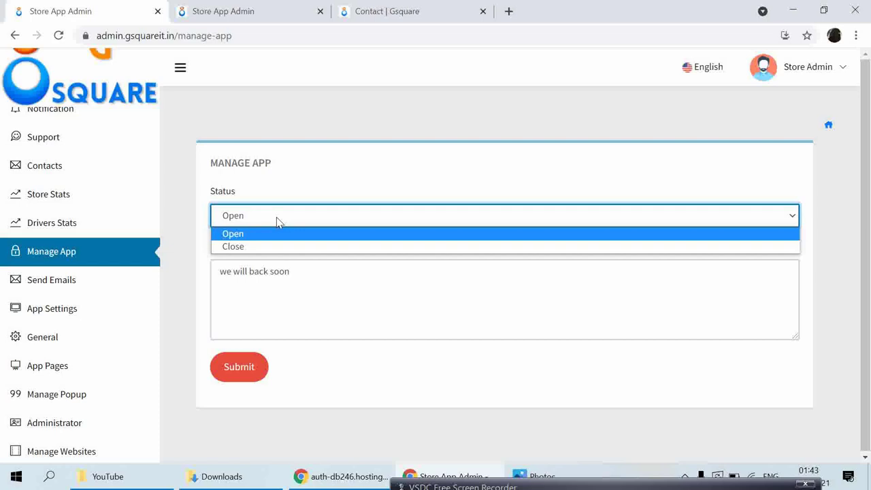
pyautogui.click(286, 293)
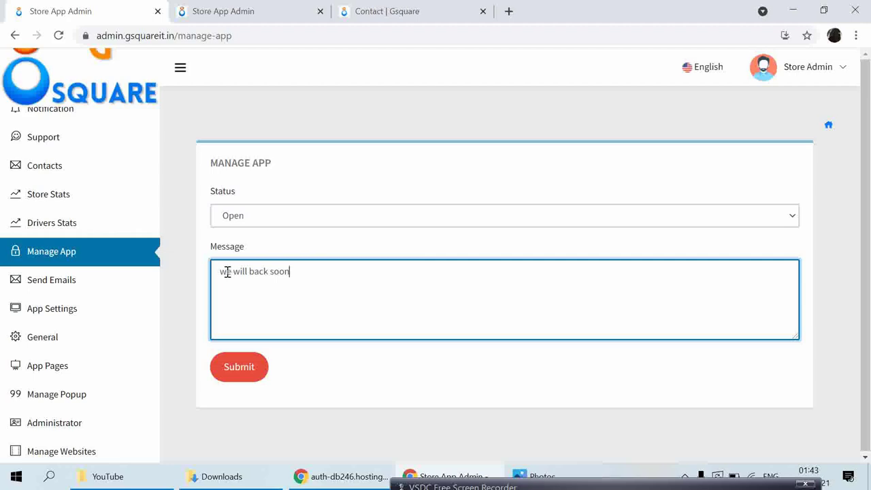
pyautogui.click(257, 219)
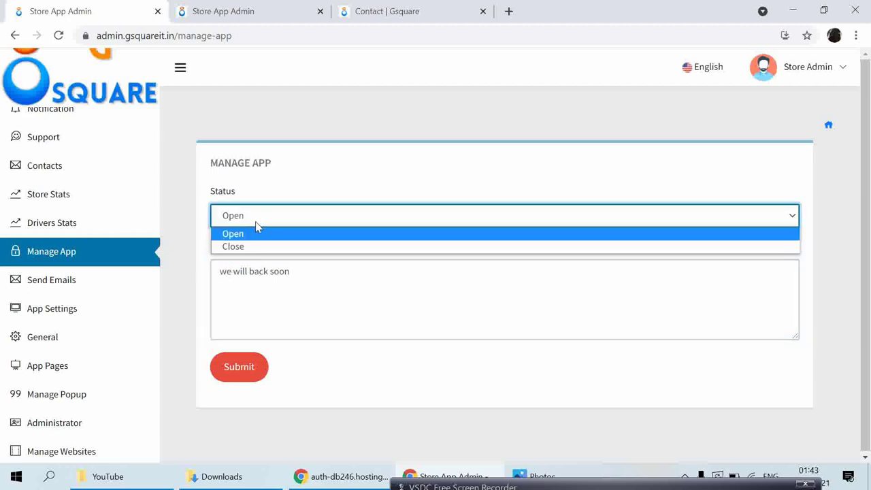
pyautogui.click(247, 247)
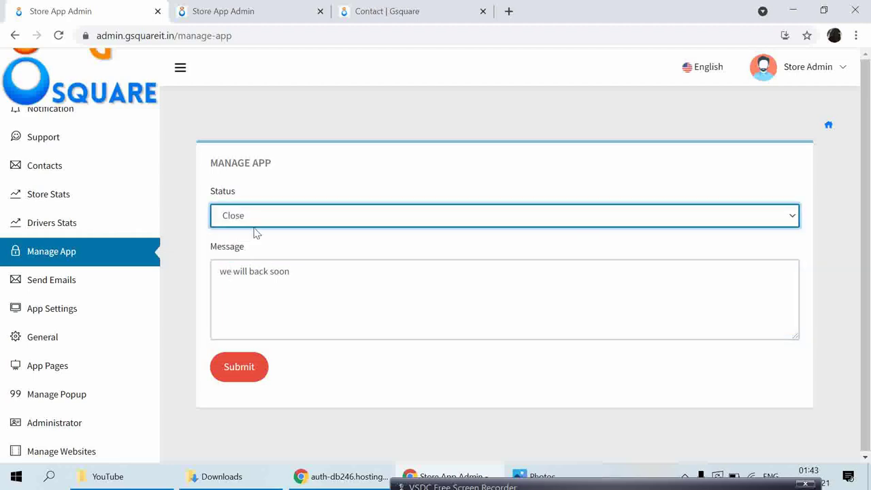
# Replace the away message with a back-in-a-few-minutes technical-reasons note and save
pyautogui.click(261, 282)
pyautogui.moveTo(304, 270); pyautogui.dragTo(217, 268)
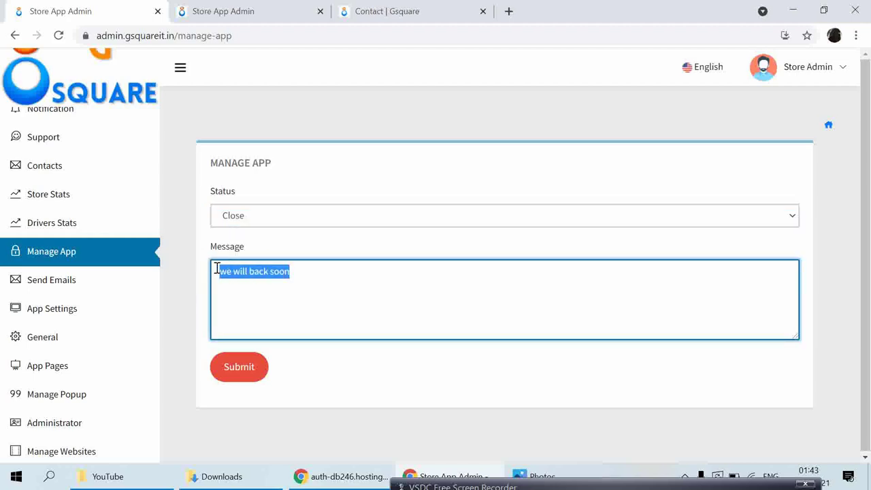
pyautogui.press('BackSpace')
pyautogui.write('T')
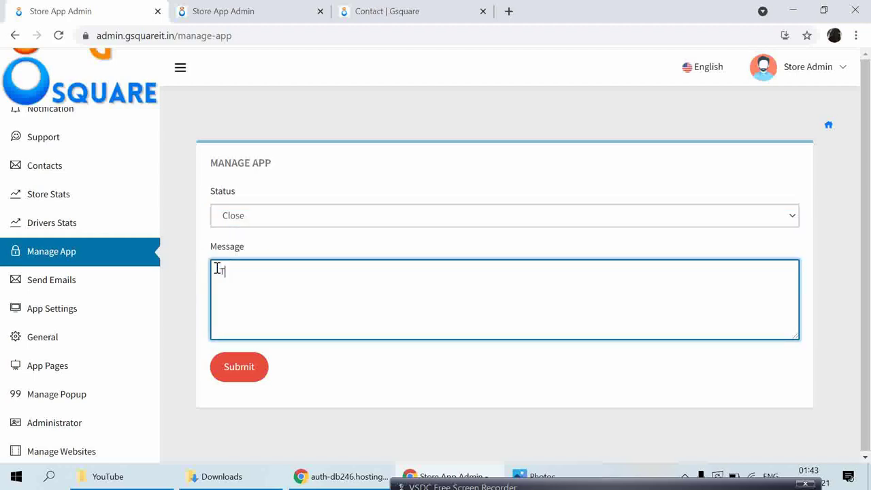
pyautogui.write('e')
pyautogui.press('BackSpace')
pyautogui.press('BackSpace')
pyautogui.write('W')
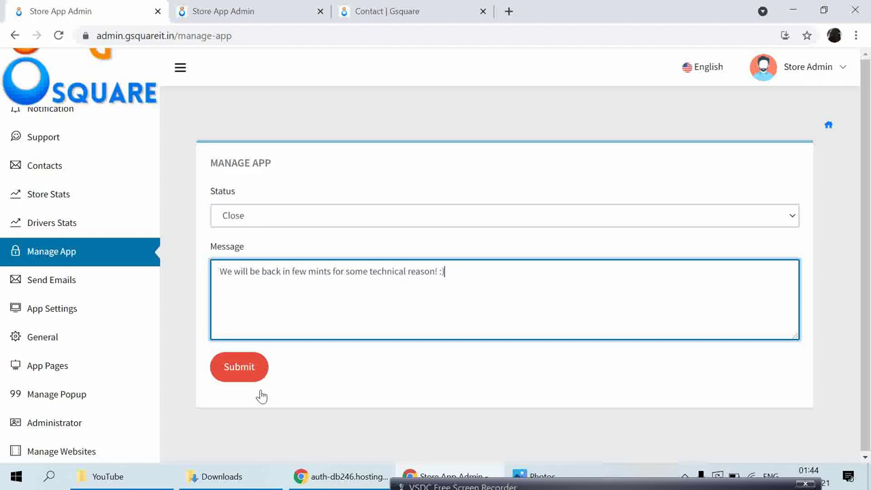
pyautogui.click(246, 367)
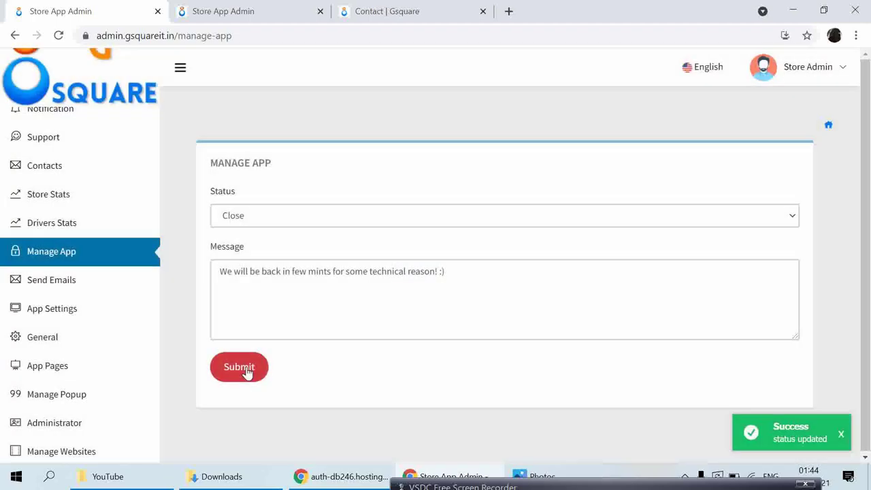
pyautogui.click(408, 11)
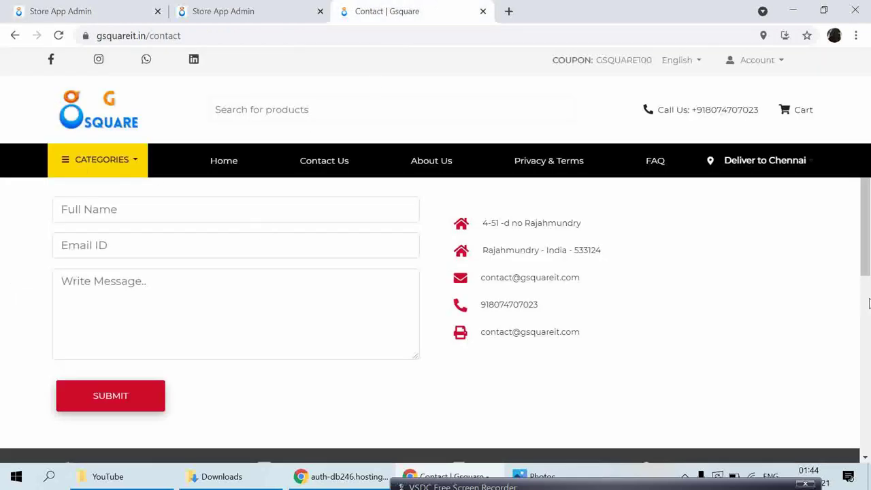
# Load the storefront root address gsquareit.in instead of the /home page
pyautogui.click(91, 124)
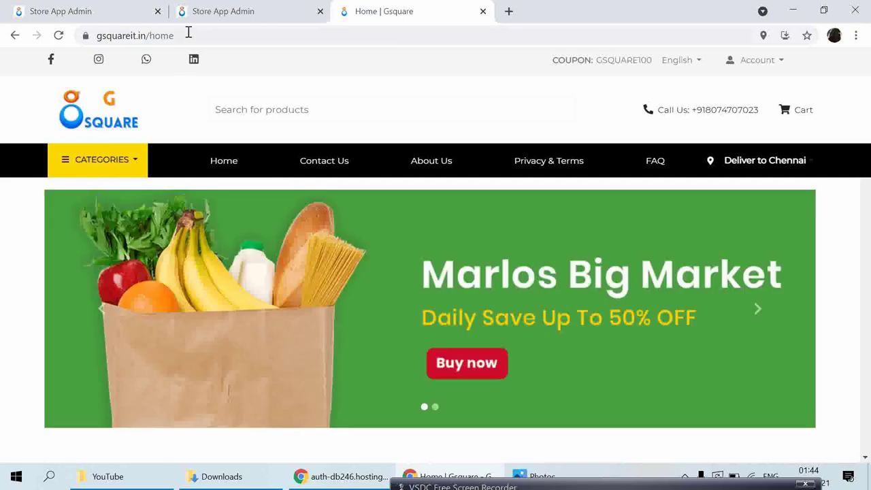
pyautogui.click(191, 30)
pyautogui.moveTo(179, 36); pyautogui.dragTo(272, 43)
pyautogui.press('BackSpace')
pyautogui.press('Return')
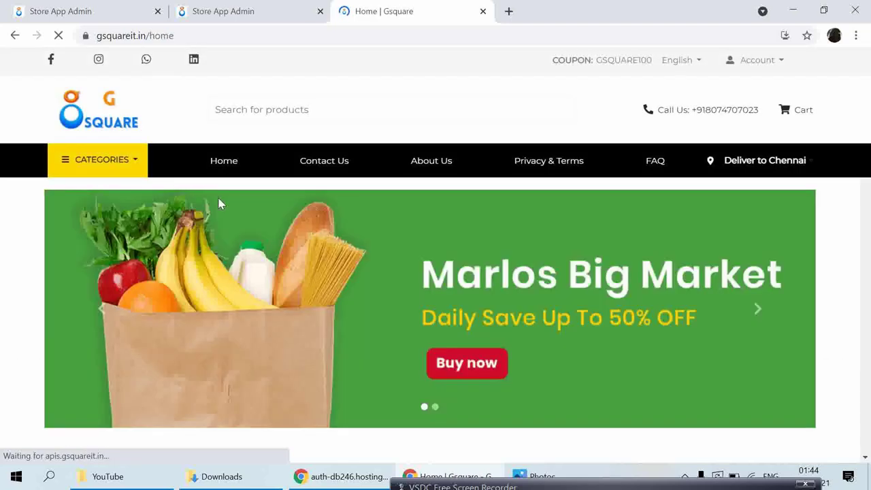
# Scroll through the storefront home page sections, then return to the admin Manage App page
pyautogui.scroll(-10, 281, 290)
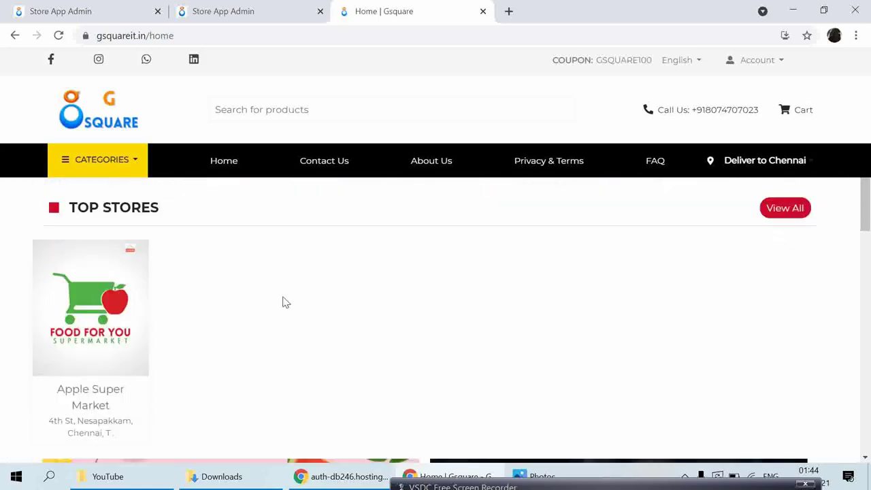
pyautogui.scroll(-15, 291, 301)
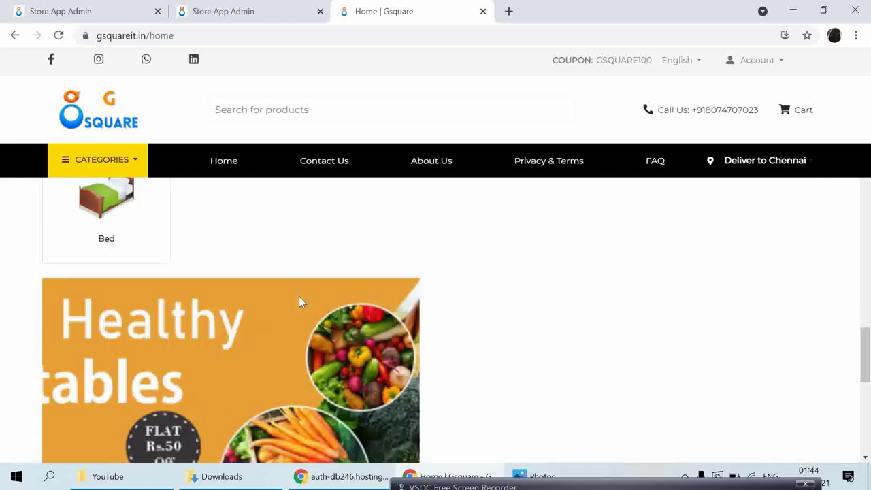
pyautogui.scroll(-8, 300, 300)
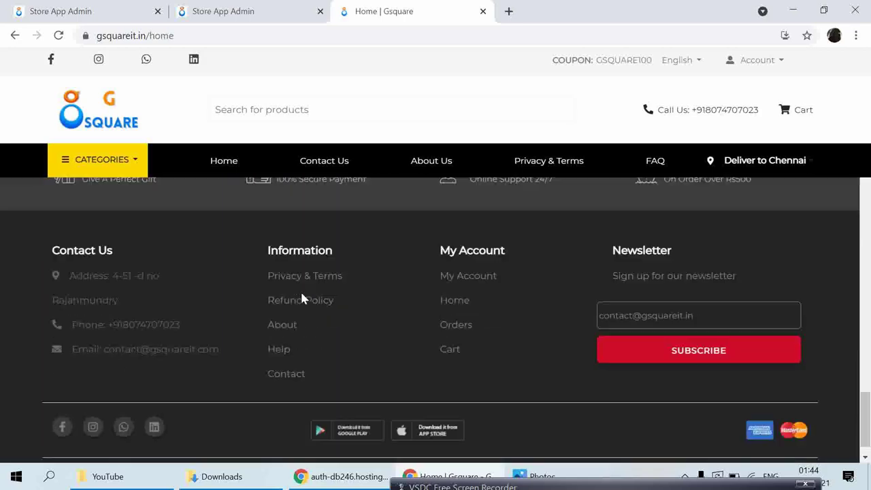
pyautogui.scroll(12, 301, 297)
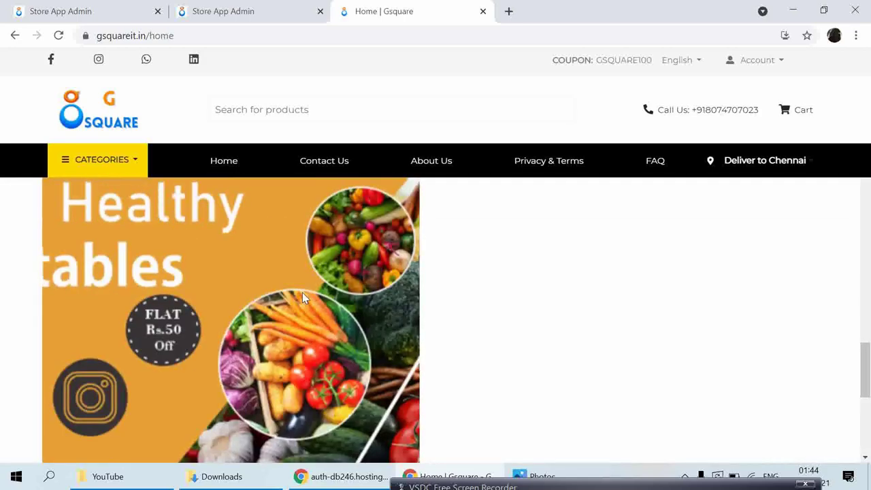
pyautogui.click(75, 8)
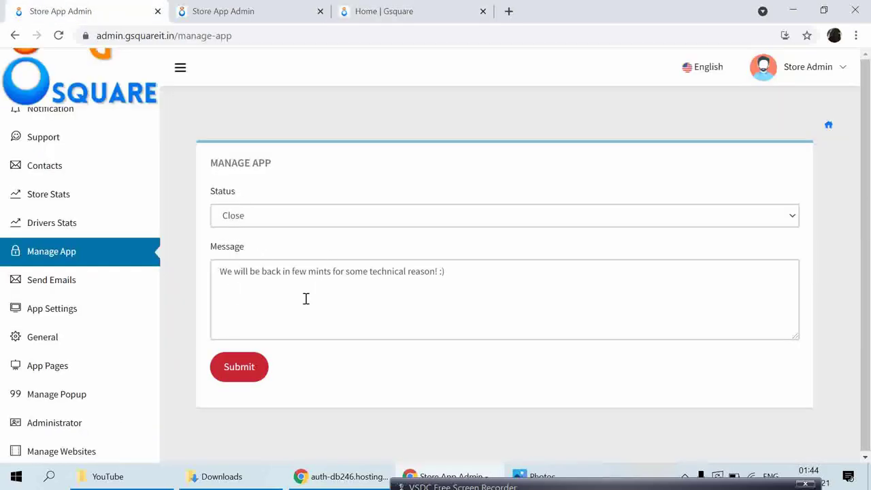
# Set the store status back to Open and save it
pyautogui.click(268, 223)
pyautogui.click(257, 234)
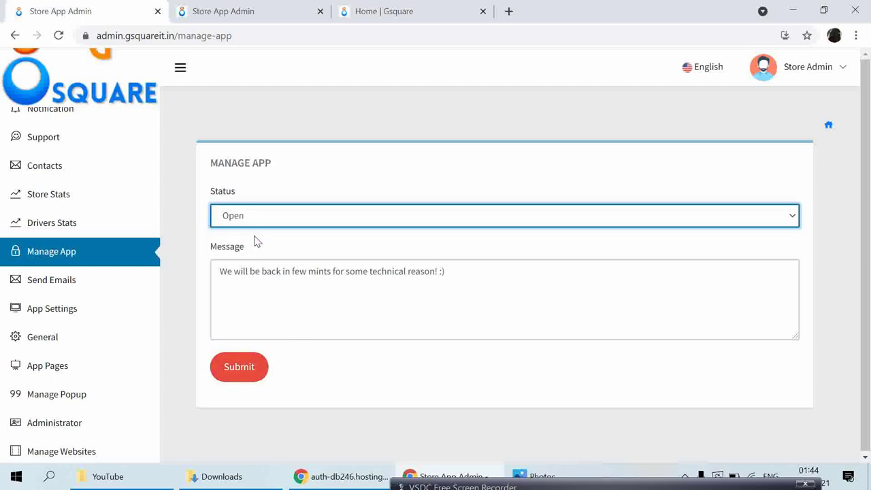
pyautogui.click(240, 362)
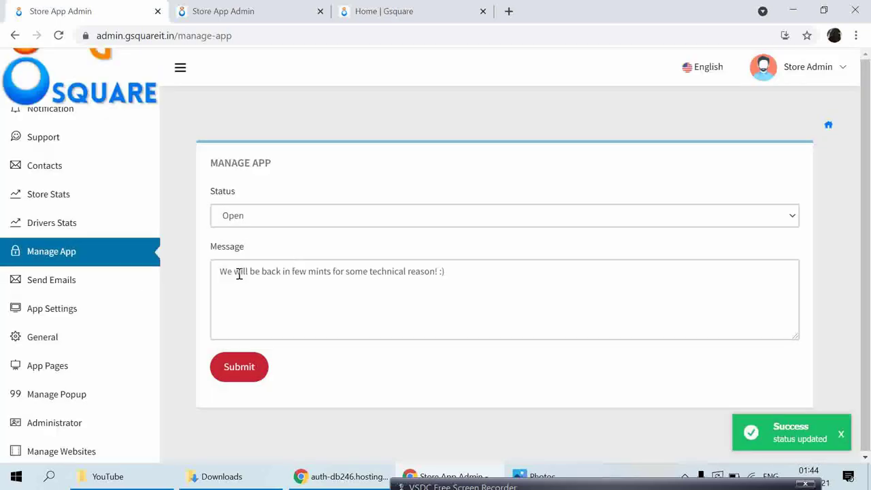
# On the Send Emails page, enter the subject 'Welcome to the shopping world!'
pyautogui.click(61, 283)
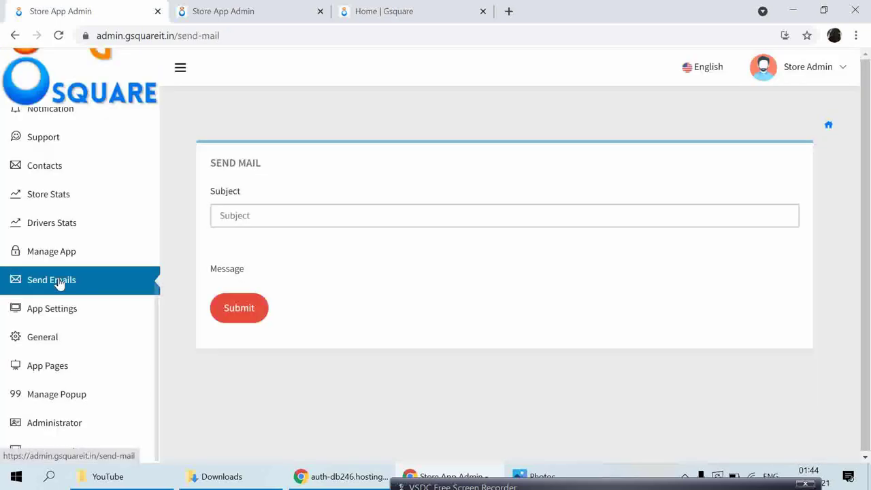
pyautogui.click(279, 361)
pyautogui.scroll(-2, 290, 345)
pyautogui.scroll(3, 282, 323)
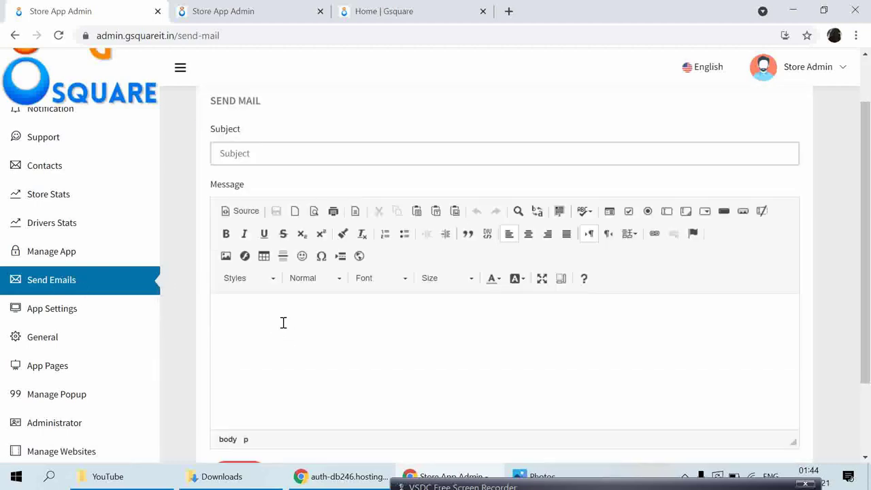
pyautogui.click(251, 218)
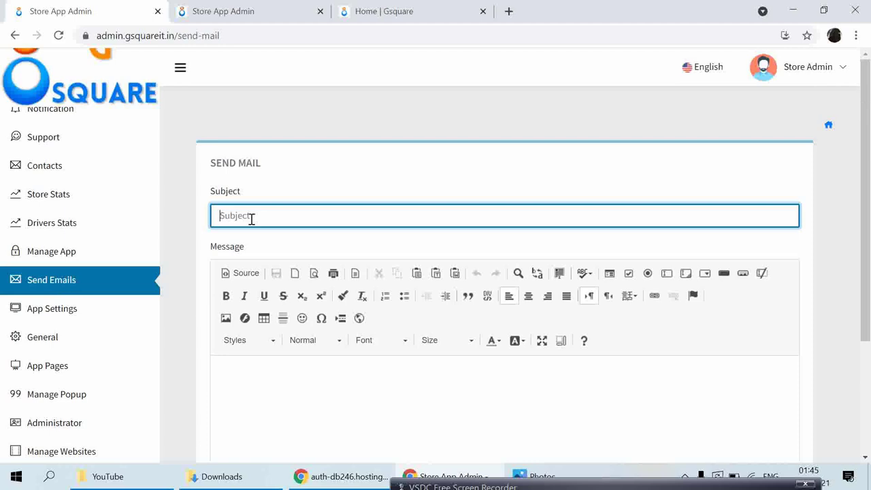
pyautogui.write('Welcome to the shopping world!')
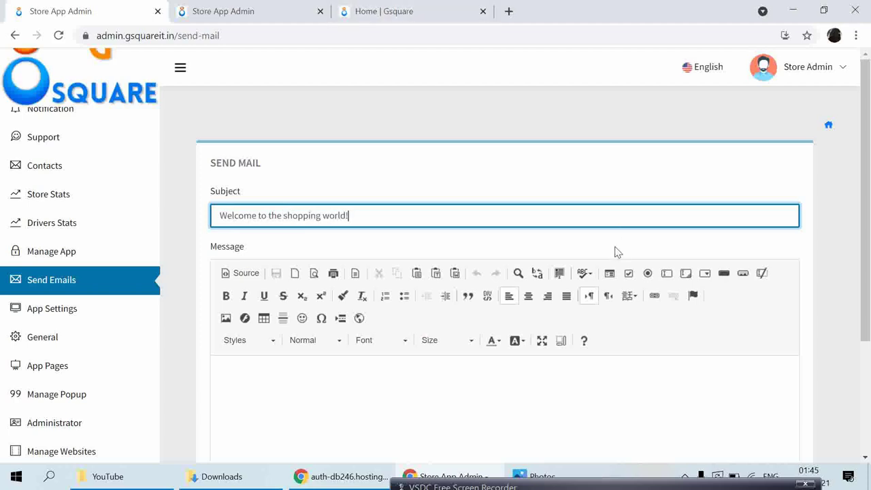
pyautogui.scroll(-2, 616, 249)
pyautogui.scroll(2, 458, 64)
# Copy the subject into the message body and send the email
pyautogui.moveTo(361, 218); pyautogui.dragTo(192, 218)
pyautogui.hotkey('ctrl', 'c')
pyautogui.click(285, 395)
pyautogui.hotkey('ctrl', 'v')
pyautogui.scroll(-2, 285, 395)
pyautogui.click(240, 376)
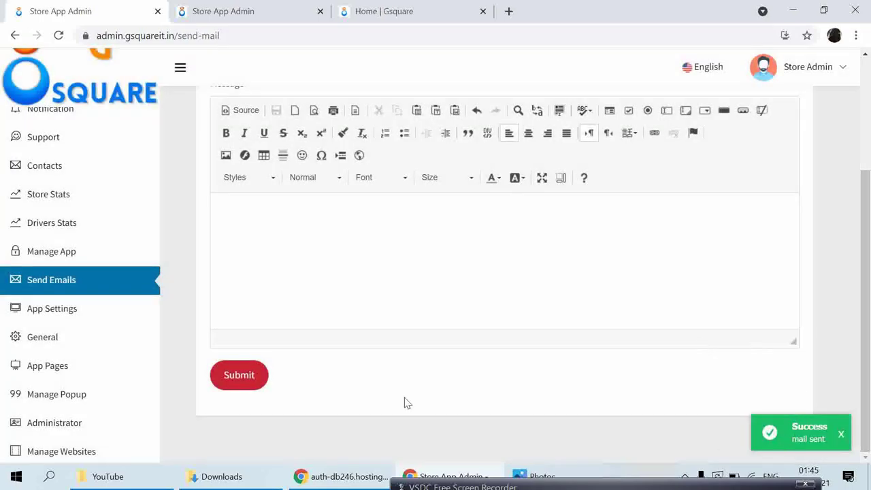
pyautogui.scroll(2, 385, 337)
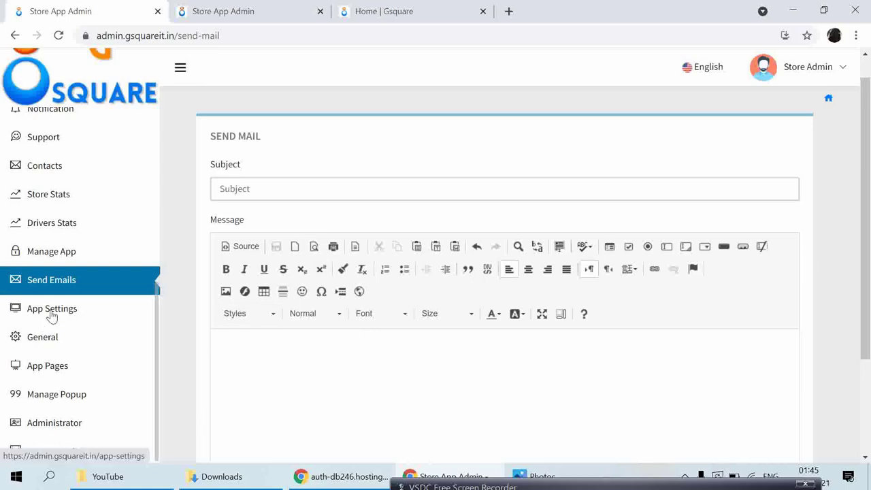
pyautogui.click(50, 312)
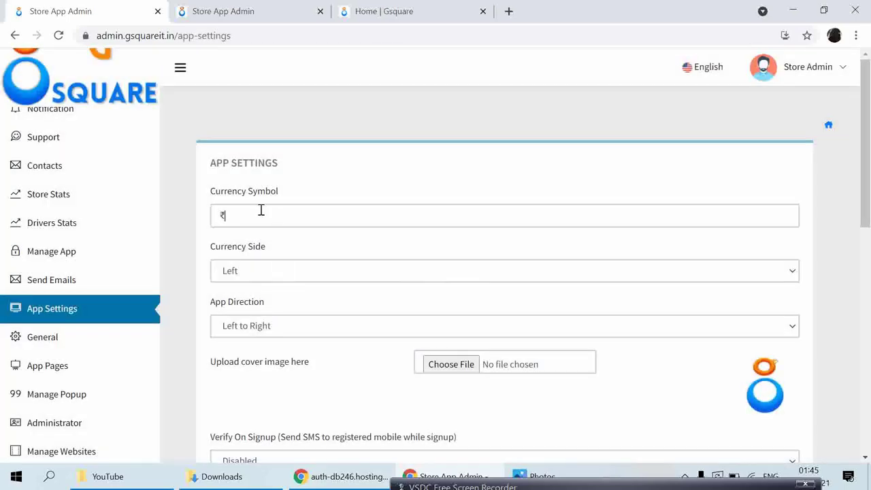
pyautogui.click(261, 213)
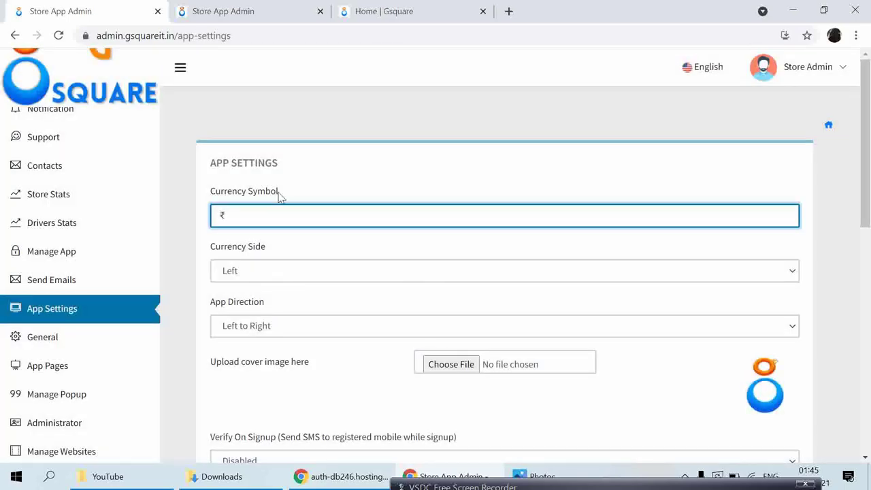
pyautogui.doubleClick(248, 213)
pyautogui.scroll(-1, 249, 246)
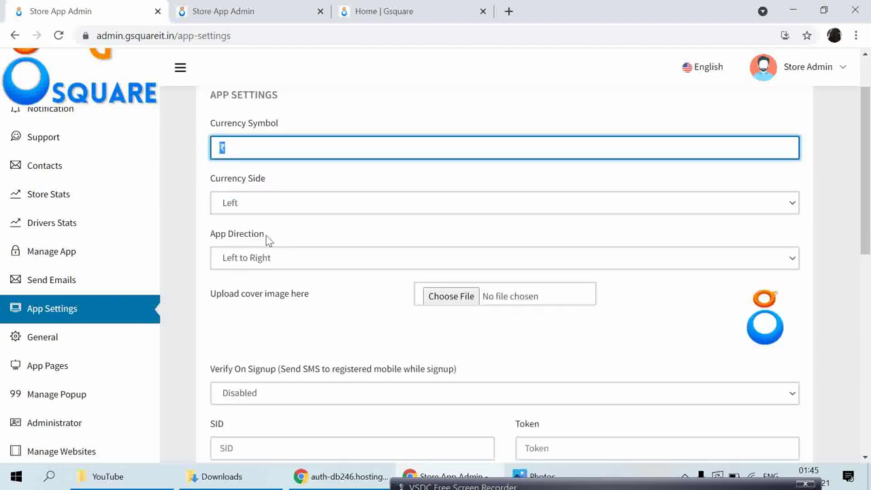
pyautogui.click(244, 202)
pyautogui.click(262, 259)
pyautogui.click(263, 263)
pyautogui.scroll(-1, 264, 264)
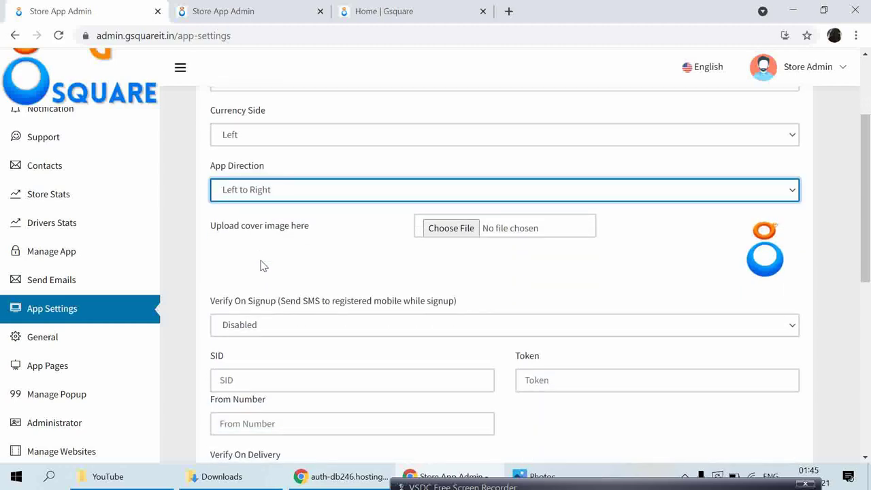
pyautogui.click(269, 195)
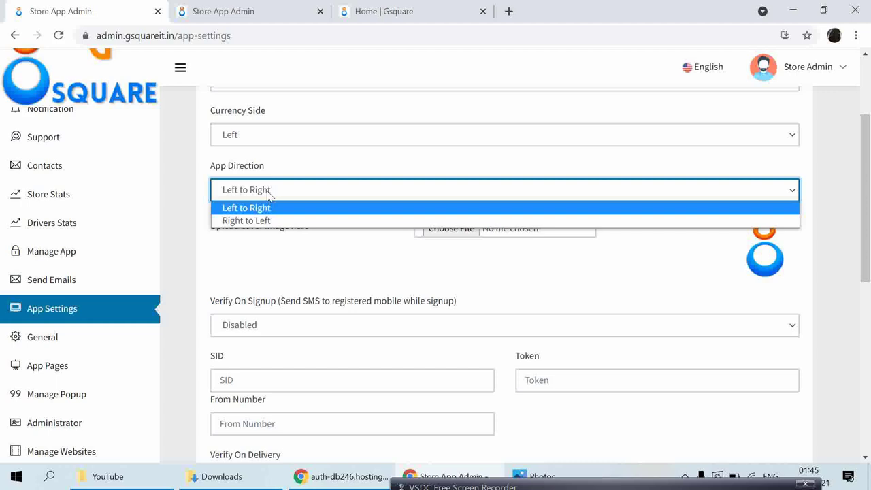
pyautogui.click(337, 280)
pyautogui.scroll(-1, 318, 267)
pyautogui.click(290, 128)
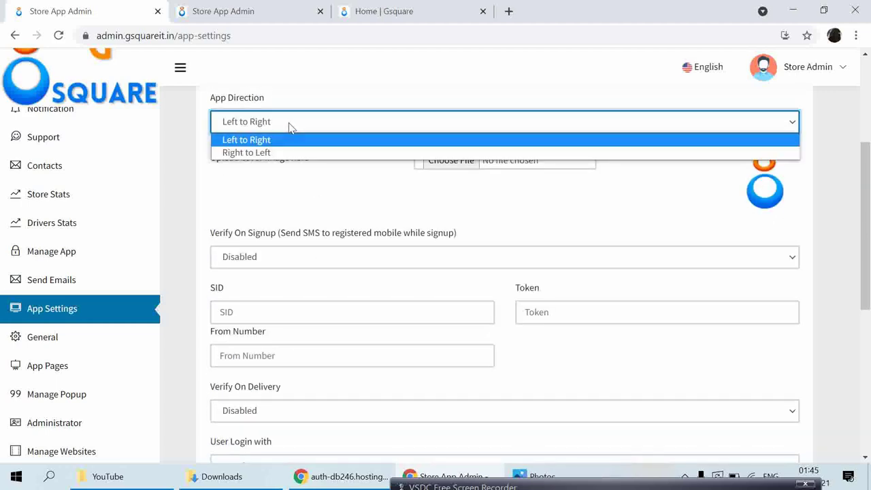
pyautogui.click(299, 171)
pyautogui.scroll(-2, 354, 190)
pyautogui.scroll(1, 372, 206)
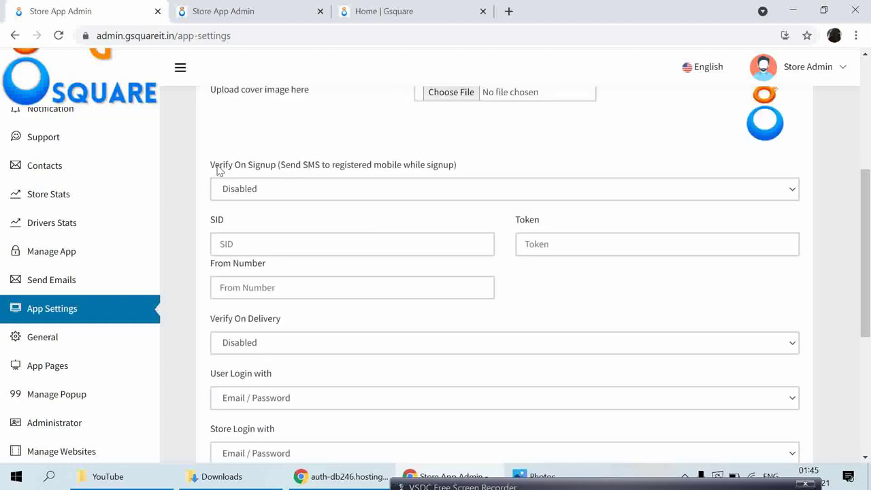
pyautogui.moveTo(219, 170); pyautogui.dragTo(315, 172)
pyautogui.click(255, 189)
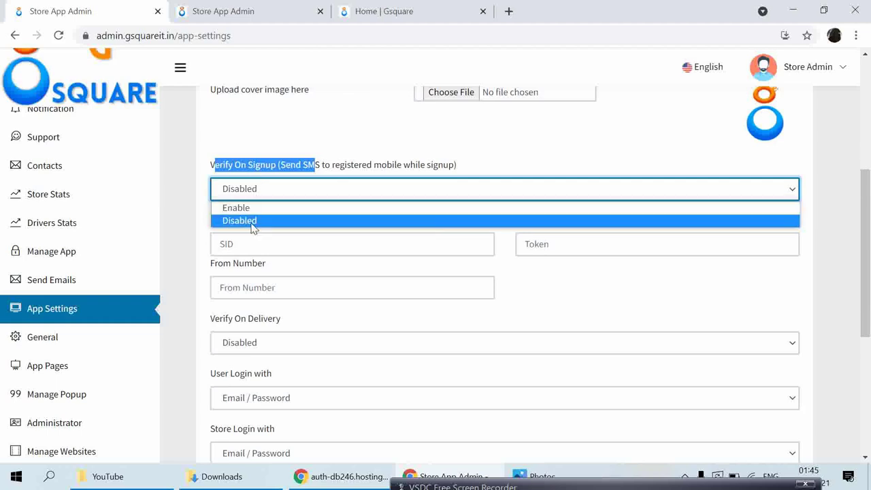
pyautogui.click(319, 162)
pyautogui.click(262, 188)
pyautogui.click(264, 191)
pyautogui.click(229, 244)
pyautogui.click(542, 243)
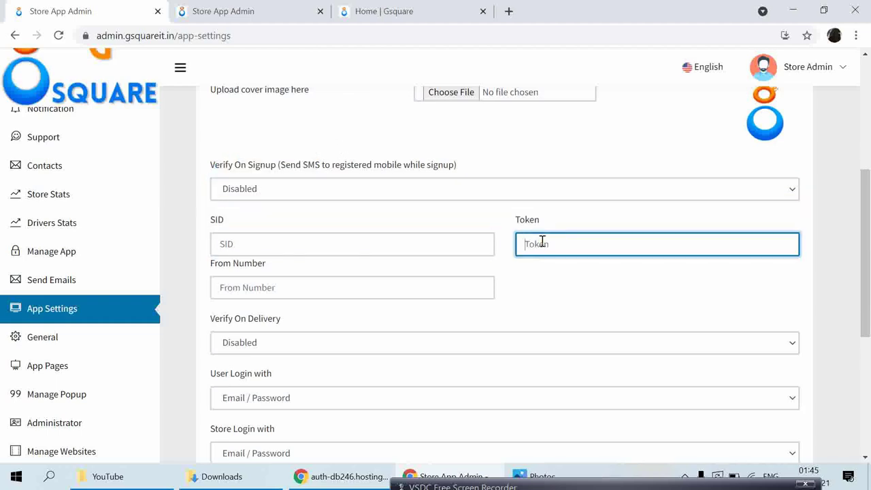
pyautogui.scroll(-2, 301, 252)
pyautogui.scroll(2, 301, 265)
pyautogui.scroll(-2, 305, 271)
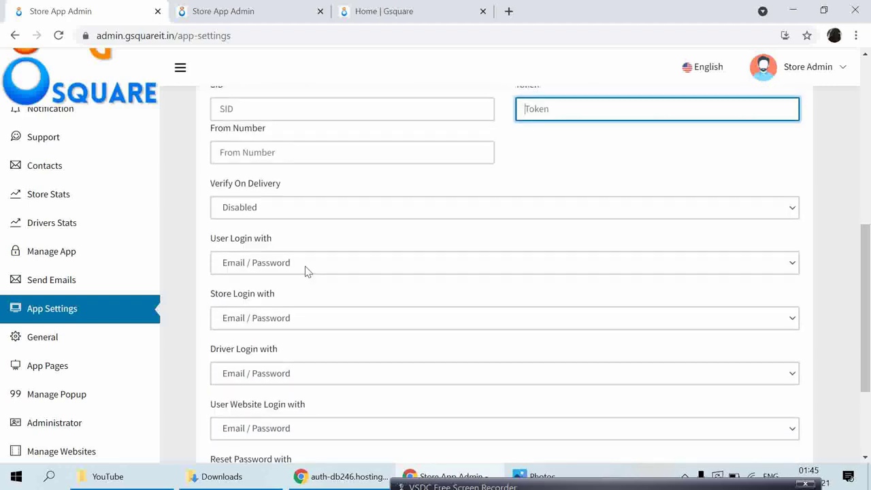
pyautogui.click(245, 206)
pyautogui.click(303, 201)
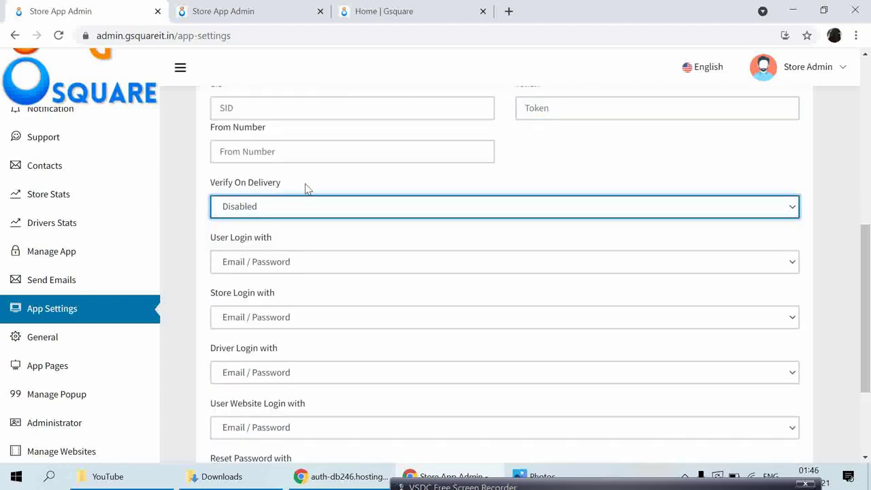
pyautogui.click(260, 262)
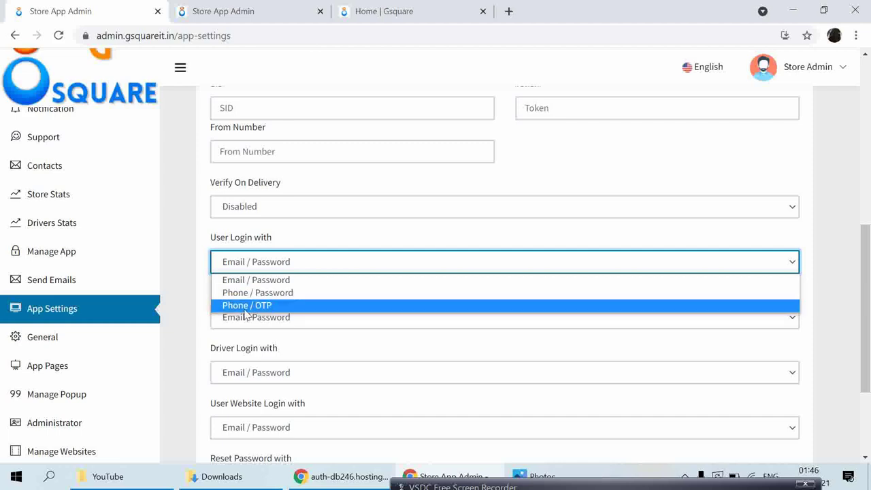
pyautogui.click(351, 238)
pyautogui.click(265, 271)
pyautogui.scroll(1, 316, 250)
pyautogui.click(235, 174)
pyautogui.scroll(1, 253, 202)
pyautogui.scroll(-1, 263, 225)
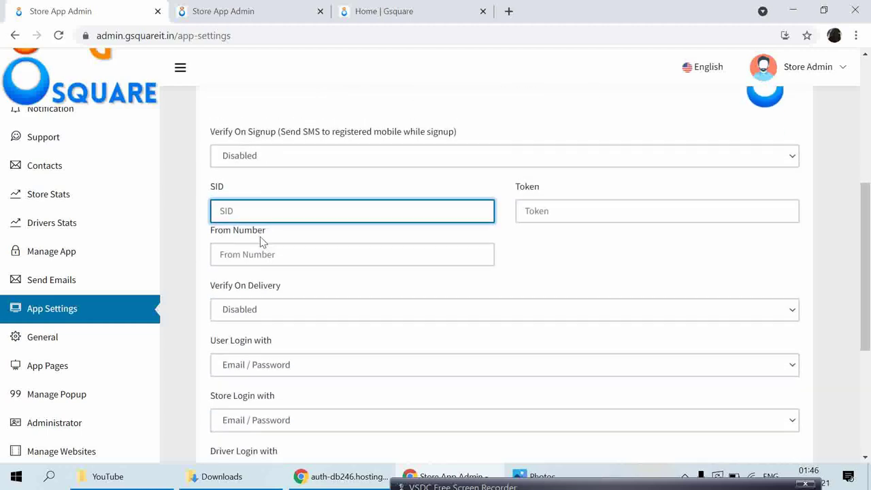
pyautogui.scroll(-4, 259, 249)
pyautogui.click(272, 344)
pyautogui.click(317, 355)
pyautogui.scroll(3, 313, 380)
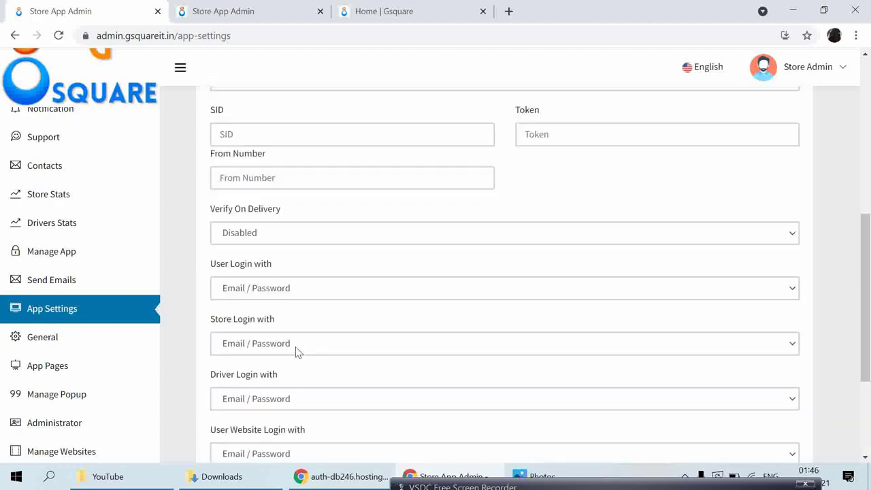
pyautogui.scroll(-3, 297, 352)
# Open the General settings and scroll from Contact No down to the Orders section
pyautogui.click(68, 337)
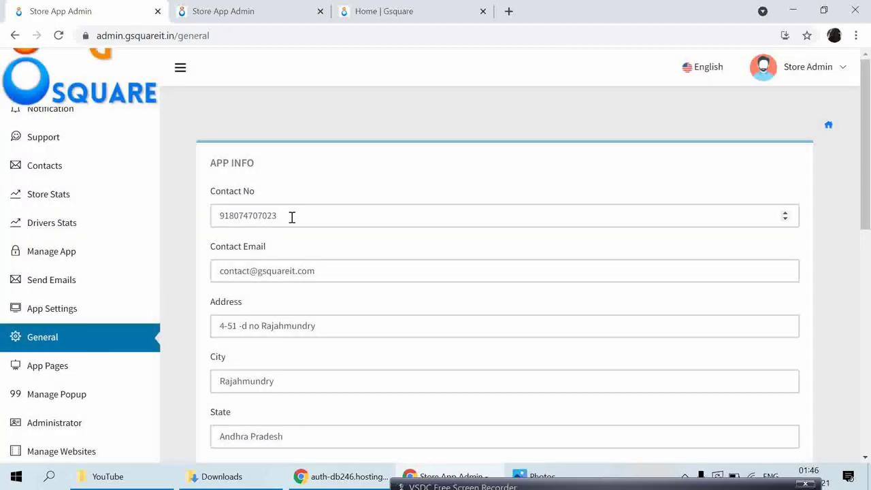
pyautogui.click(296, 222)
pyautogui.scroll(-2, 318, 277)
pyautogui.scroll(2, 318, 277)
pyautogui.scroll(-2, 313, 306)
pyautogui.scroll(2, 313, 315)
pyautogui.moveTo(289, 222); pyautogui.dragTo(186, 221)
pyautogui.scroll(-2, 272, 258)
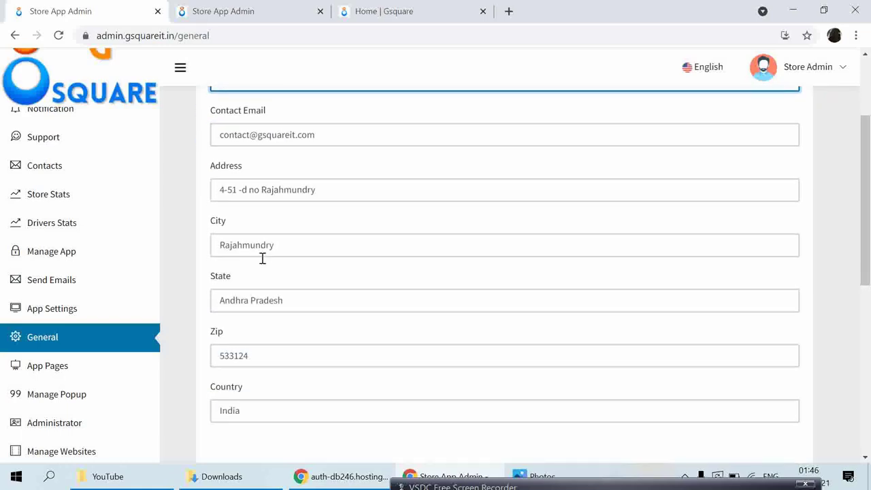
pyautogui.scroll(-5, 262, 258)
# Review Minimum Order 20.00 and the free shipping threshold 100.00, leaving both unchanged
pyautogui.moveTo(262, 185); pyautogui.dragTo(196, 184)
pyautogui.click(301, 179)
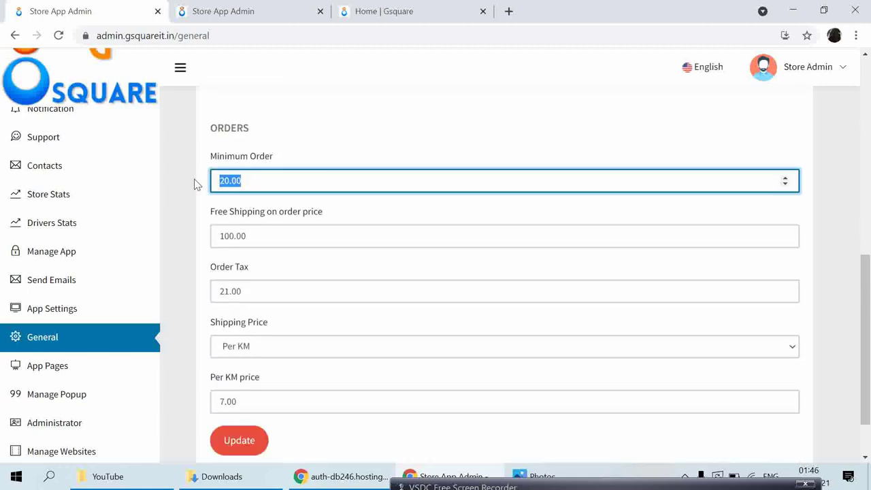
pyautogui.click(261, 184)
pyautogui.click(257, 236)
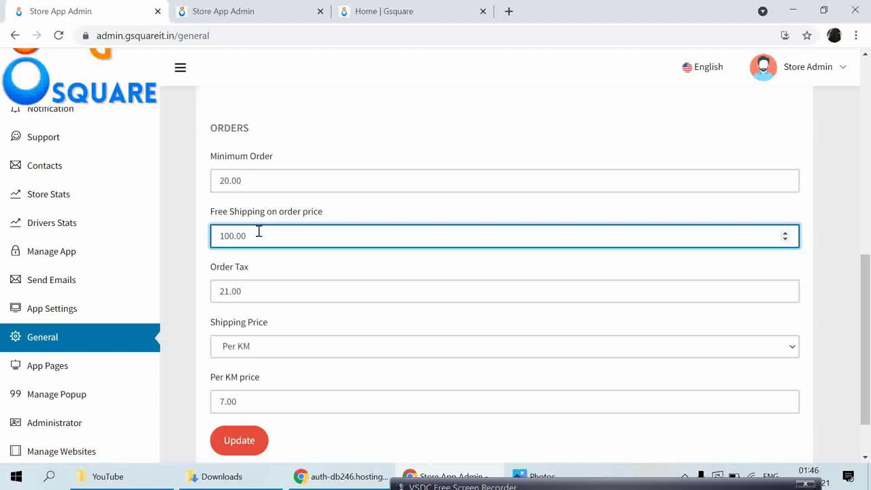
pyautogui.moveTo(264, 235); pyautogui.dragTo(164, 249)
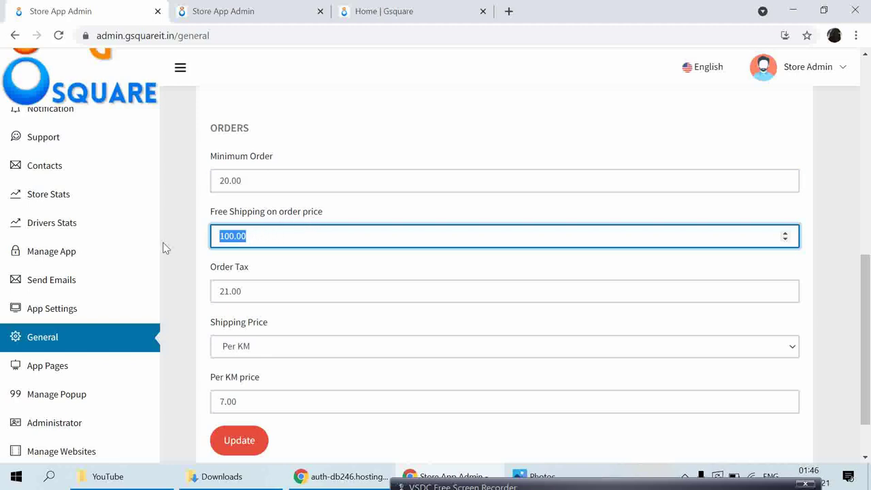
pyautogui.click(252, 239)
pyautogui.moveTo(264, 237); pyautogui.dragTo(216, 235)
pyautogui.click(259, 291)
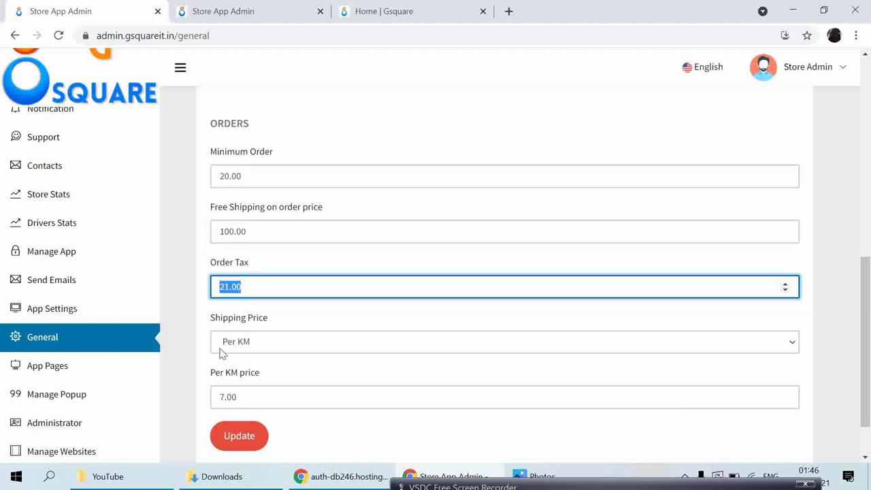
pyautogui.scroll(-1, 224, 332)
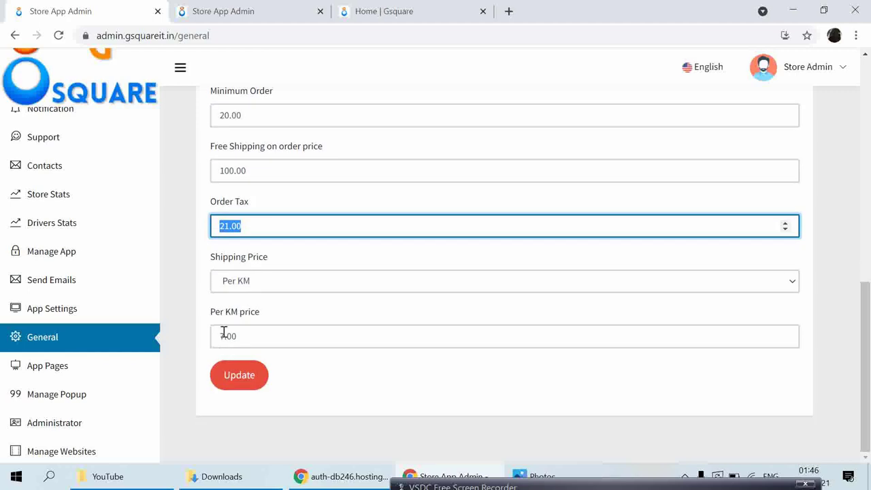
# Switch Shipping Price to Fixed and set the fixed price to 25
pyautogui.click(251, 286)
pyautogui.click(272, 253)
pyautogui.click(266, 258)
pyautogui.moveTo(269, 262); pyautogui.dragTo(217, 263)
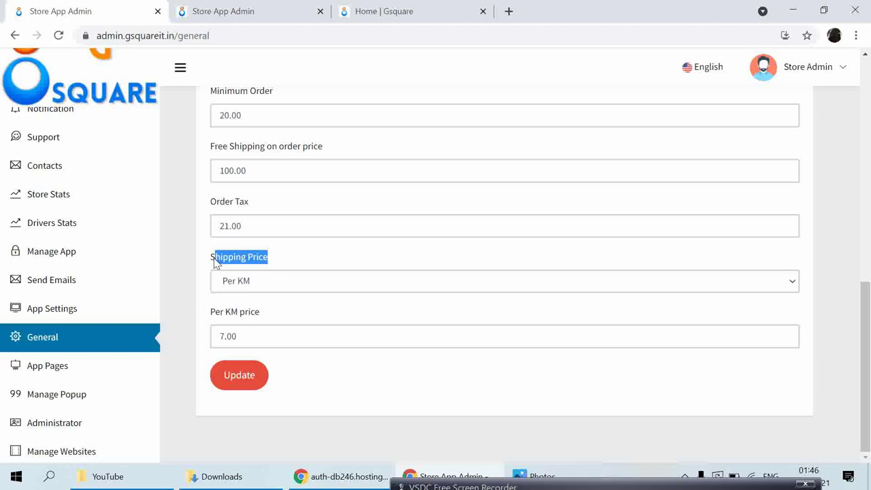
pyautogui.click(252, 288)
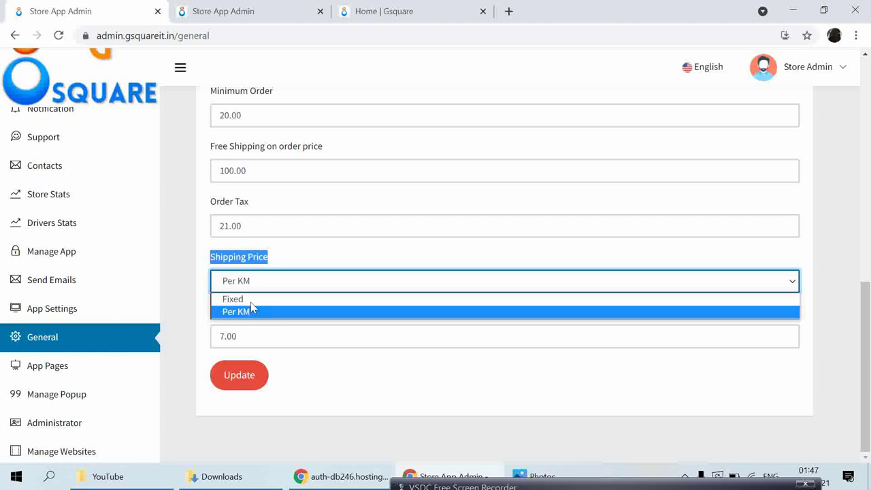
pyautogui.click(249, 300)
pyautogui.moveTo(249, 336); pyautogui.dragTo(169, 342)
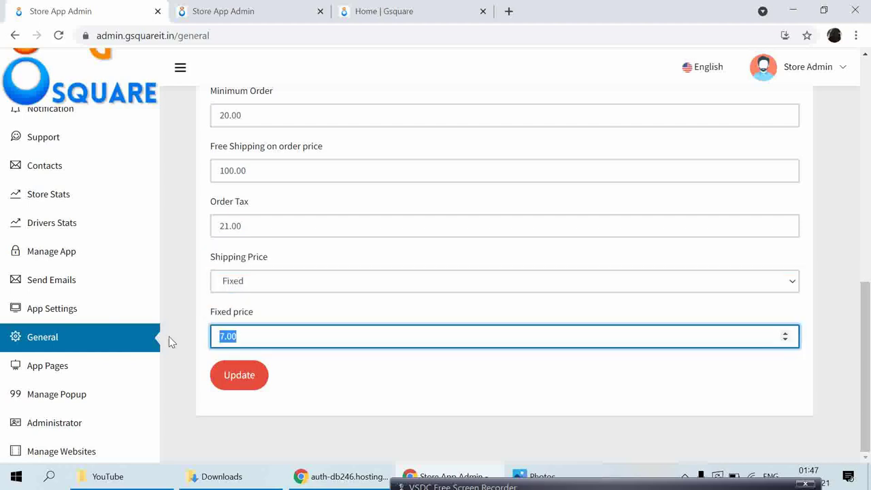
pyautogui.write('25')
# Change Shipping Price back to Per KM with a price of 7
pyautogui.click(234, 283)
pyautogui.click(239, 309)
pyautogui.click(243, 288)
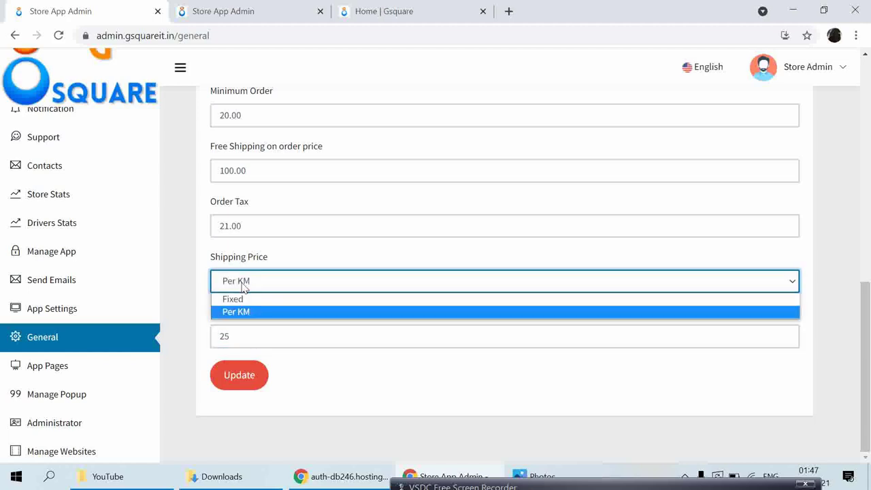
pyautogui.click(250, 313)
pyautogui.click(245, 336)
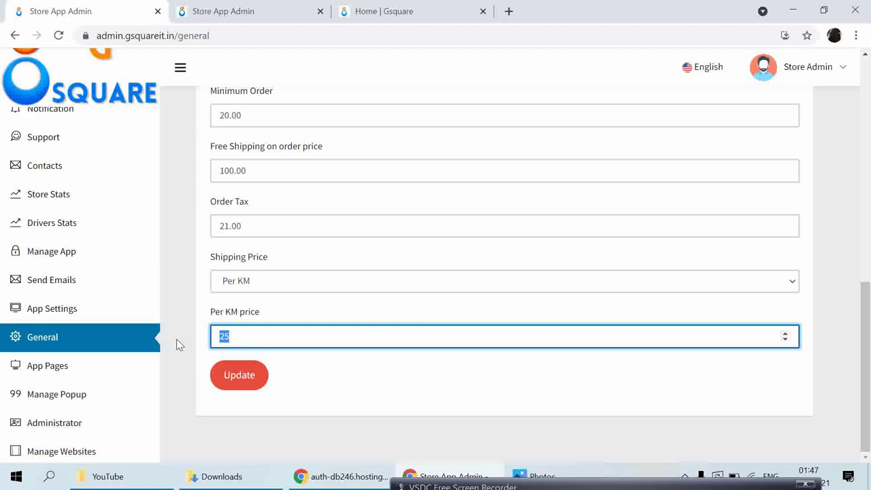
pyautogui.click(236, 341)
pyautogui.moveTo(236, 340); pyautogui.dragTo(209, 348)
pyautogui.write('7')
pyautogui.click(264, 292)
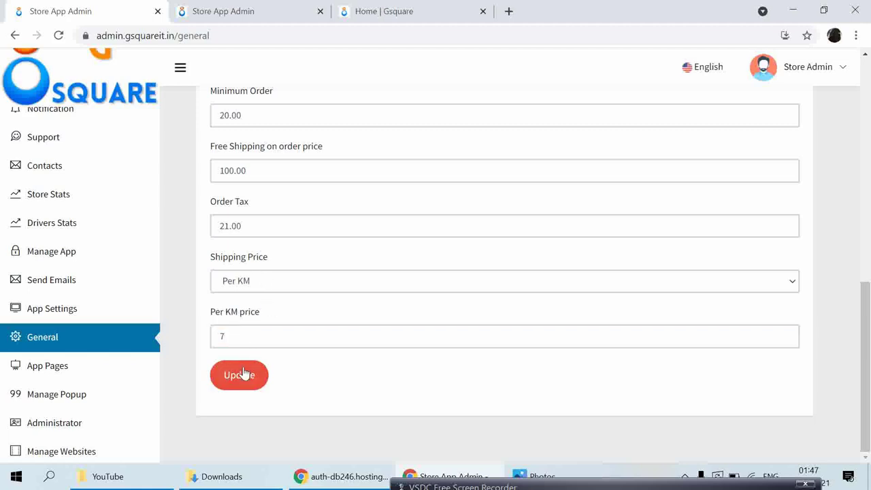
# Review the App Pages list: About Us, Privacy, Terms & Conditions, Refund Policy, FAQ, Help
pyautogui.click(64, 368)
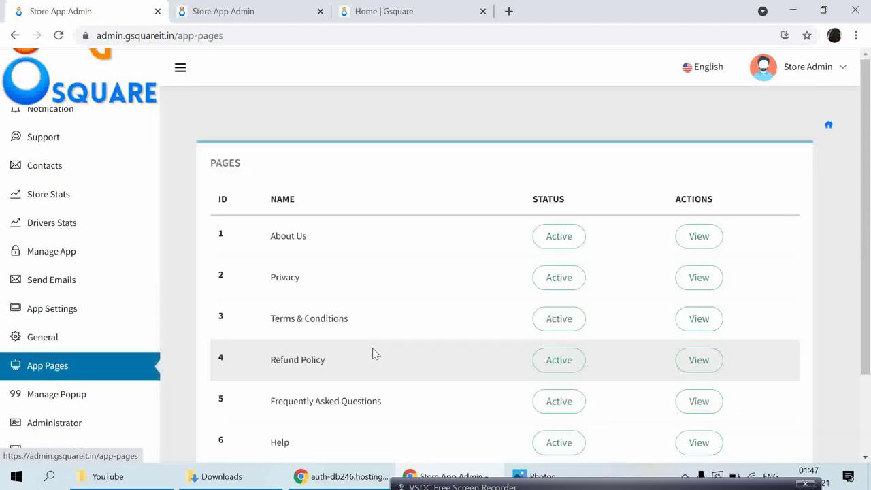
pyautogui.scroll(-1, 375, 353)
pyautogui.moveTo(270, 175); pyautogui.dragTo(320, 176)
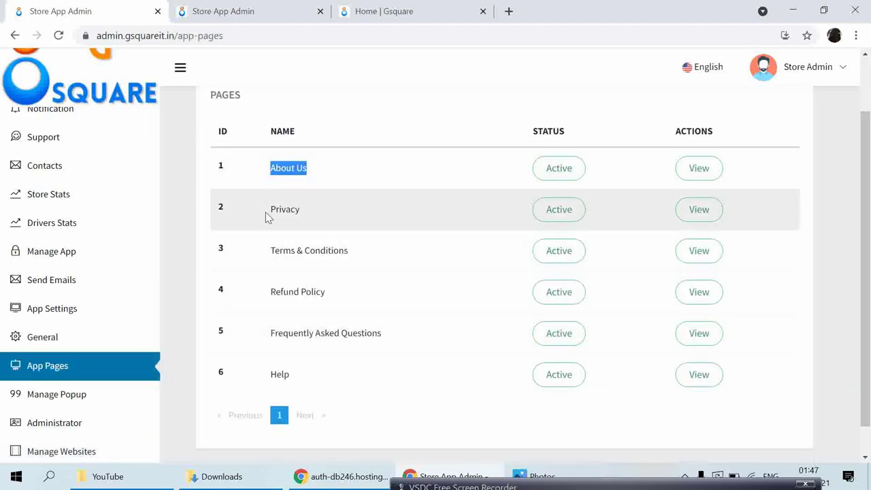
pyautogui.moveTo(267, 216); pyautogui.dragTo(306, 220)
pyautogui.moveTo(272, 249); pyautogui.dragTo(350, 250)
pyautogui.moveTo(270, 291); pyautogui.dragTo(326, 292)
pyautogui.moveTo(270, 333); pyautogui.dragTo(376, 330)
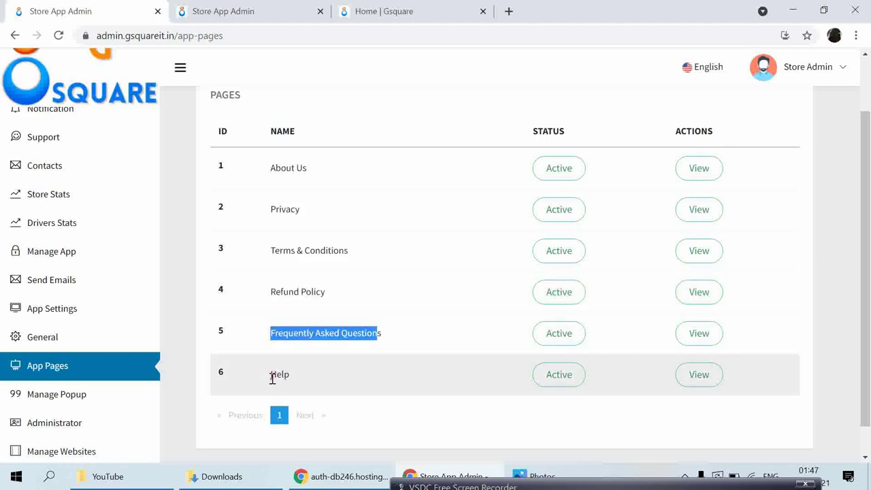
pyautogui.moveTo(271, 377); pyautogui.dragTo(300, 379)
pyautogui.moveTo(271, 168); pyautogui.dragTo(303, 174)
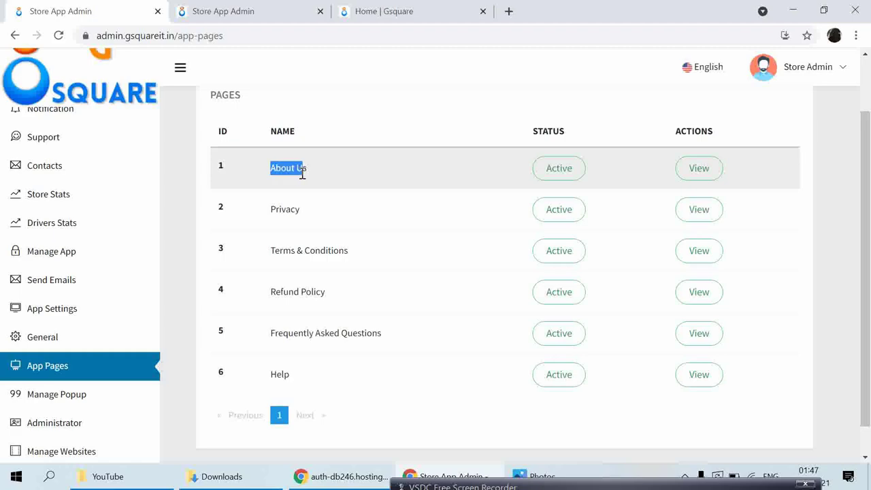
# Open the About Us page for editing and look over its content
pyautogui.click(707, 236)
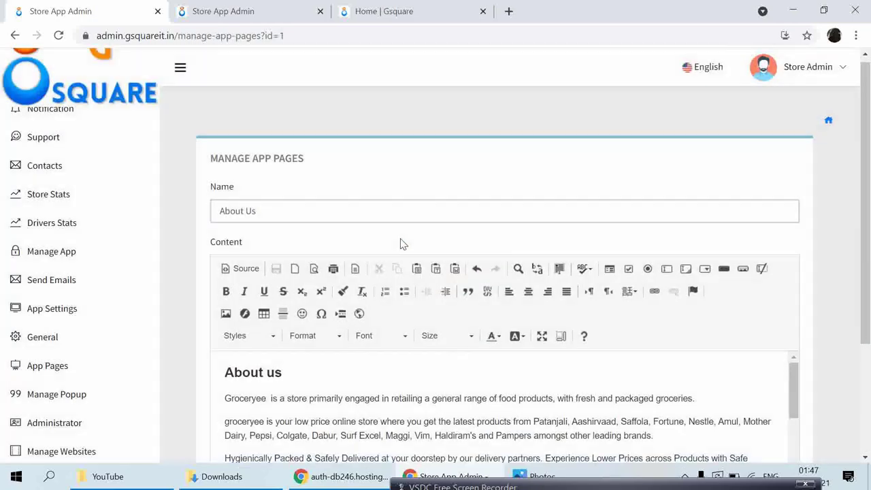
pyautogui.scroll(-5, 401, 245)
pyautogui.click(492, 253)
pyautogui.moveTo(790, 299); pyautogui.dragTo(800, 335)
pyautogui.scroll(-1, 109, 293)
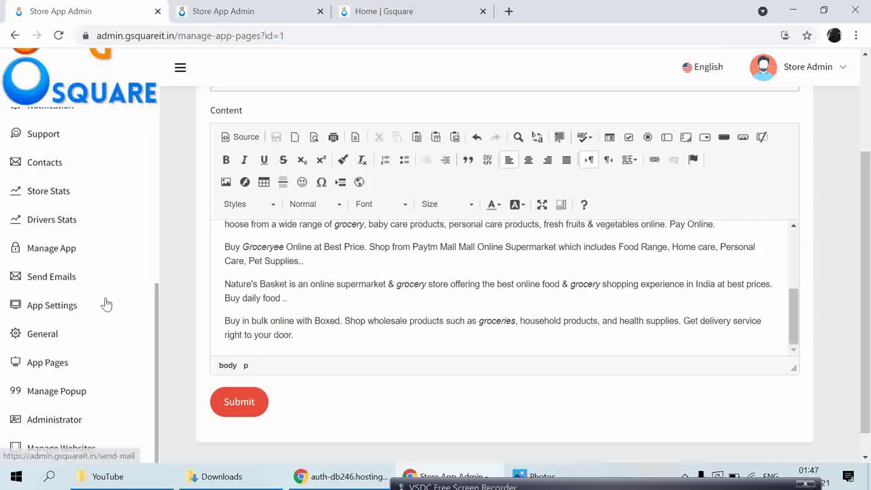
# Check the Manage Popup status stays Open and review its message, then view administrators
pyautogui.click(46, 392)
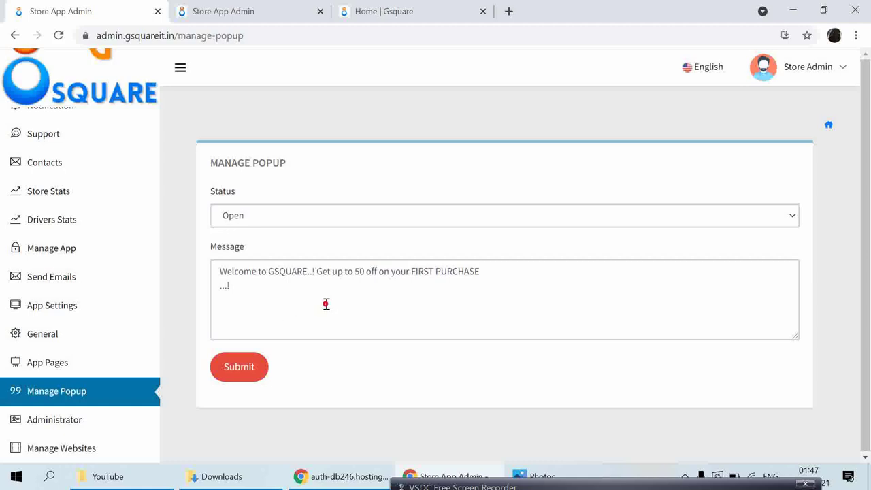
pyautogui.click(228, 279)
pyautogui.click(243, 215)
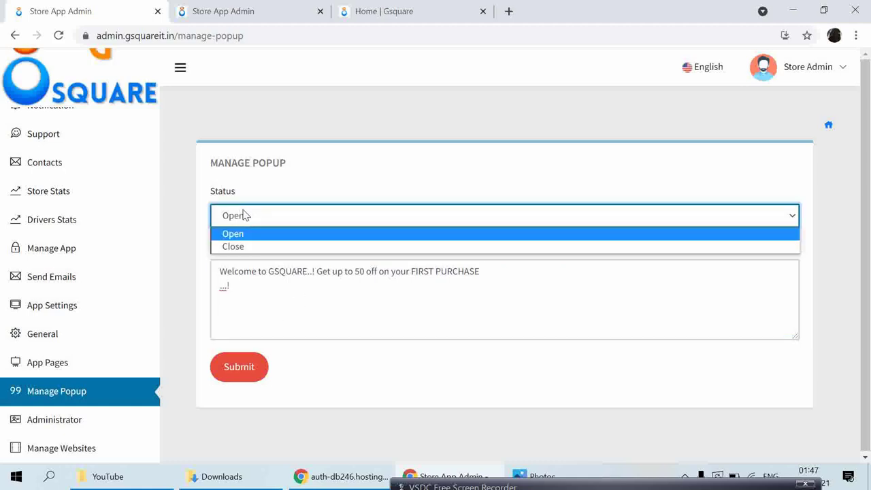
pyautogui.click(257, 280)
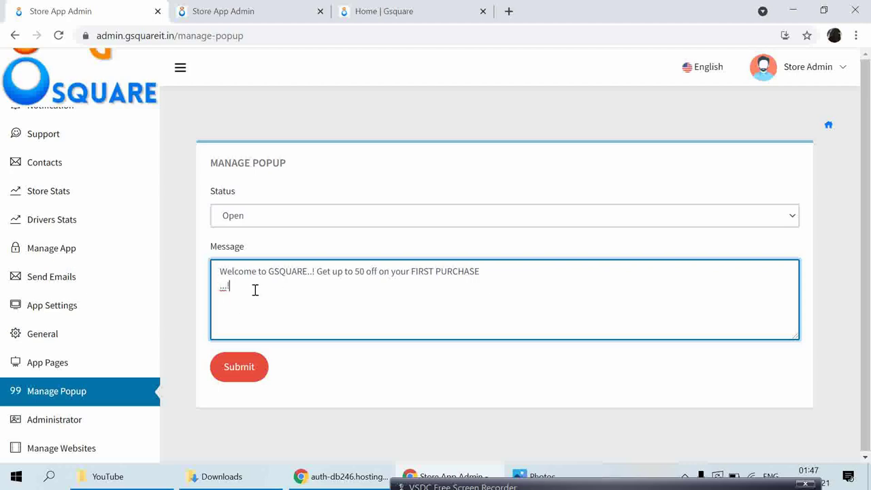
pyautogui.moveTo(255, 290); pyautogui.dragTo(194, 267)
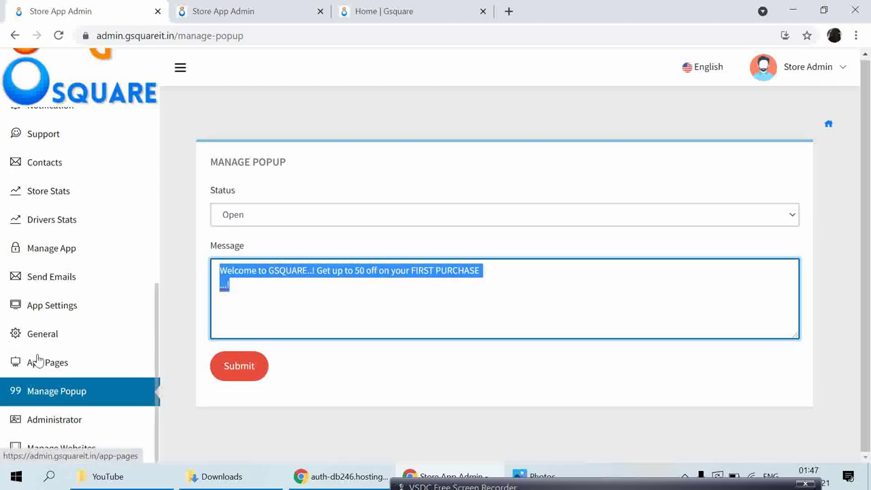
pyautogui.click(68, 422)
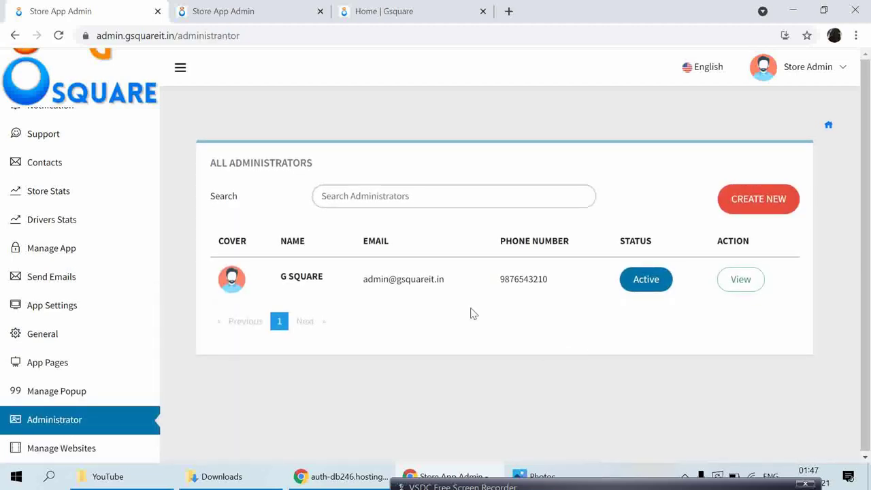
# Start a new administrator and step through the name, e-mail and password fields without entering anything
pyautogui.click(769, 202)
pyautogui.click(261, 248)
pyautogui.click(575, 249)
pyautogui.click(279, 294)
pyautogui.click(558, 293)
pyautogui.click(487, 363)
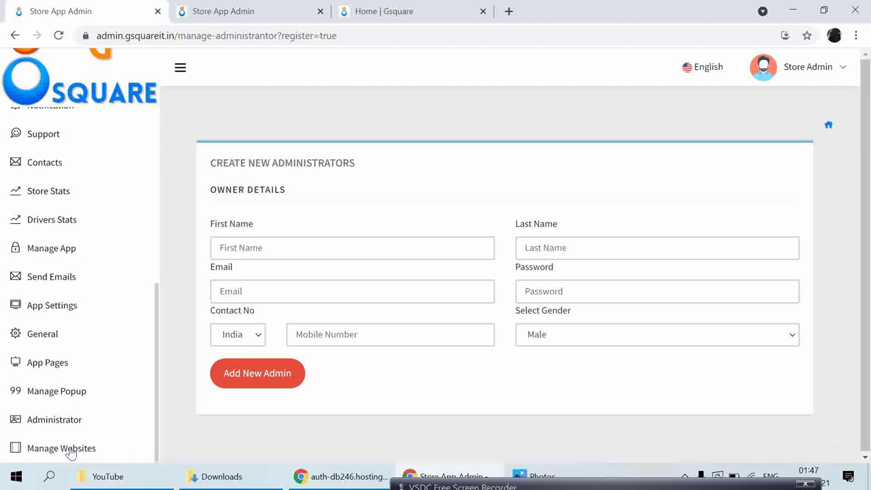
# In Manage Website, tick Non veg, Food, Snacks, Furniture and Beverages as top categories
pyautogui.click(48, 447)
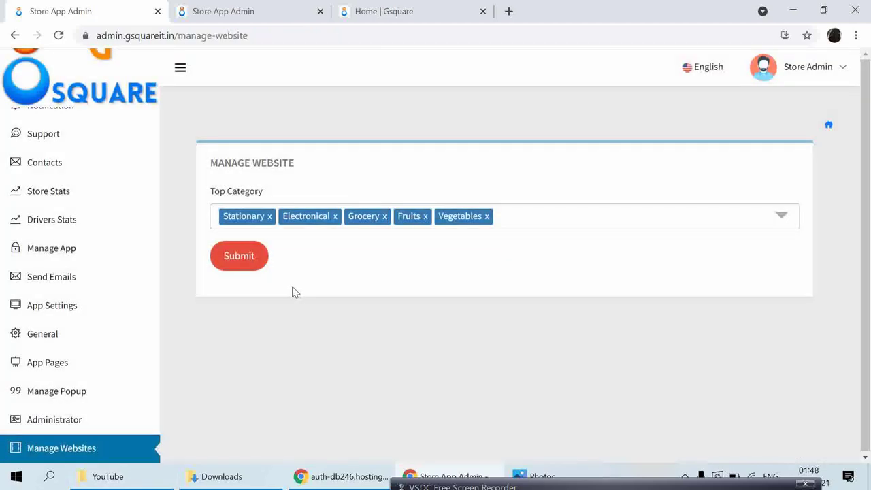
pyautogui.click(517, 227)
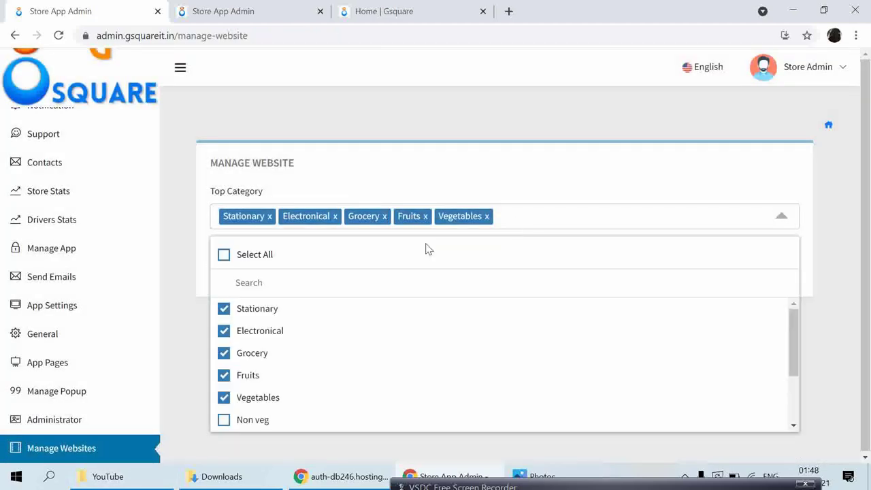
pyautogui.click(228, 418)
pyautogui.scroll(-2, 408, 354)
pyautogui.click(224, 354)
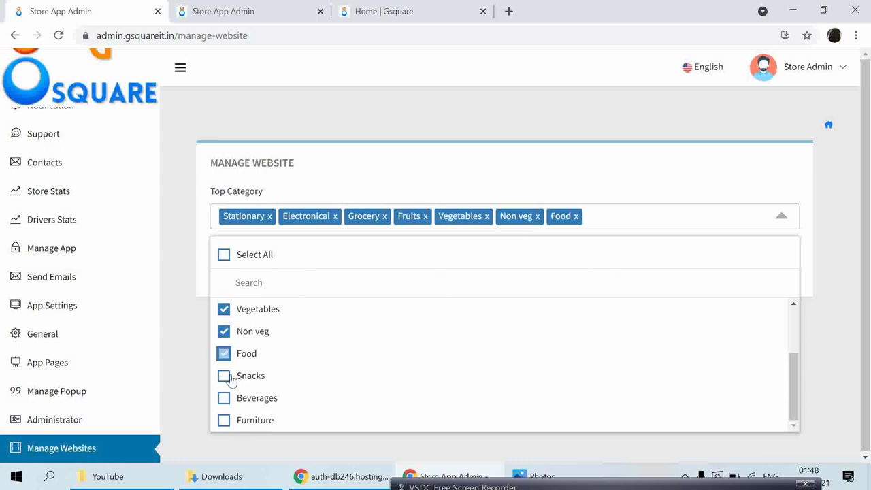
pyautogui.click(224, 376)
pyautogui.click(225, 398)
pyautogui.click(226, 398)
pyautogui.click(224, 420)
pyautogui.click(224, 398)
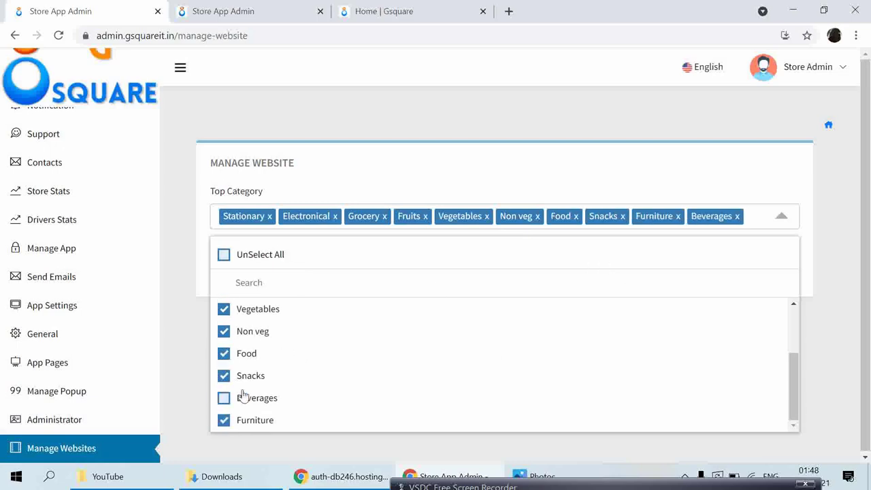
# Close the category list and submit the ten top categories
pyautogui.scroll(3, 611, 355)
pyautogui.scroll(-3, 611, 354)
pyautogui.scroll(3, 608, 356)
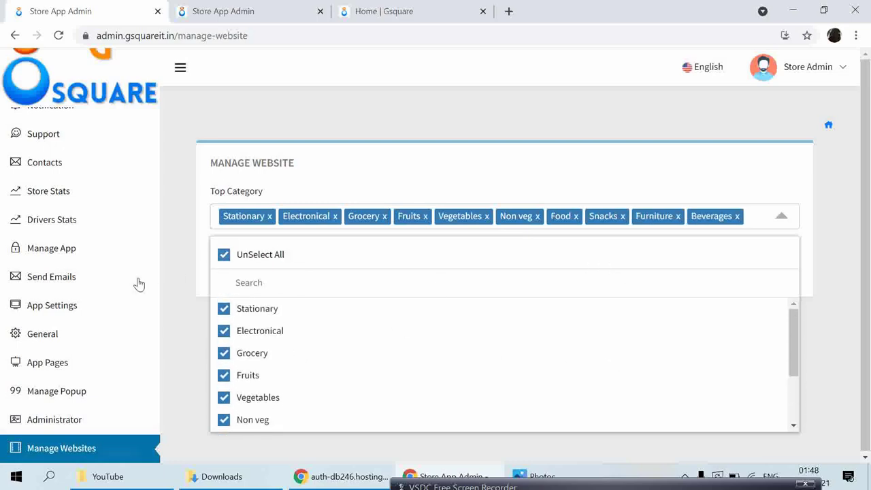
pyautogui.click(193, 314)
pyautogui.click(240, 258)
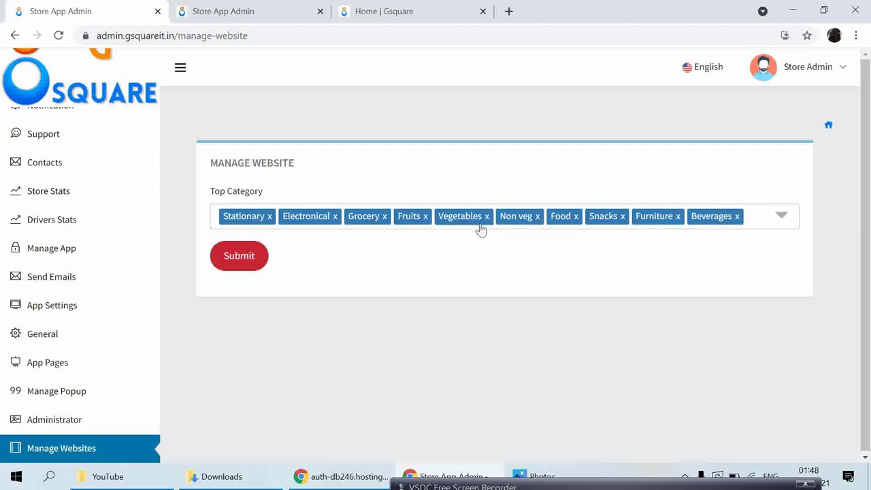
# Check the storefront categories still list only Stationary, Electronical, Grocery, Fruits and Vegetables
pyautogui.click(397, 10)
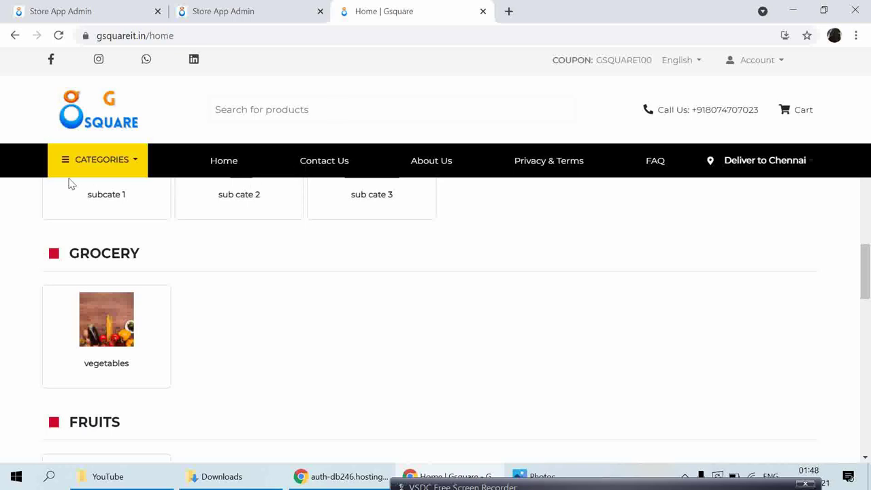
pyautogui.click(81, 160)
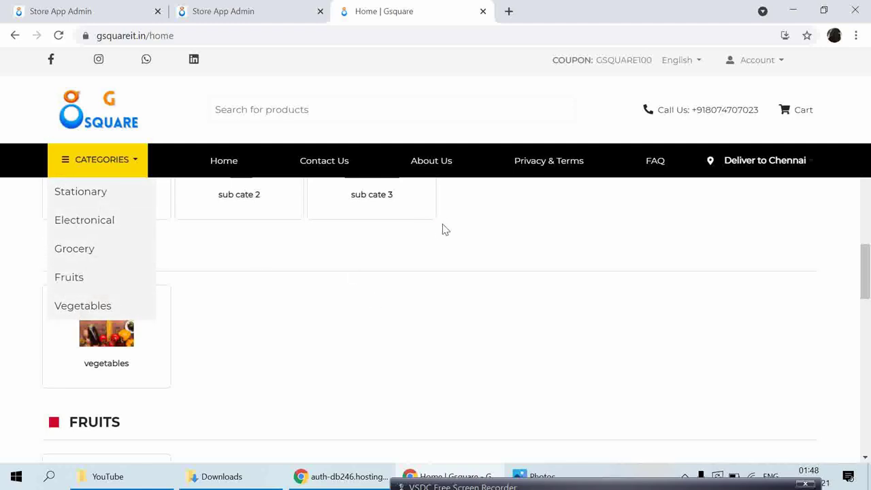
pyautogui.scroll(15, 442, 230)
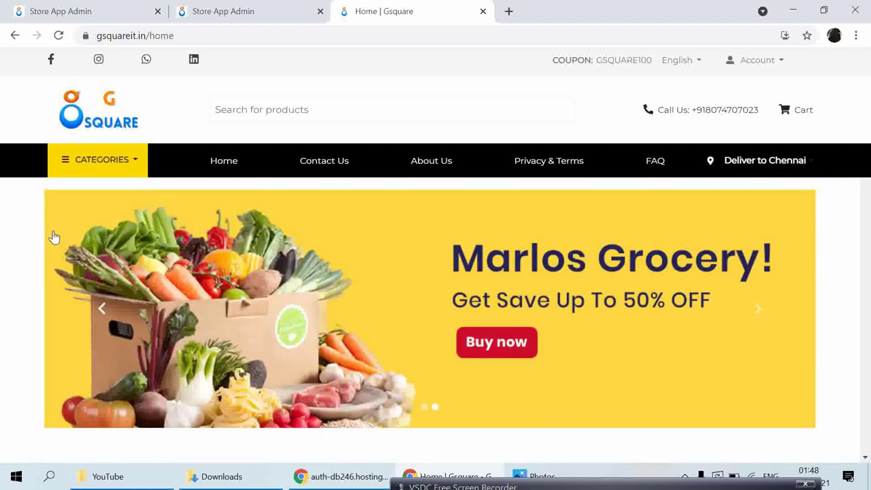
# Return to the admin website settings, then switch to the vendor panel
pyautogui.click(61, 10)
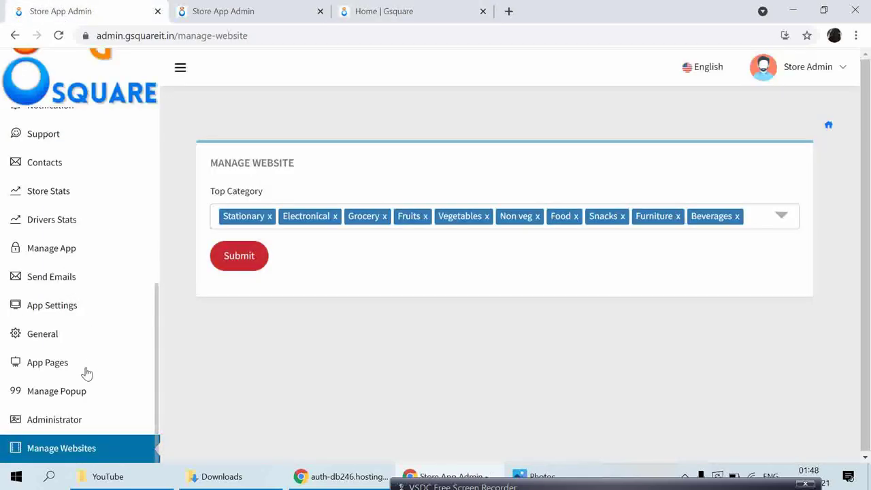
pyautogui.scroll(8, 86, 373)
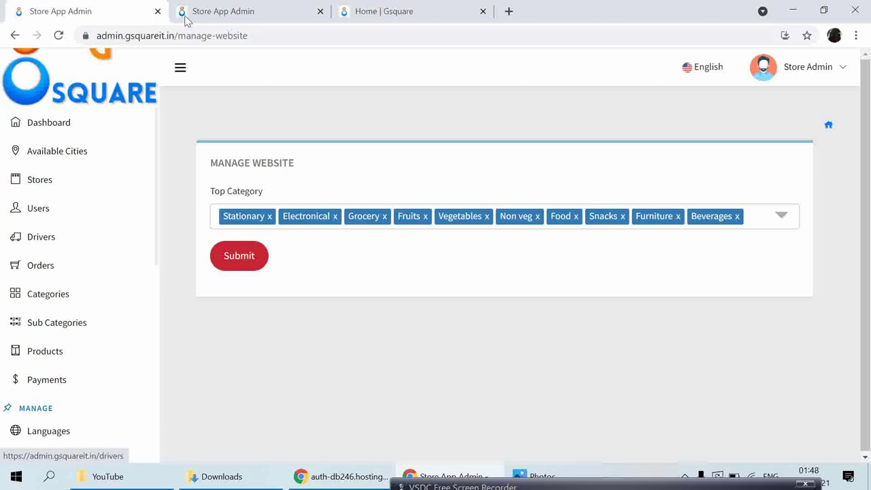
pyautogui.click(211, 8)
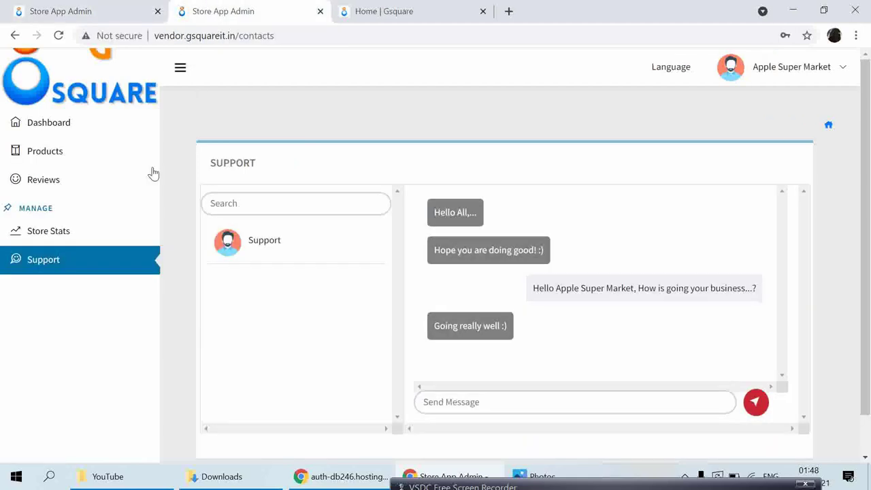
# On the vendor dashboard, set the Chicken Briyani order's status to Delivered
pyautogui.click(70, 124)
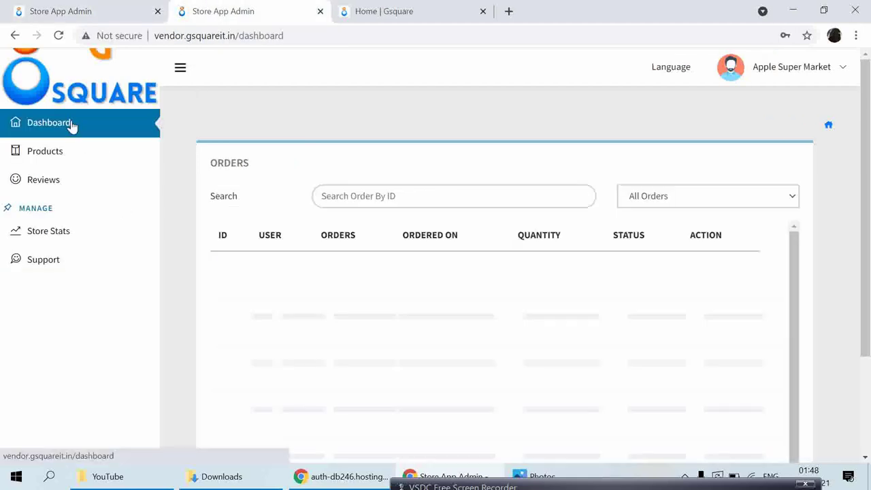
pyautogui.click(723, 279)
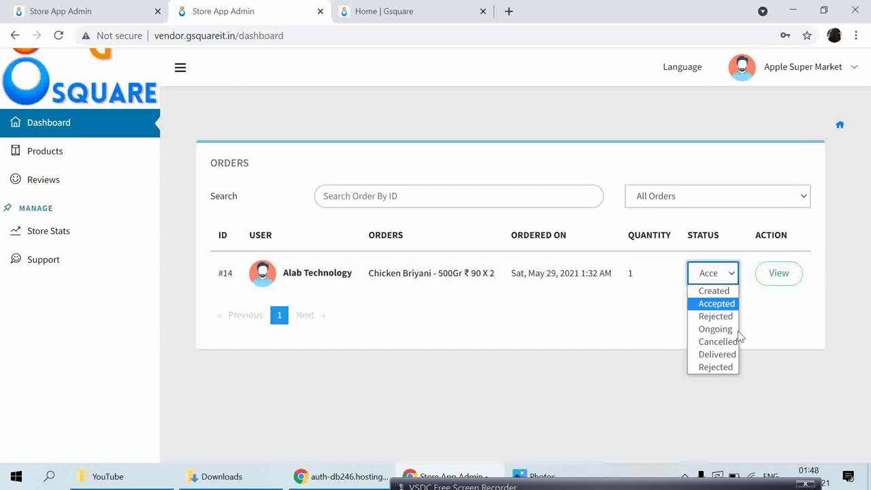
pyautogui.click(716, 354)
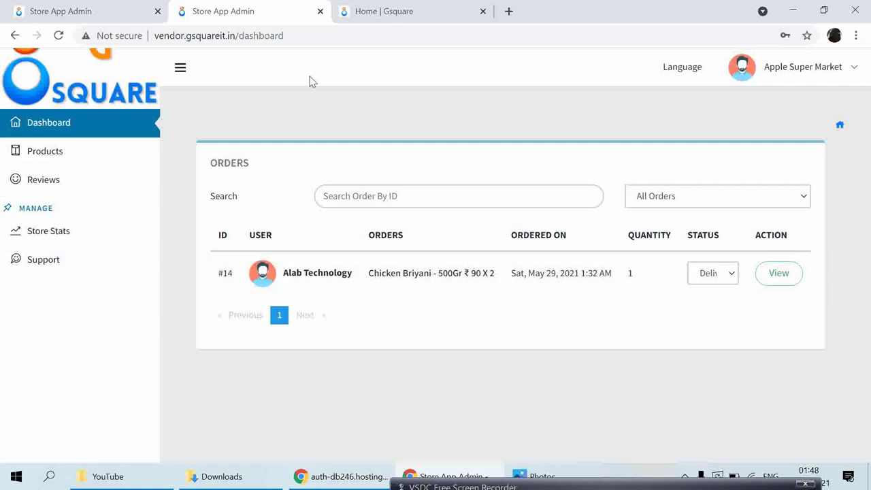
pyautogui.click(454, 10)
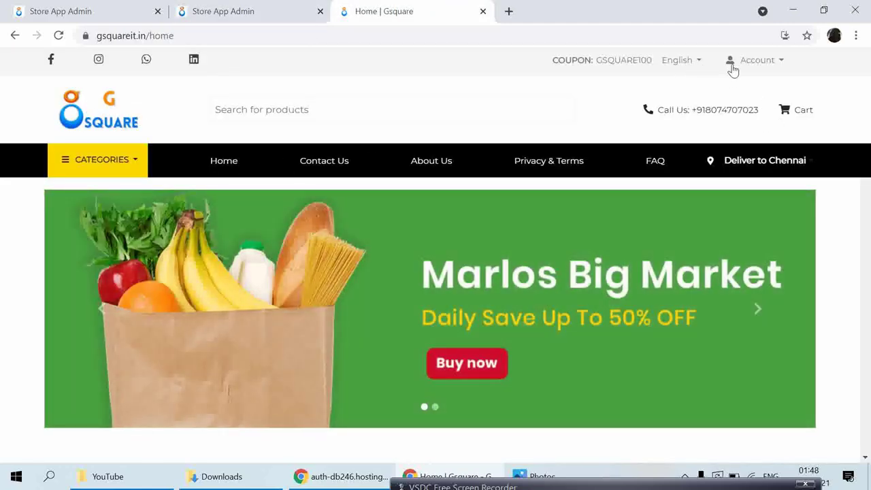
# Open the Chicken Briyani order from the account's order history
pyautogui.click(774, 62)
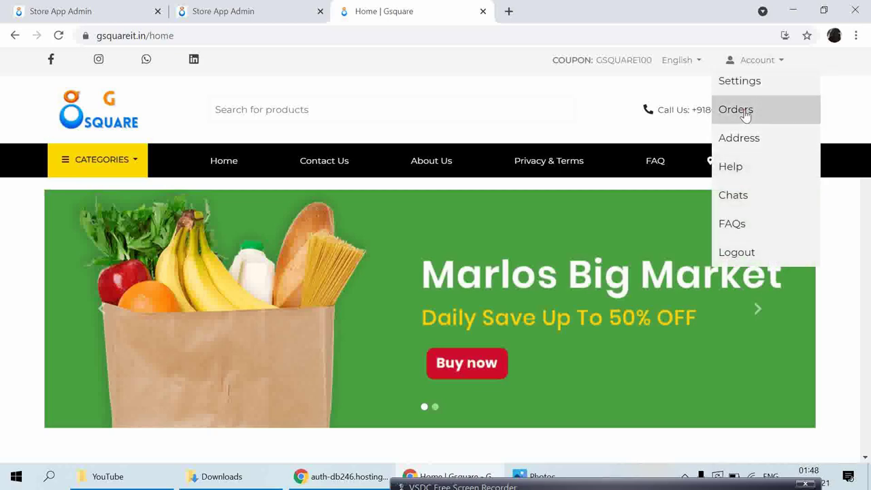
pyautogui.click(748, 113)
pyautogui.scroll(-4, 385, 340)
pyautogui.scroll(1, 379, 341)
pyautogui.scroll(1, 379, 341)
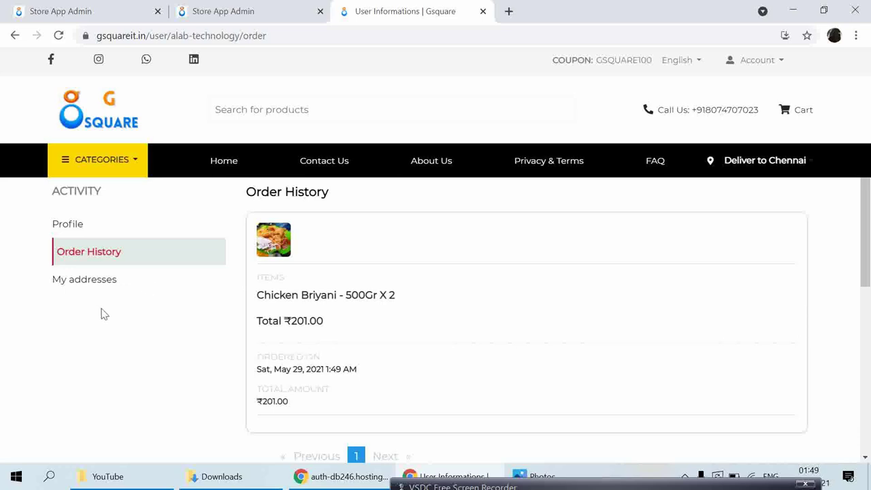
pyautogui.click(302, 320)
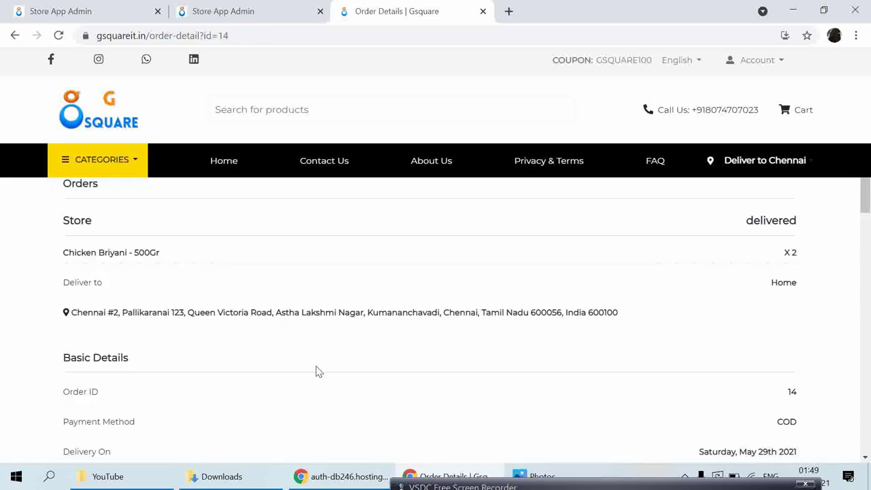
# Review the Order Tracking section showing delivery by Apple Super Market
pyautogui.scroll(-6, 317, 371)
pyautogui.moveTo(214, 319); pyautogui.dragTo(292, 327)
pyautogui.click(249, 327)
pyautogui.scroll(-1, 249, 327)
pyautogui.scroll(1, 255, 327)
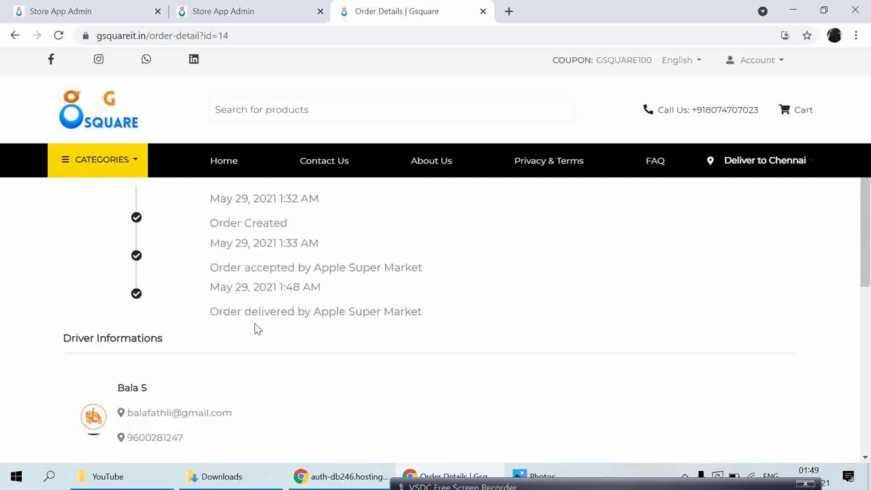
pyautogui.scroll(2, 255, 329)
# View the vendor panel's product list, rechecking the order's delivery address
pyautogui.click(225, 11)
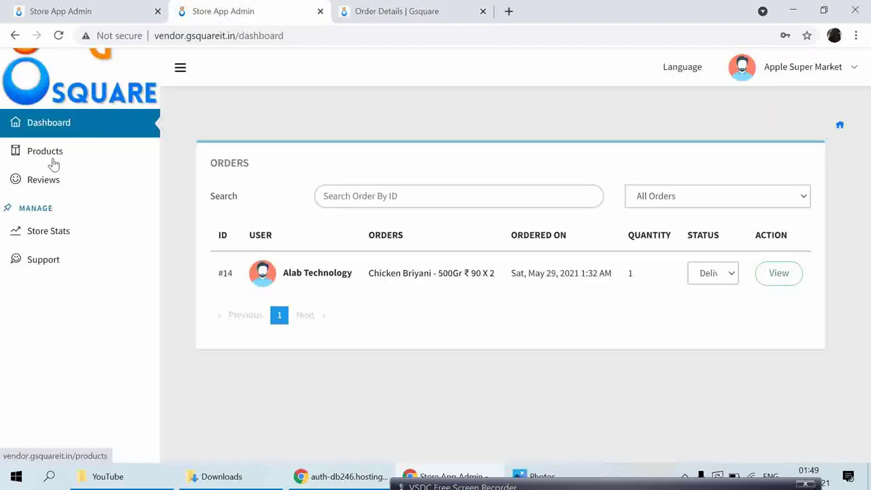
pyautogui.click(52, 155)
pyautogui.click(390, 8)
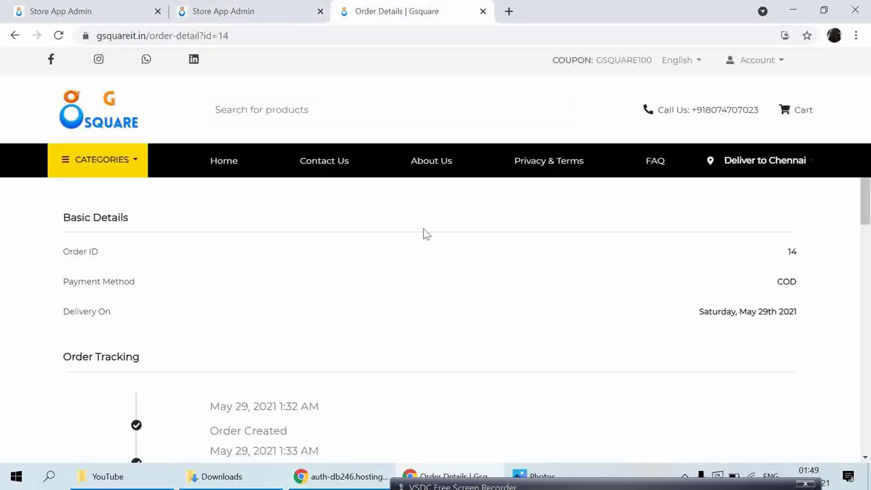
pyautogui.scroll(-10, 424, 234)
pyautogui.scroll(2, 449, 306)
pyautogui.scroll(6, 221, 353)
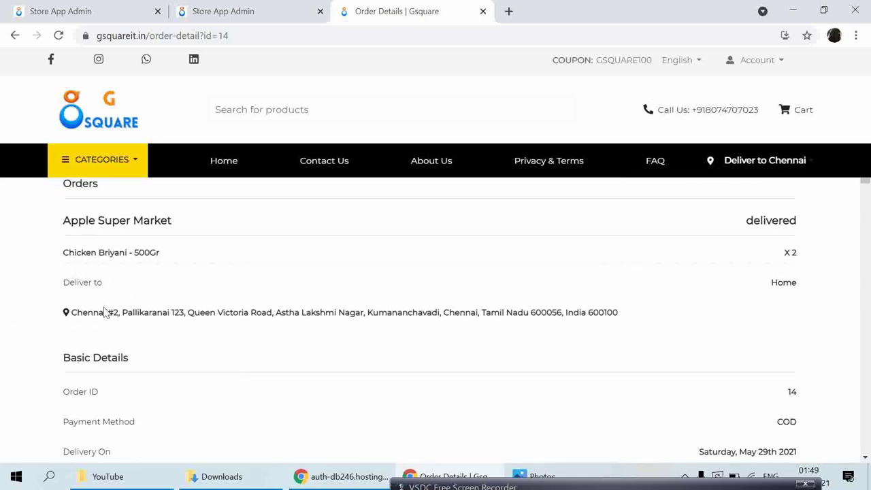
pyautogui.moveTo(167, 312); pyautogui.dragTo(358, 353)
pyautogui.click(229, 10)
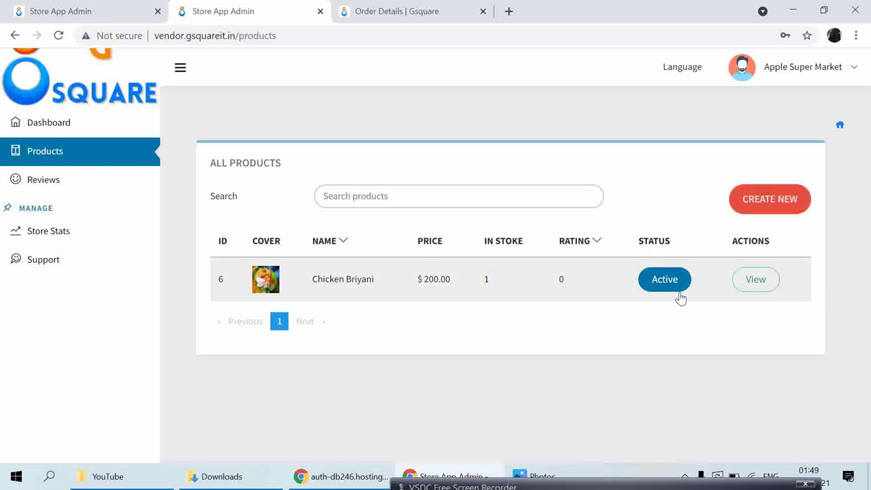
# Fetch store stats for the range 28-05-2021 to 29-05-2021
pyautogui.click(59, 185)
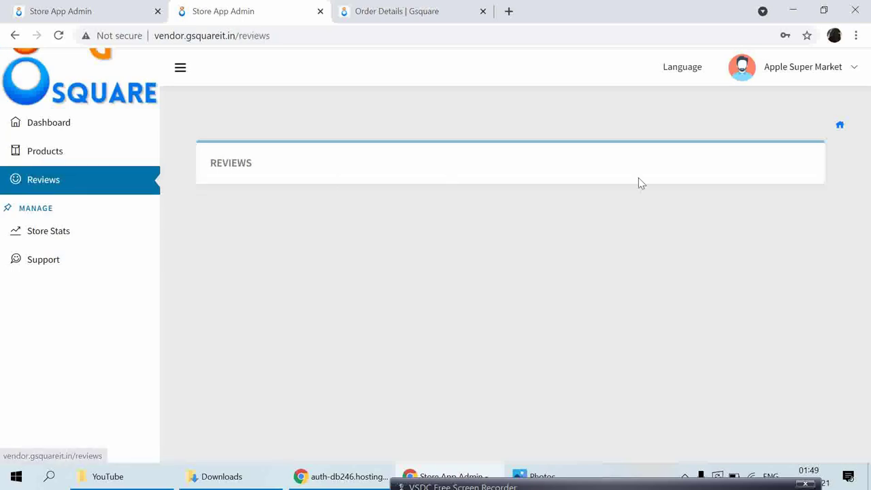
pyautogui.click(66, 235)
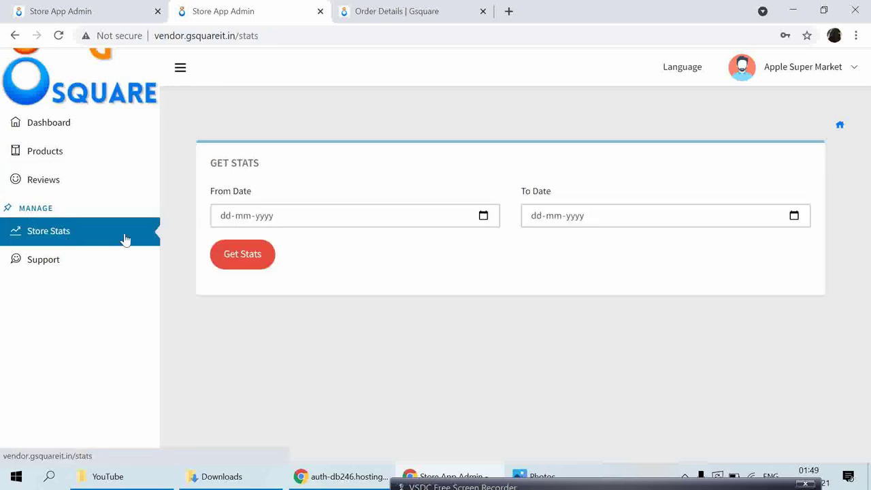
pyautogui.click(483, 216)
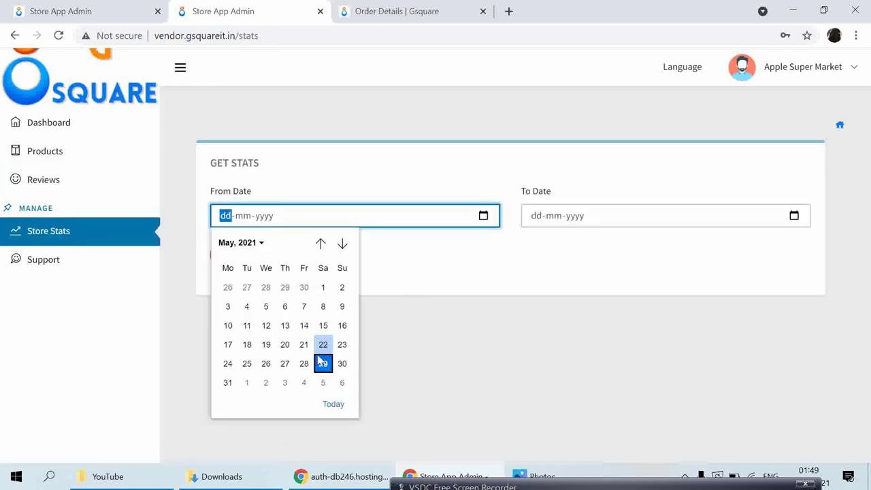
pyautogui.click(301, 362)
pyautogui.click(794, 216)
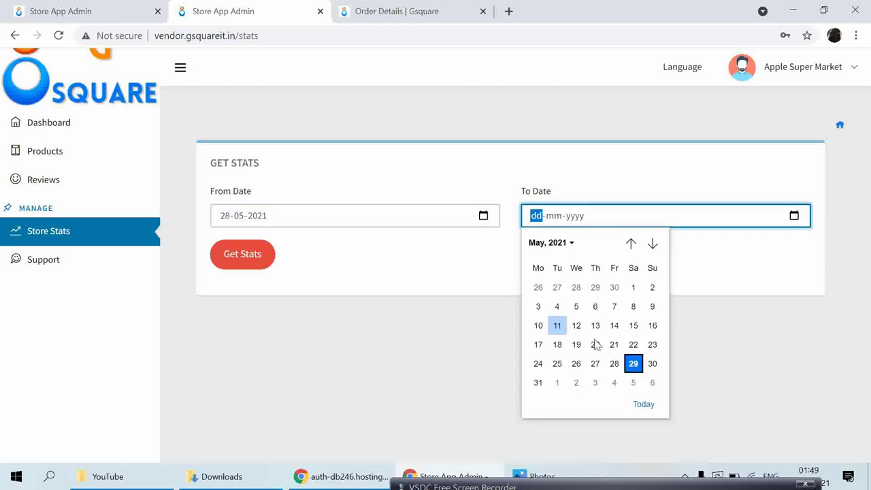
pyautogui.click(632, 361)
pyautogui.click(251, 264)
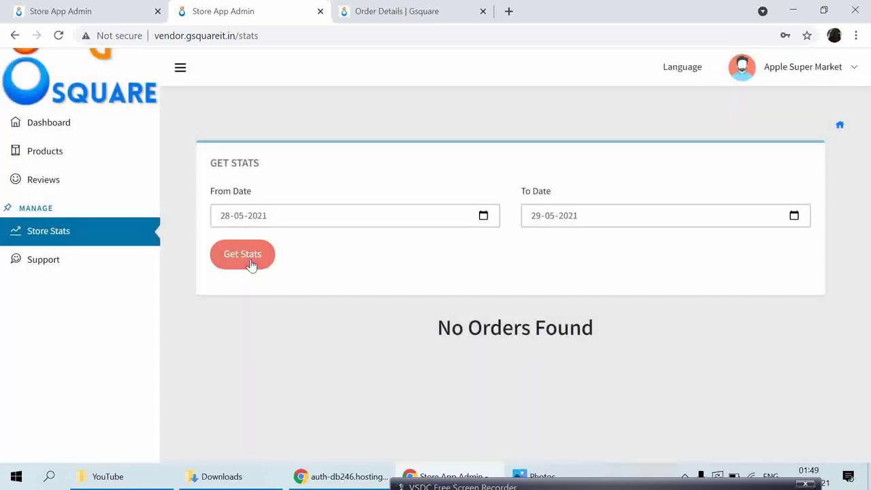
# Re-run store stats for 29-05-2021 to 29-05-2021, which finds no orders
pyautogui.click(68, 264)
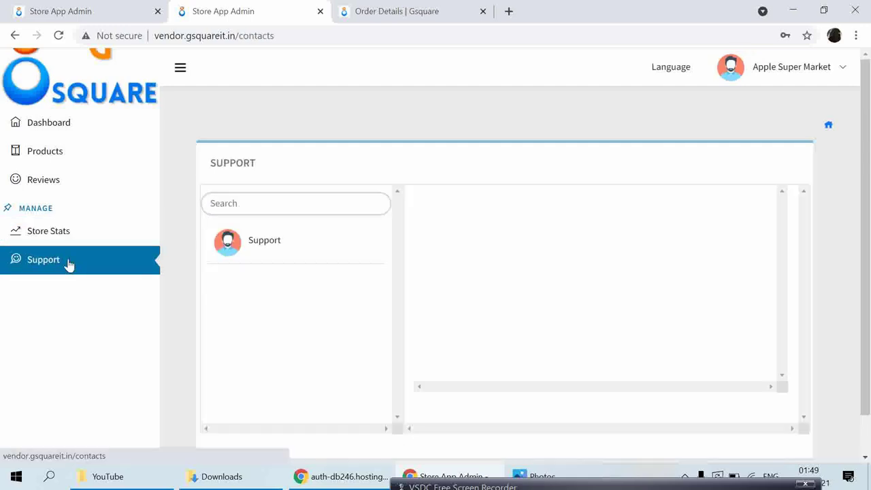
pyautogui.click(29, 232)
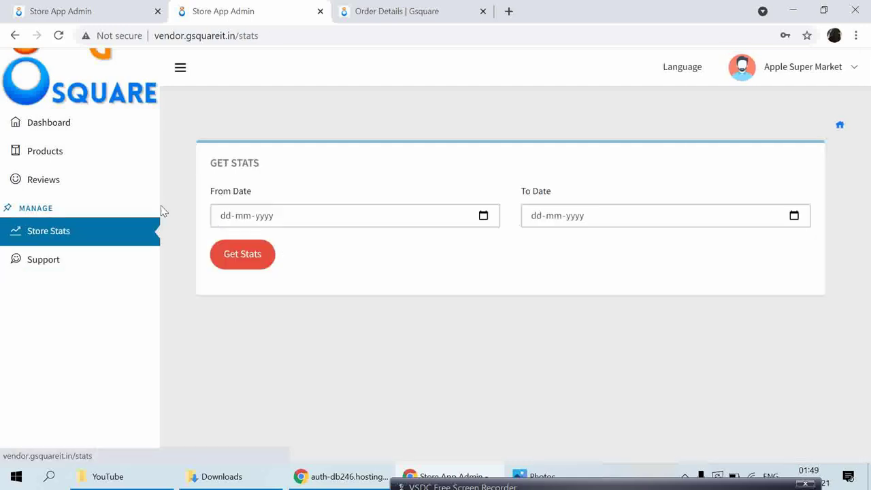
pyautogui.click(481, 216)
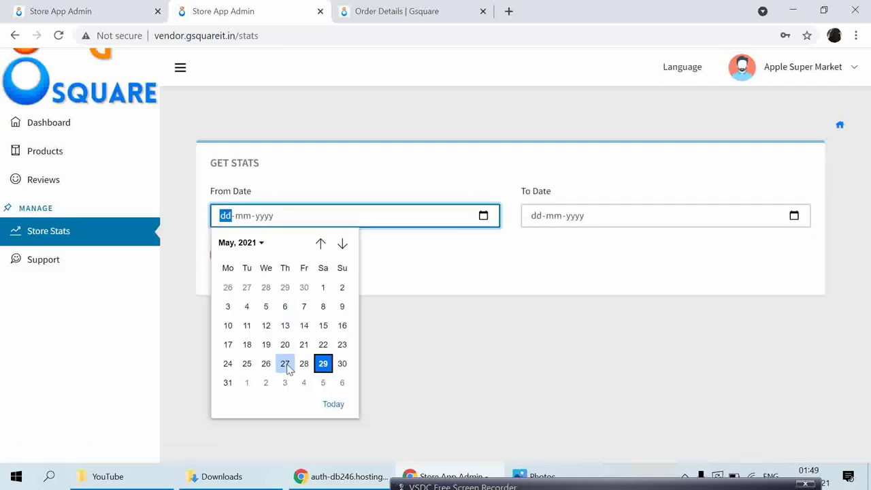
pyautogui.click(323, 364)
pyautogui.click(793, 216)
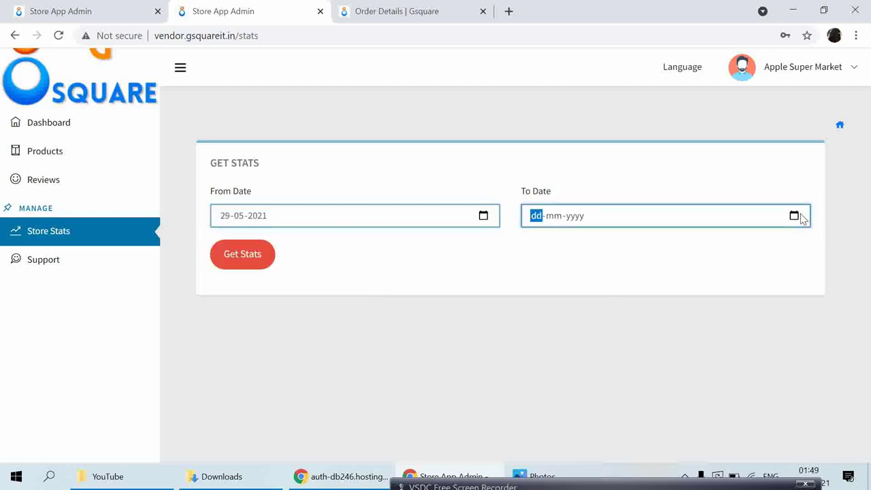
pyautogui.click(632, 363)
pyautogui.click(249, 253)
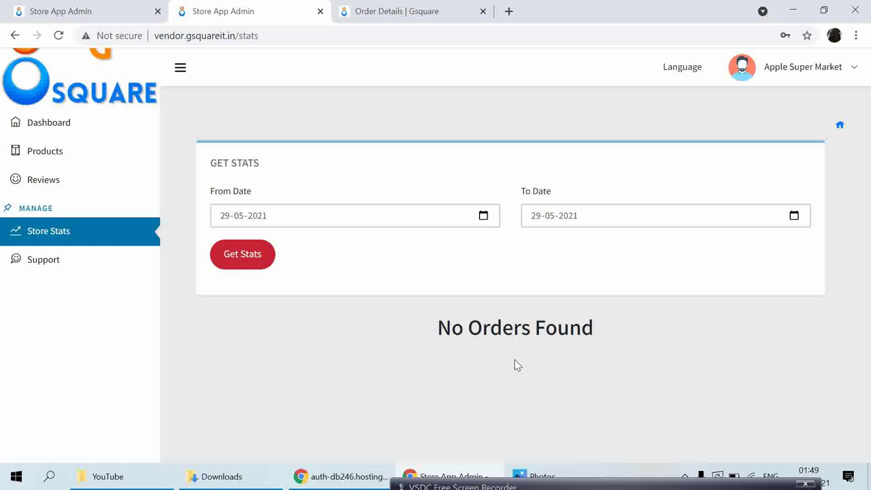
# Open the conversation with the Support contact
pyautogui.click(57, 264)
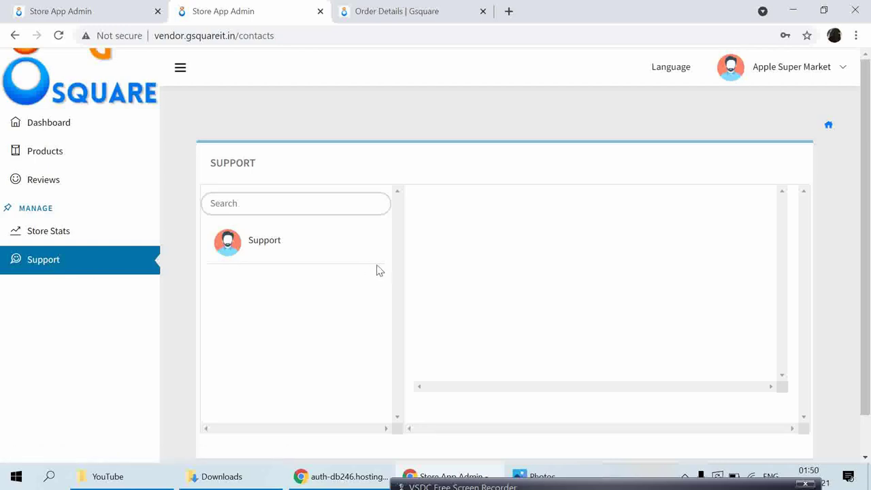
pyautogui.click(296, 237)
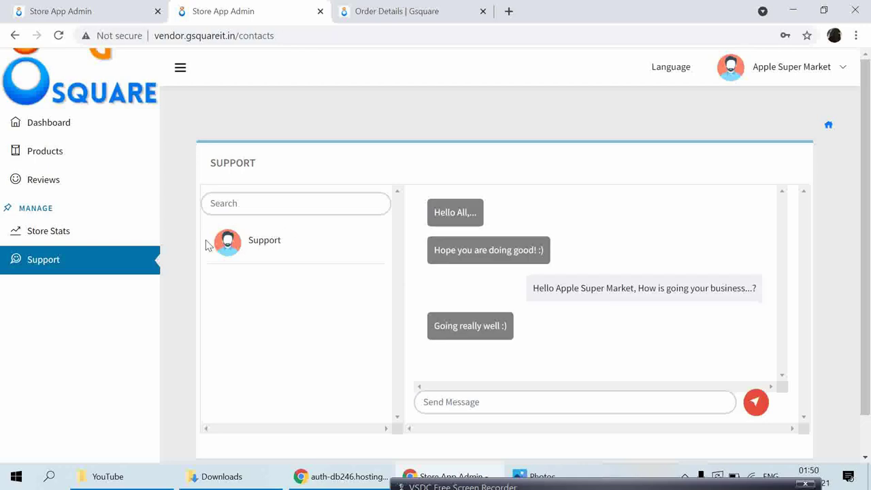
pyautogui.click(422, 8)
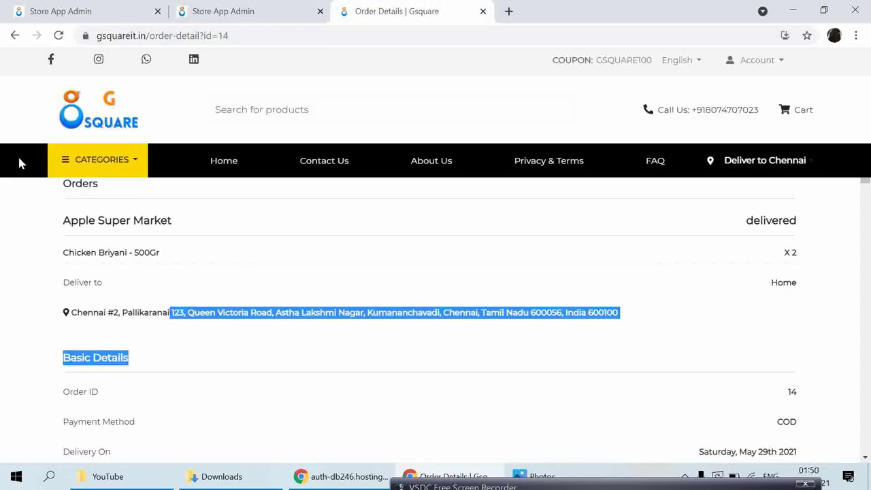
# From the home page, add one 1KG Chicken Briyani to the cart
pyautogui.click(112, 121)
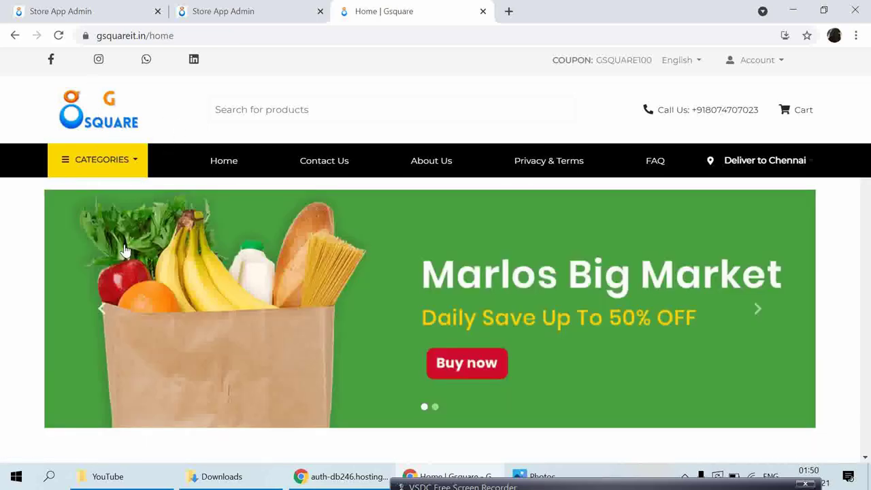
pyautogui.scroll(-5, 125, 251)
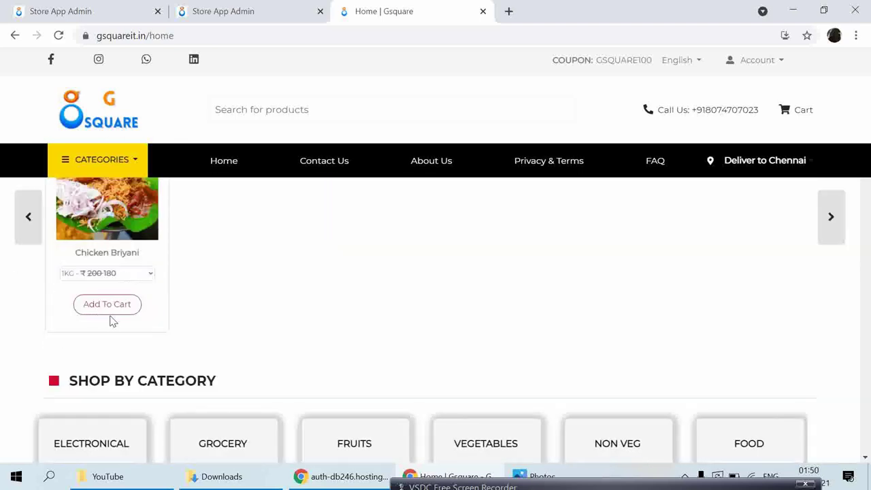
pyautogui.click(99, 273)
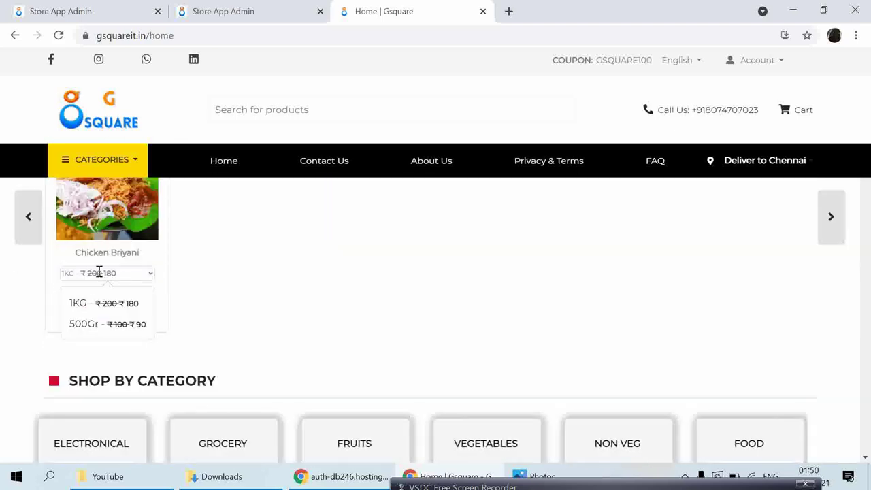
pyautogui.click(221, 276)
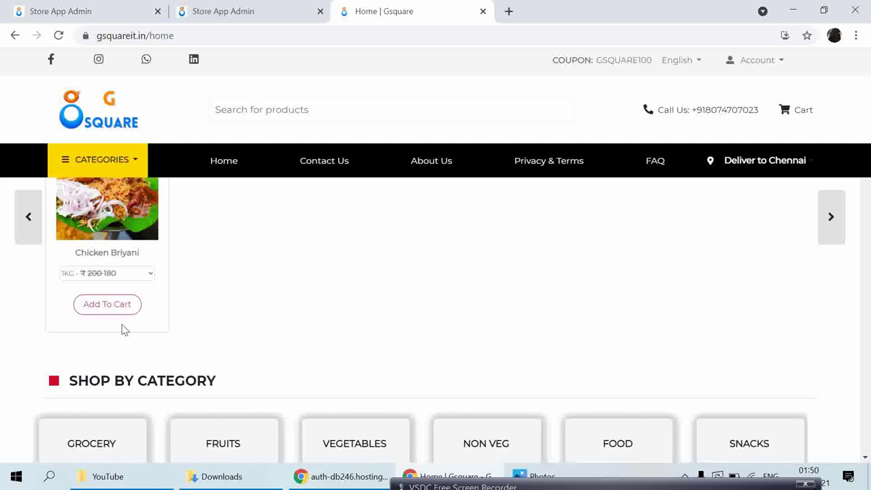
pyautogui.click(105, 306)
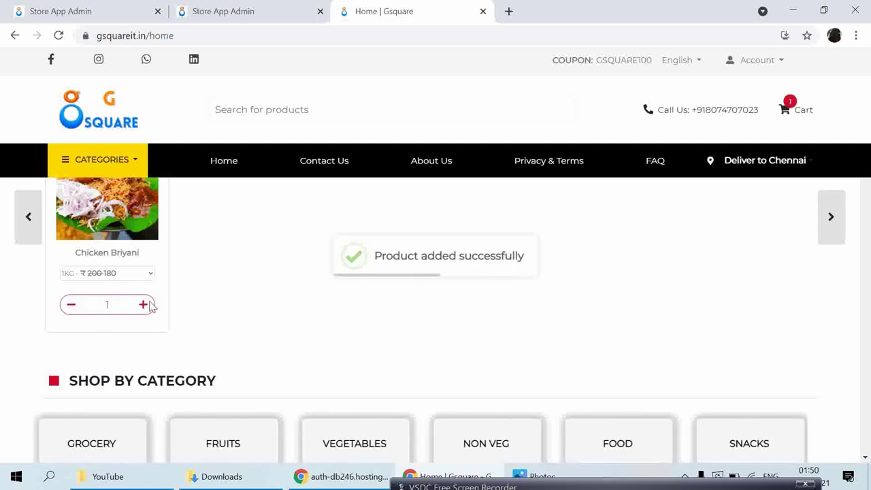
# Browse the home page's category and store carousels down to the footer
pyautogui.moveTo(375, 258); pyautogui.dragTo(525, 259)
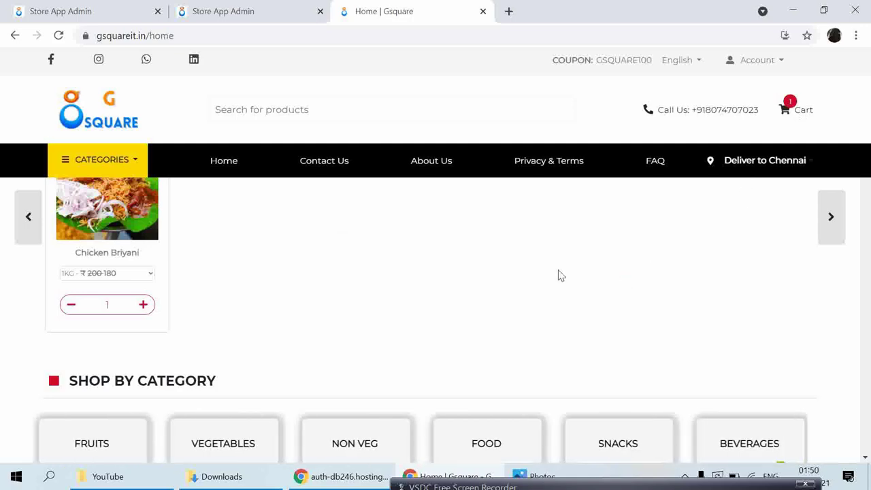
pyautogui.scroll(-1, 234, 317)
pyautogui.moveTo(229, 311); pyautogui.dragTo(71, 311)
pyautogui.scroll(-2, 269, 313)
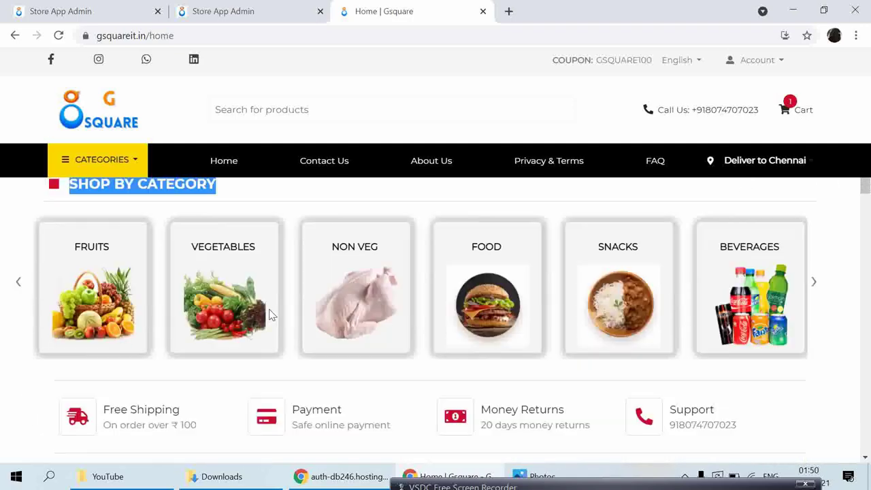
pyautogui.scroll(-3, 269, 313)
pyautogui.moveTo(170, 276); pyautogui.dragTo(72, 276)
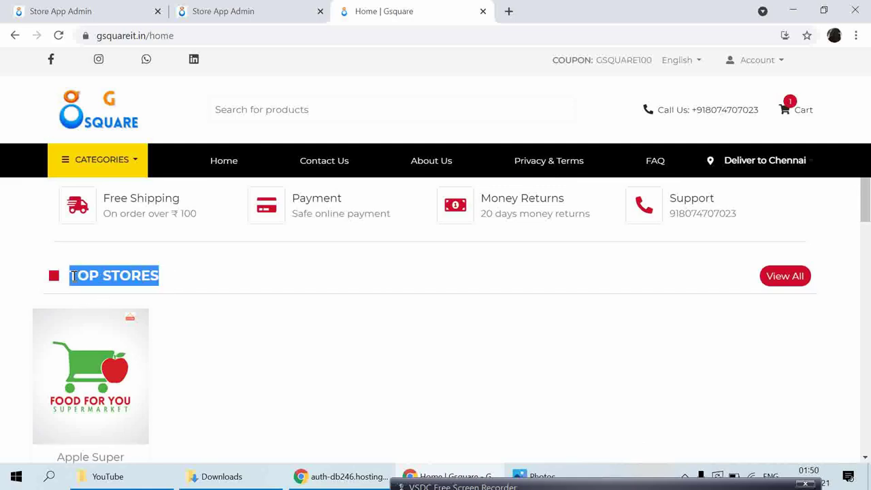
pyautogui.scroll(-6, 185, 317)
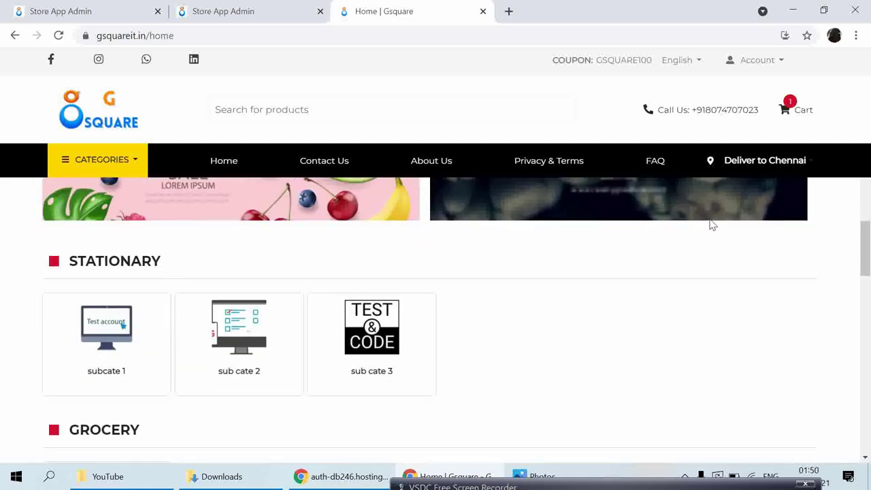
pyautogui.moveTo(157, 249); pyautogui.dragTo(72, 259)
pyautogui.scroll(-5, 121, 344)
pyautogui.scroll(-8, 209, 340)
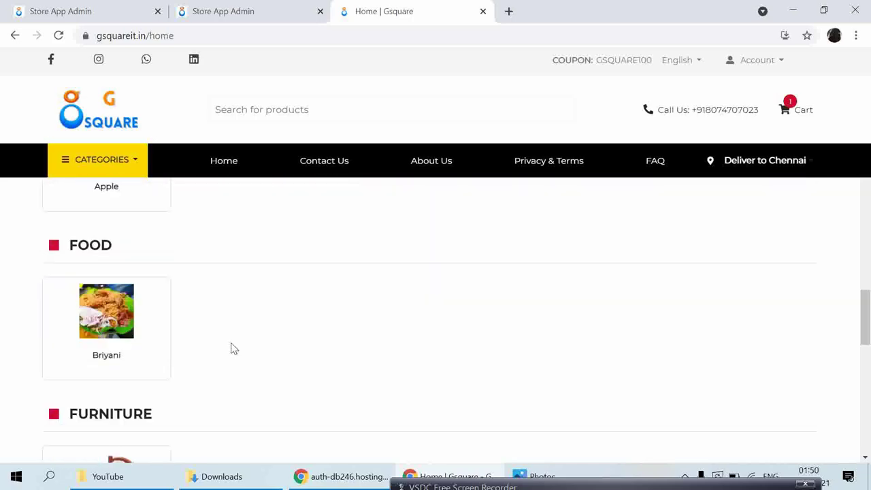
pyautogui.scroll(-5, 234, 347)
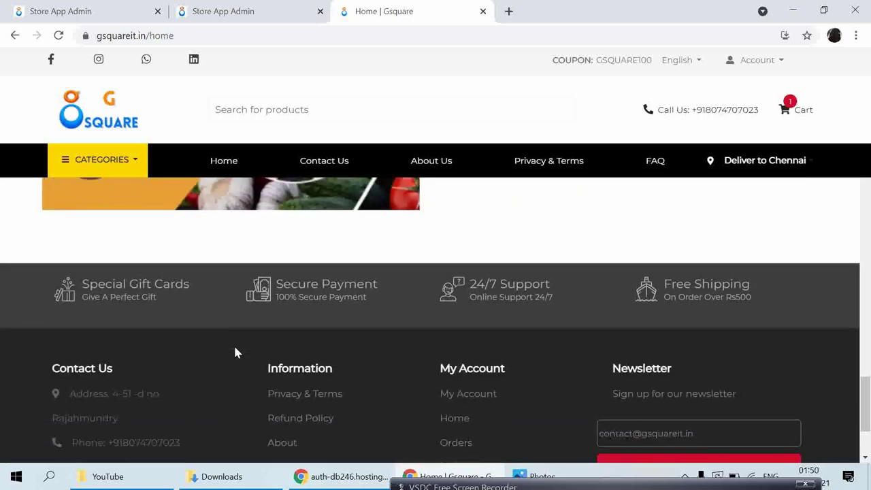
pyautogui.scroll(2, 235, 346)
pyautogui.scroll(-3, 237, 348)
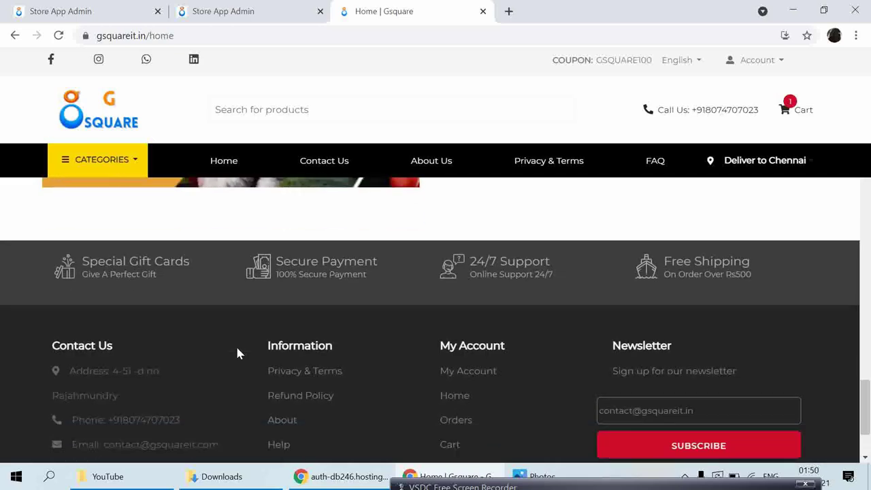